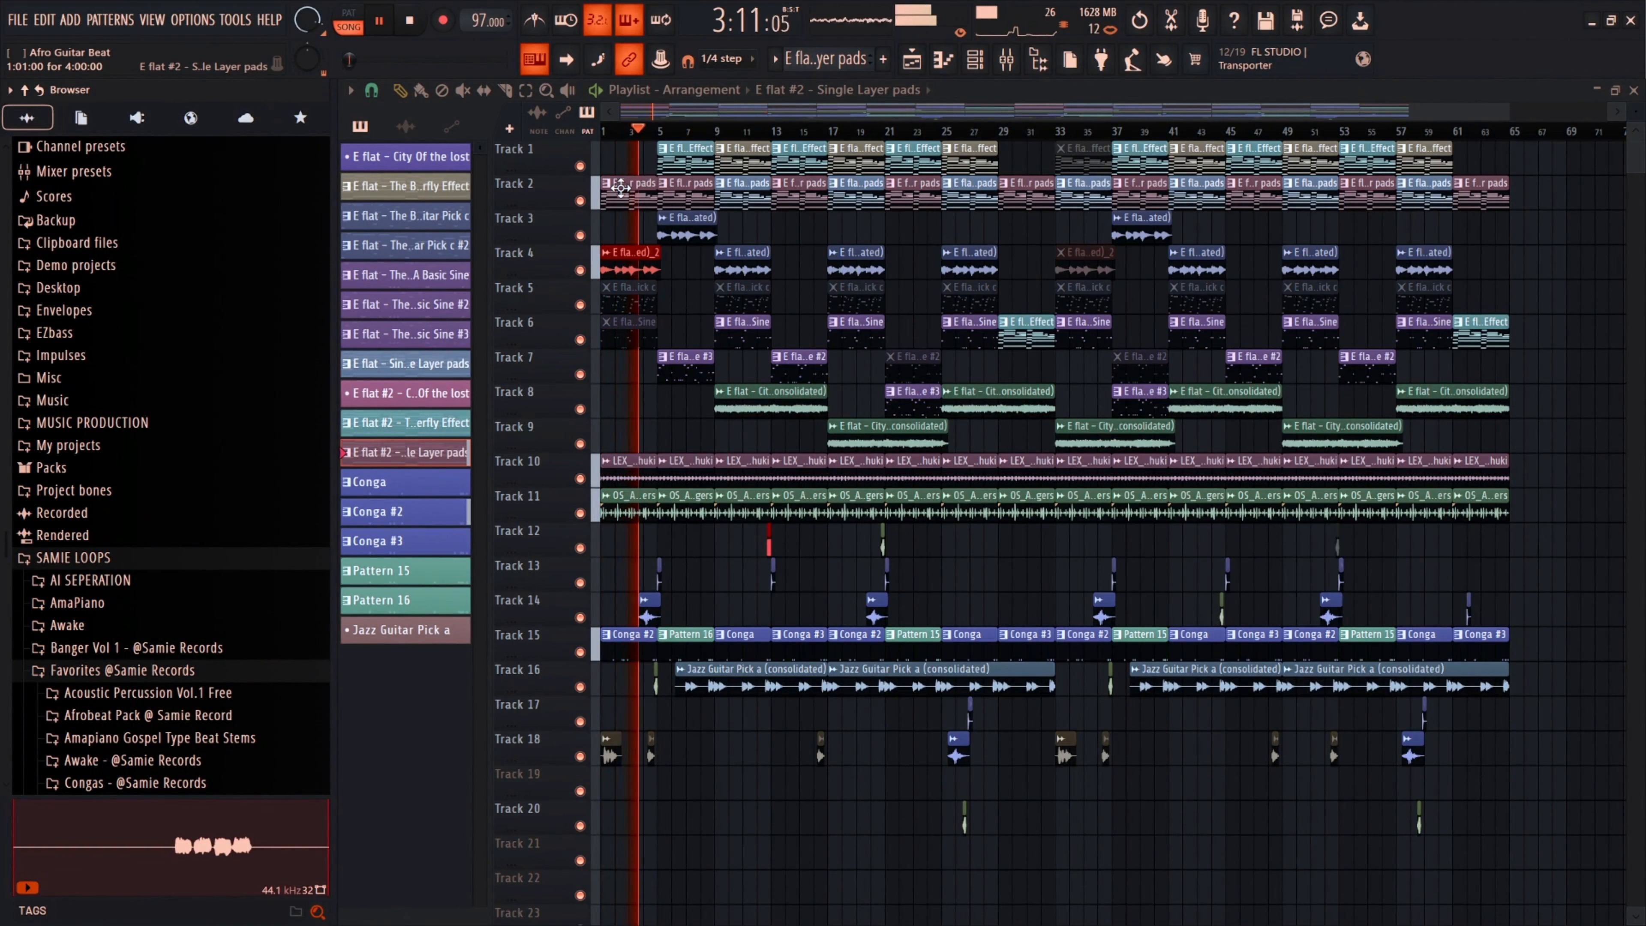
# - Solo Track 2 and play the first E flat #2 - Single Layer pads clip in the piano roll in pattern mode
pyautogui.scroll(-1, 1636, 115)
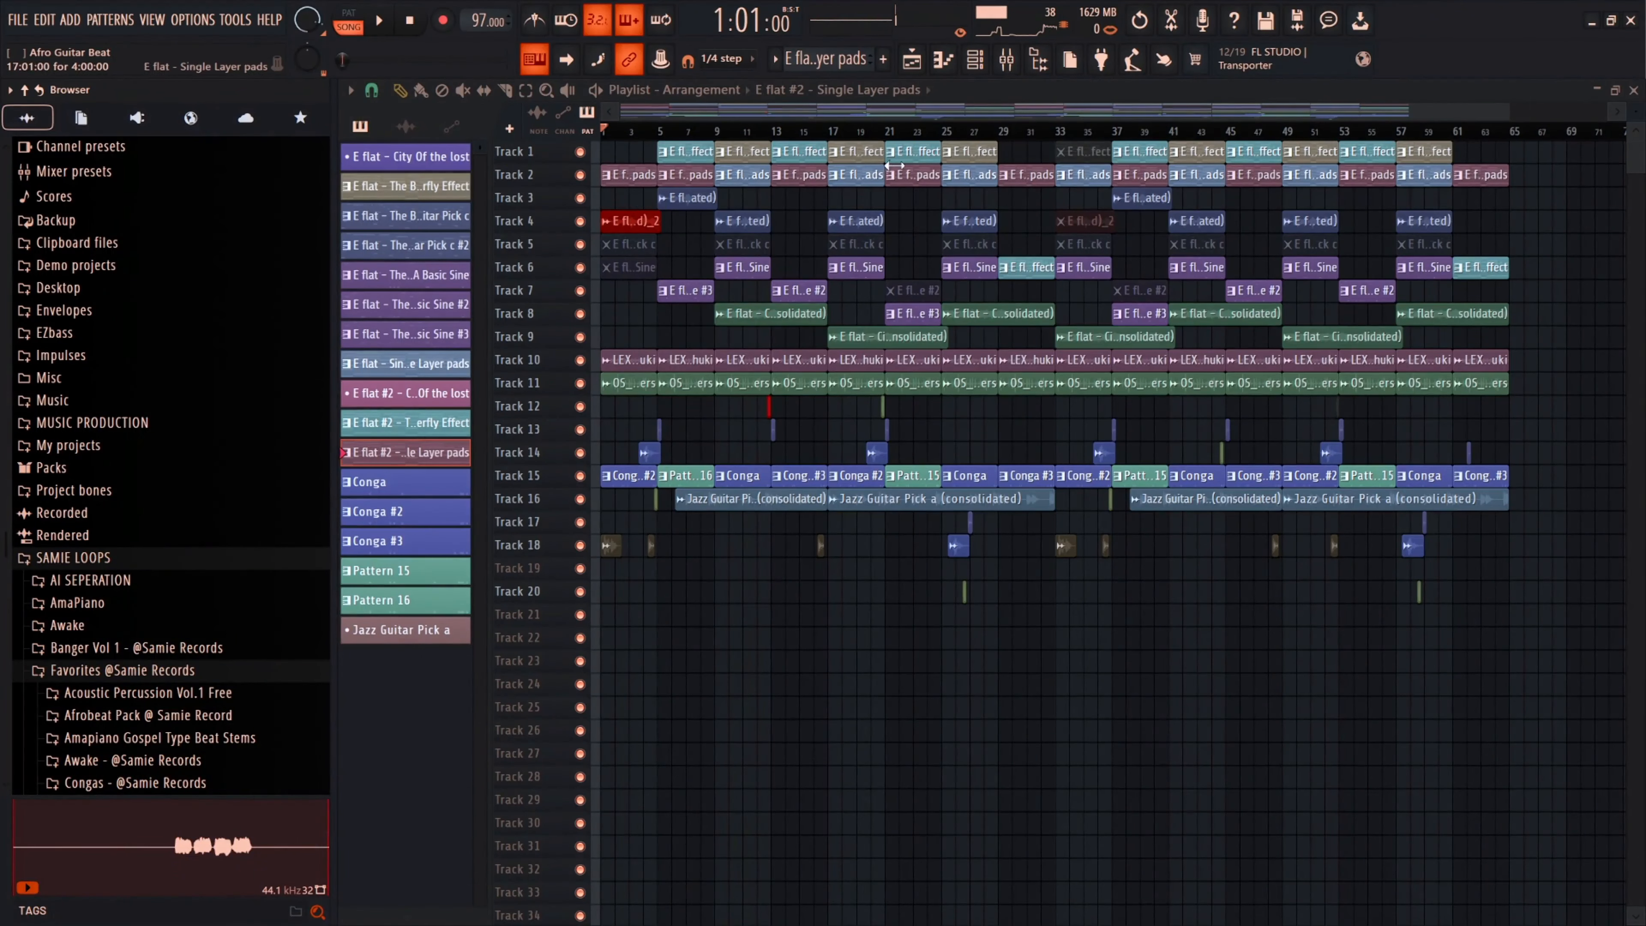
pyautogui.moveTo(1640, 107); pyautogui.dragTo(1637, 112)
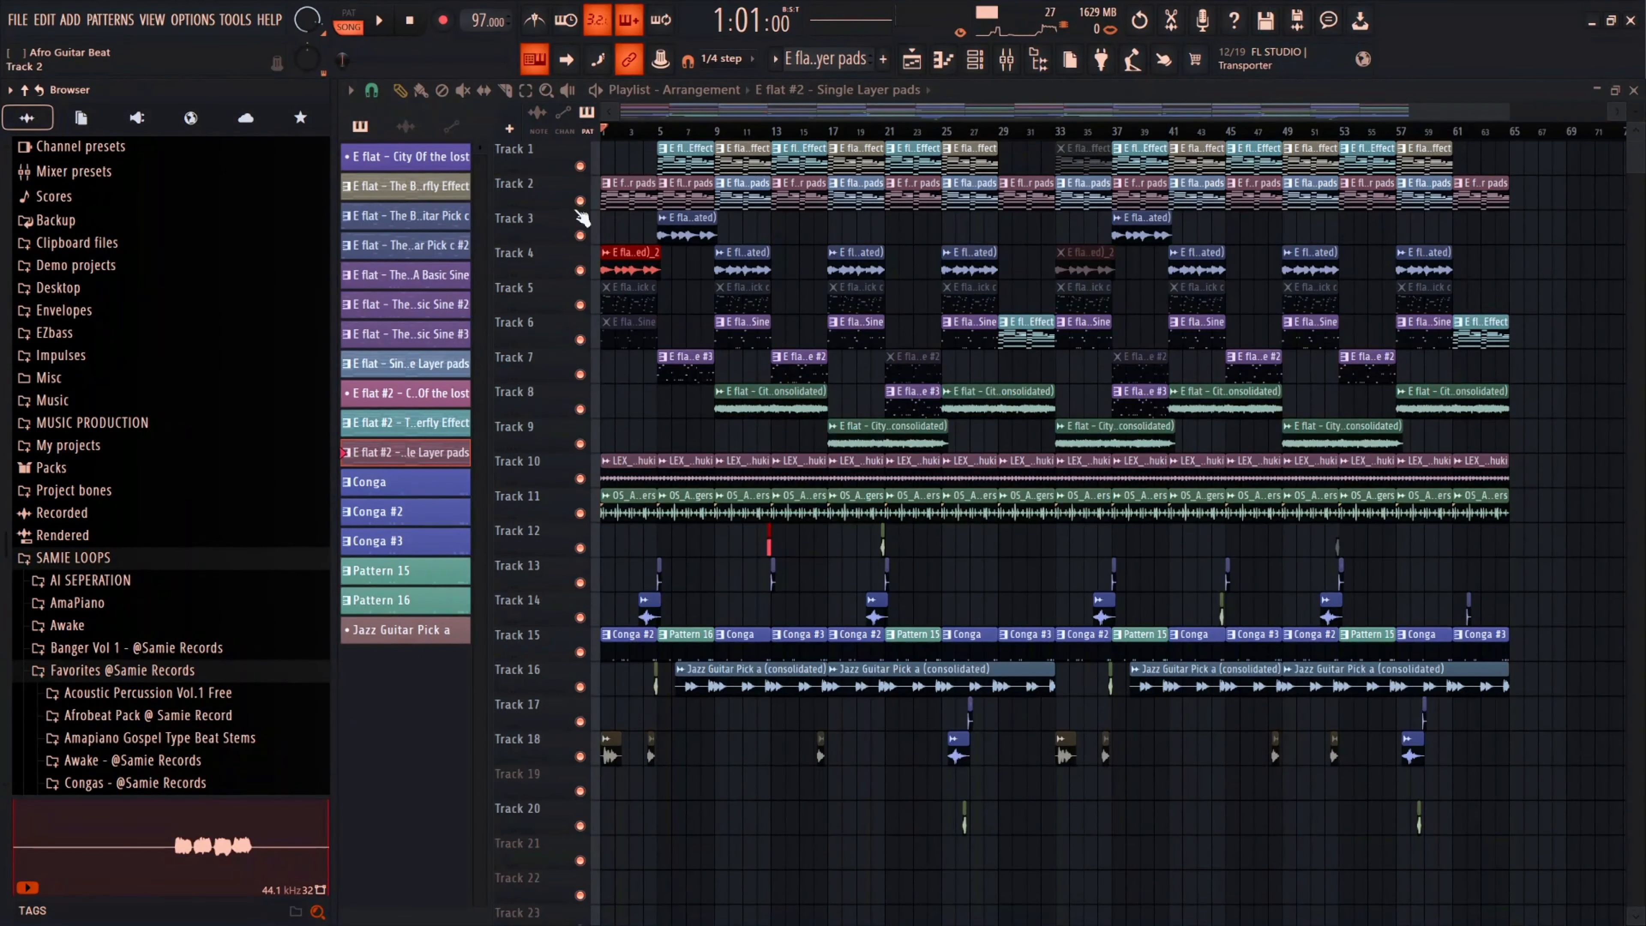
pyautogui.scroll(8, 651, 120)
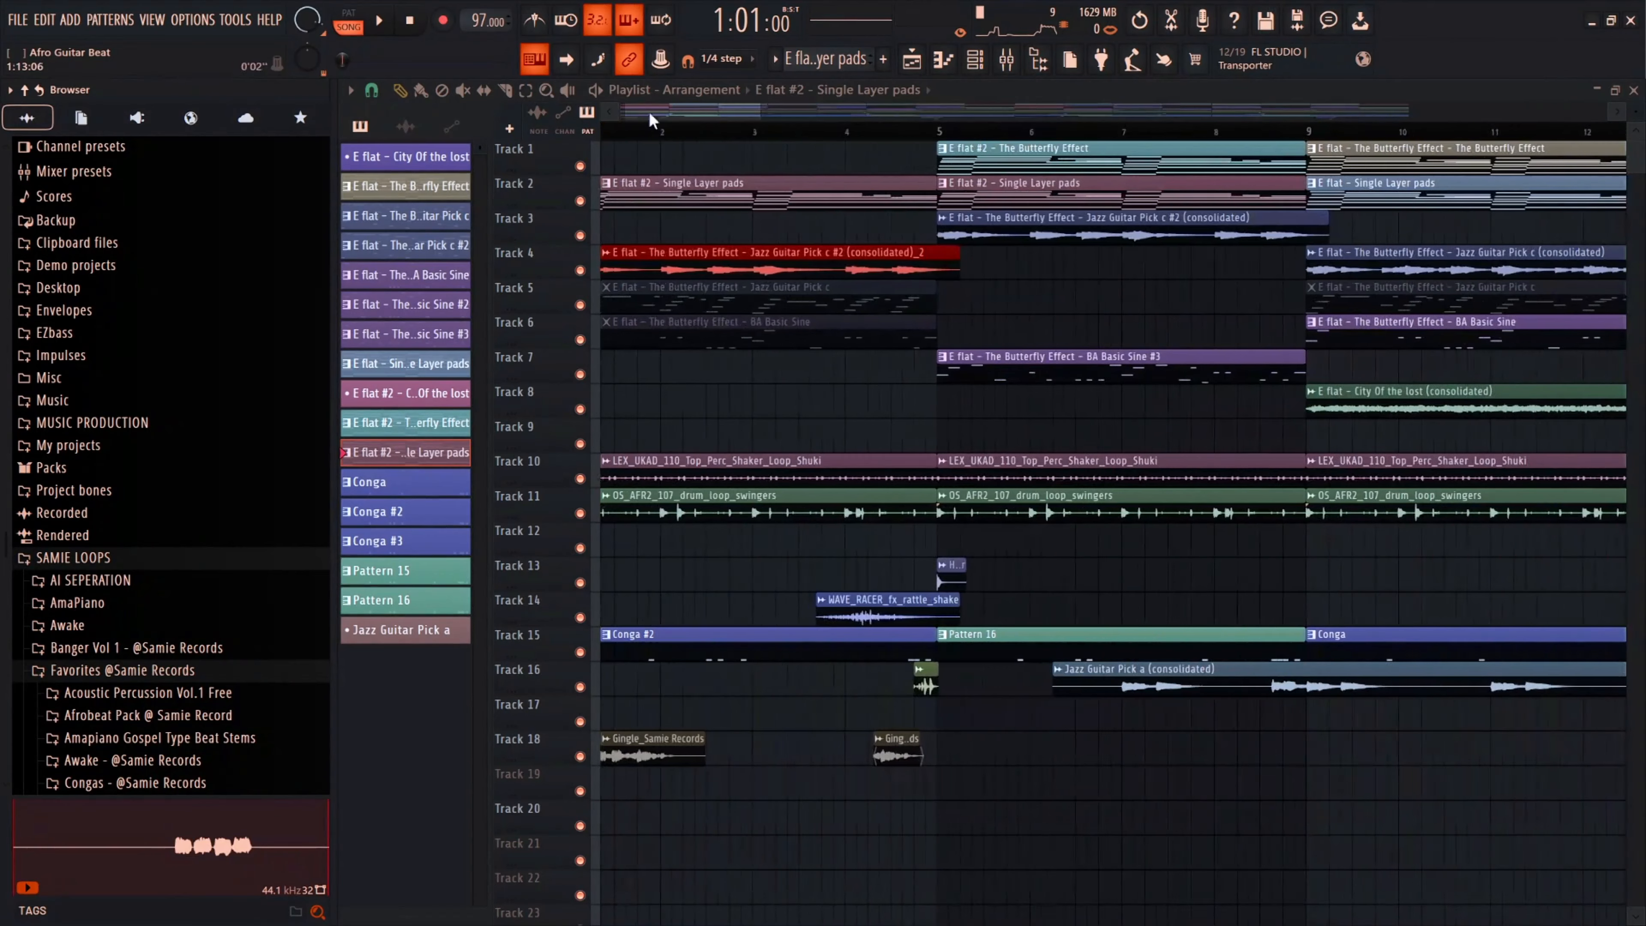
pyautogui.rightClick(580, 201)
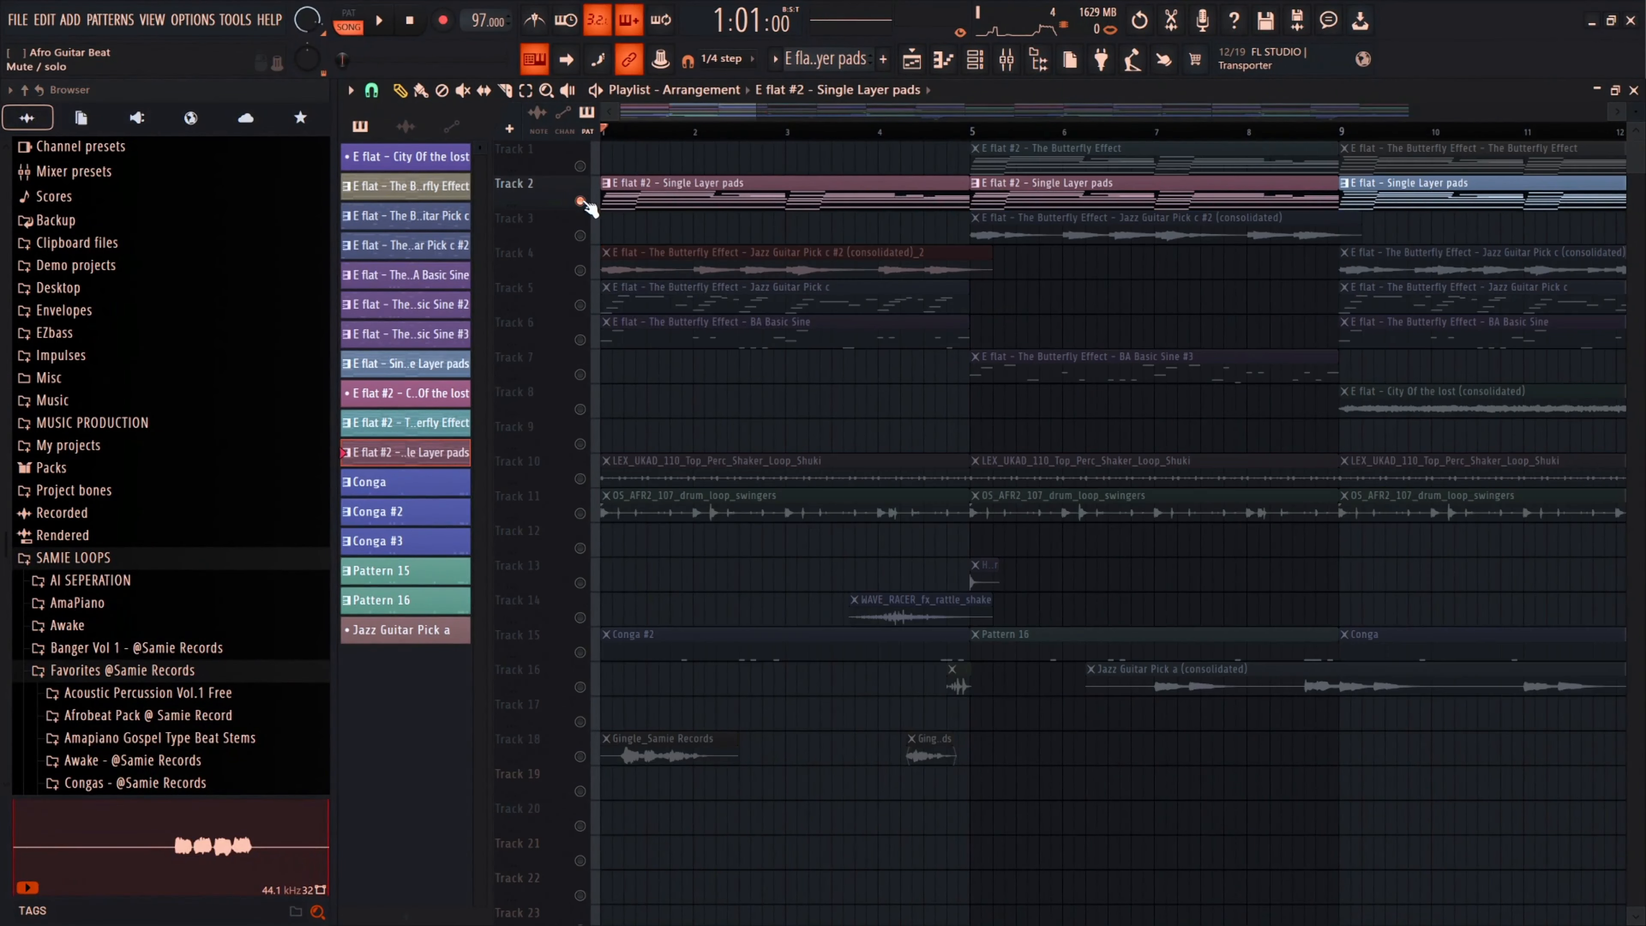
pyautogui.doubleClick(648, 199)
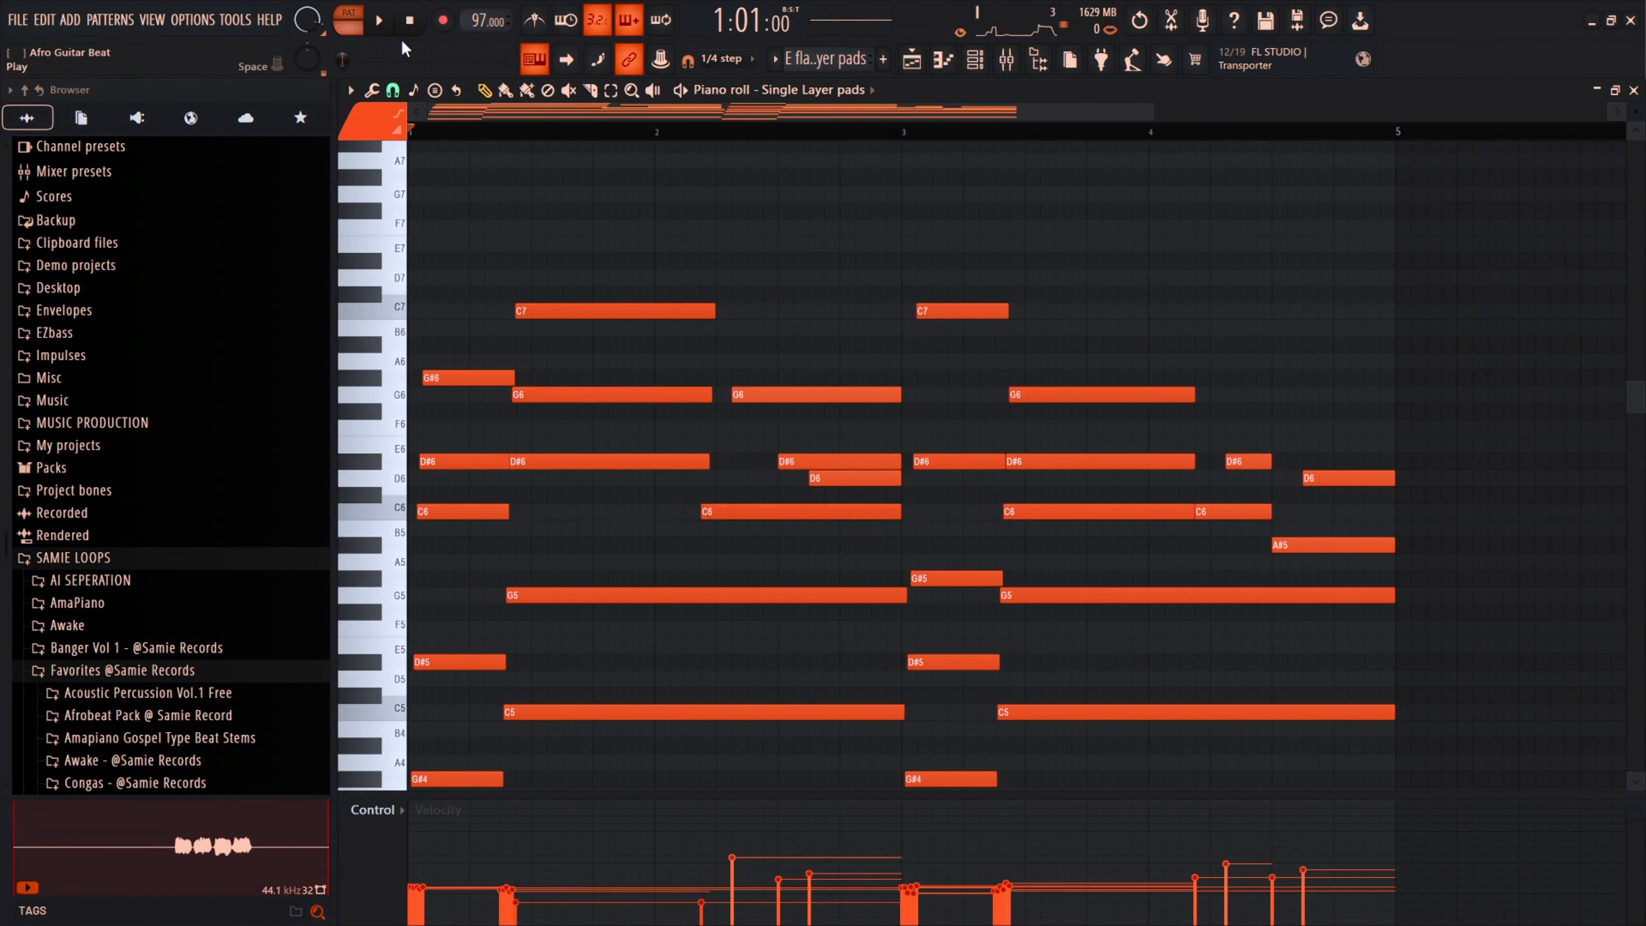
pyautogui.moveTo(1639, 110); pyautogui.dragTo(1638, 115)
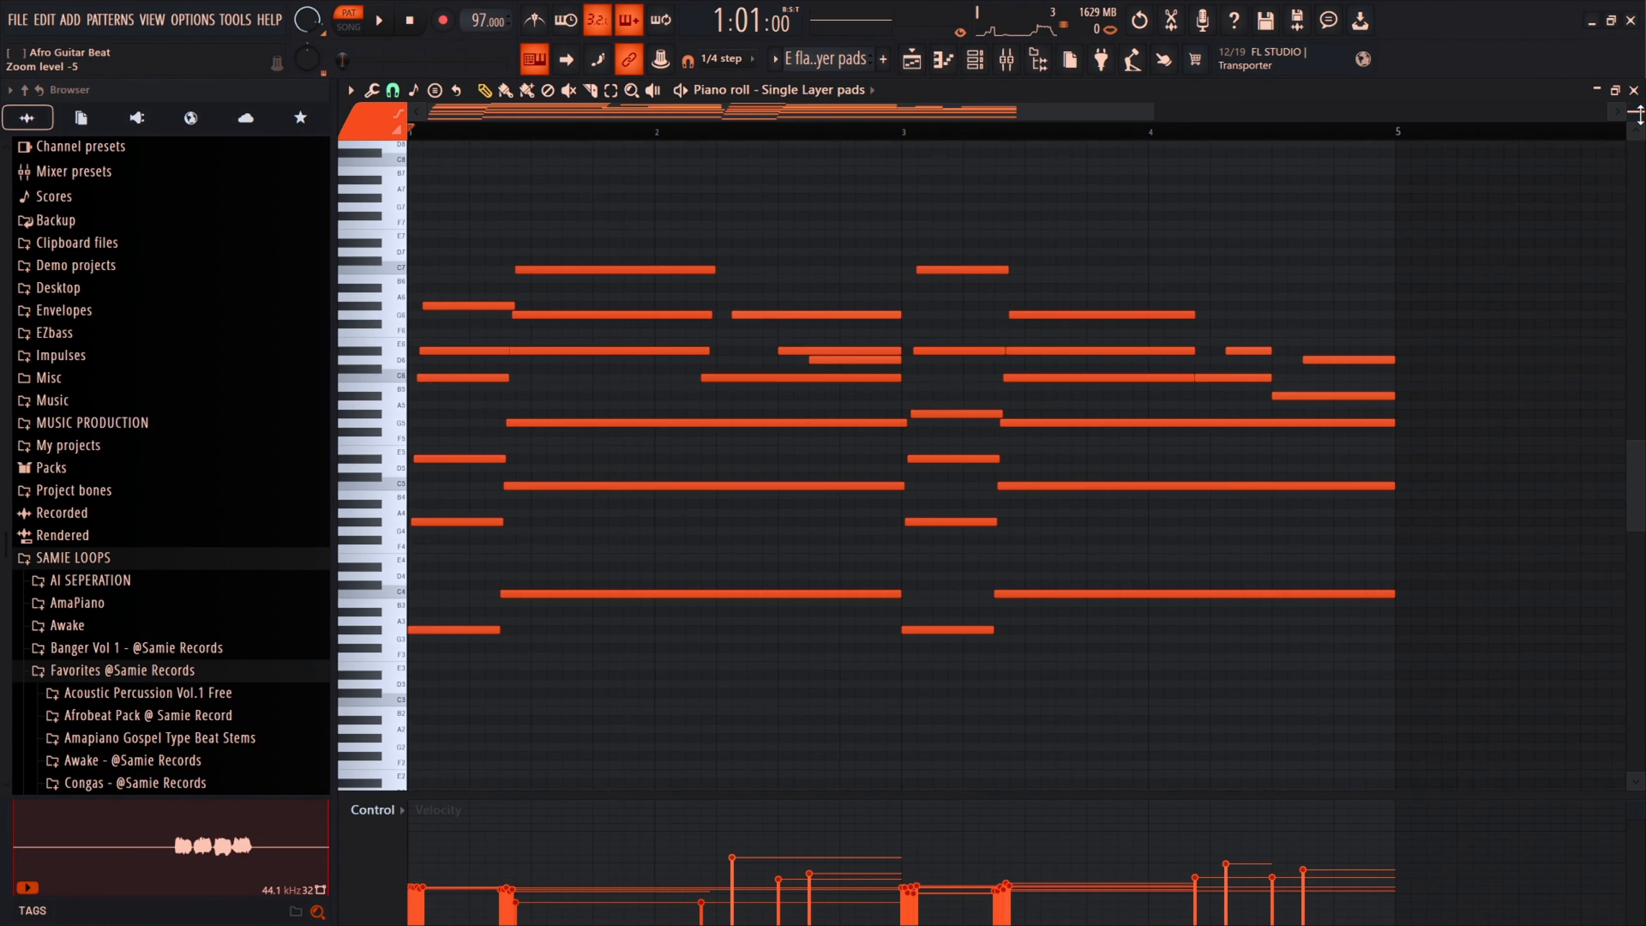
pyautogui.press('space')
pyautogui.scroll(5, 639, 253)
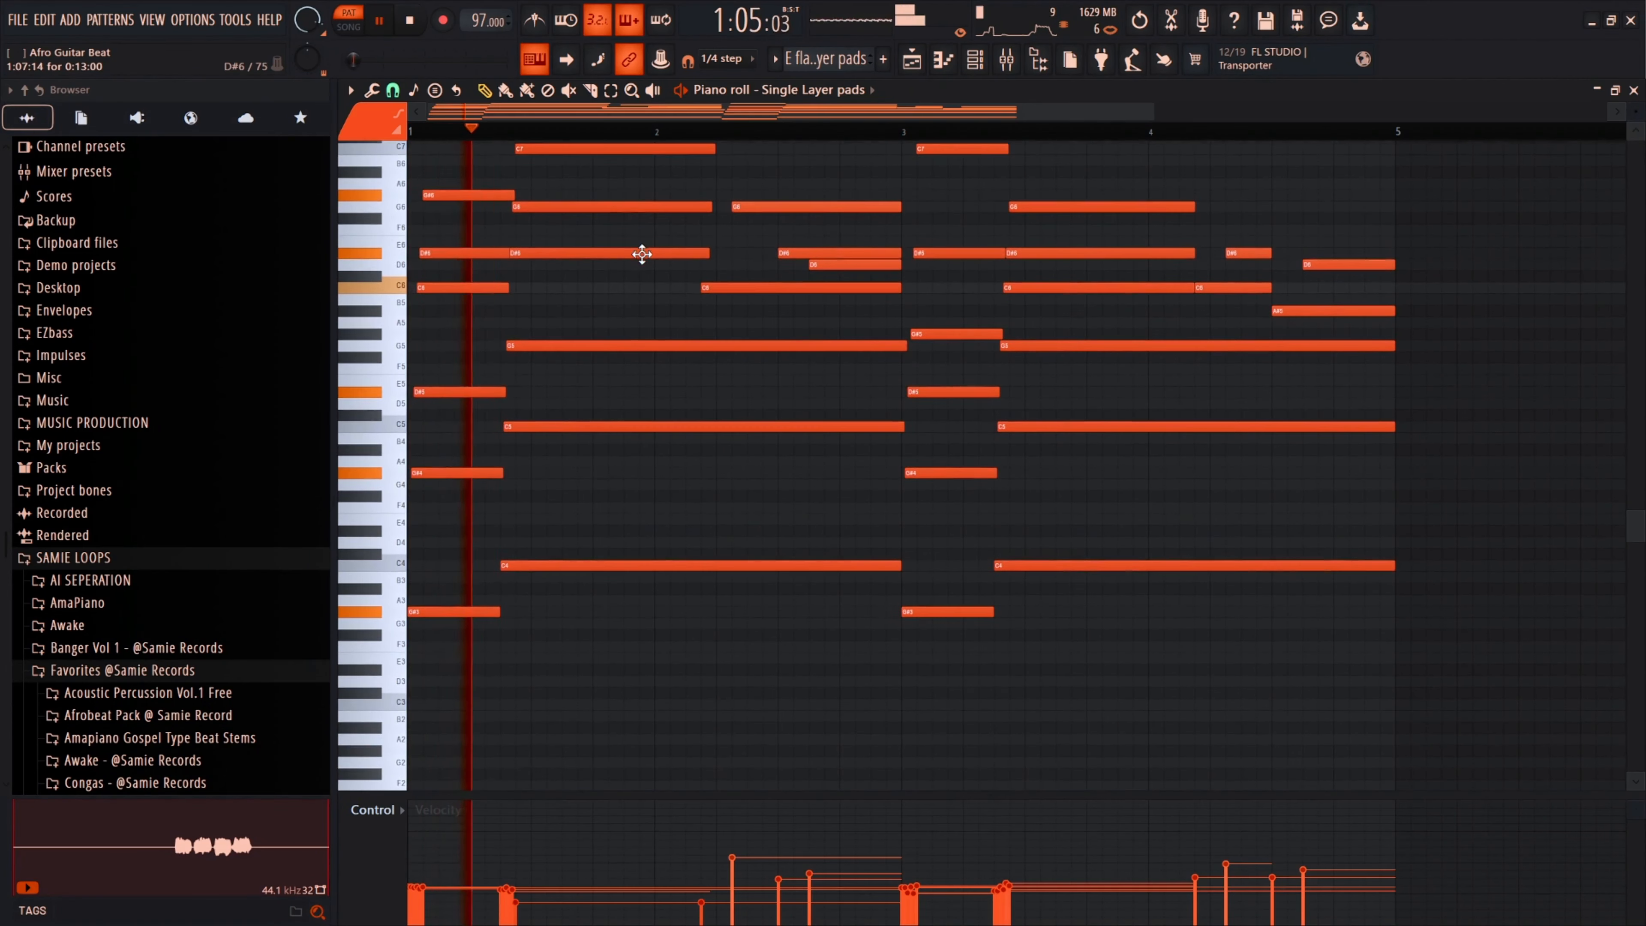
pyautogui.scroll(-2, 639, 319)
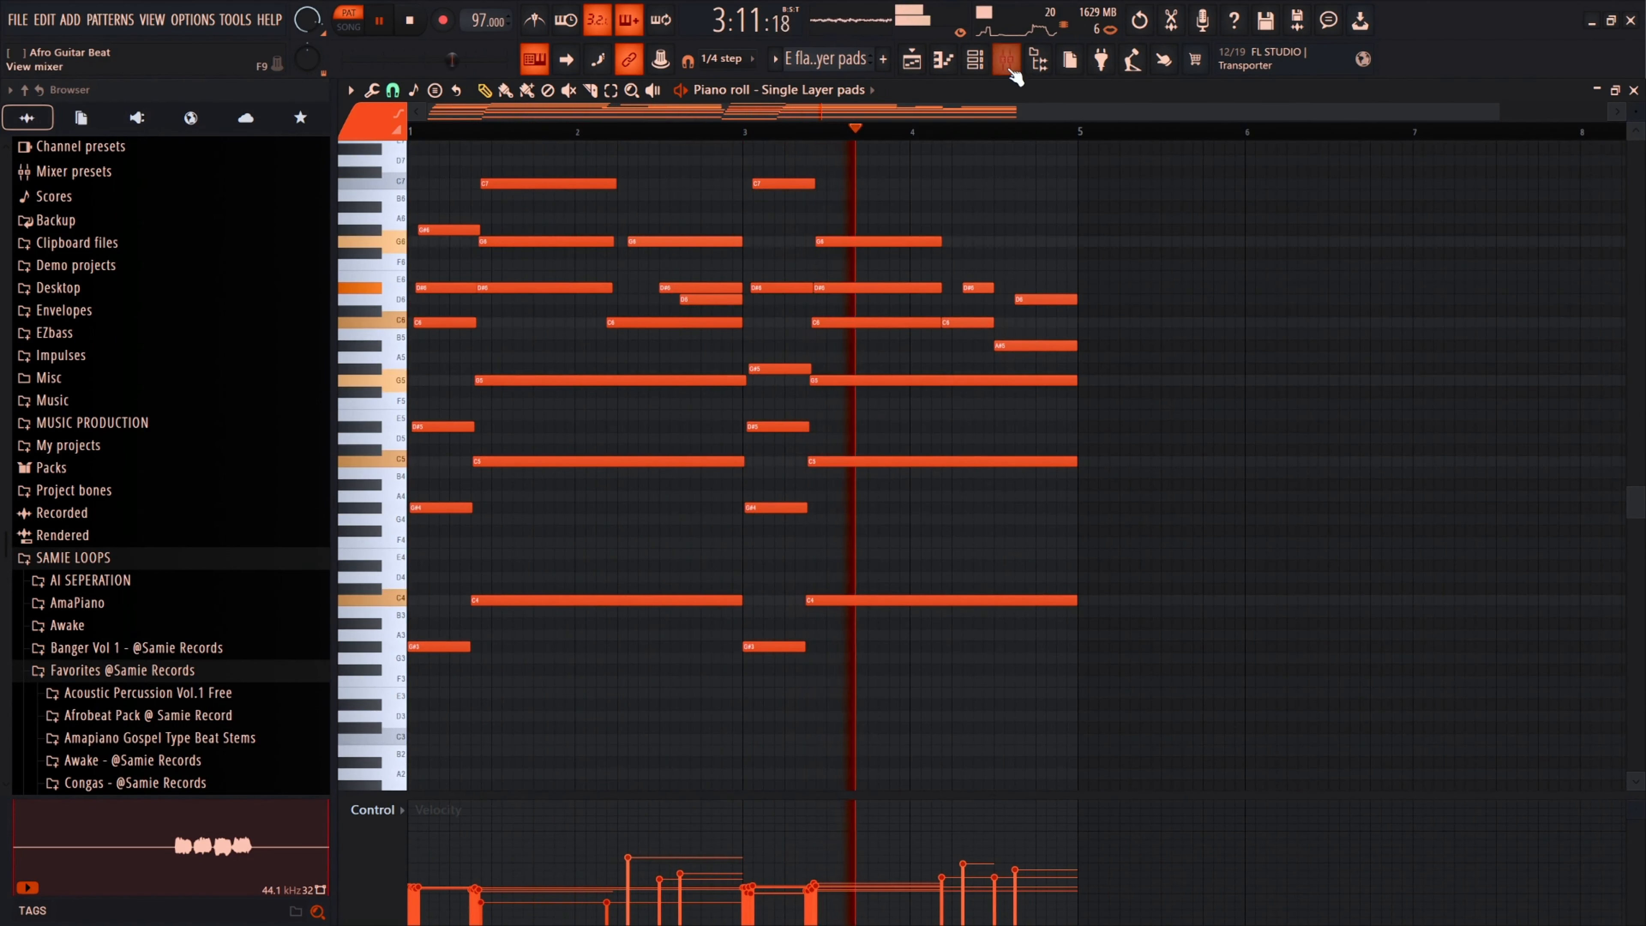
pyautogui.press('space')
# - Return to the playlist, solo Track 4 and play its consolidated Jazz Guitar Pick audio from the start
pyautogui.press('F5')
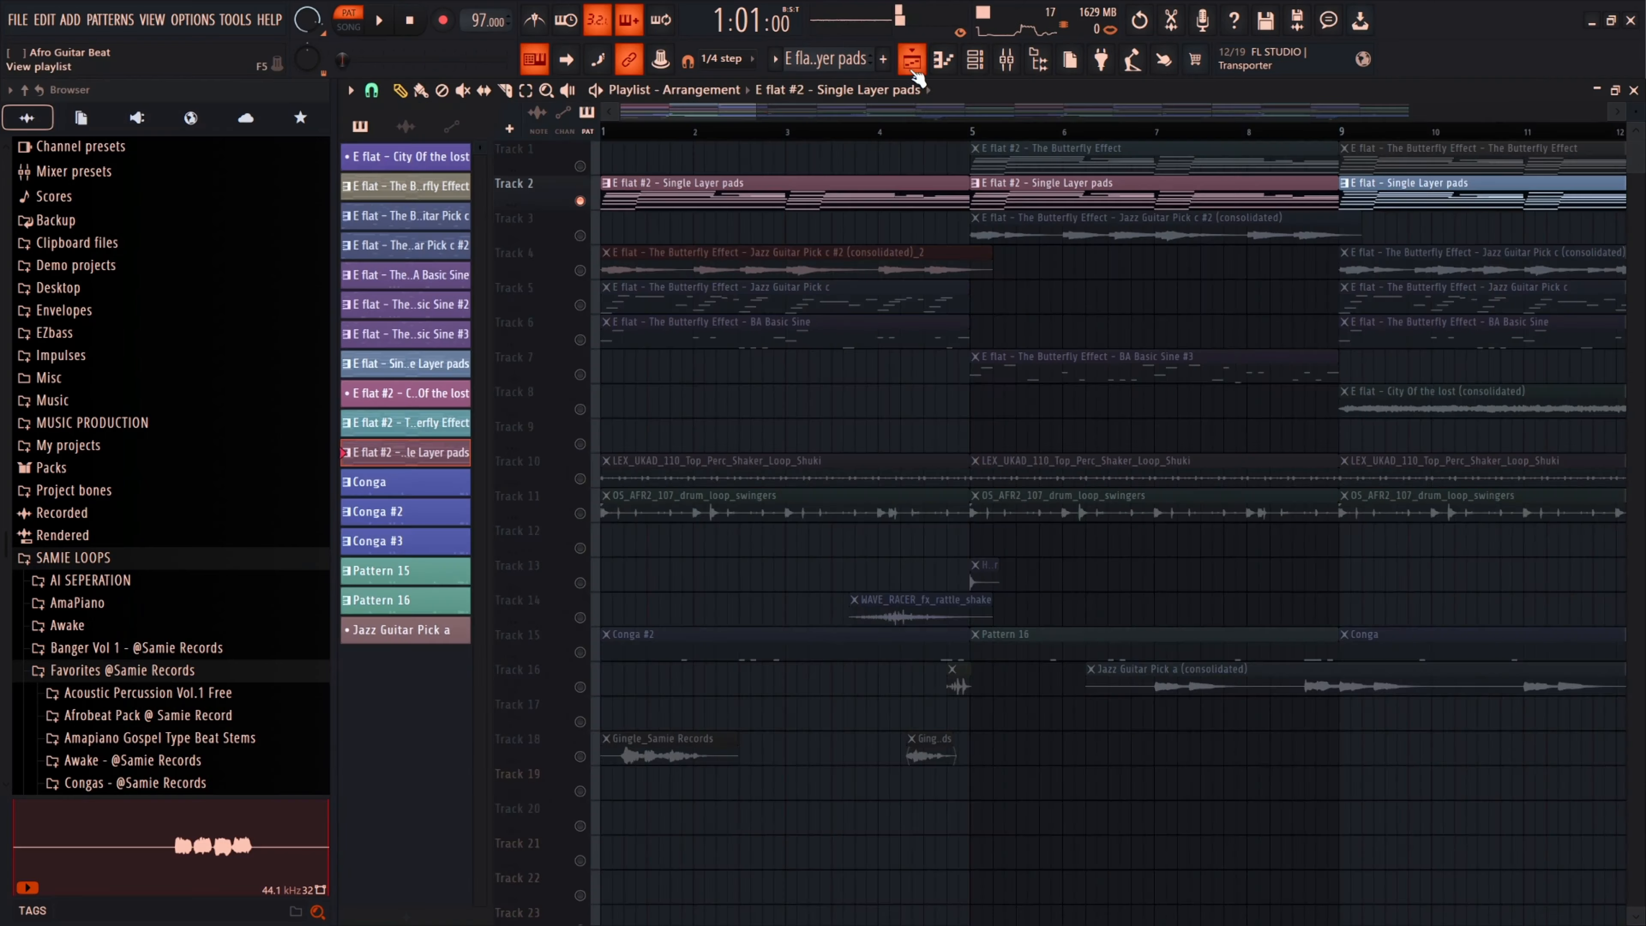
pyautogui.click(588, 273)
pyautogui.press('space')
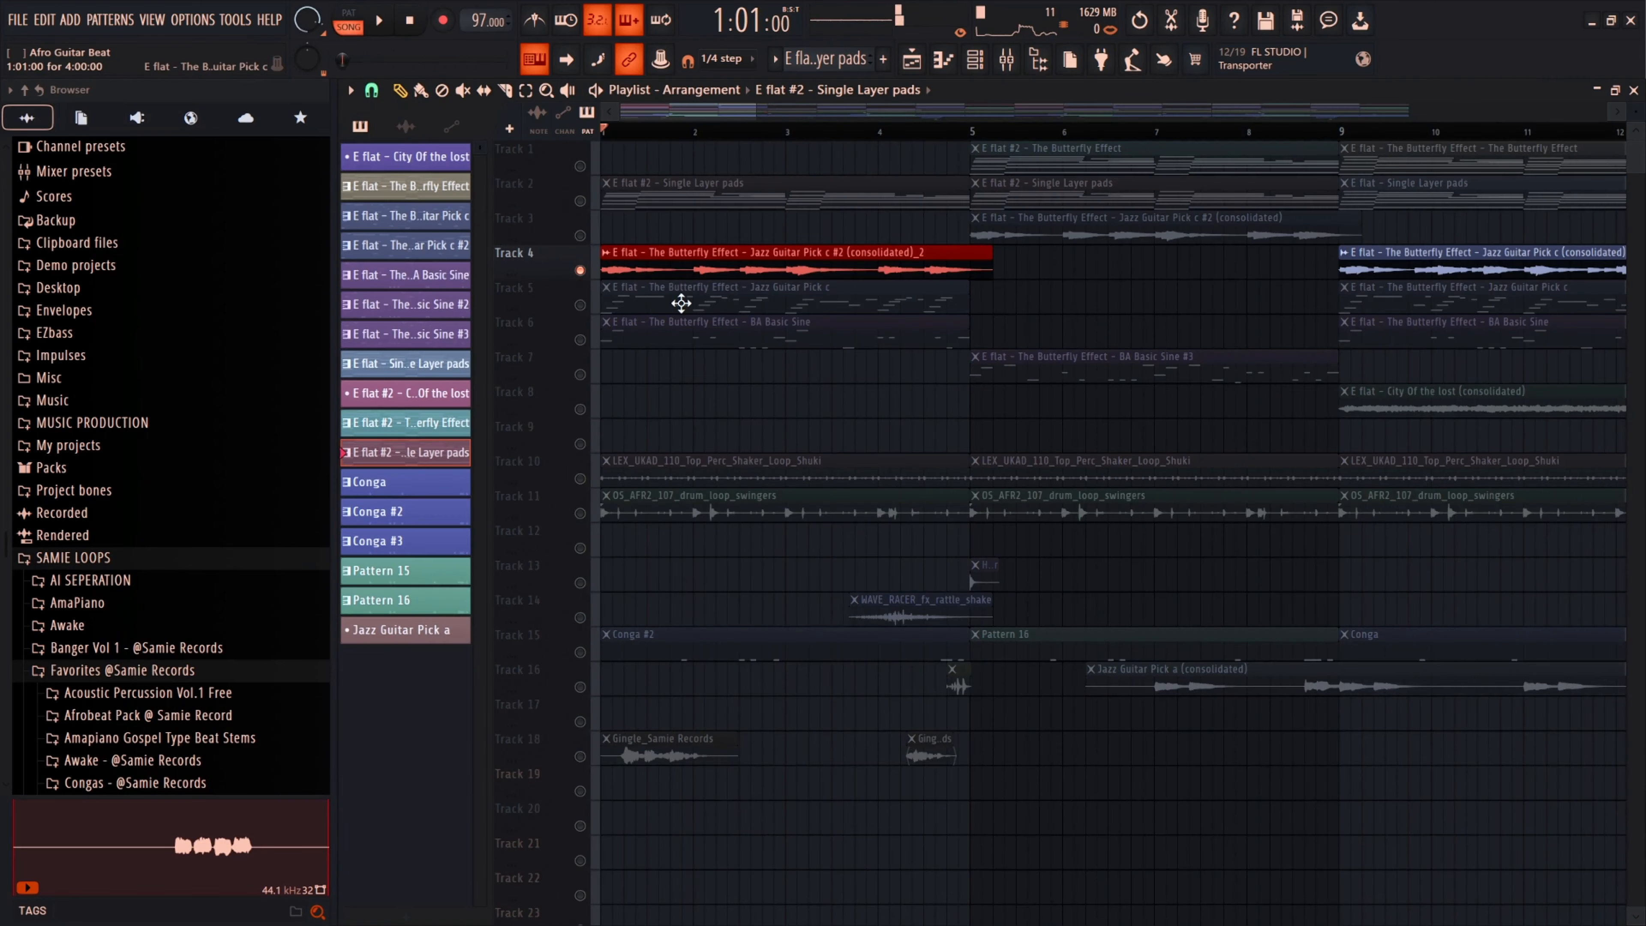
pyautogui.scroll(-3, 681, 303)
pyautogui.press('space')
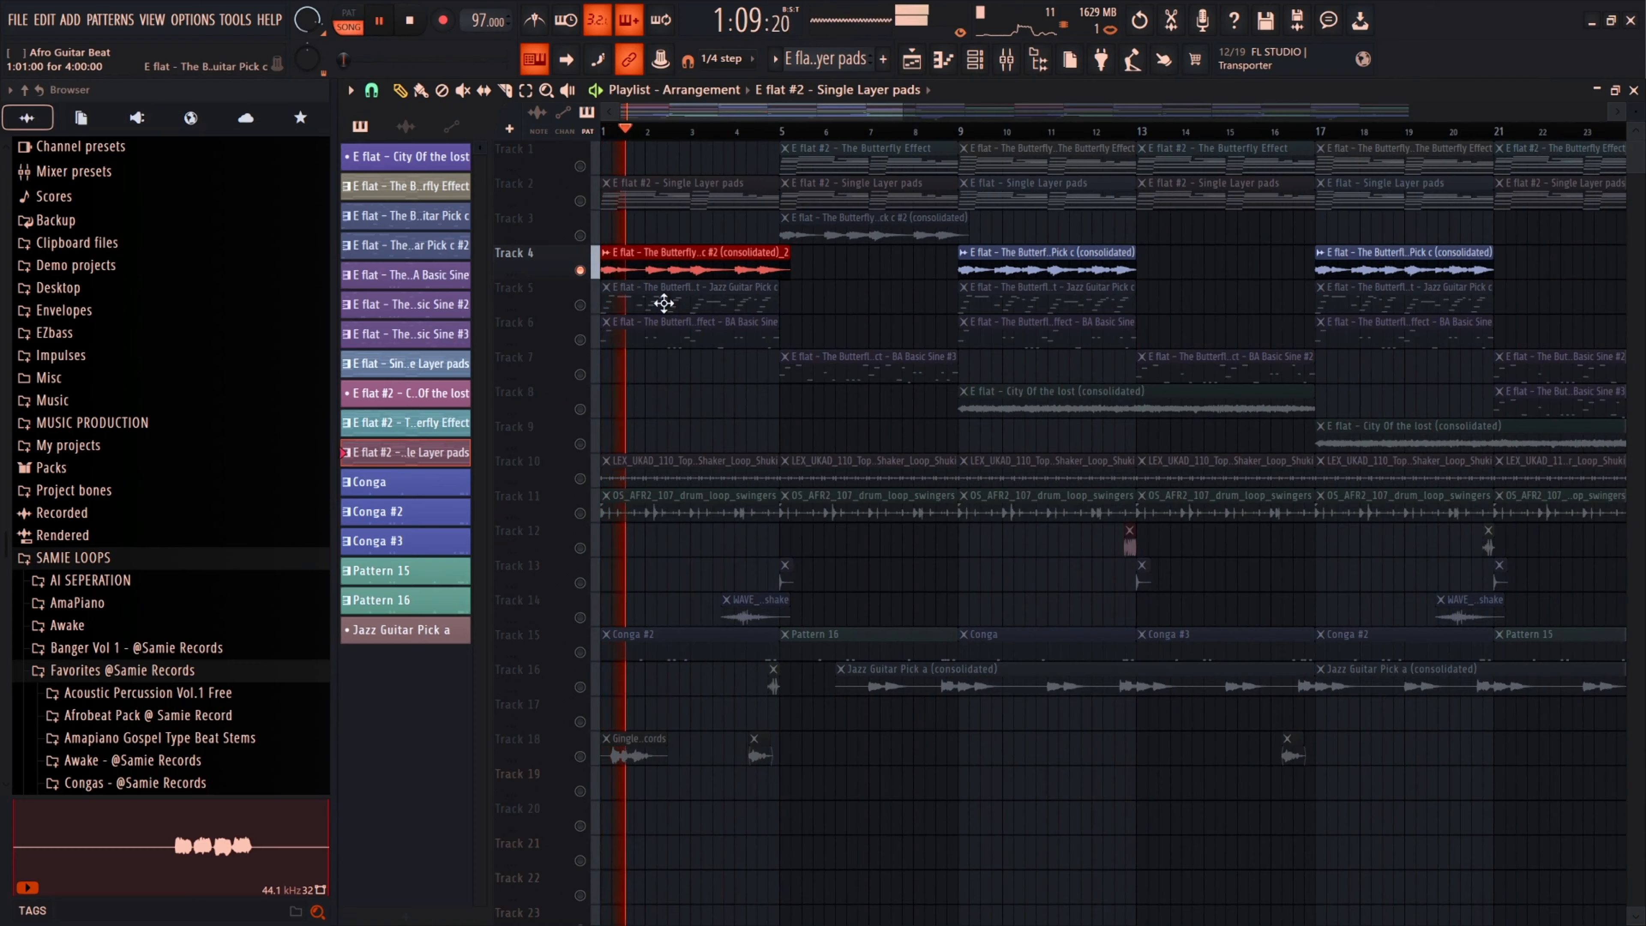
pyautogui.scroll(1, 645, 308)
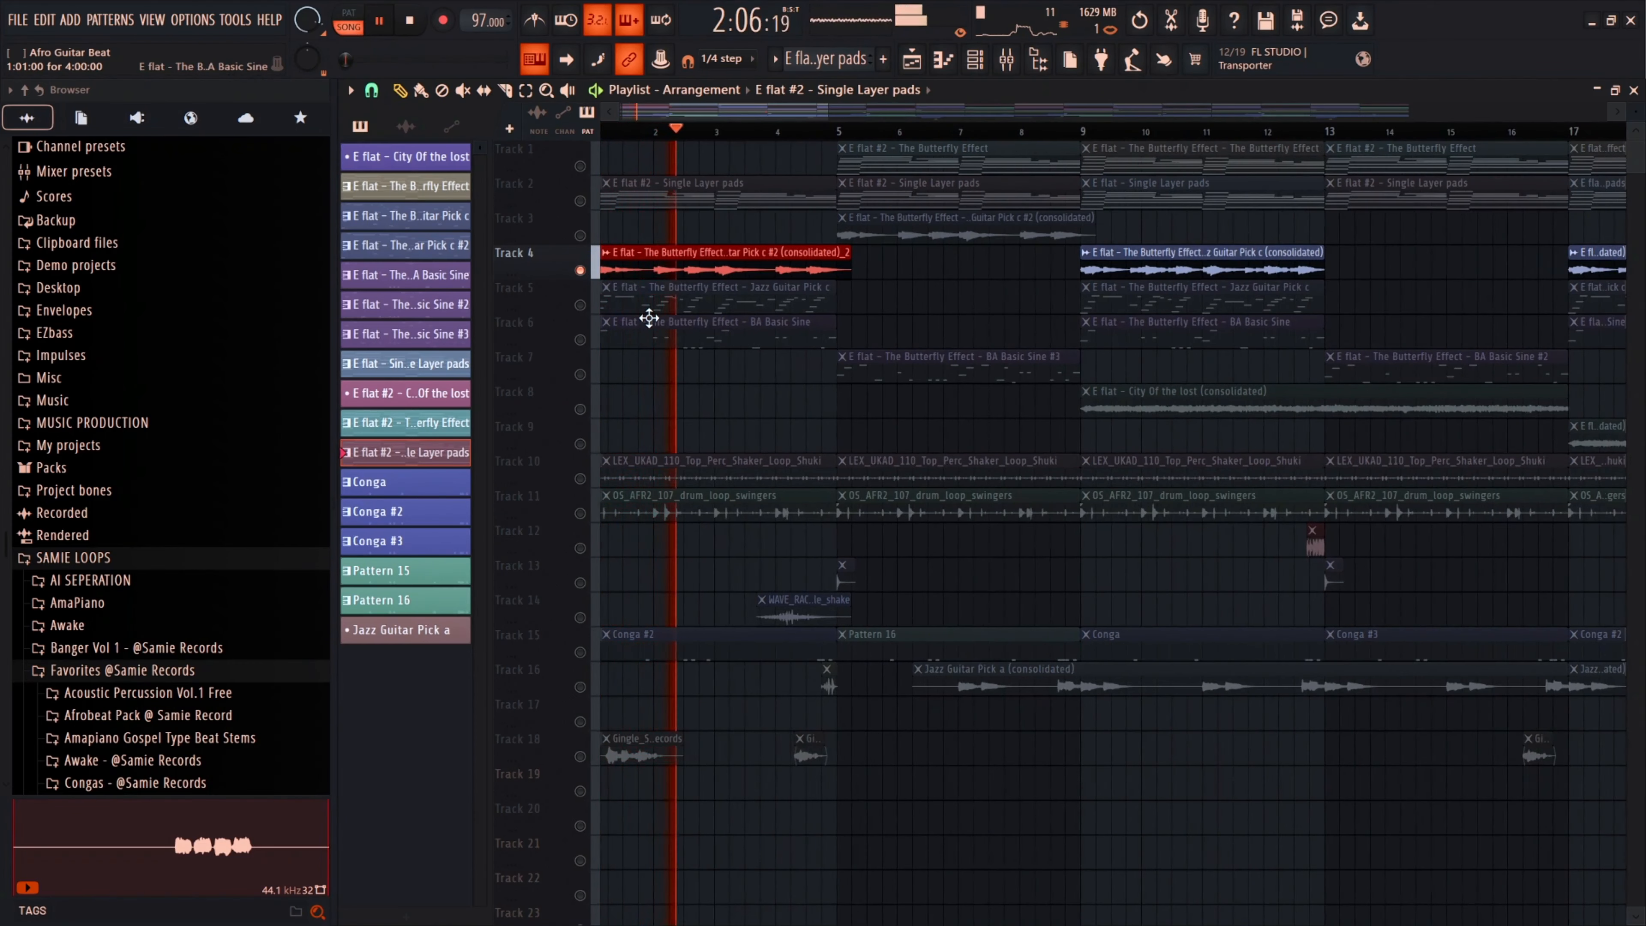
pyautogui.press('space')
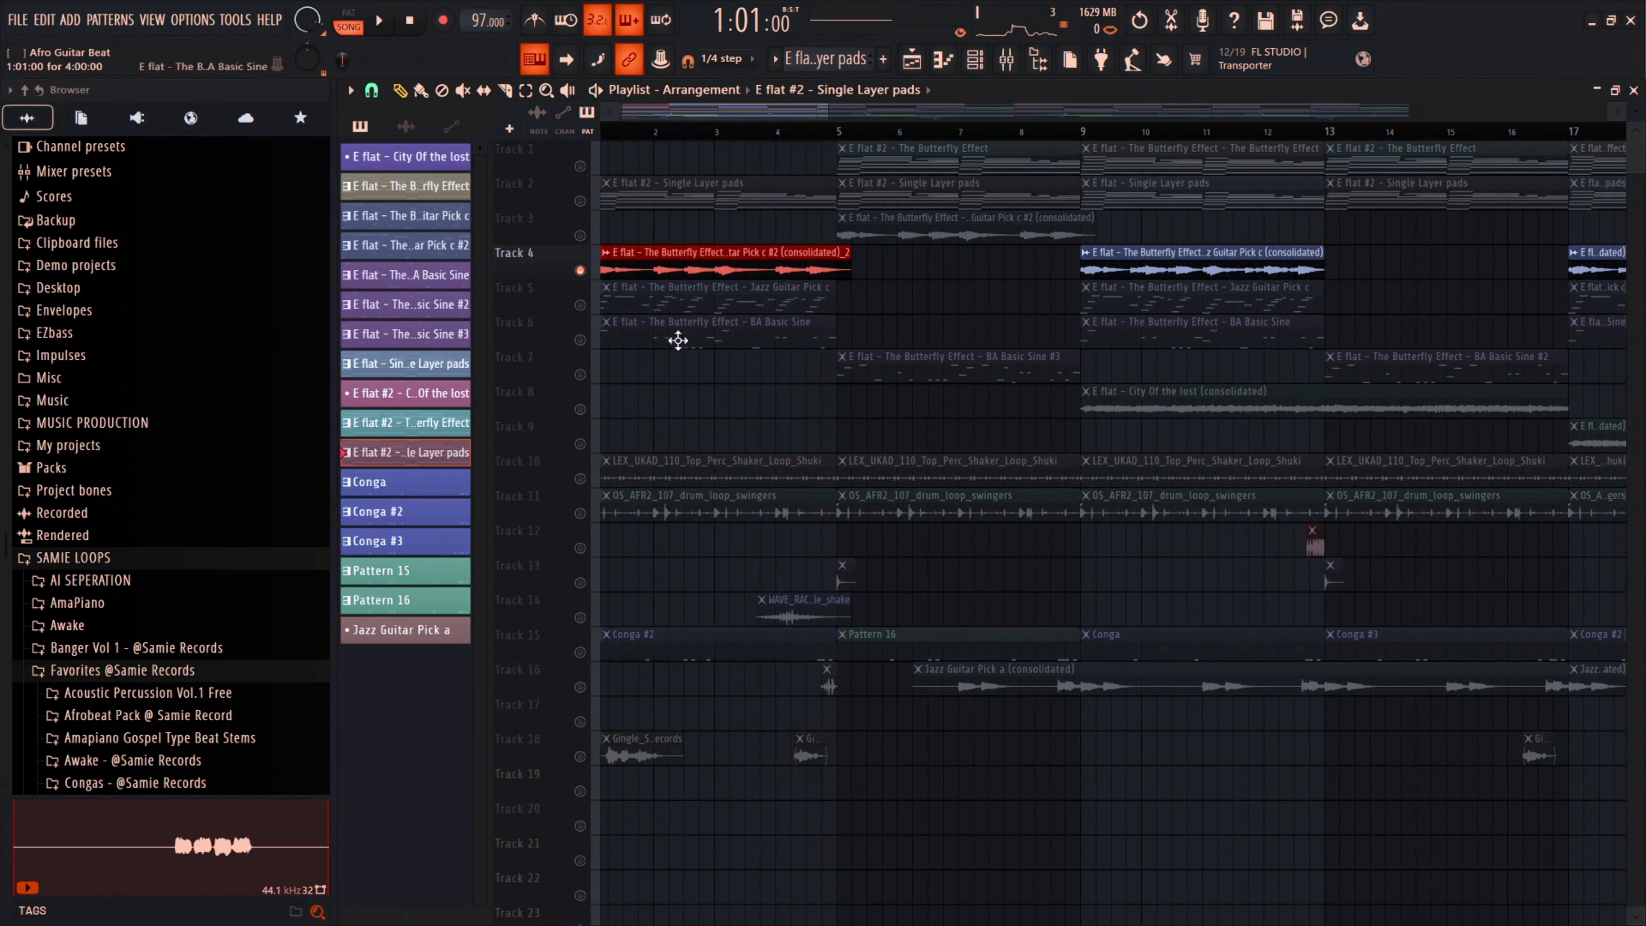
# - Solo Track 5 and play its Jazz Guitar Pick c pattern in the piano roll in pattern mode
pyautogui.click(591, 302)
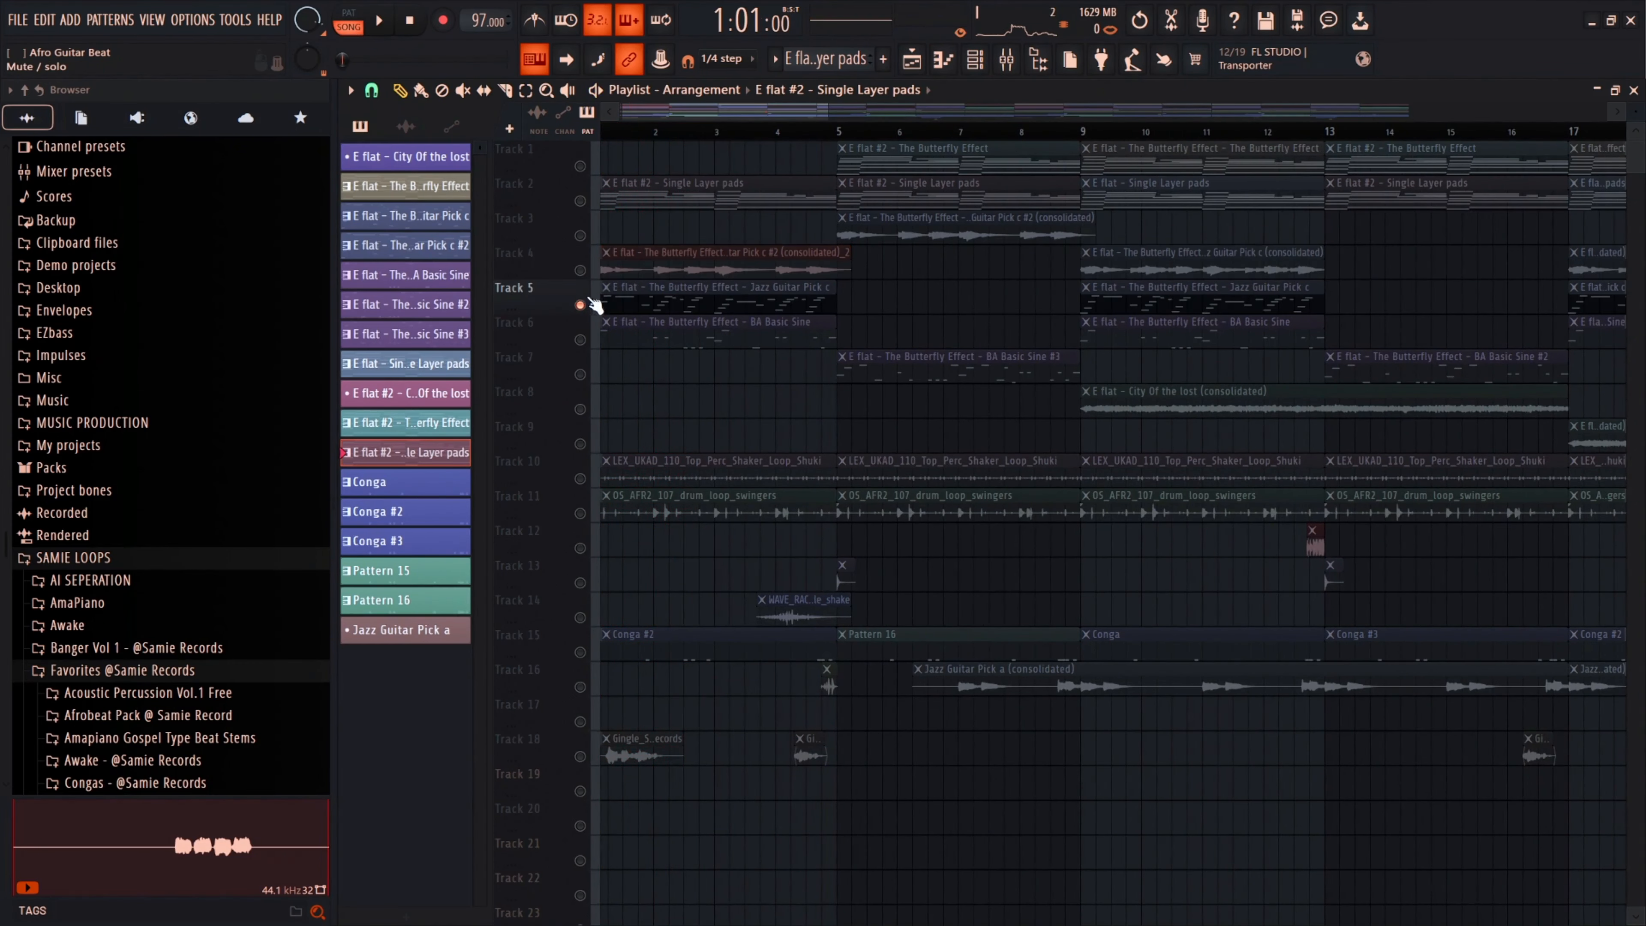
pyautogui.doubleClick(684, 298)
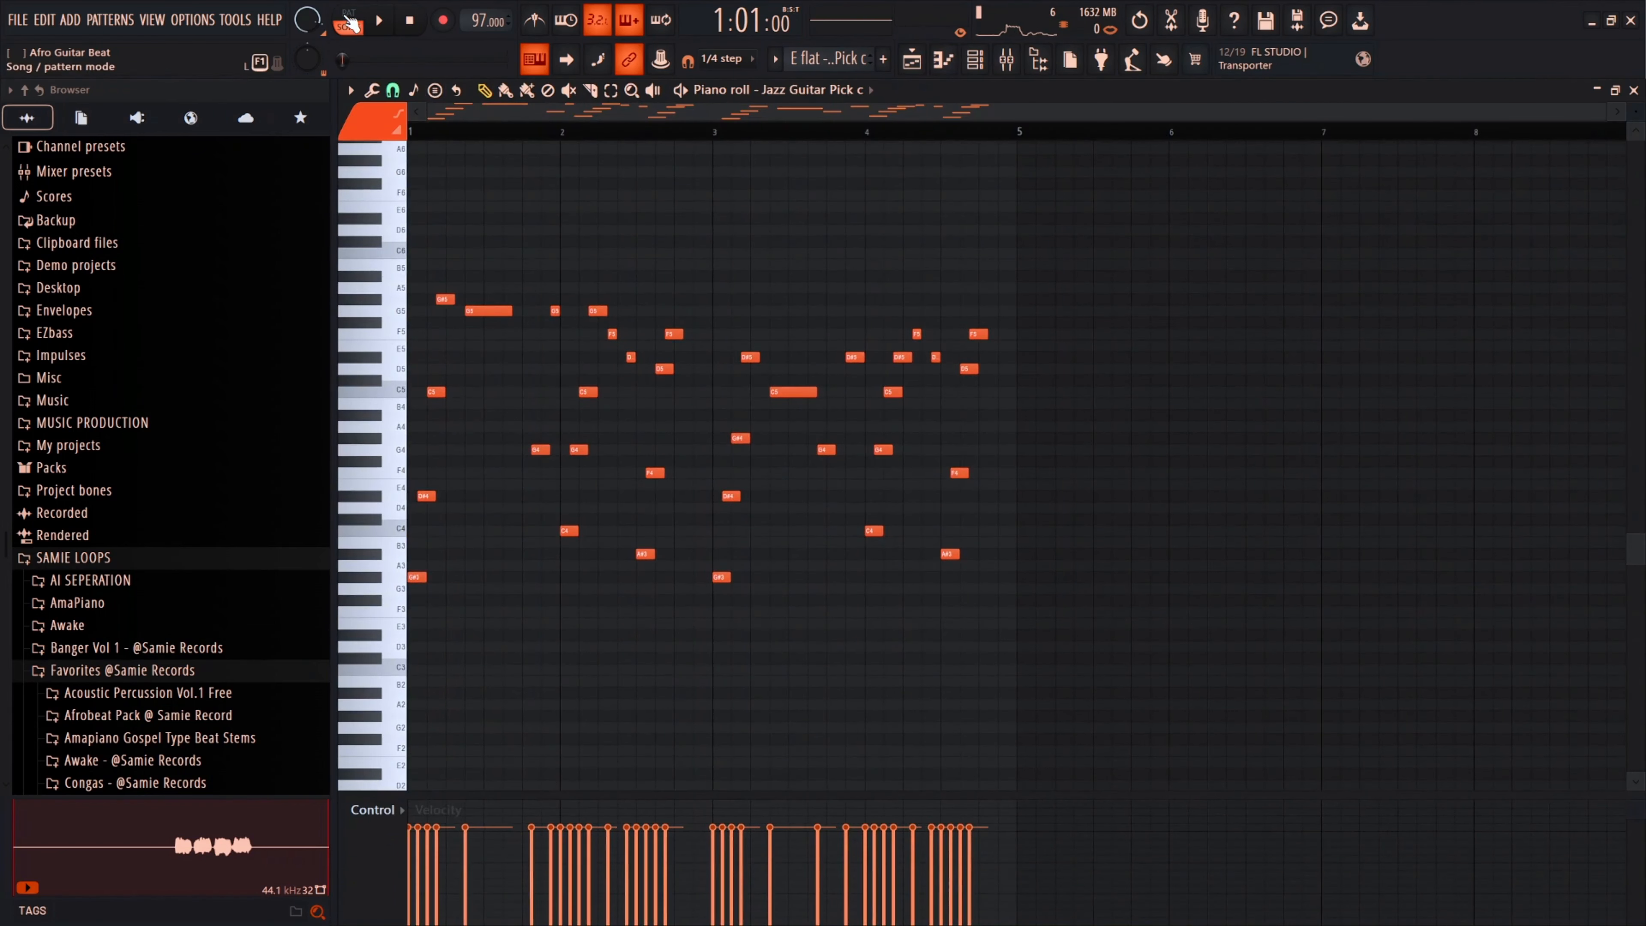
pyautogui.click(349, 20)
pyautogui.press('space')
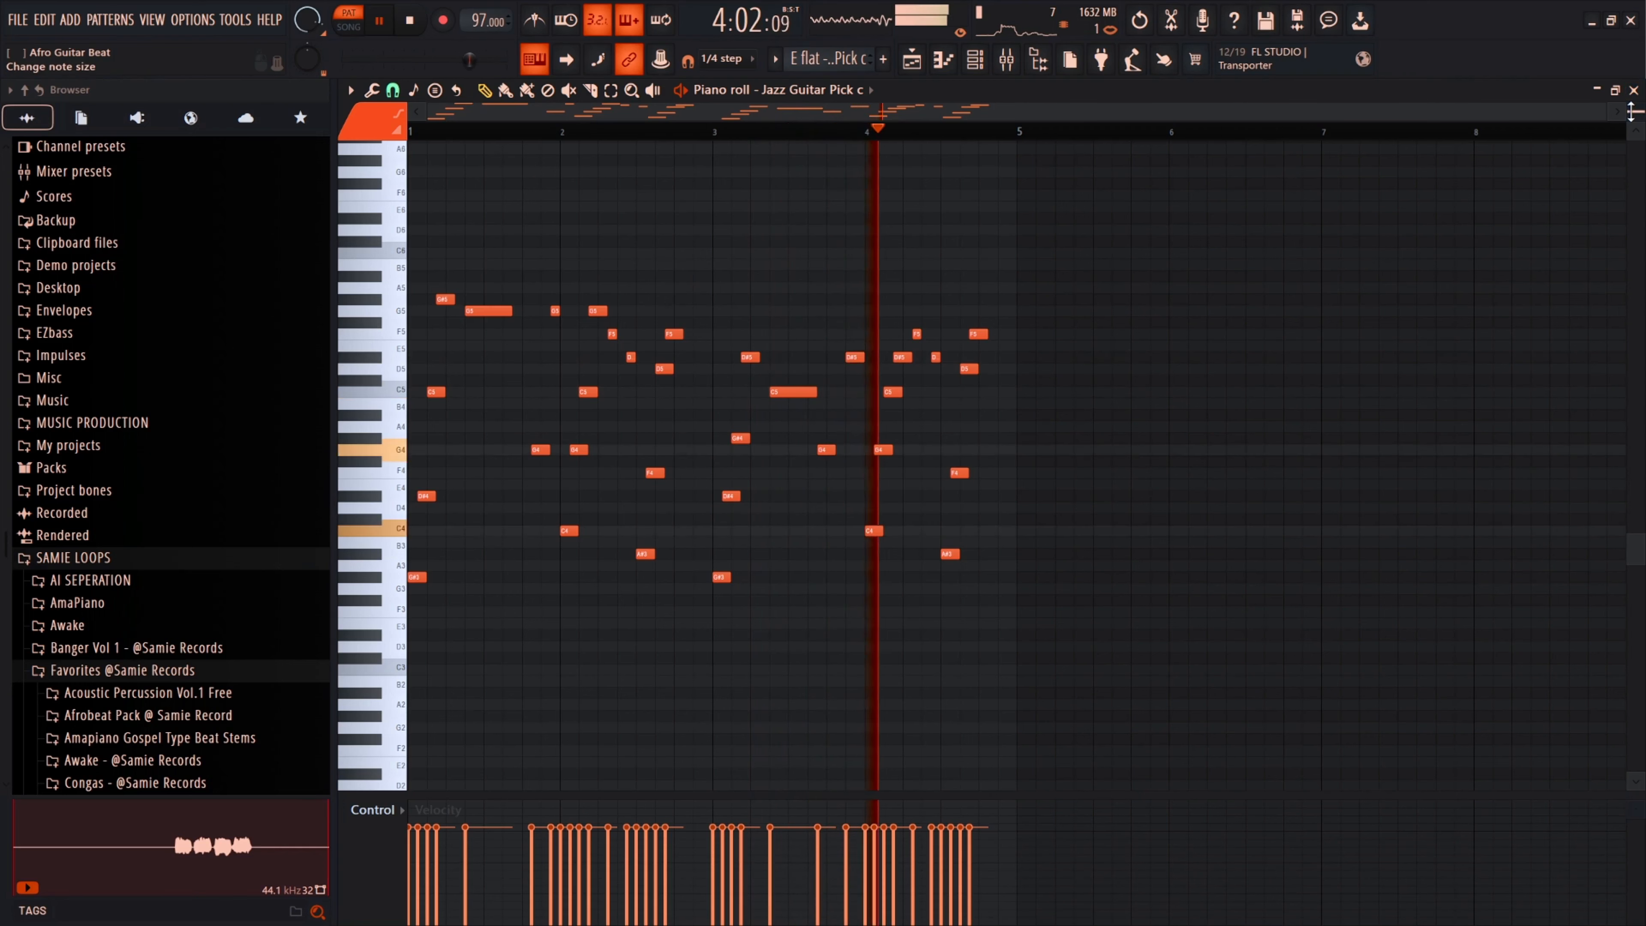
pyautogui.moveTo(1632, 110); pyautogui.dragTo(1601, 162)
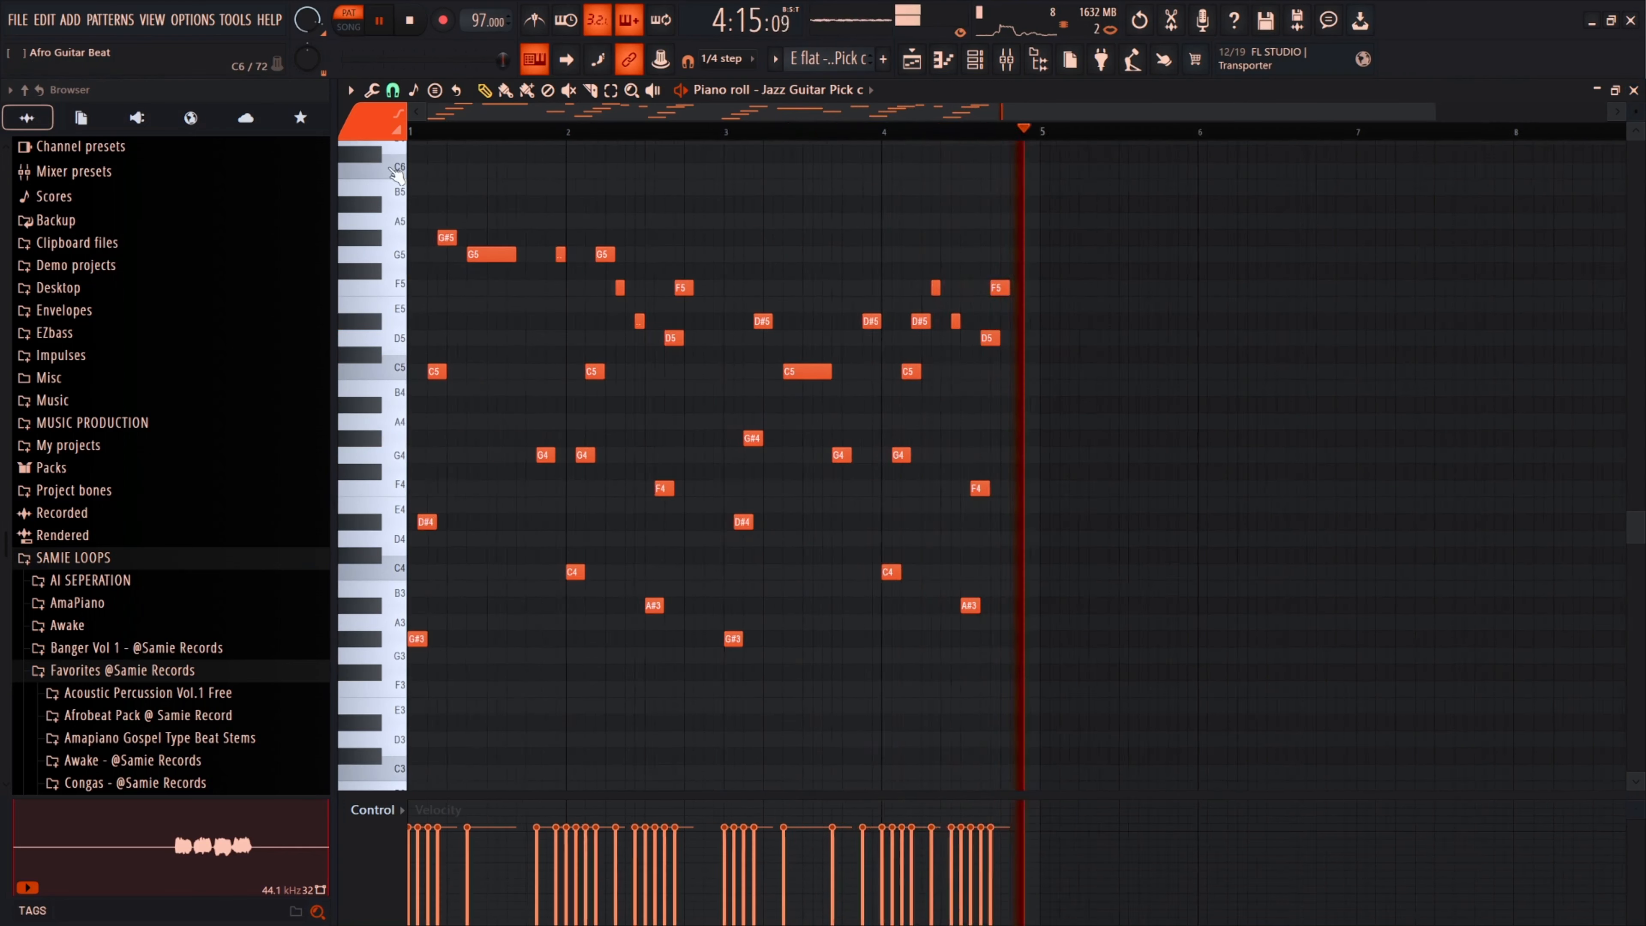
pyautogui.scroll(3, 507, 172)
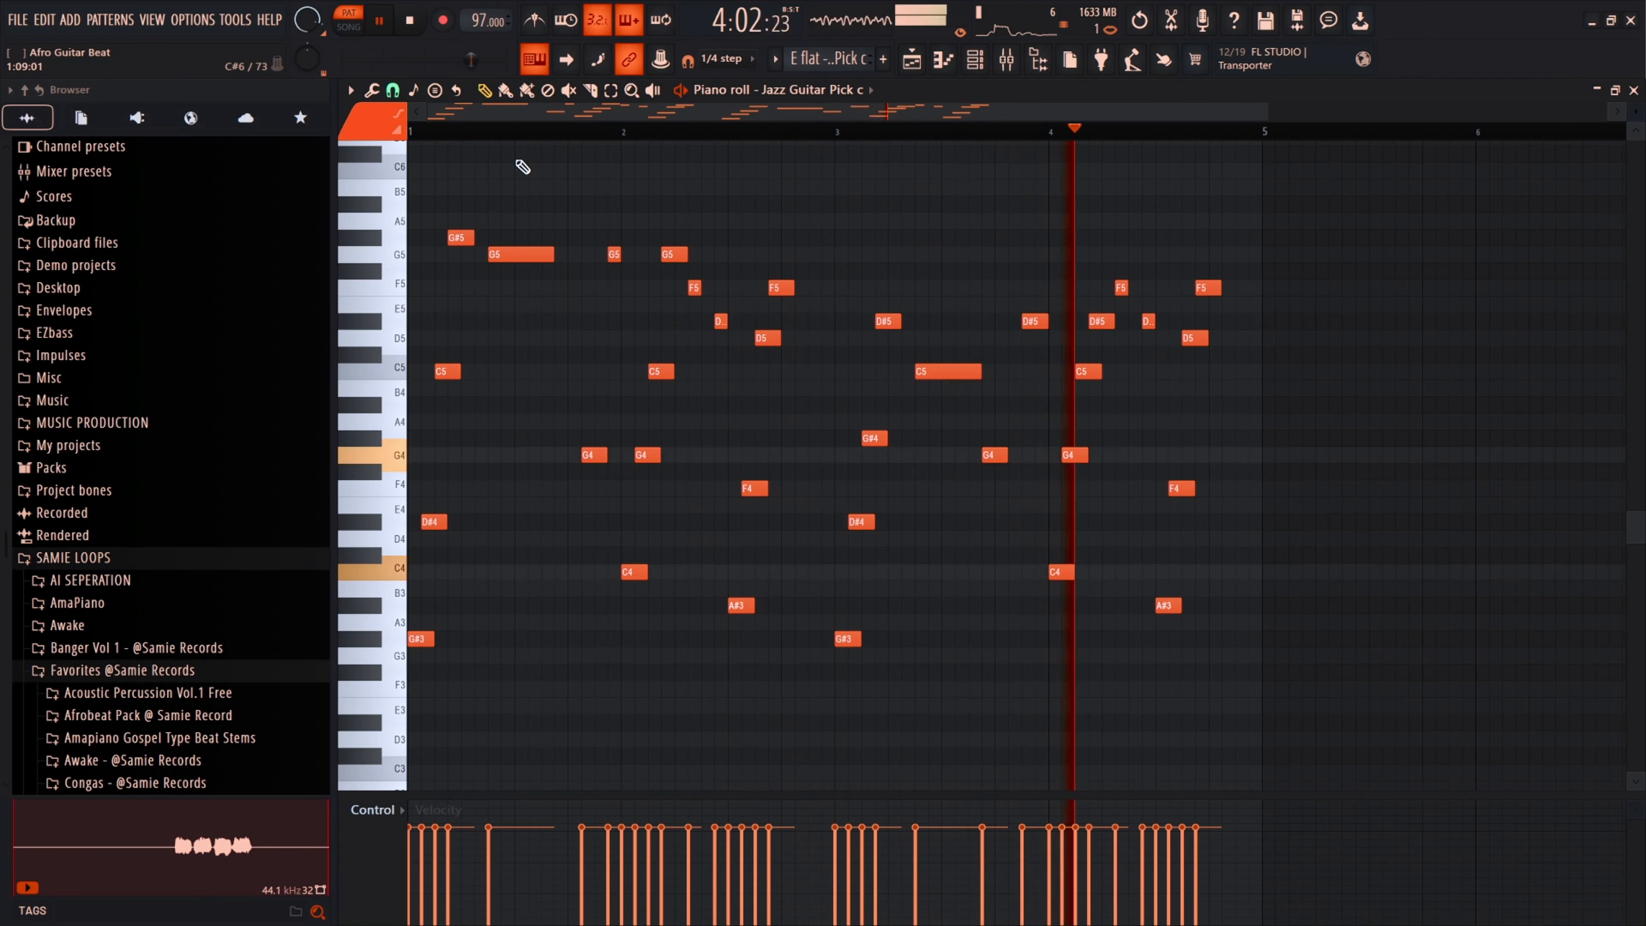
pyautogui.press('space')
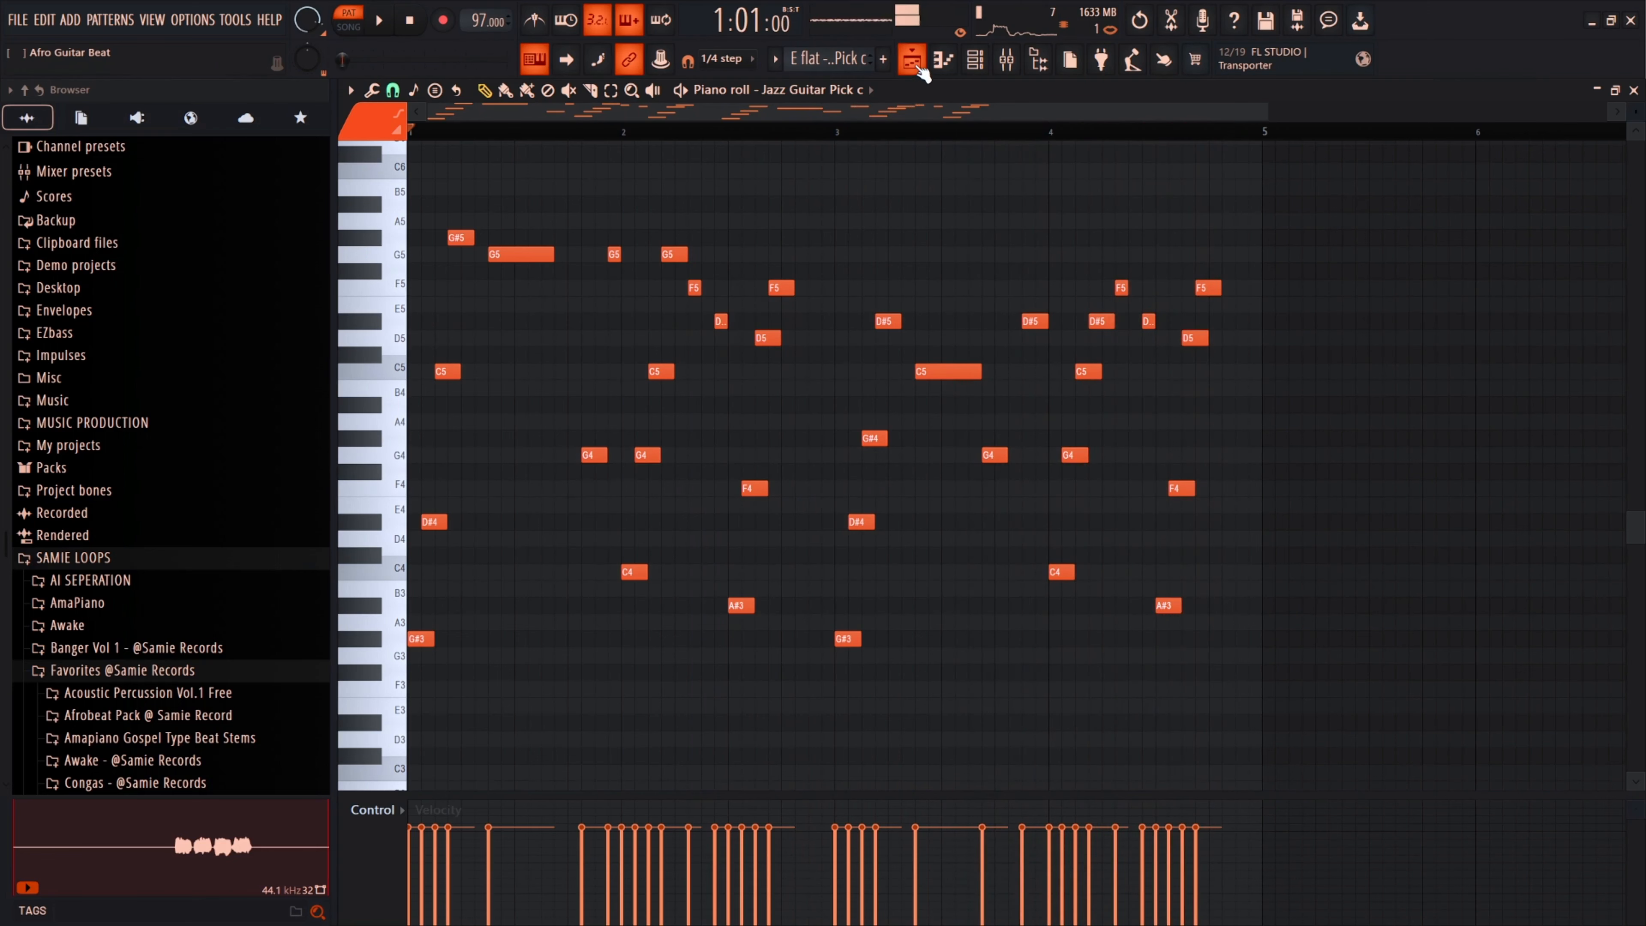
# - Return to the playlist, solo Track 6 and play its first BA Basic Sine pattern in the piano roll
pyautogui.click(917, 65)
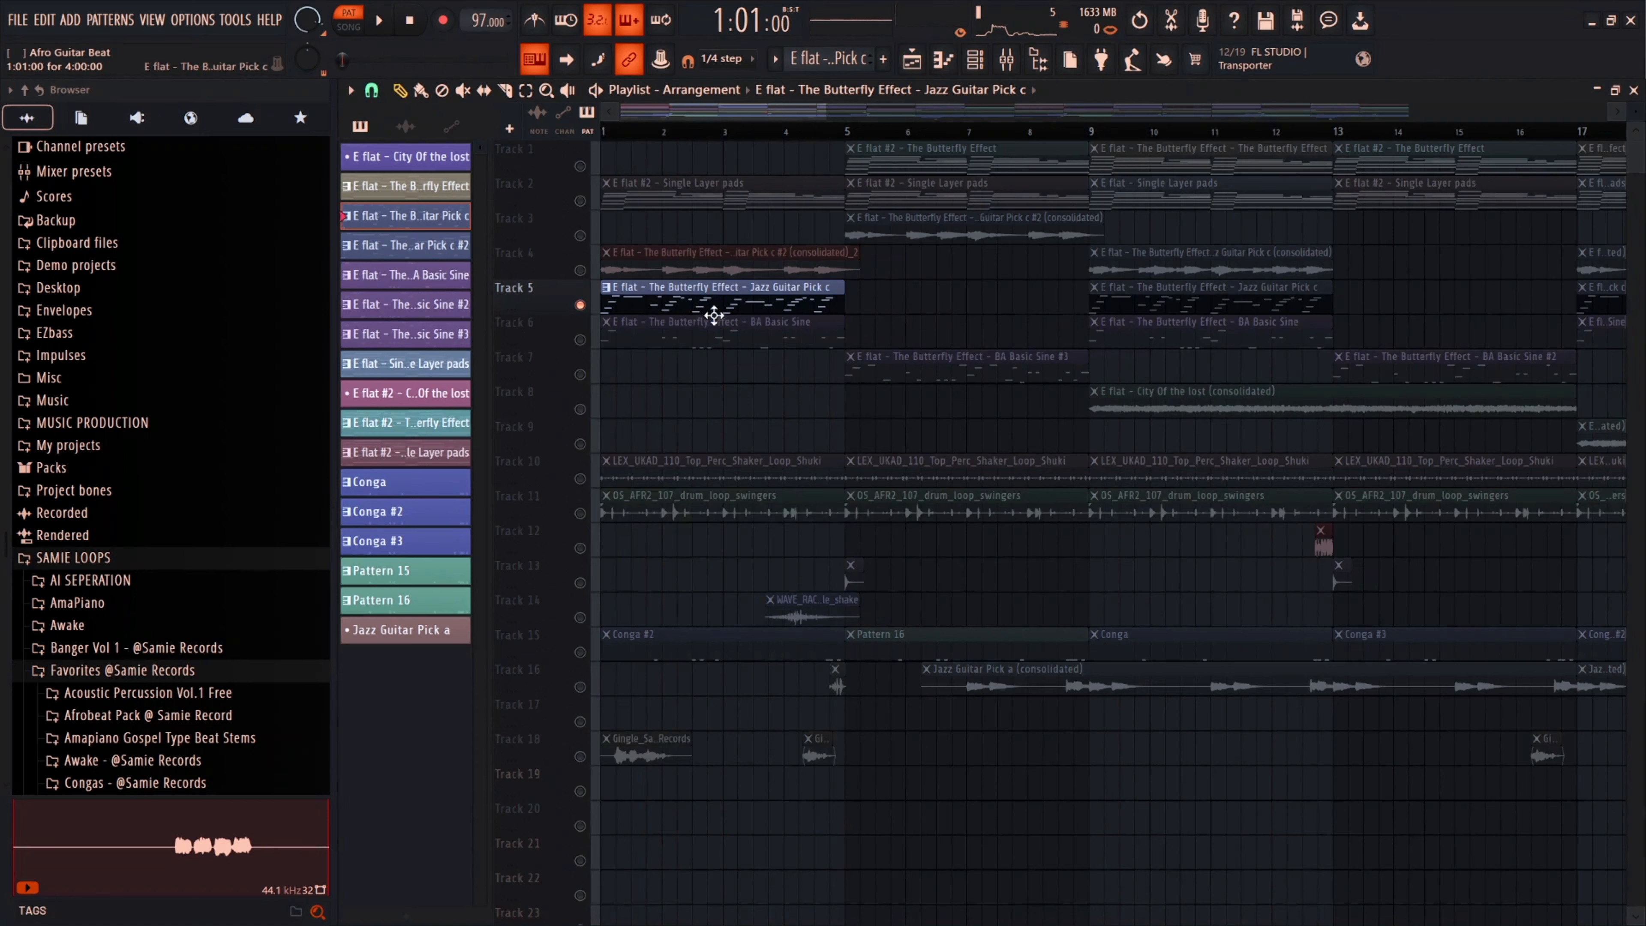
pyautogui.click(647, 339)
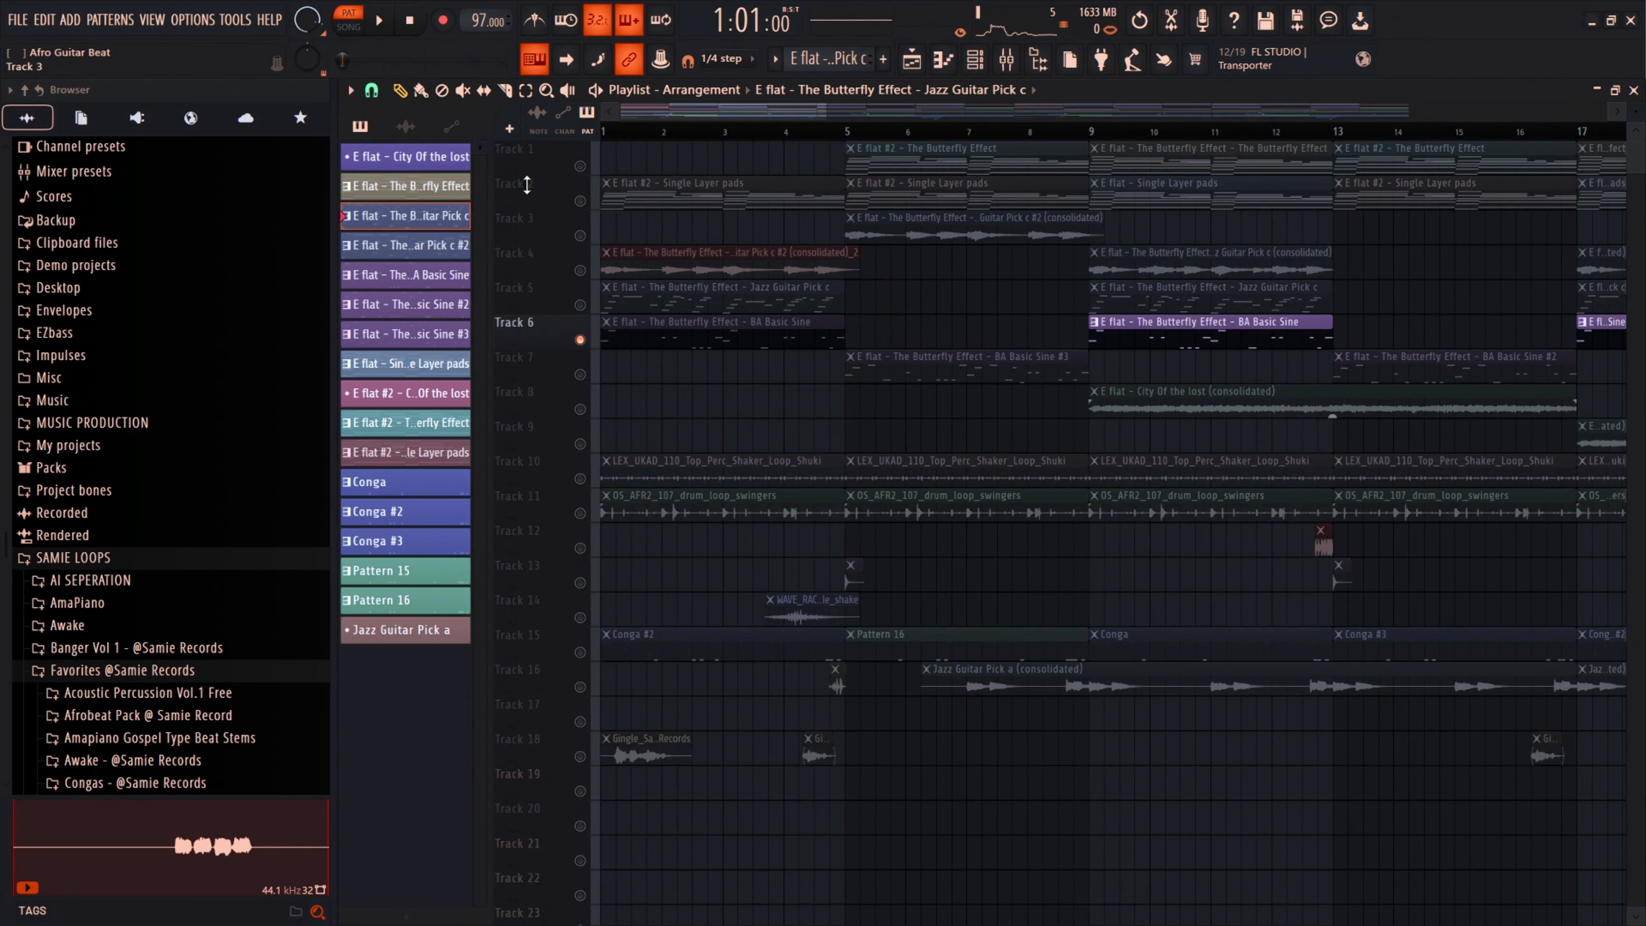
pyautogui.doubleClick(671, 334)
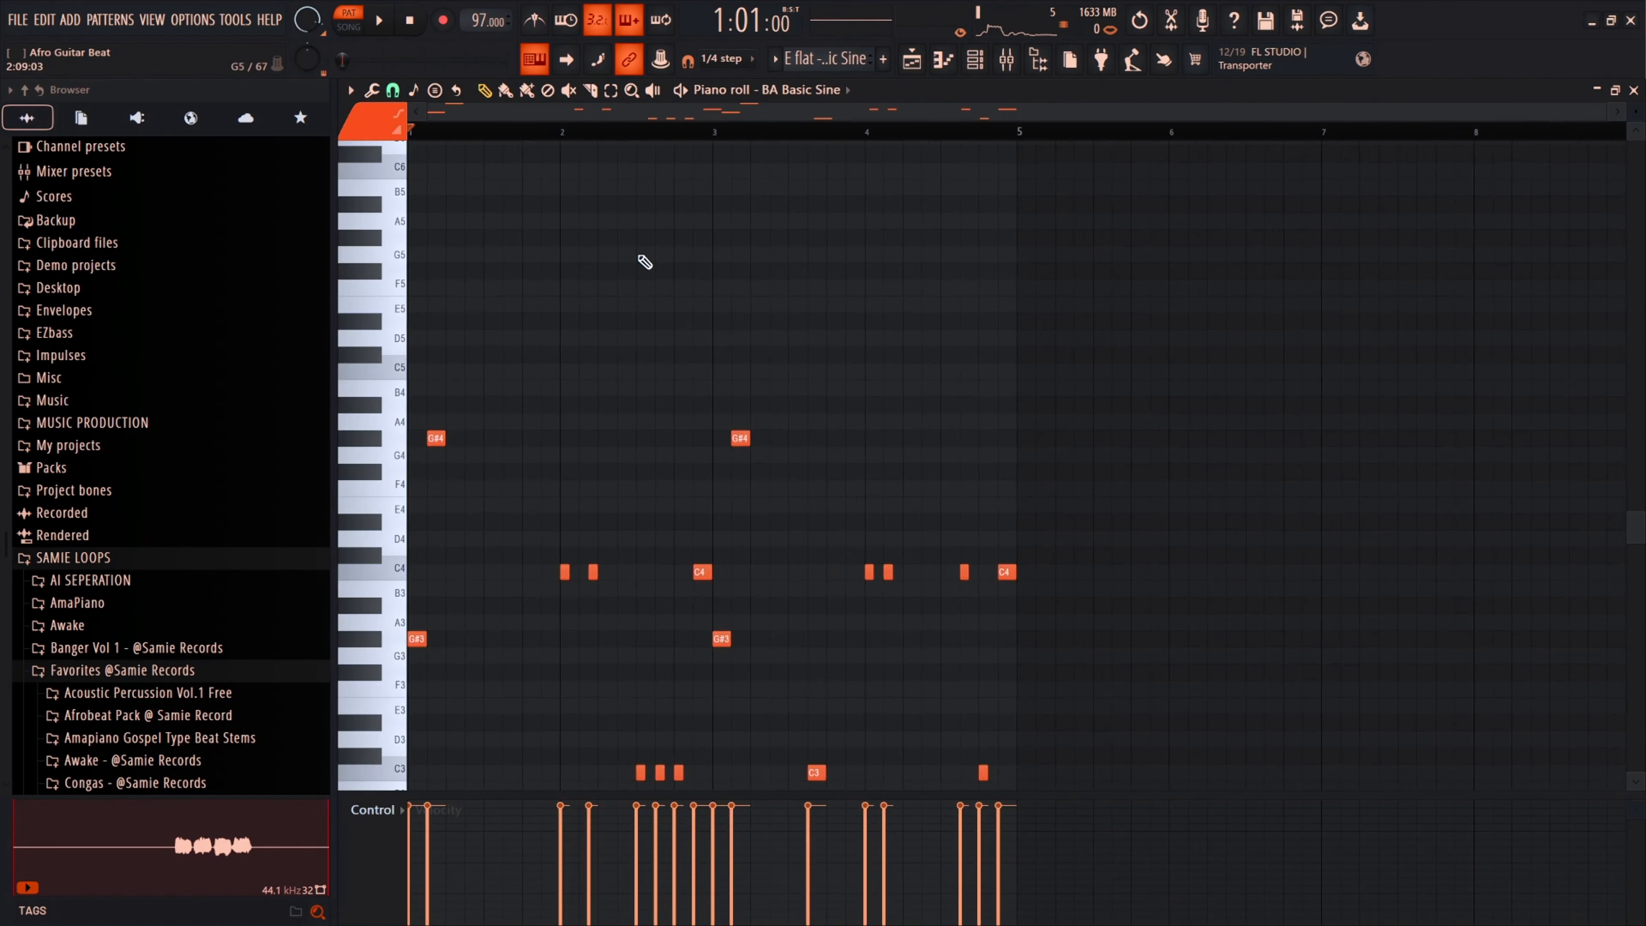
pyautogui.press('space')
pyautogui.scroll(-1, 752, 237)
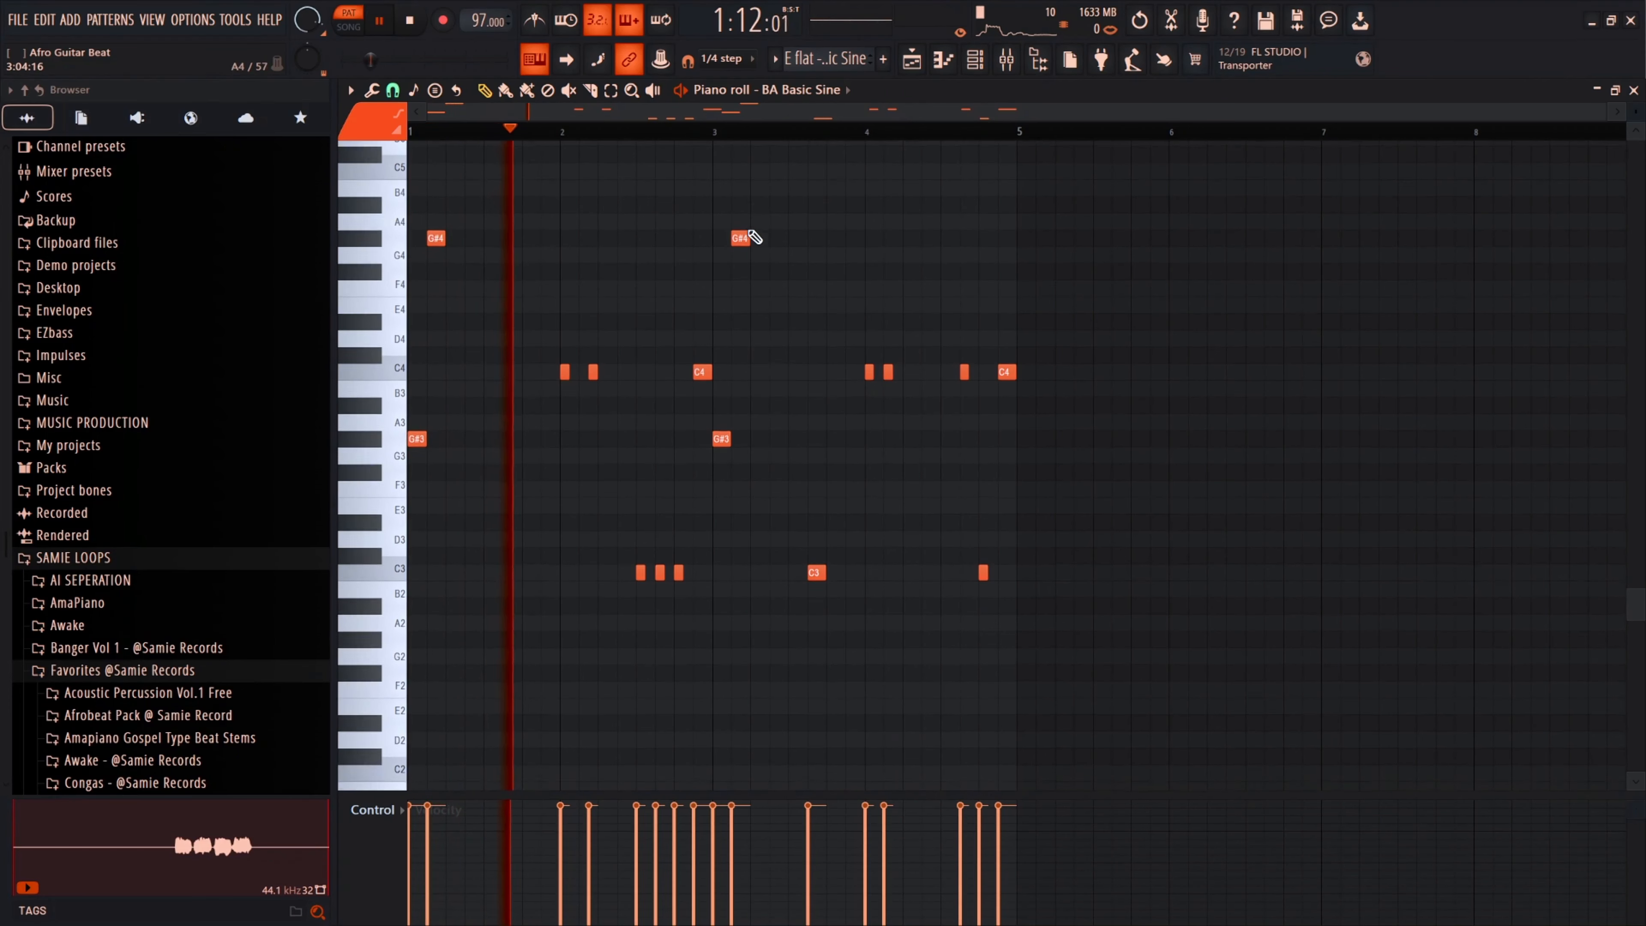
pyautogui.scroll(2, 675, 242)
pyautogui.scroll(-2, 676, 240)
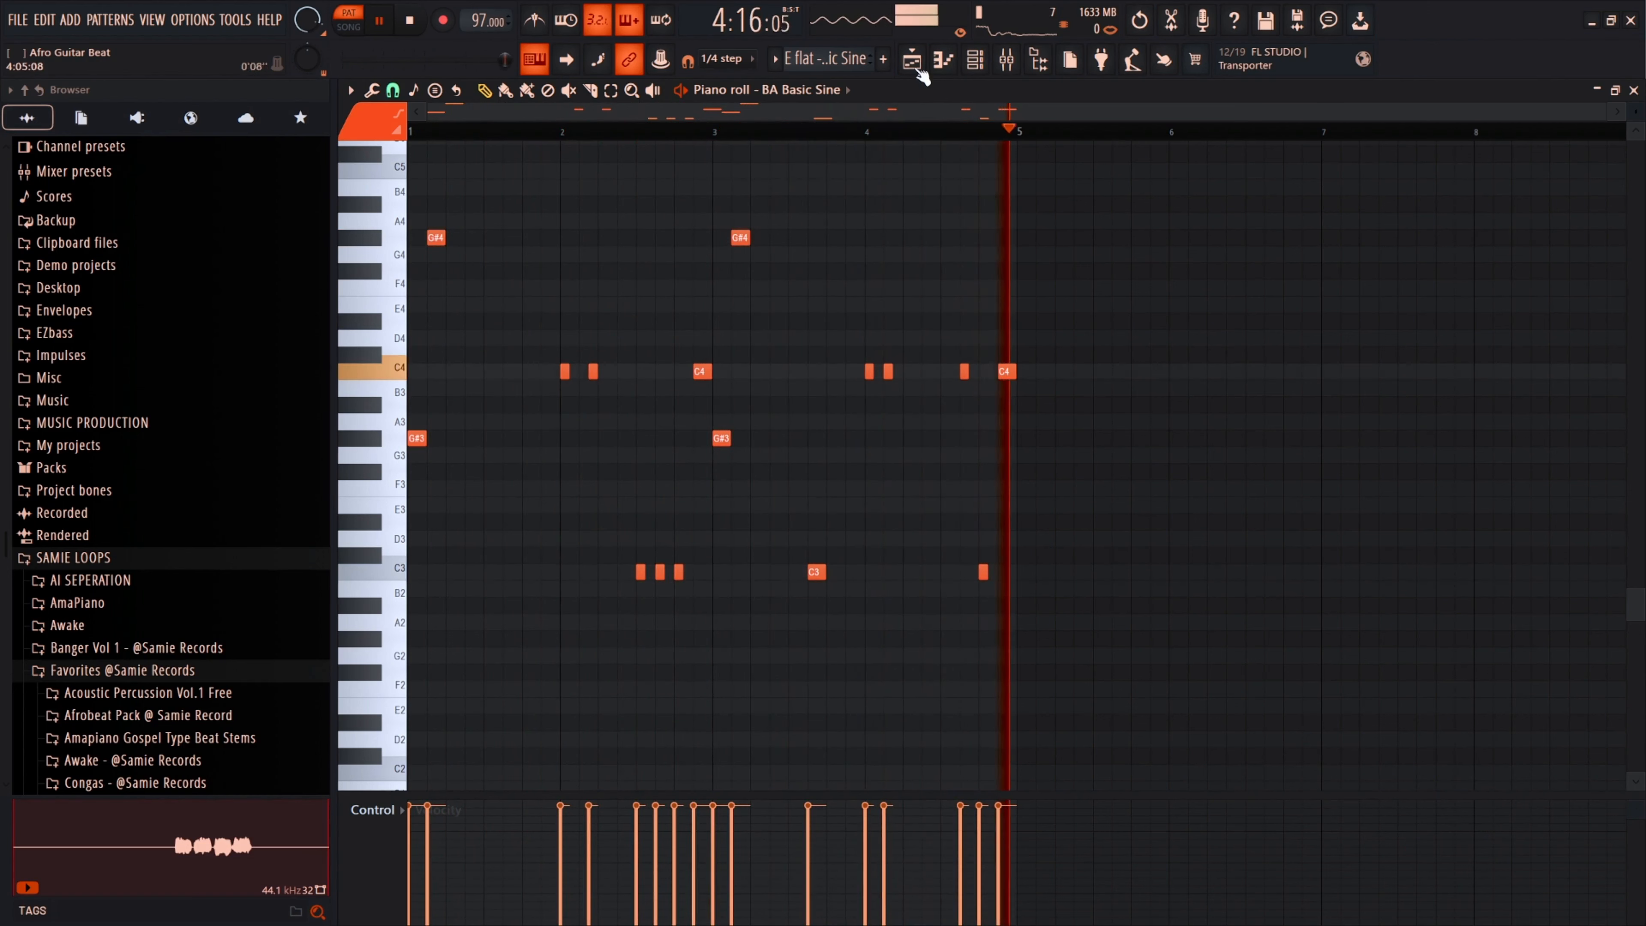
pyautogui.press('space')
# - Enable Tracks 2, 4 and 5 alongside Track 6 in the playlist, and mute the first BA Basic Sine and Jazz Guitar Pick c clips
pyautogui.press('F5')
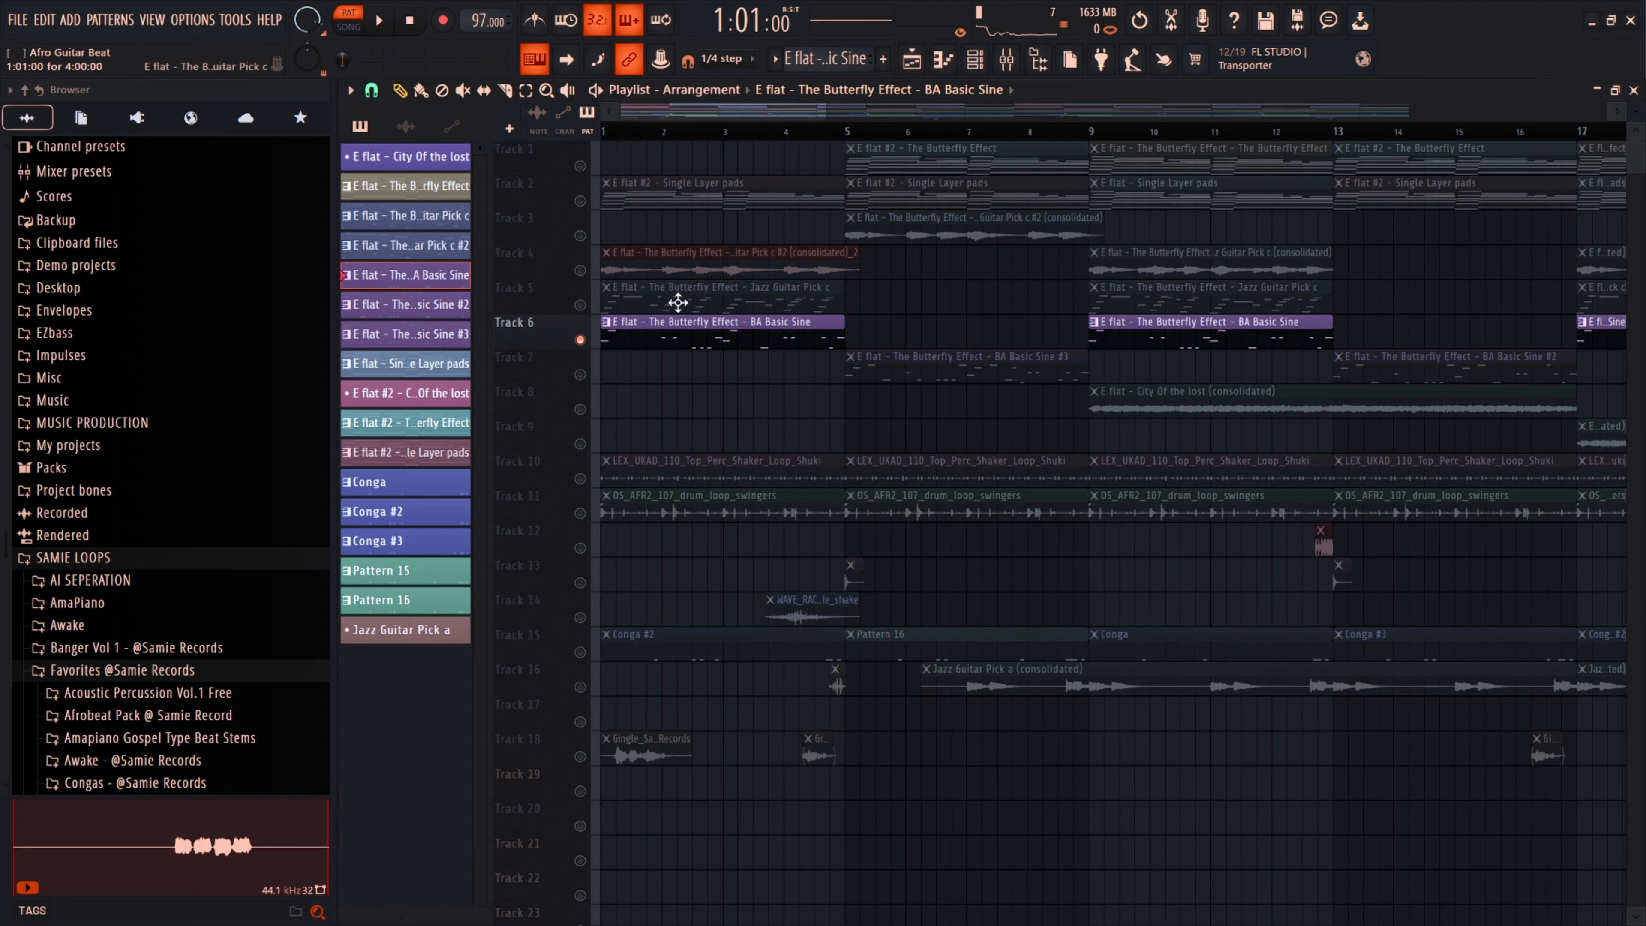
pyautogui.click(591, 272)
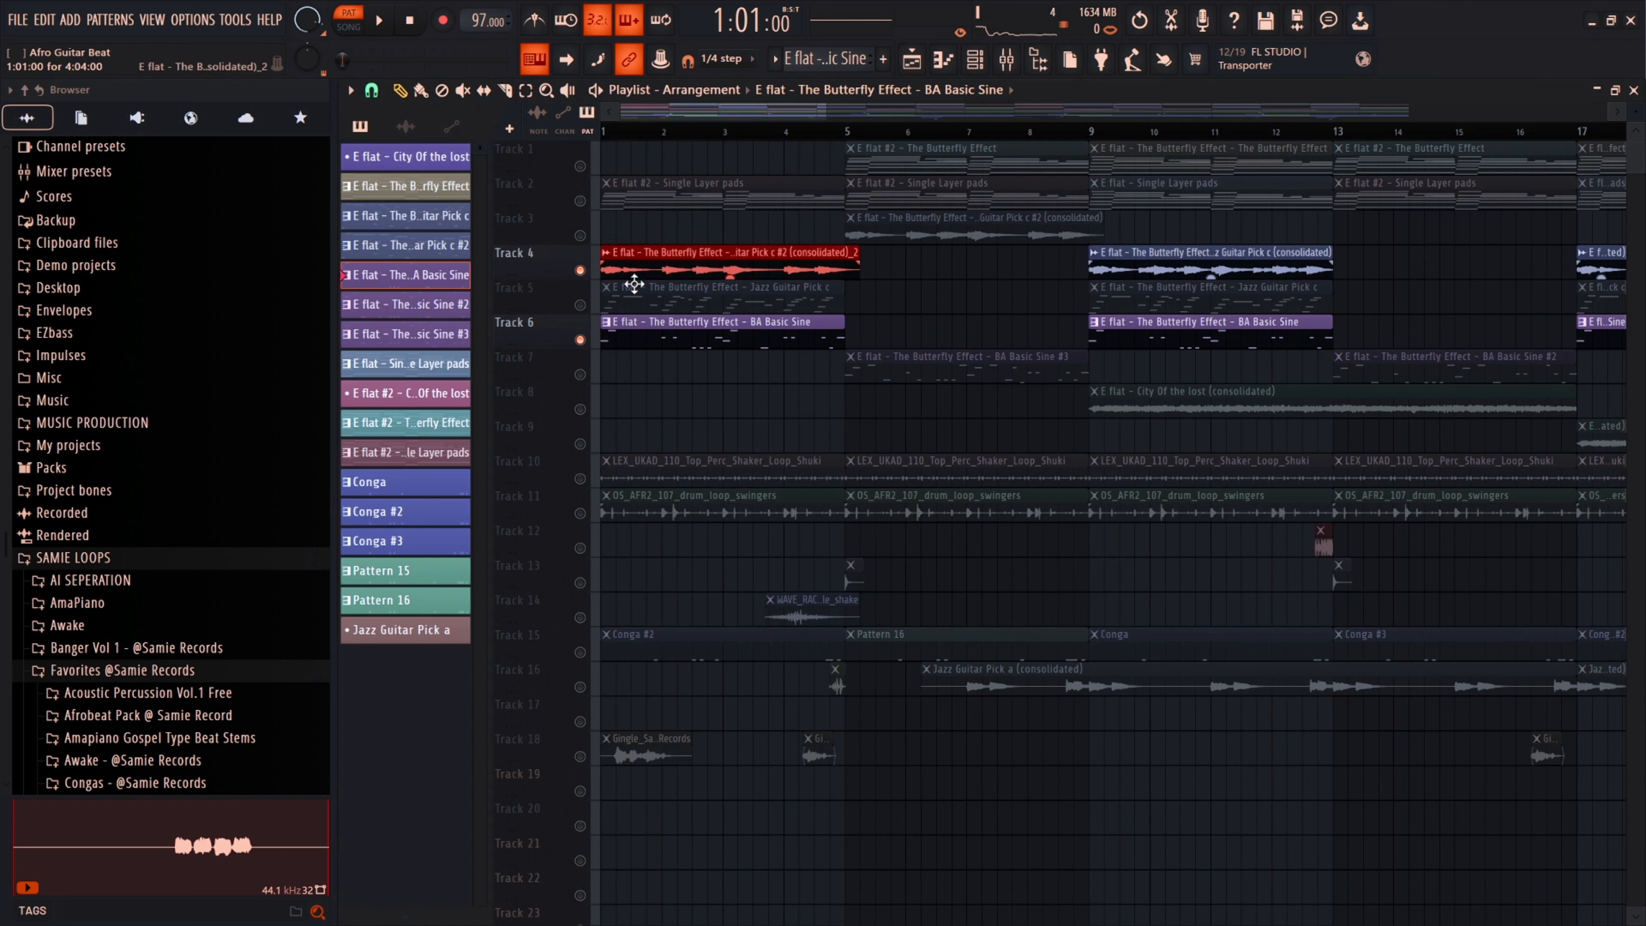
pyautogui.click(617, 206)
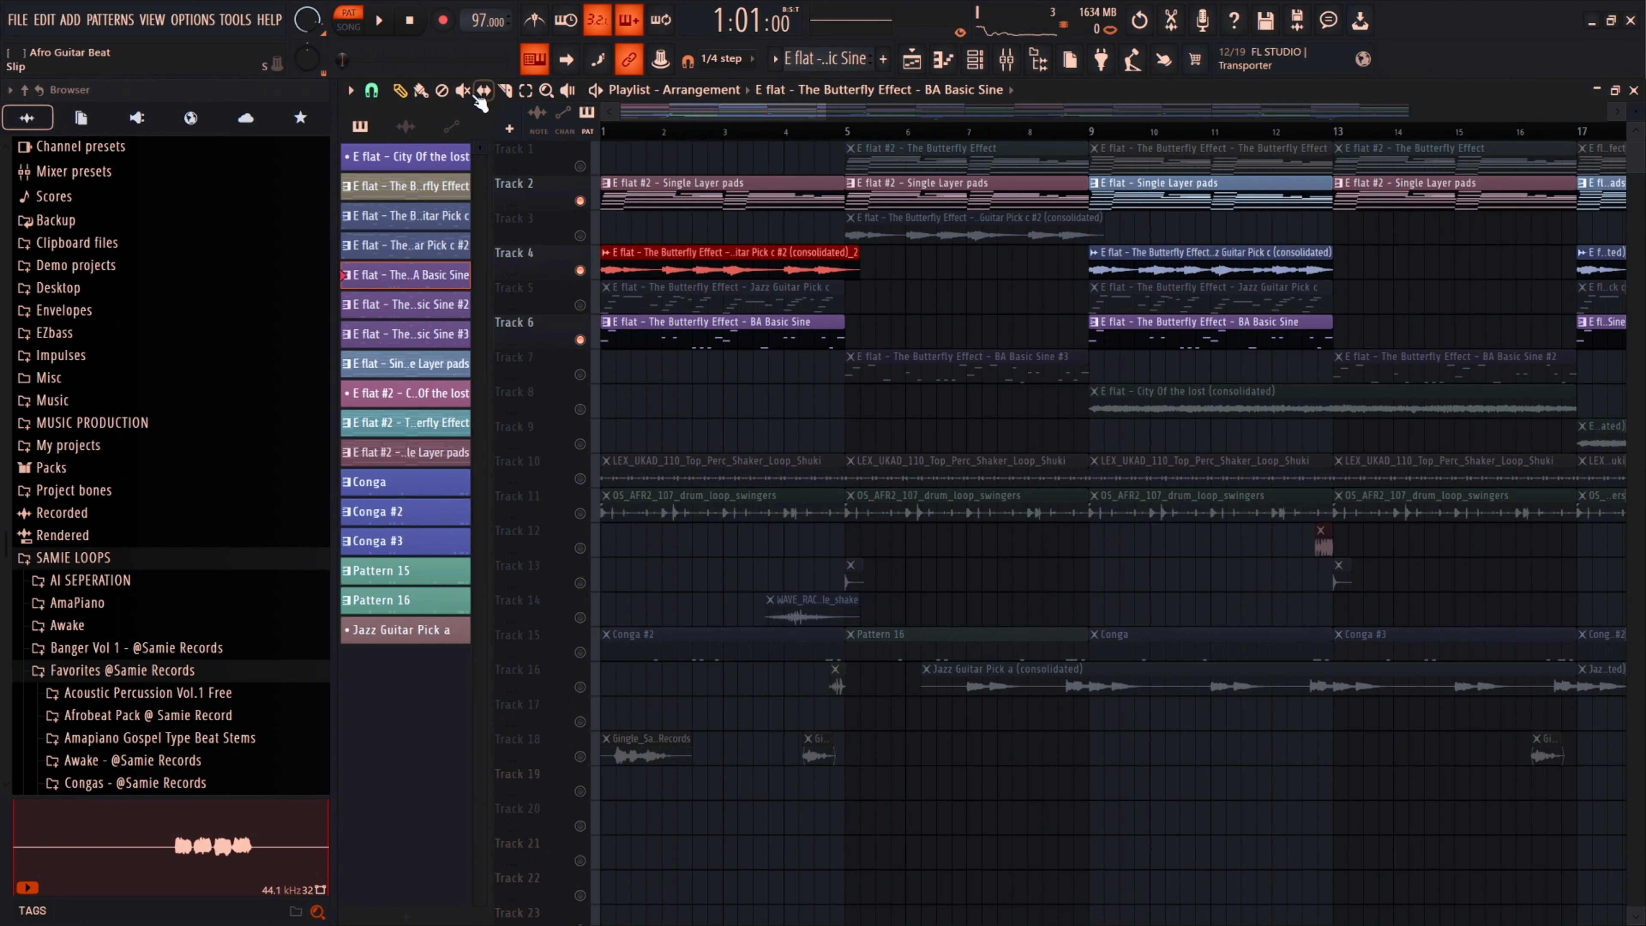
pyautogui.click(701, 333)
pyautogui.click(580, 305)
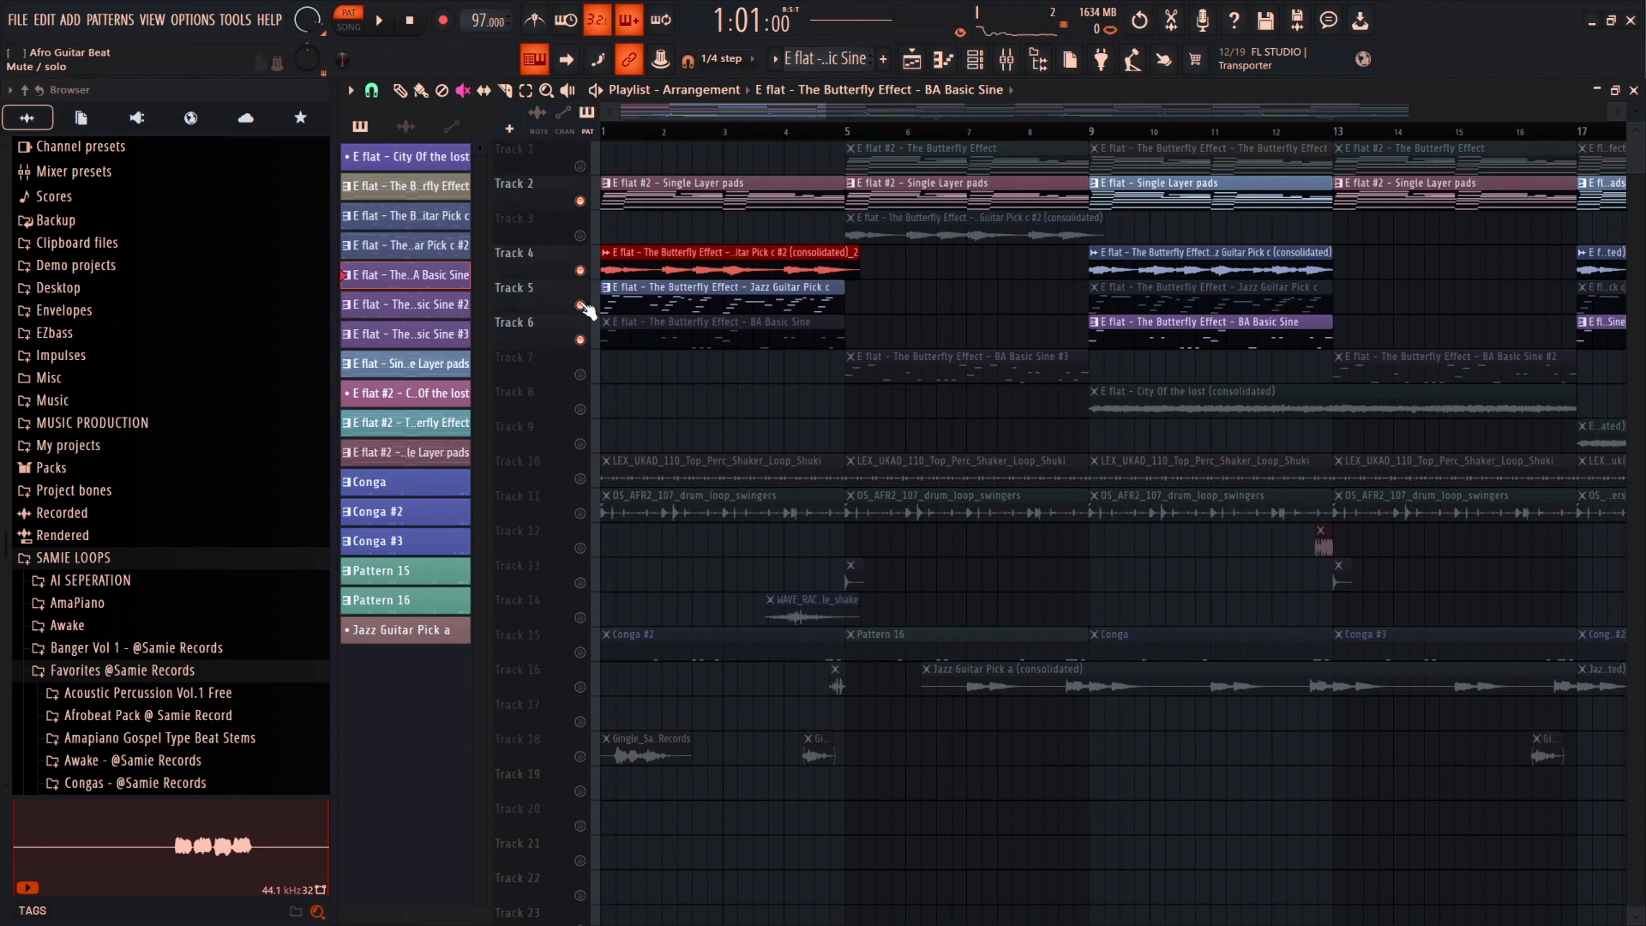
pyautogui.click(650, 310)
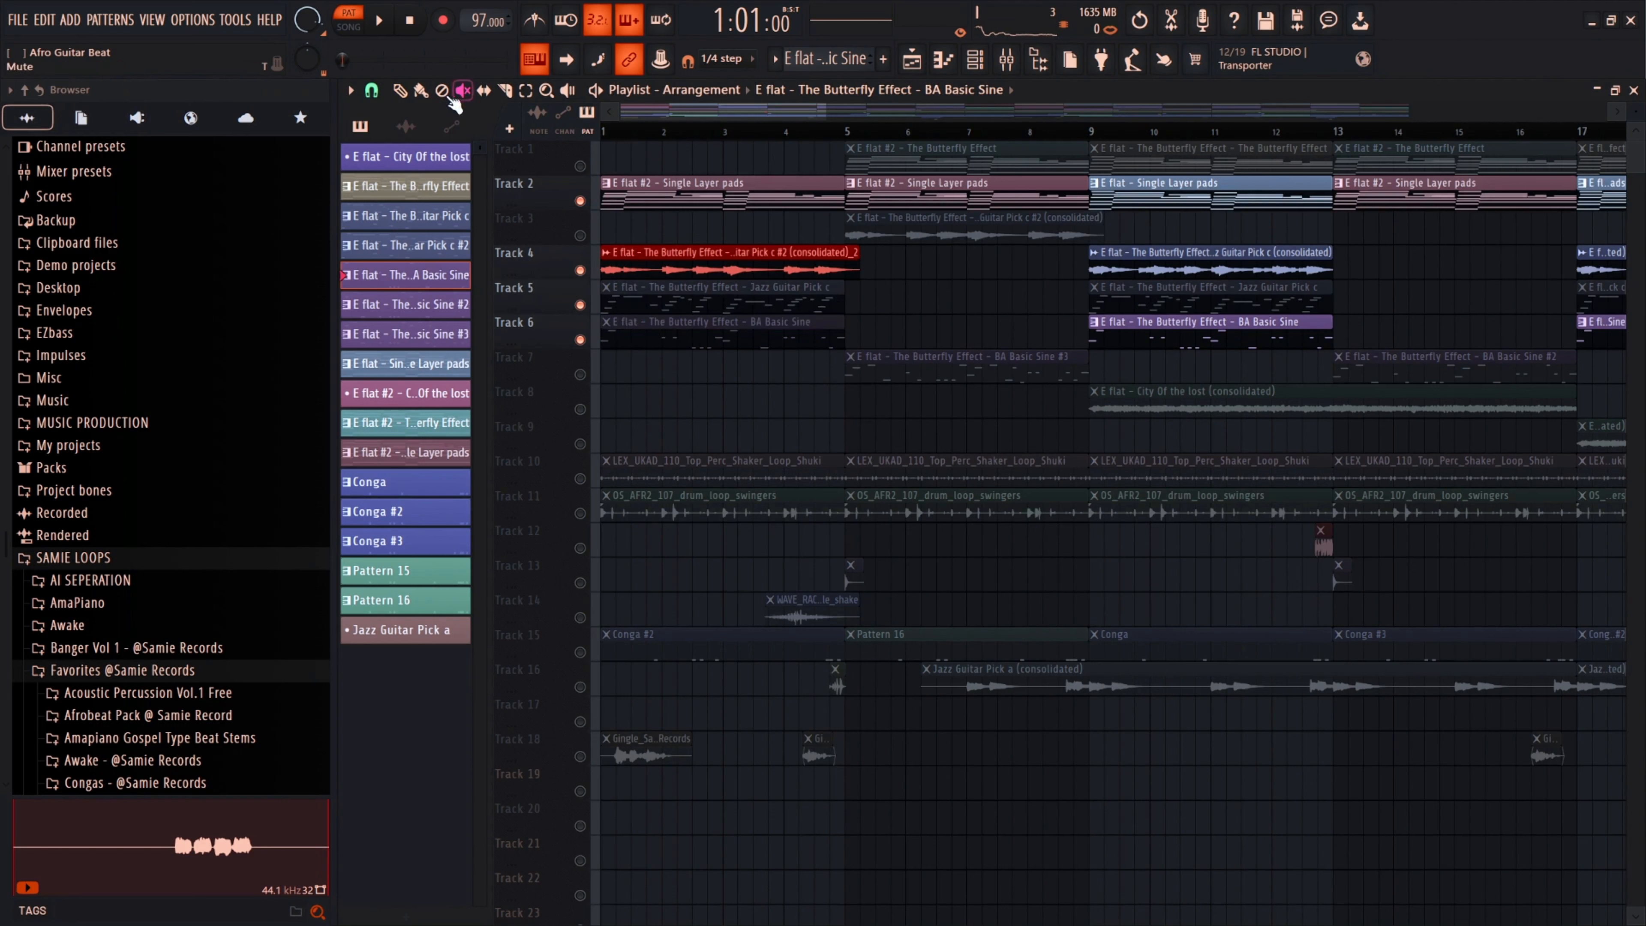
# - Solo Track 7 and play its BA Basic Sine #3 pattern in the piano roll in pattern mode
pyautogui.scroll(-2, 882, 287)
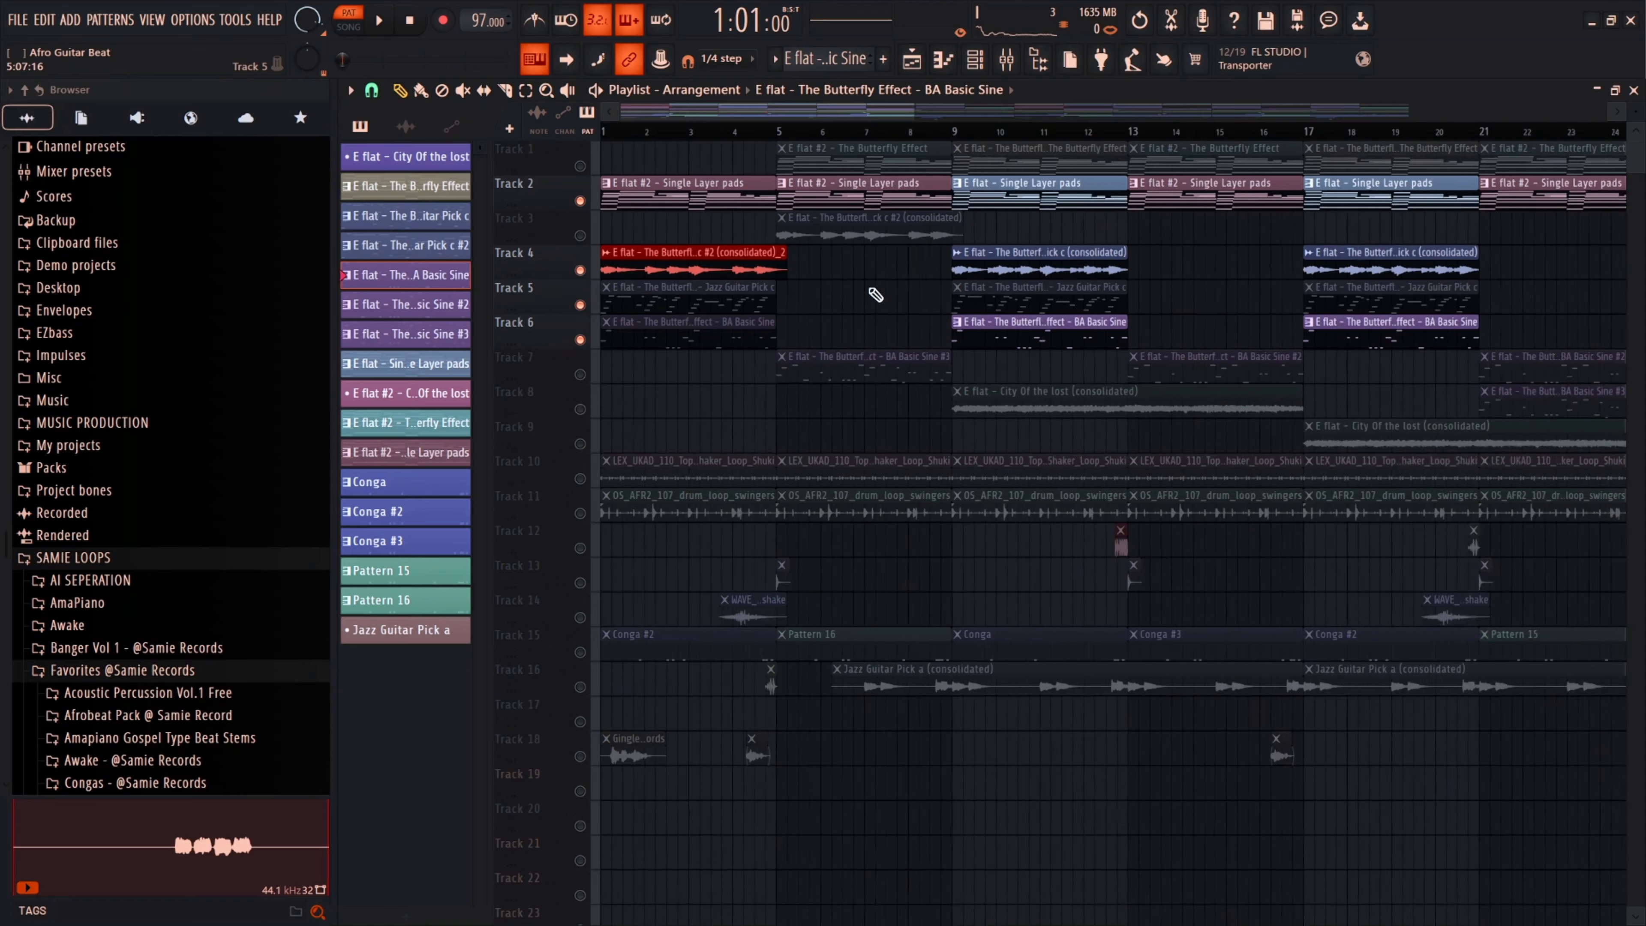
pyautogui.rightClick(580, 375)
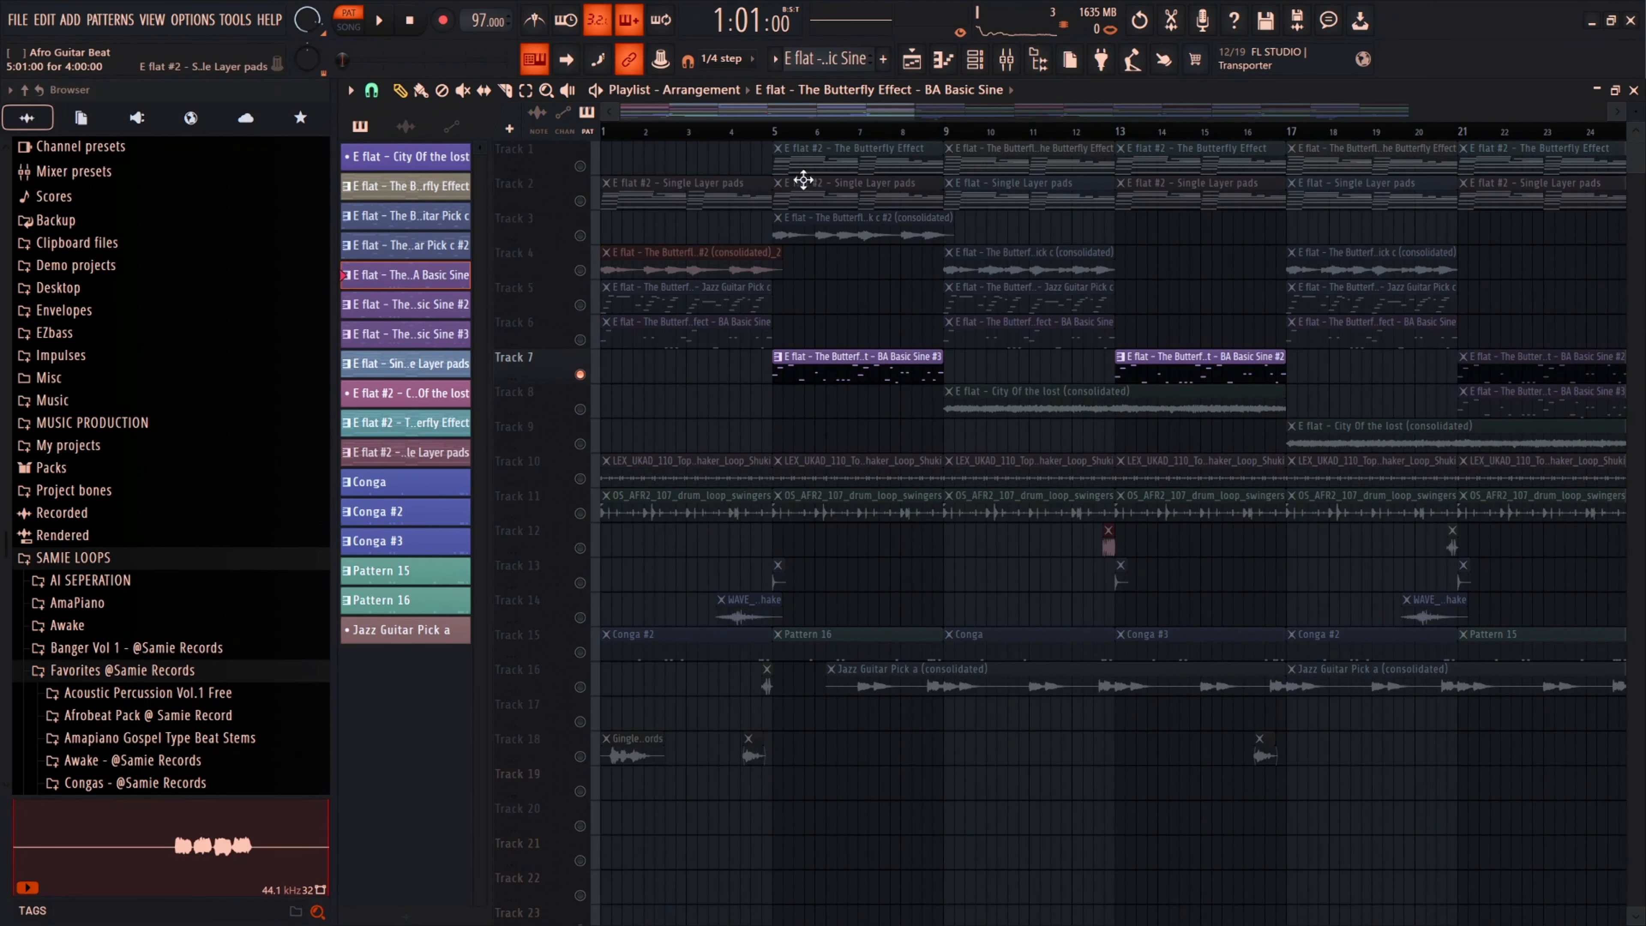
pyautogui.doubleClick(811, 368)
pyautogui.click(348, 19)
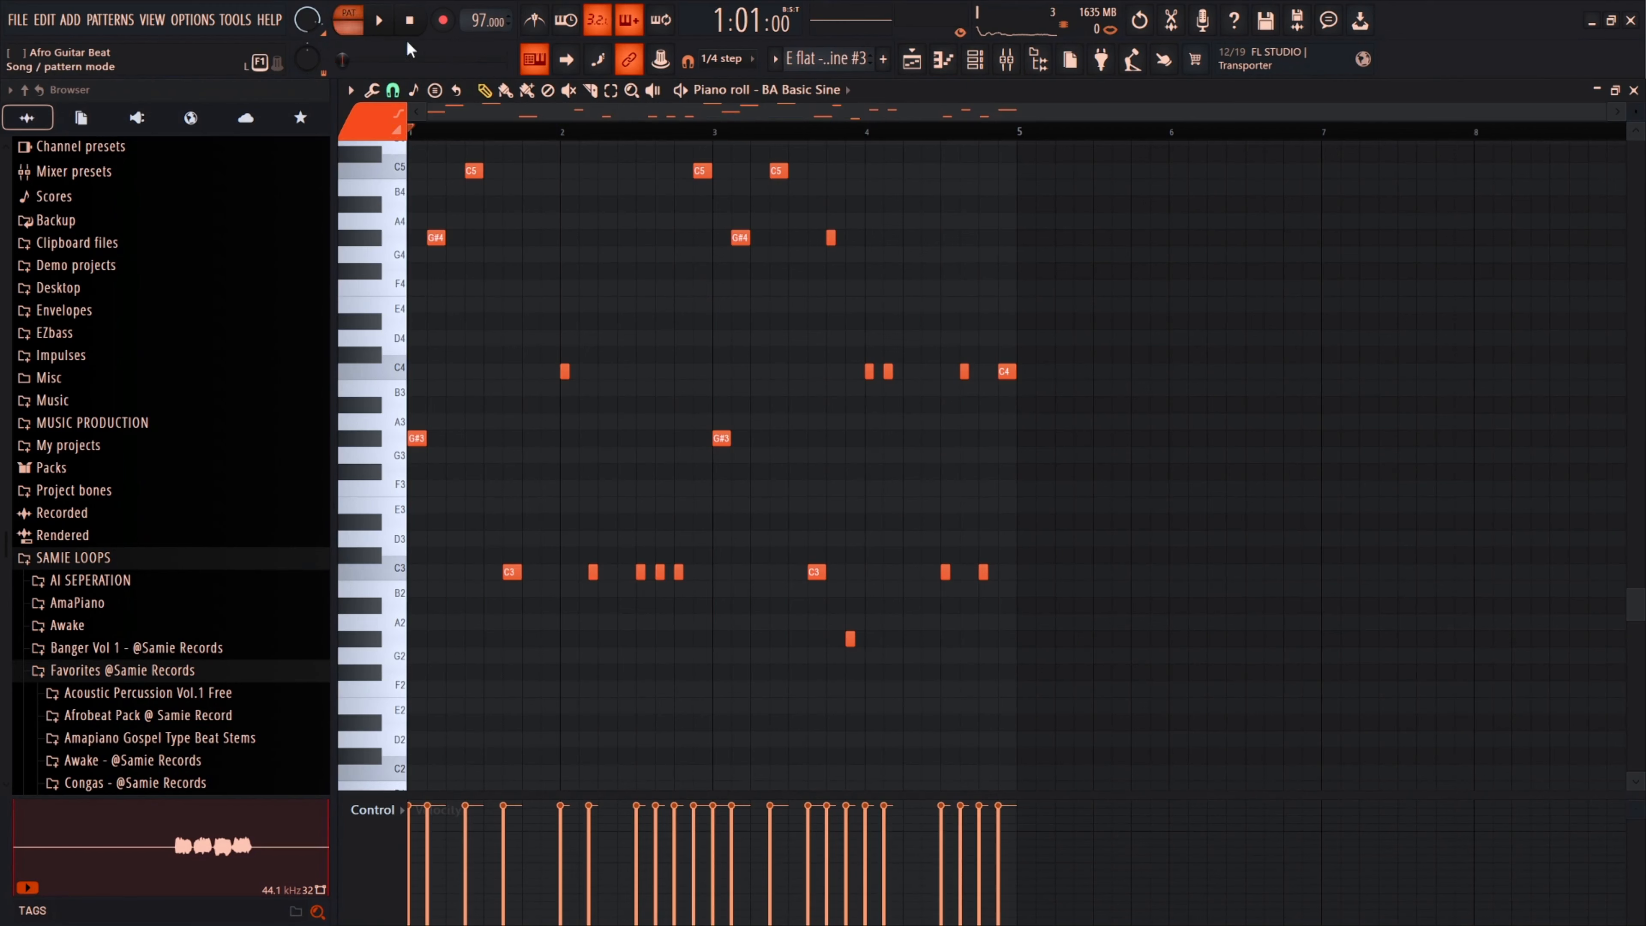
pyautogui.press('space')
pyautogui.scroll(1, 625, 266)
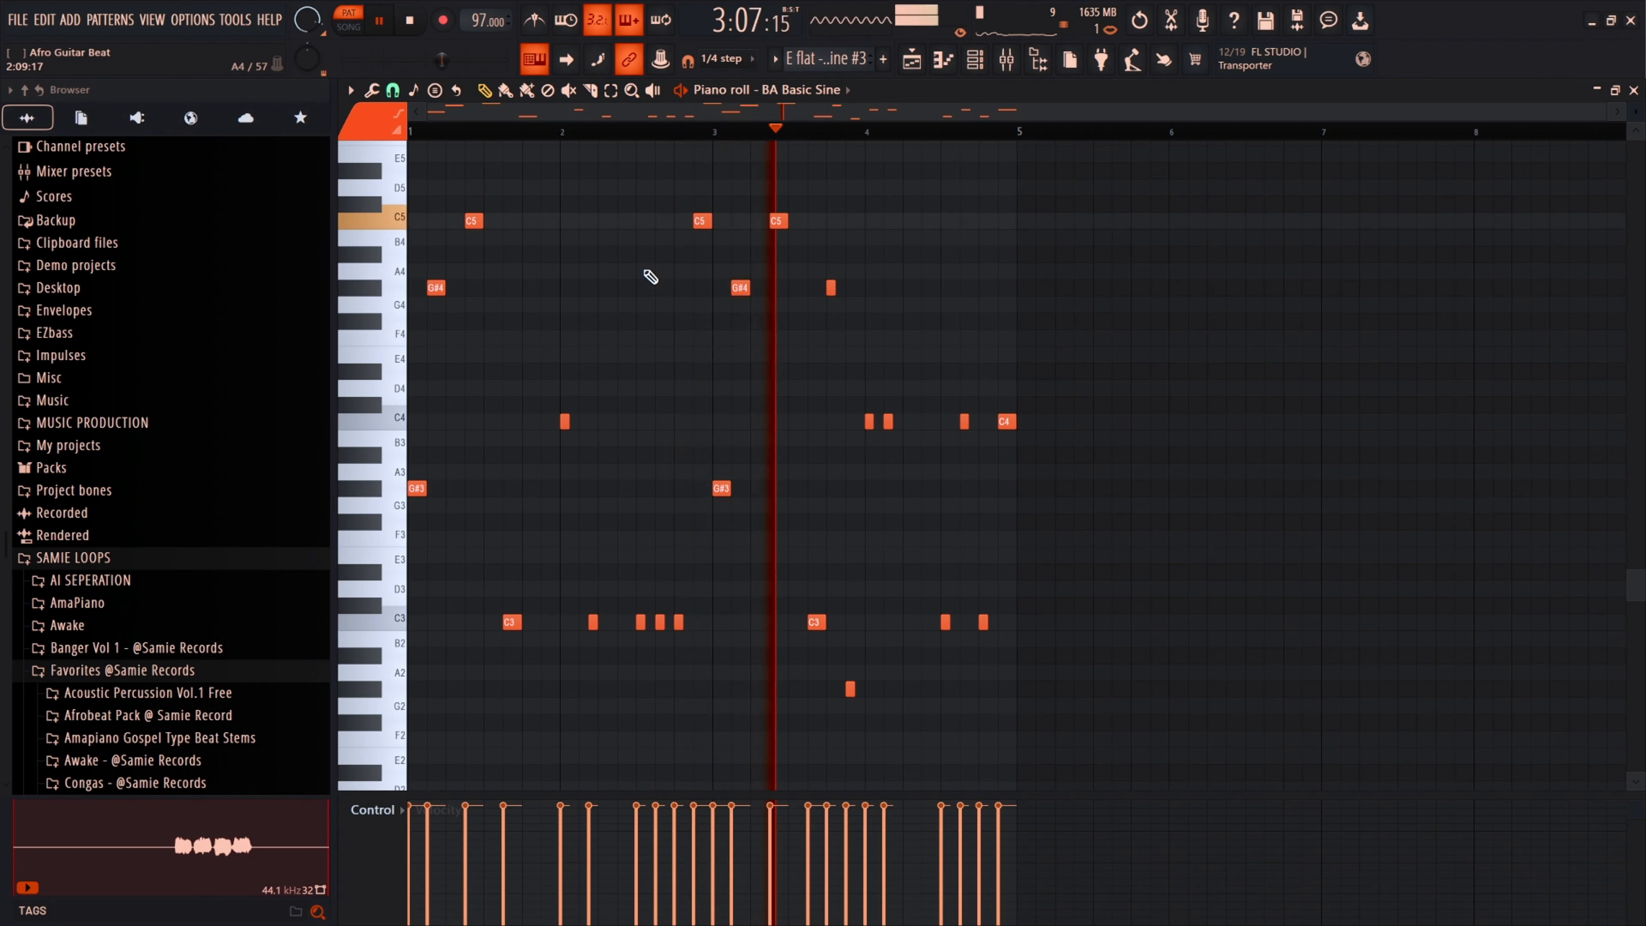
pyautogui.scroll(-1, 746, 308)
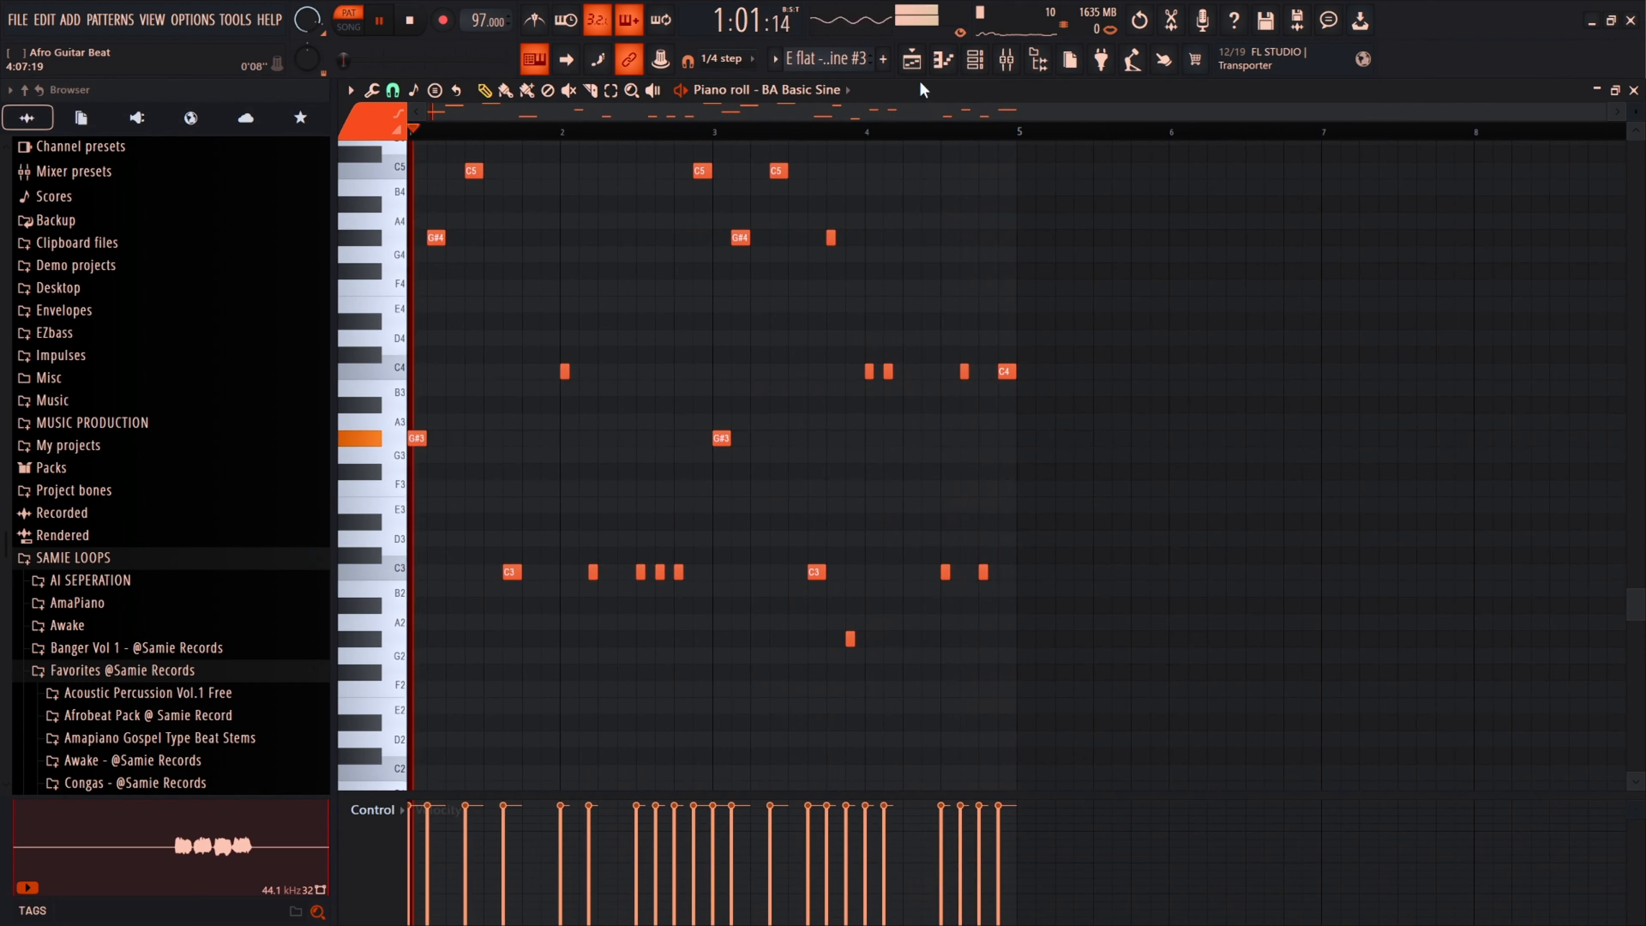
pyautogui.scroll(1, 874, 206)
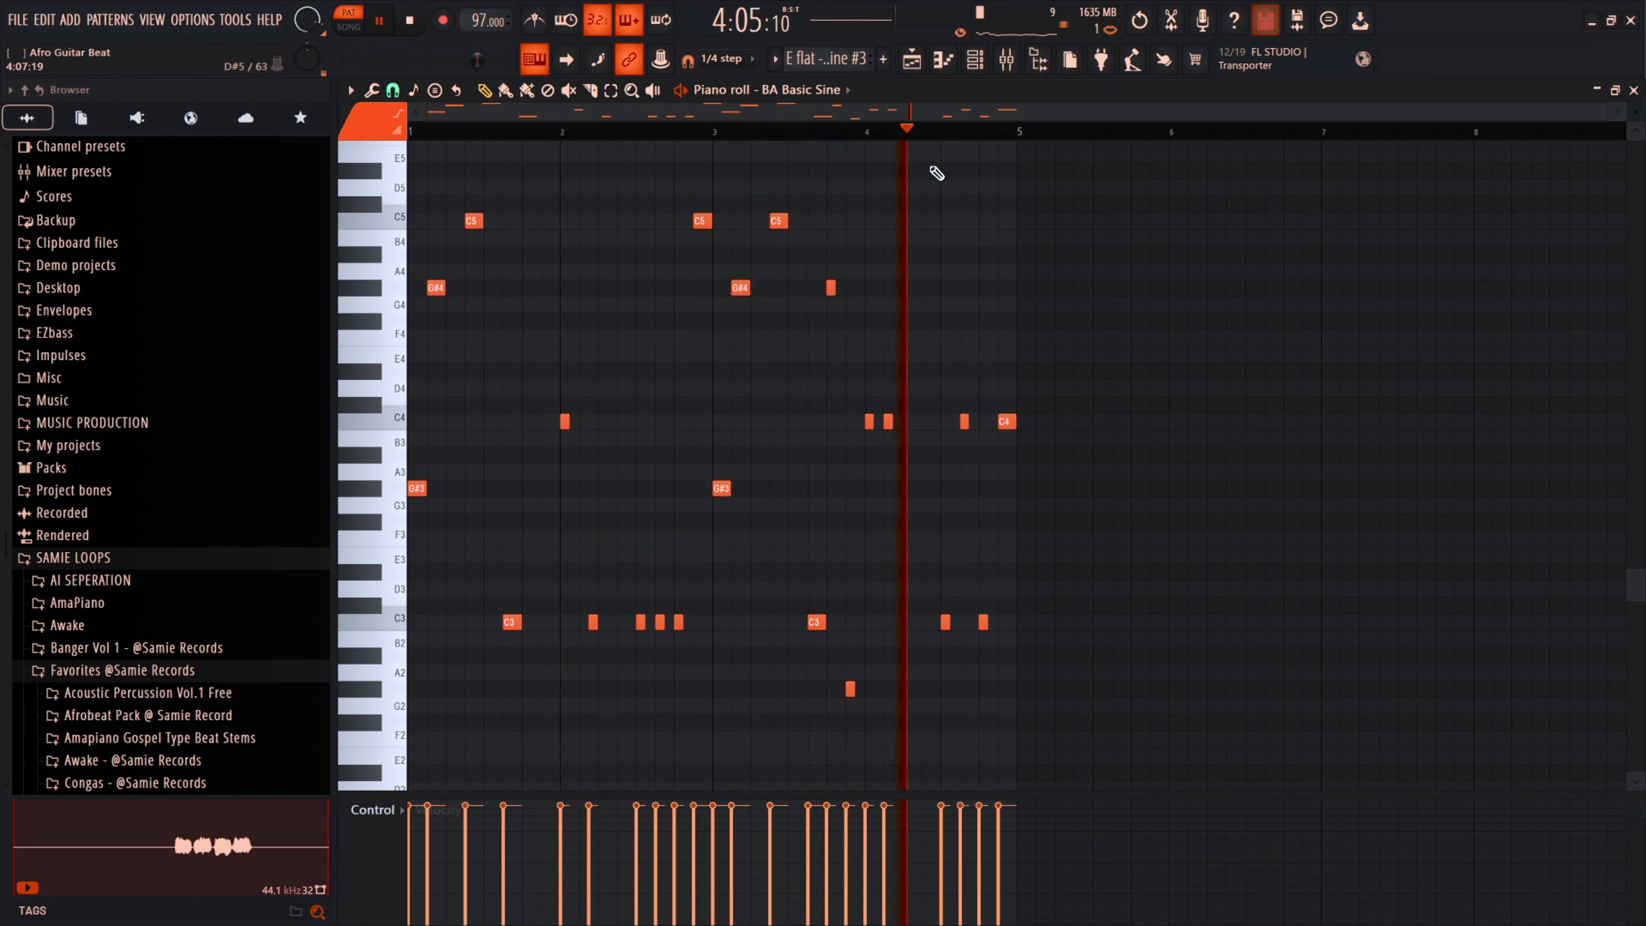
# - Stop the pattern, return to the playlist and play the arrangement with Tracks 2, 4, 3 and 1 enabled alongside Track 7
pyautogui.press('space')
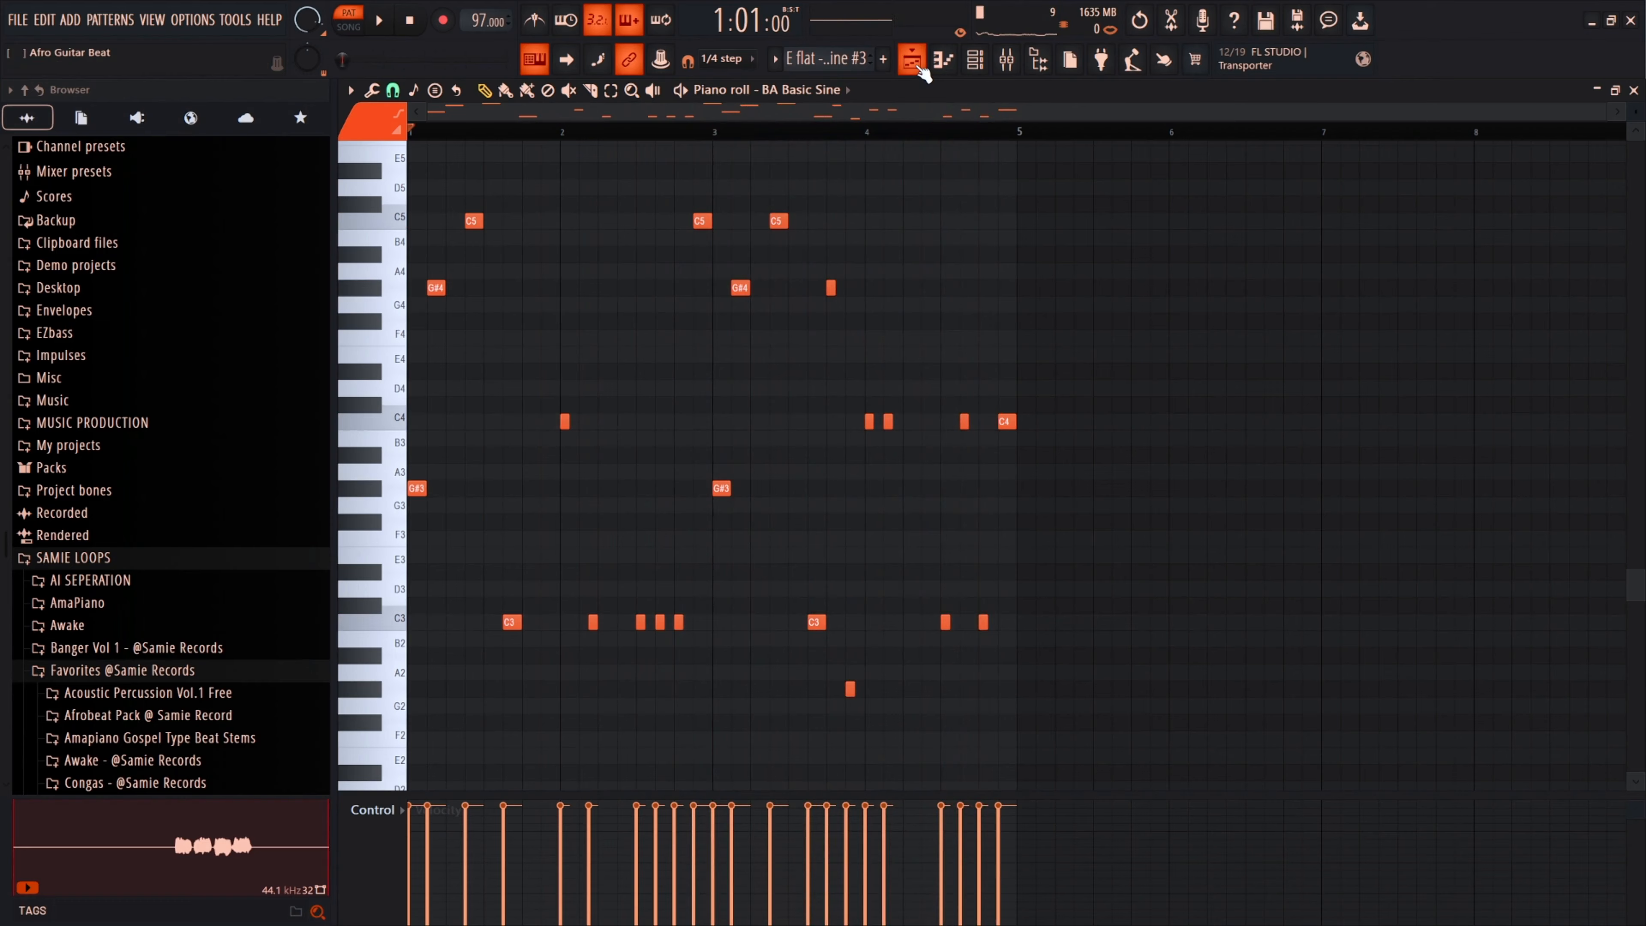
pyautogui.click(921, 67)
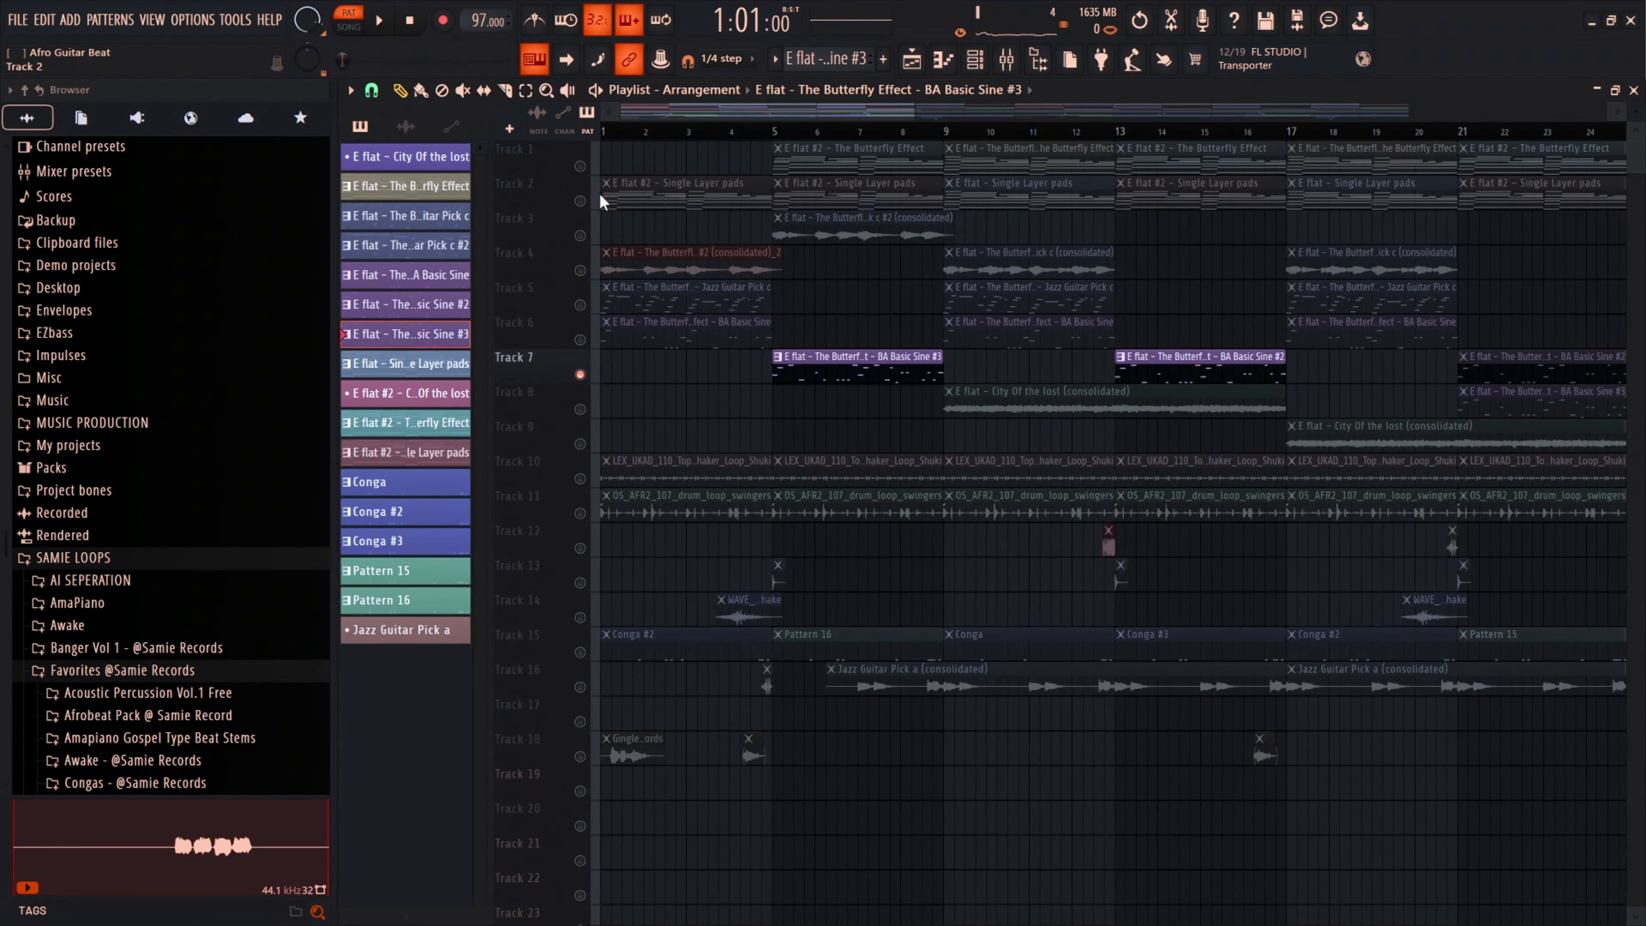
pyautogui.click(582, 201)
pyautogui.click(580, 270)
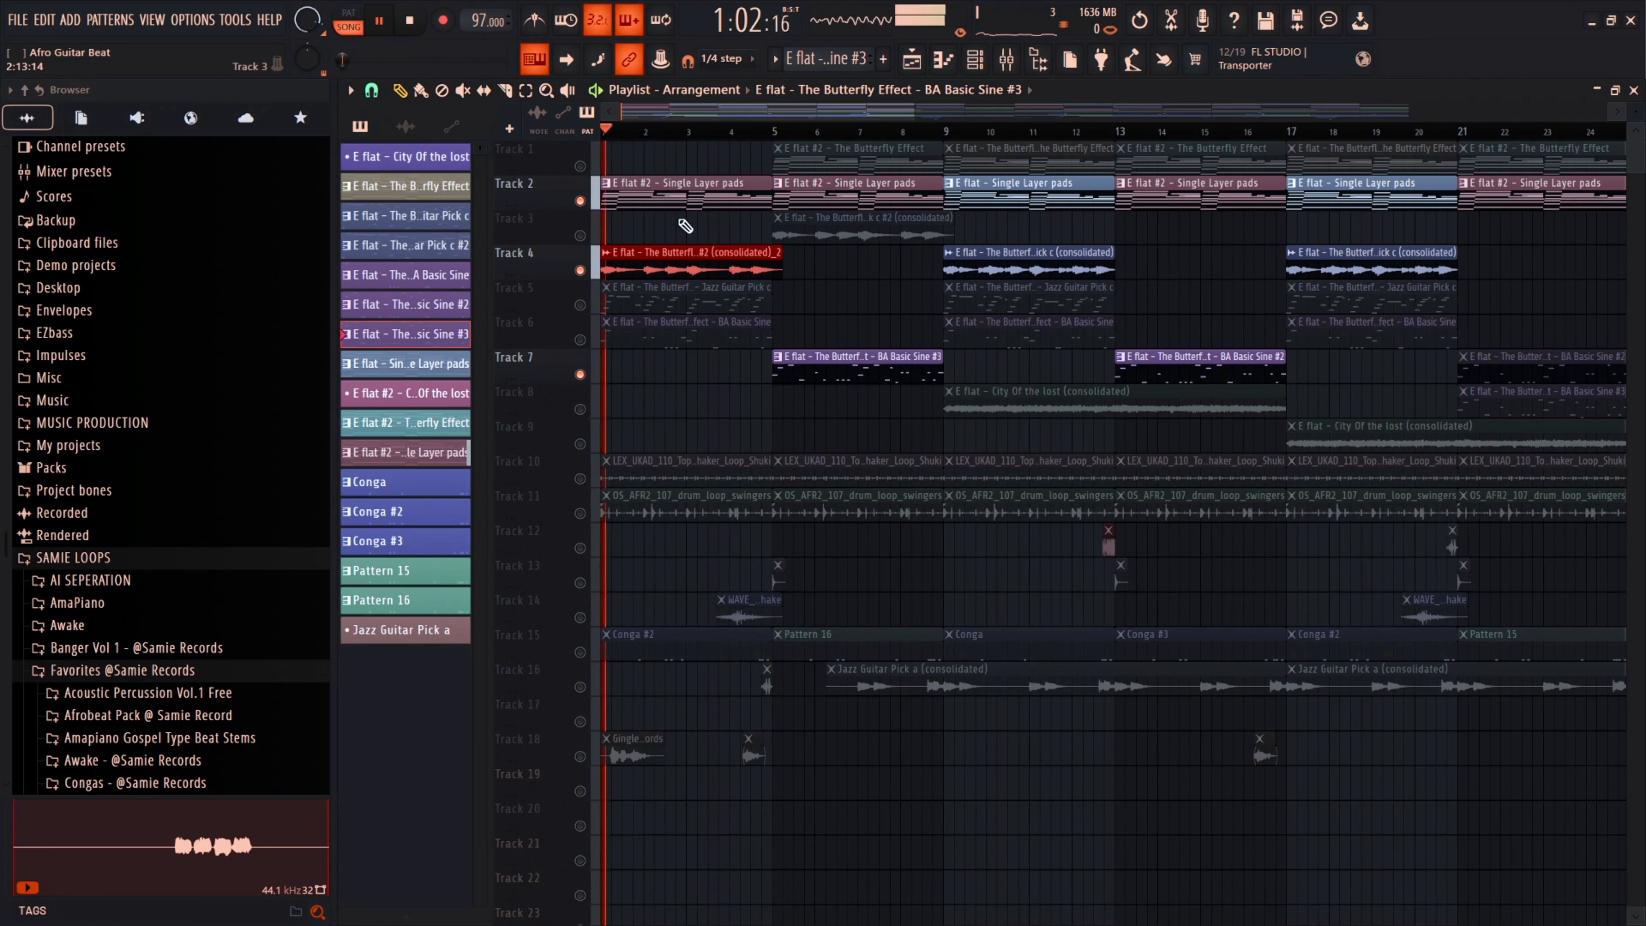
pyautogui.scroll(-3, 681, 253)
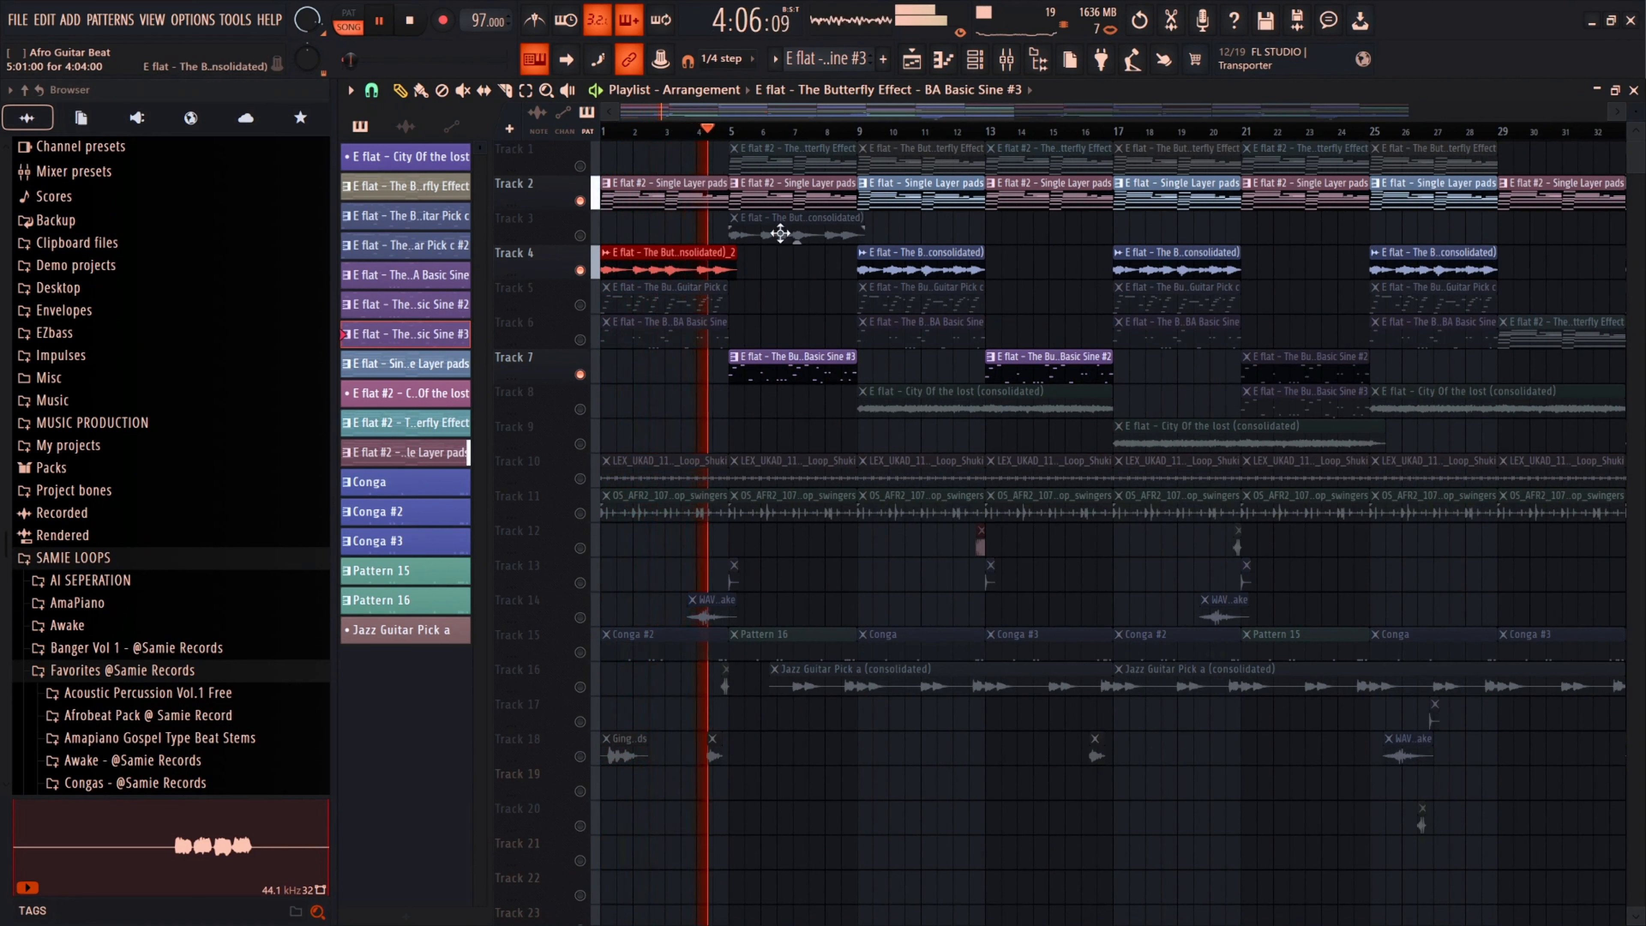
pyautogui.click(580, 235)
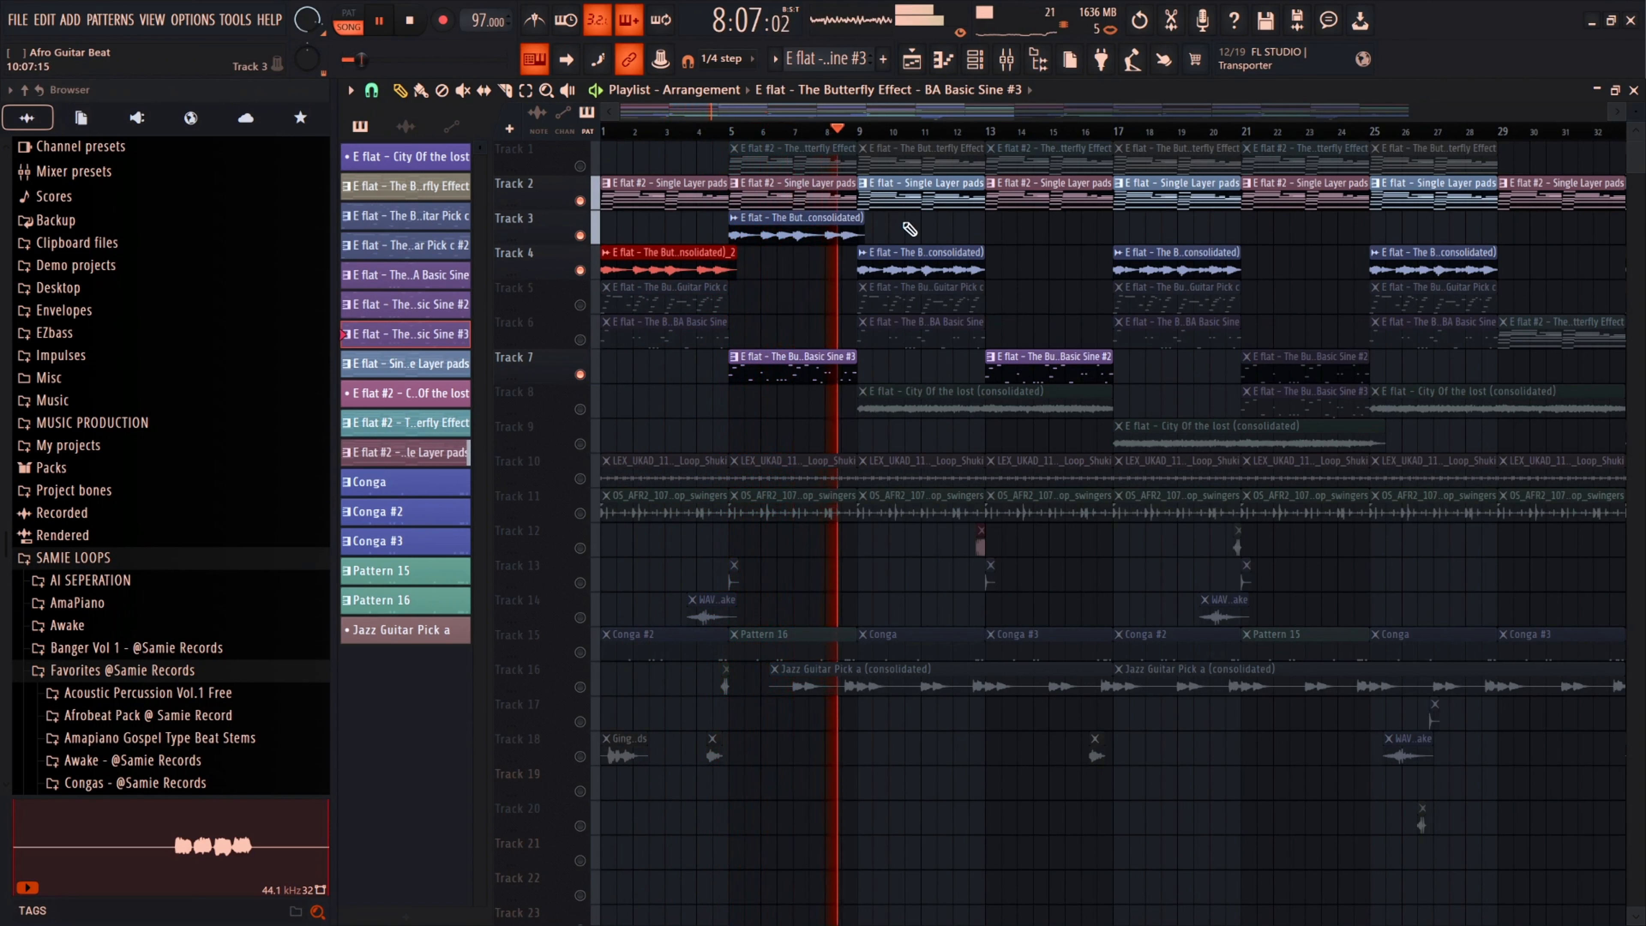
pyautogui.click(580, 166)
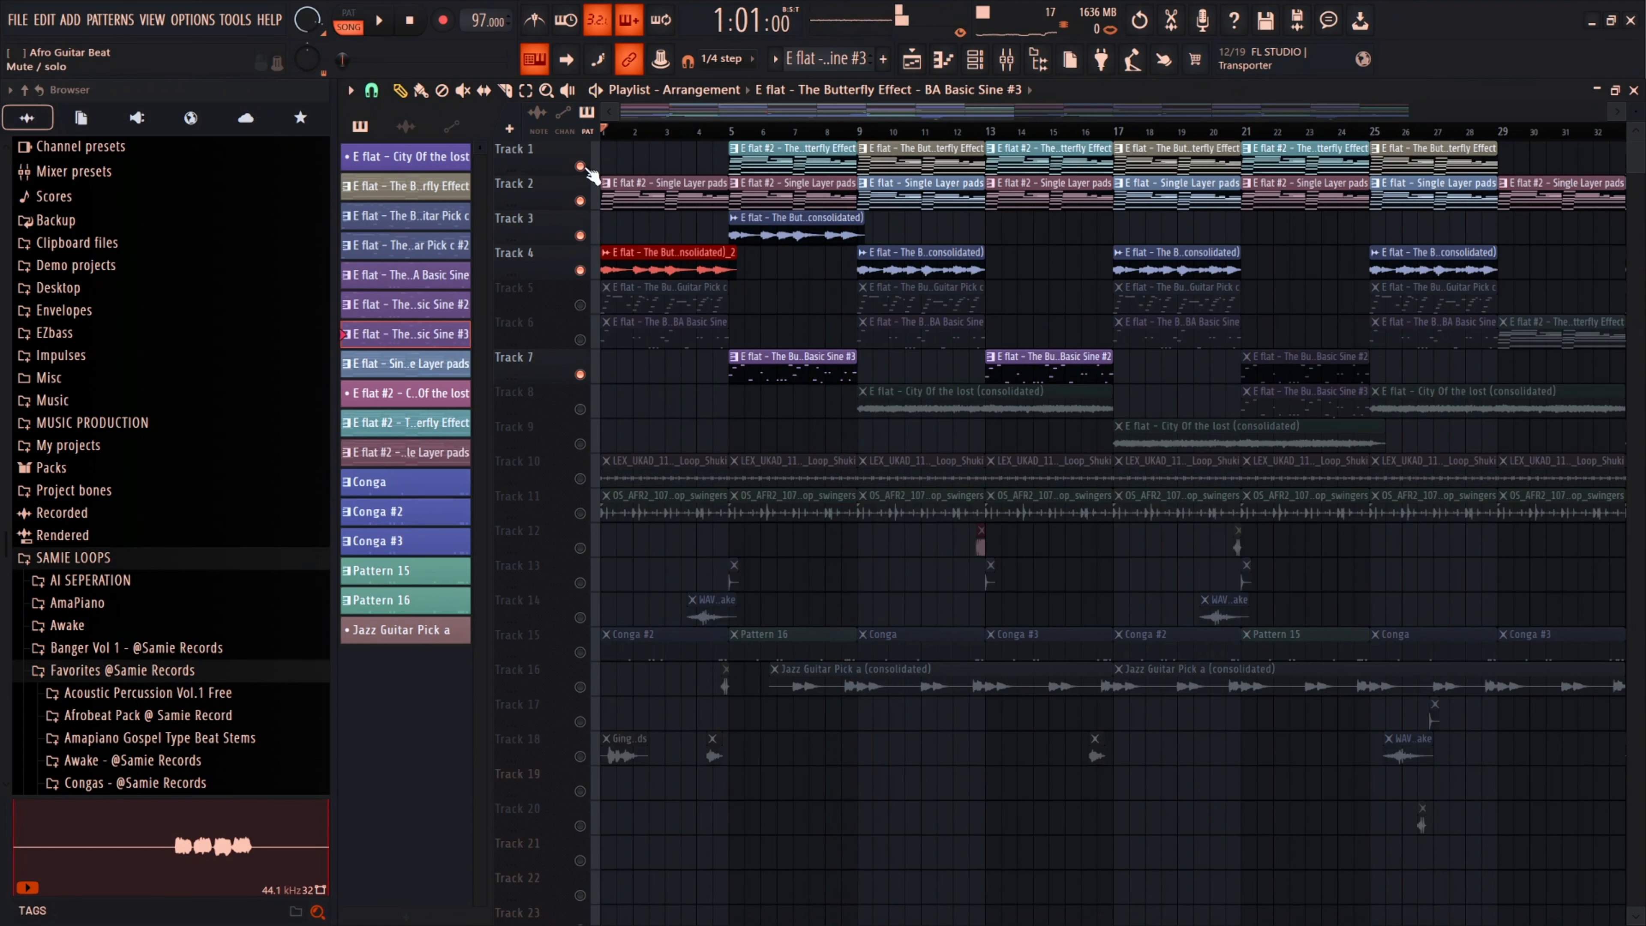
# - Solo Track 1 and play its first The Butterfly Effect pattern in the piano roll in pattern mode
pyautogui.rightClick(582, 167)
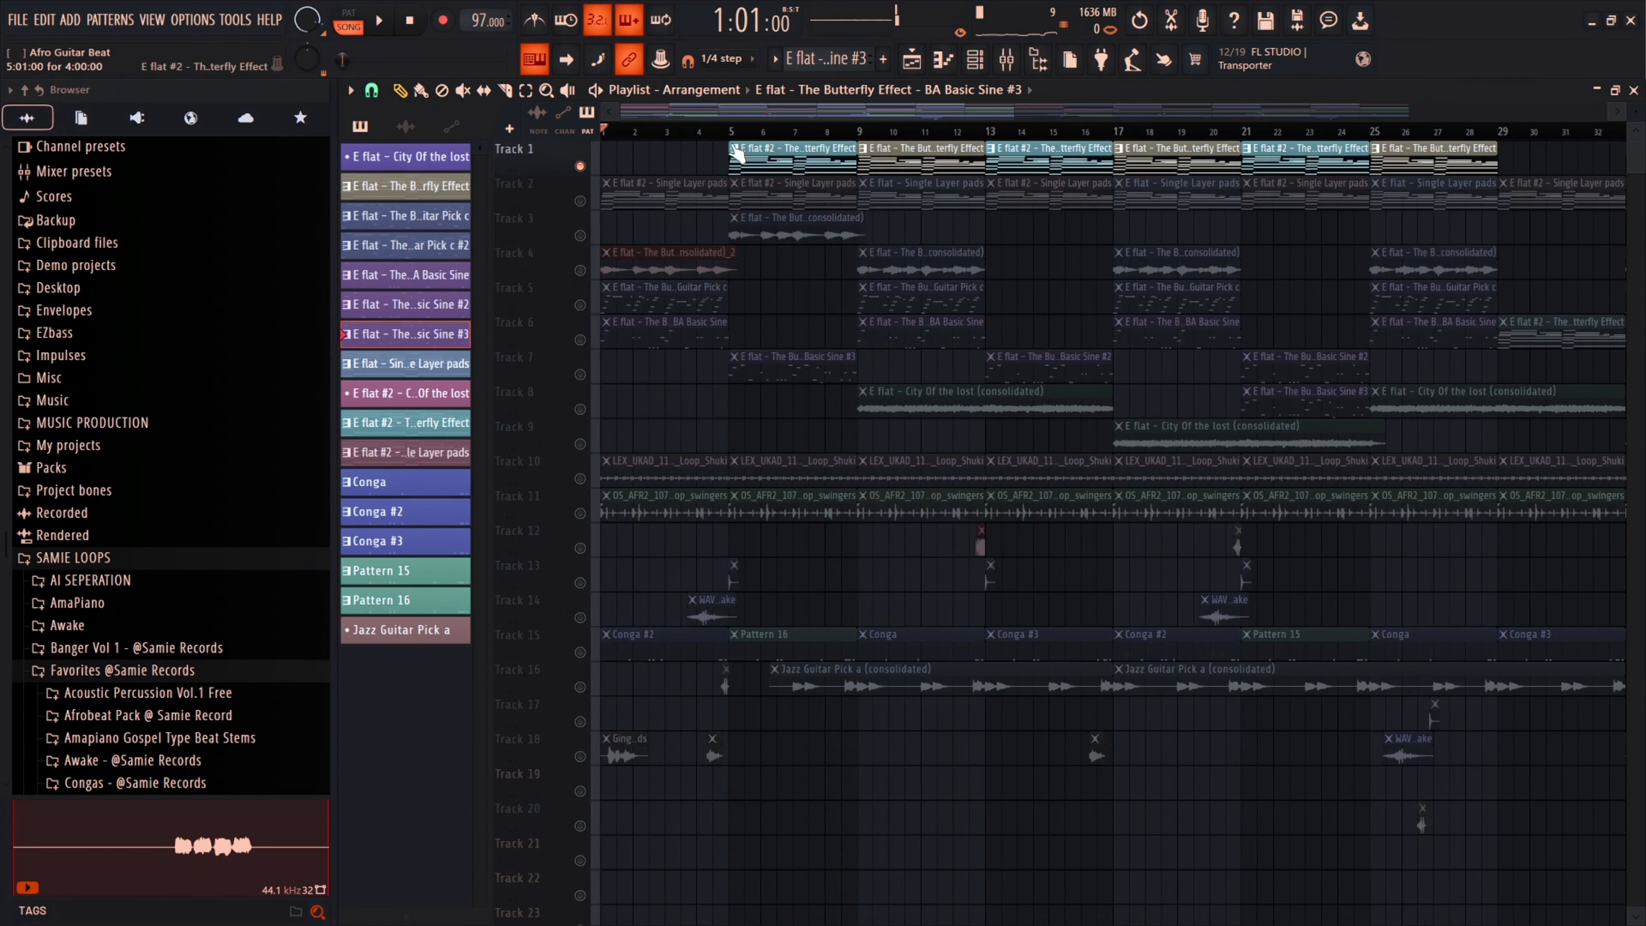
pyautogui.doubleClick(758, 157)
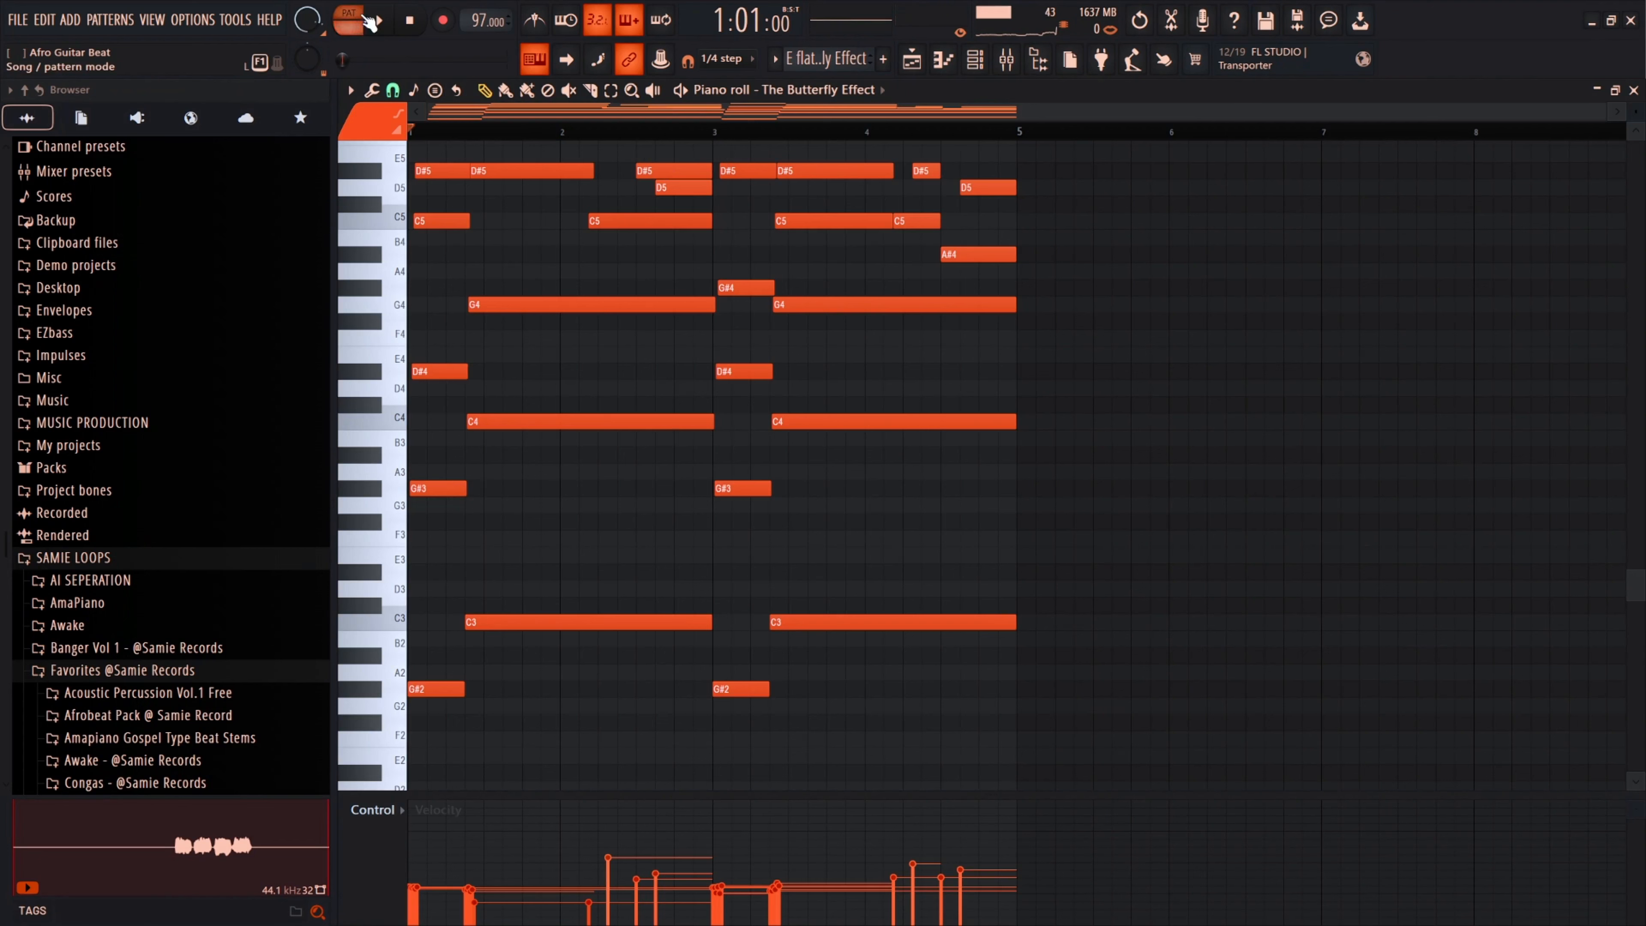
pyautogui.scroll(3, 1286, 382)
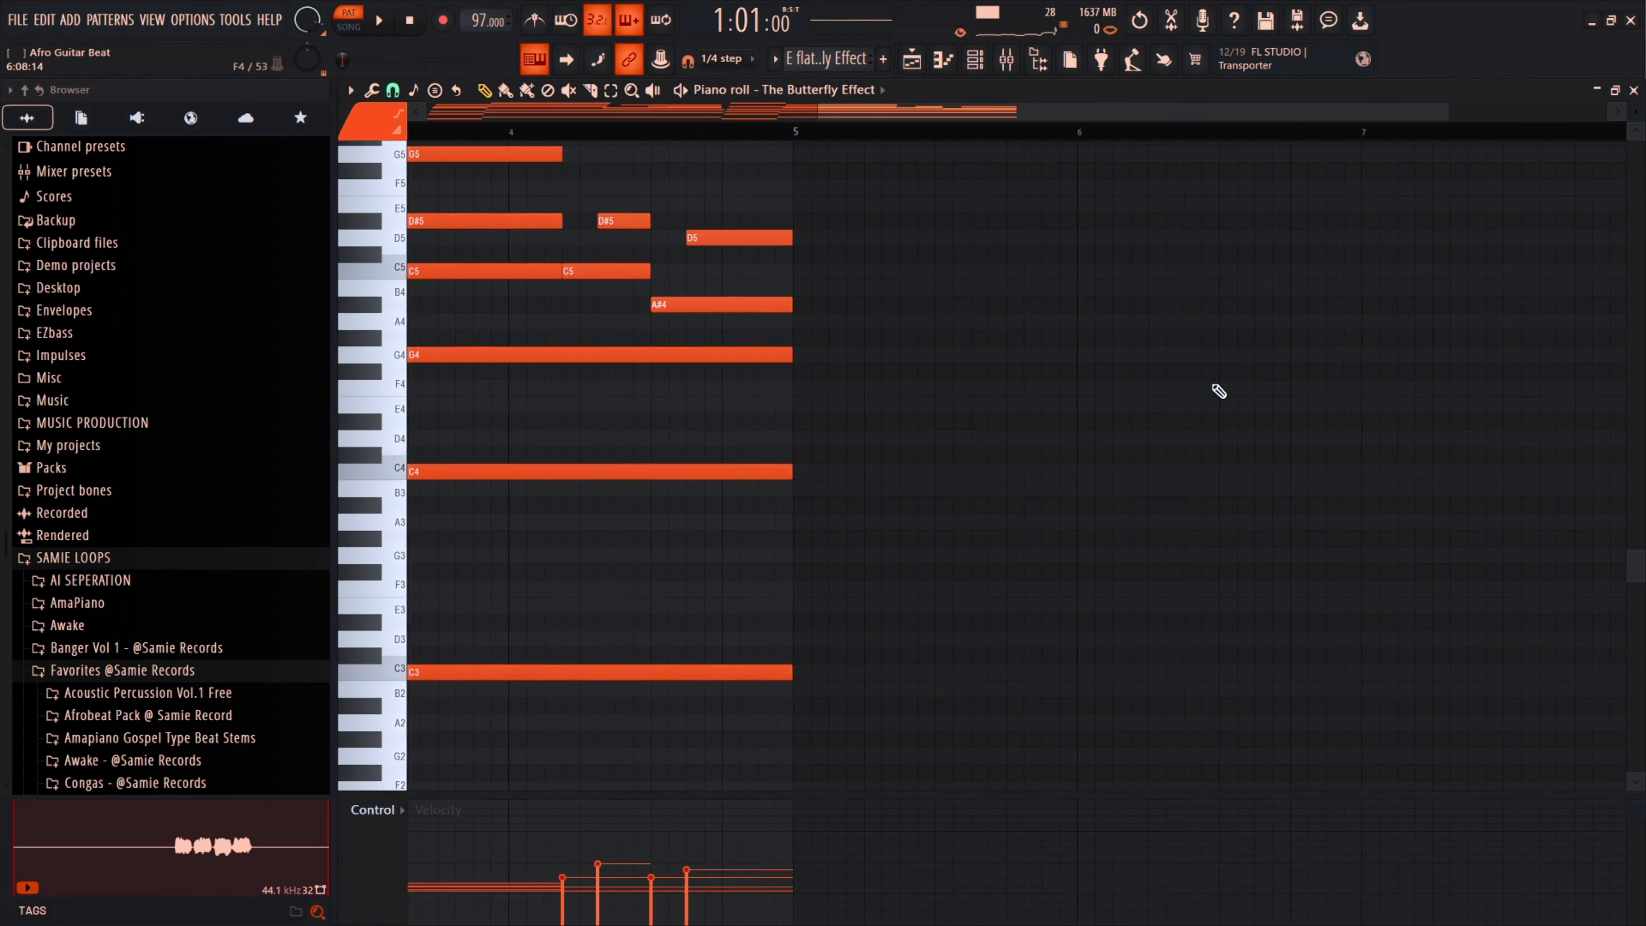
pyautogui.scroll(3, 1182, 363)
pyautogui.moveTo(1636, 112); pyautogui.dragTo(1636, 124)
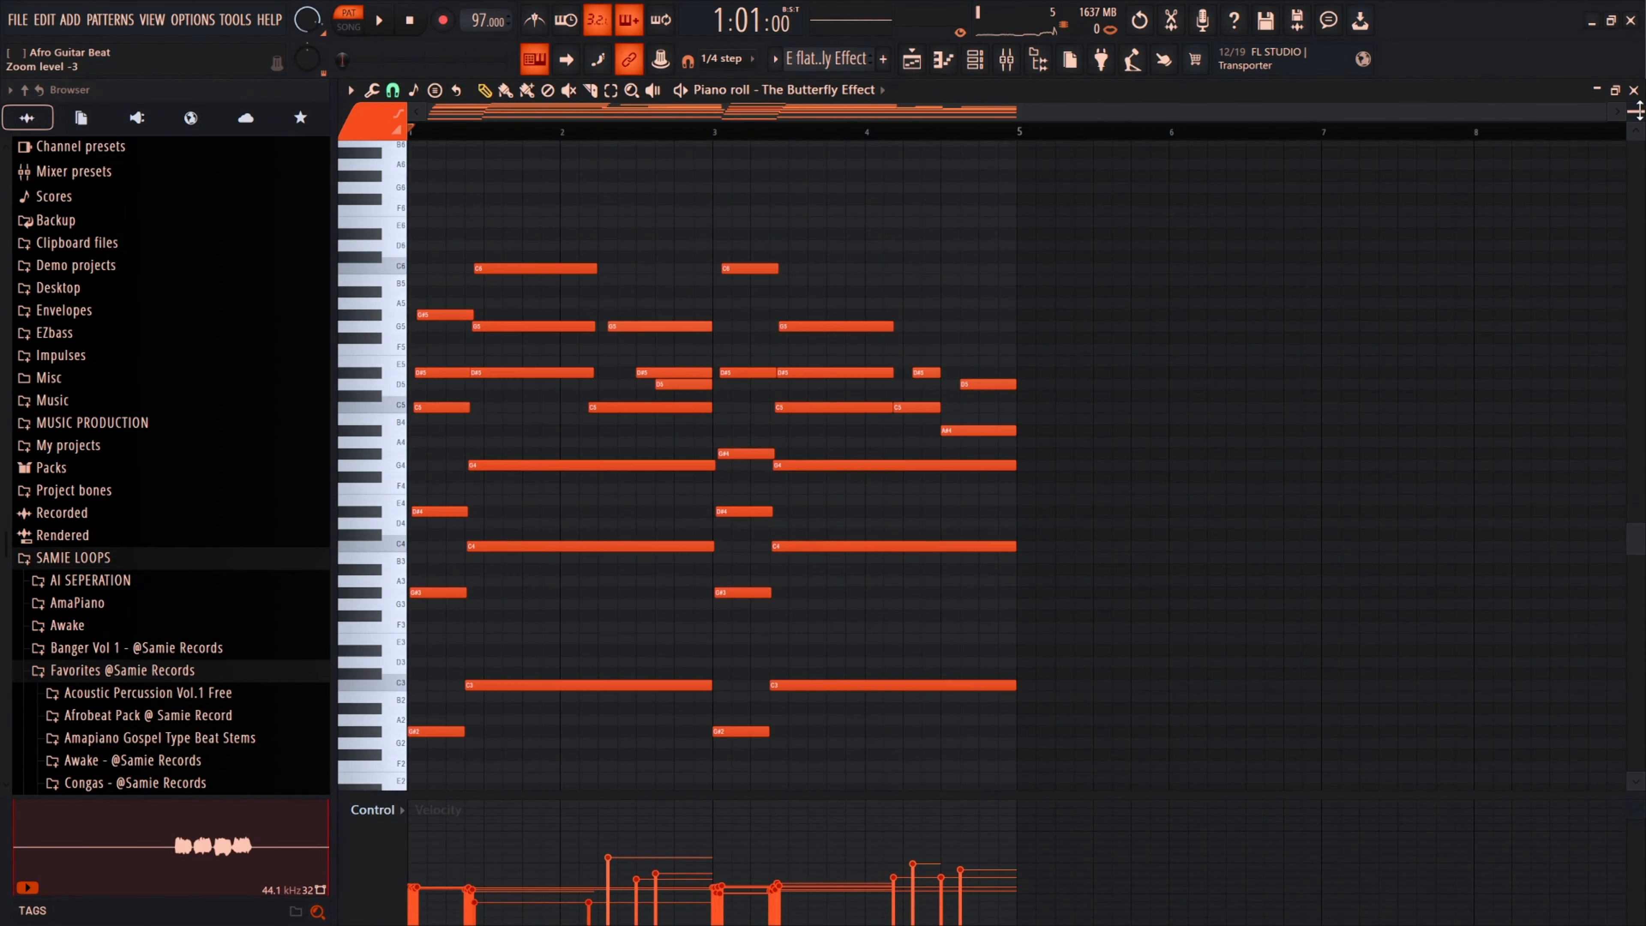
pyautogui.press('space')
# - Examine the full range of chord and melody notes in The Butterfly Effect pattern while it plays
pyautogui.scroll(-6, 1250, 362)
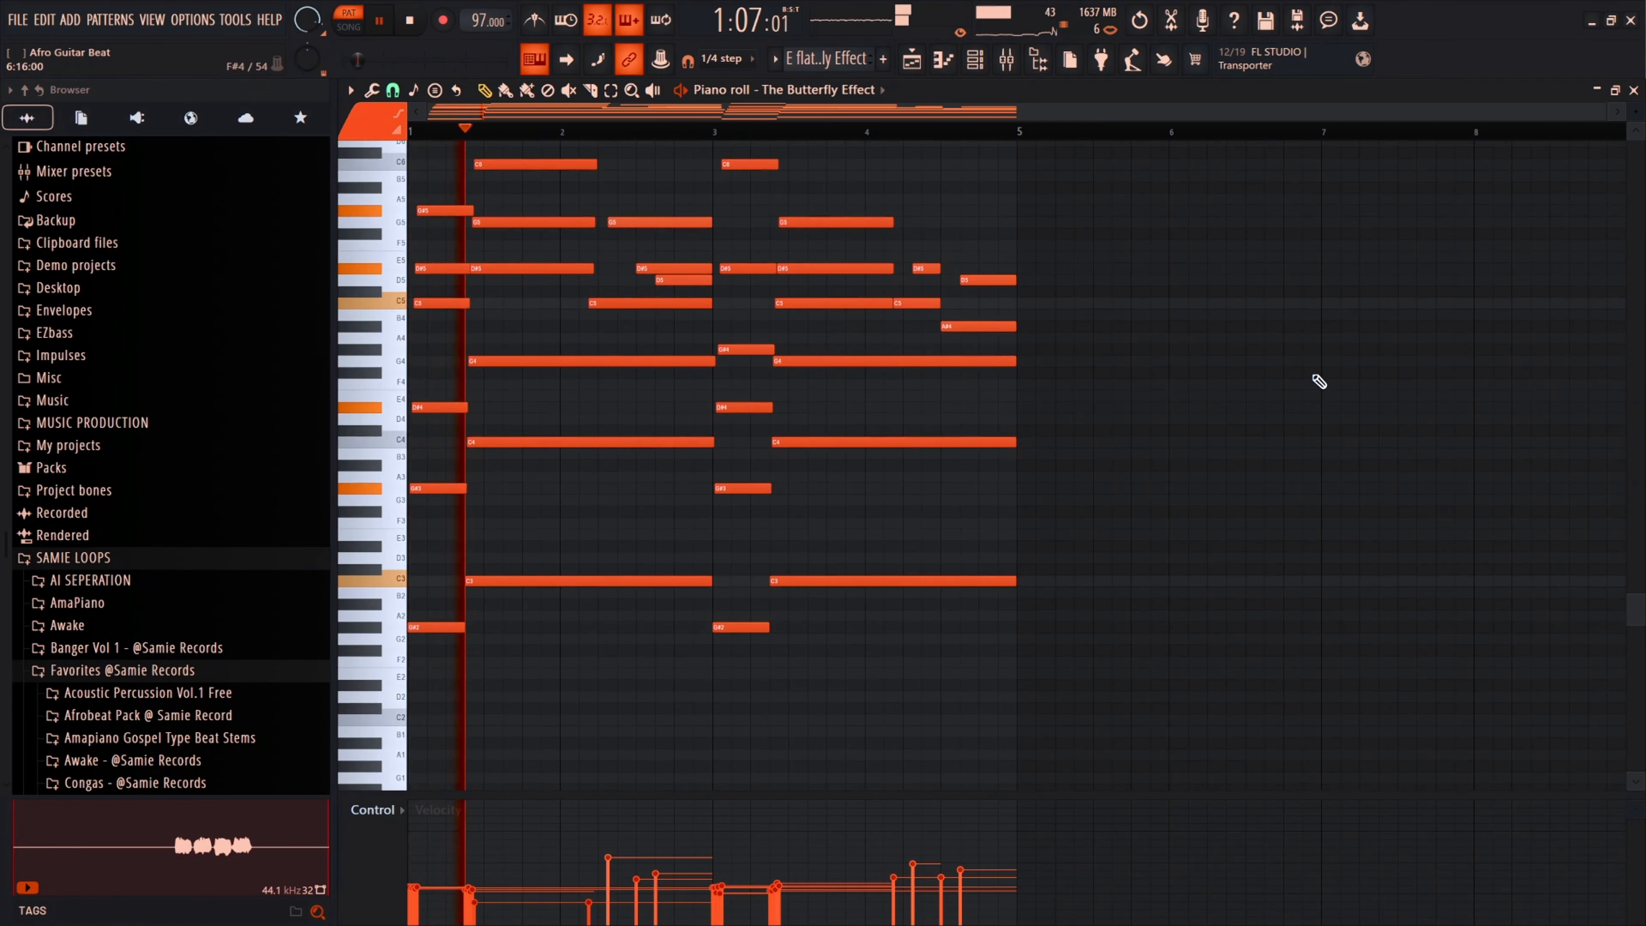
pyautogui.scroll(2, 1359, 268)
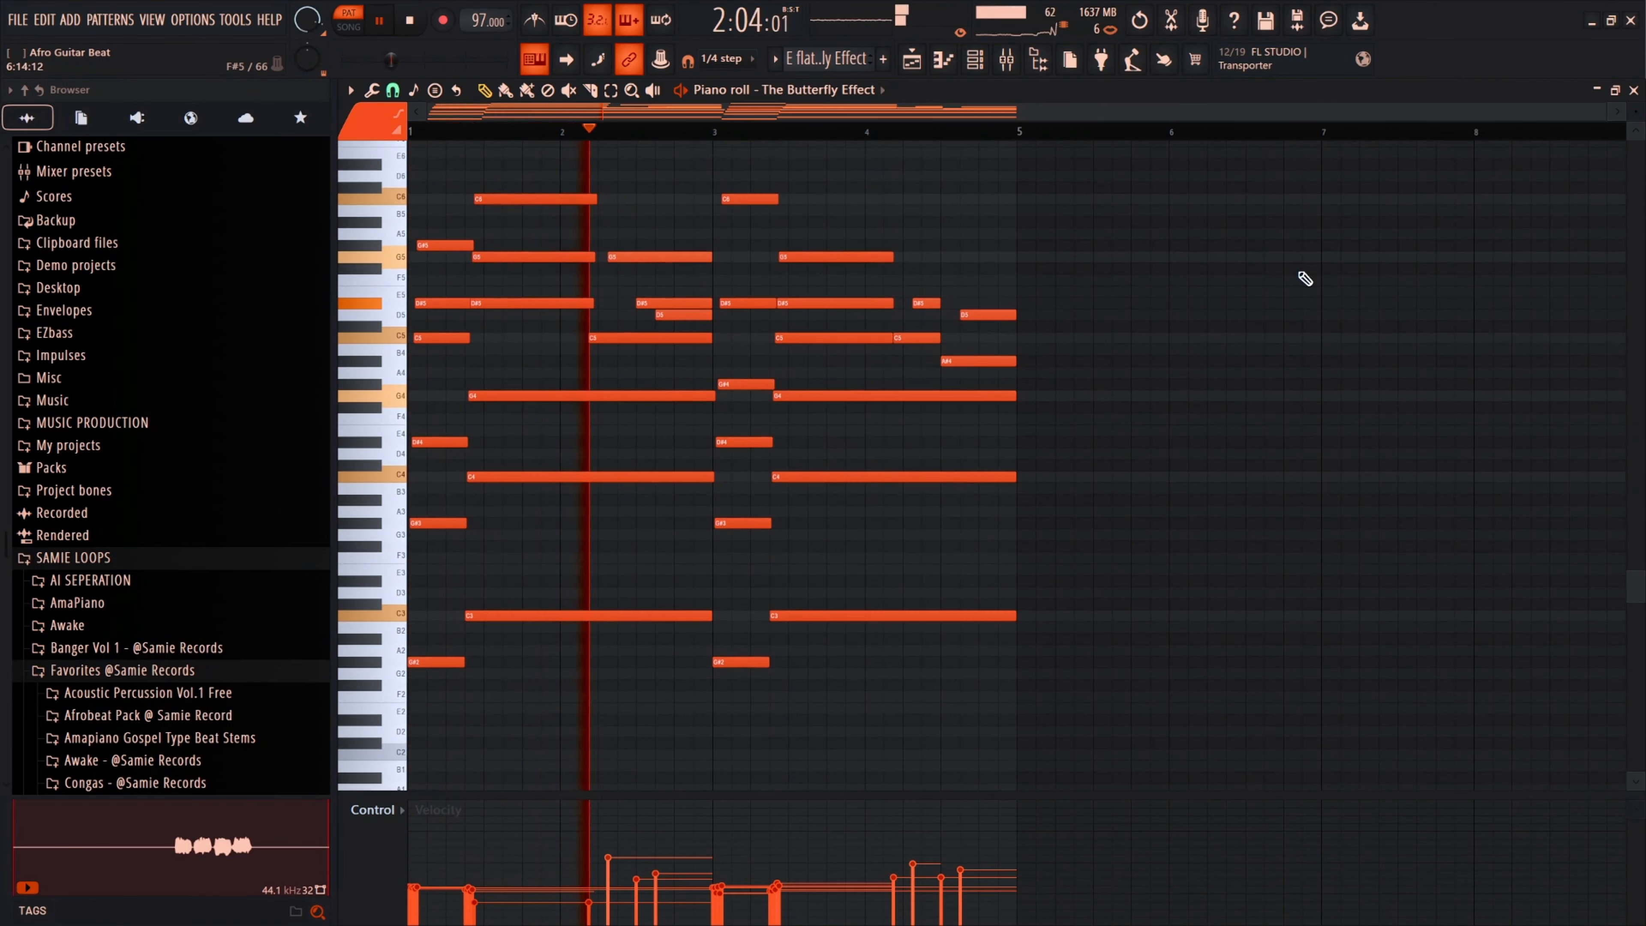
pyautogui.moveTo(1636, 122); pyautogui.dragTo(1640, 117)
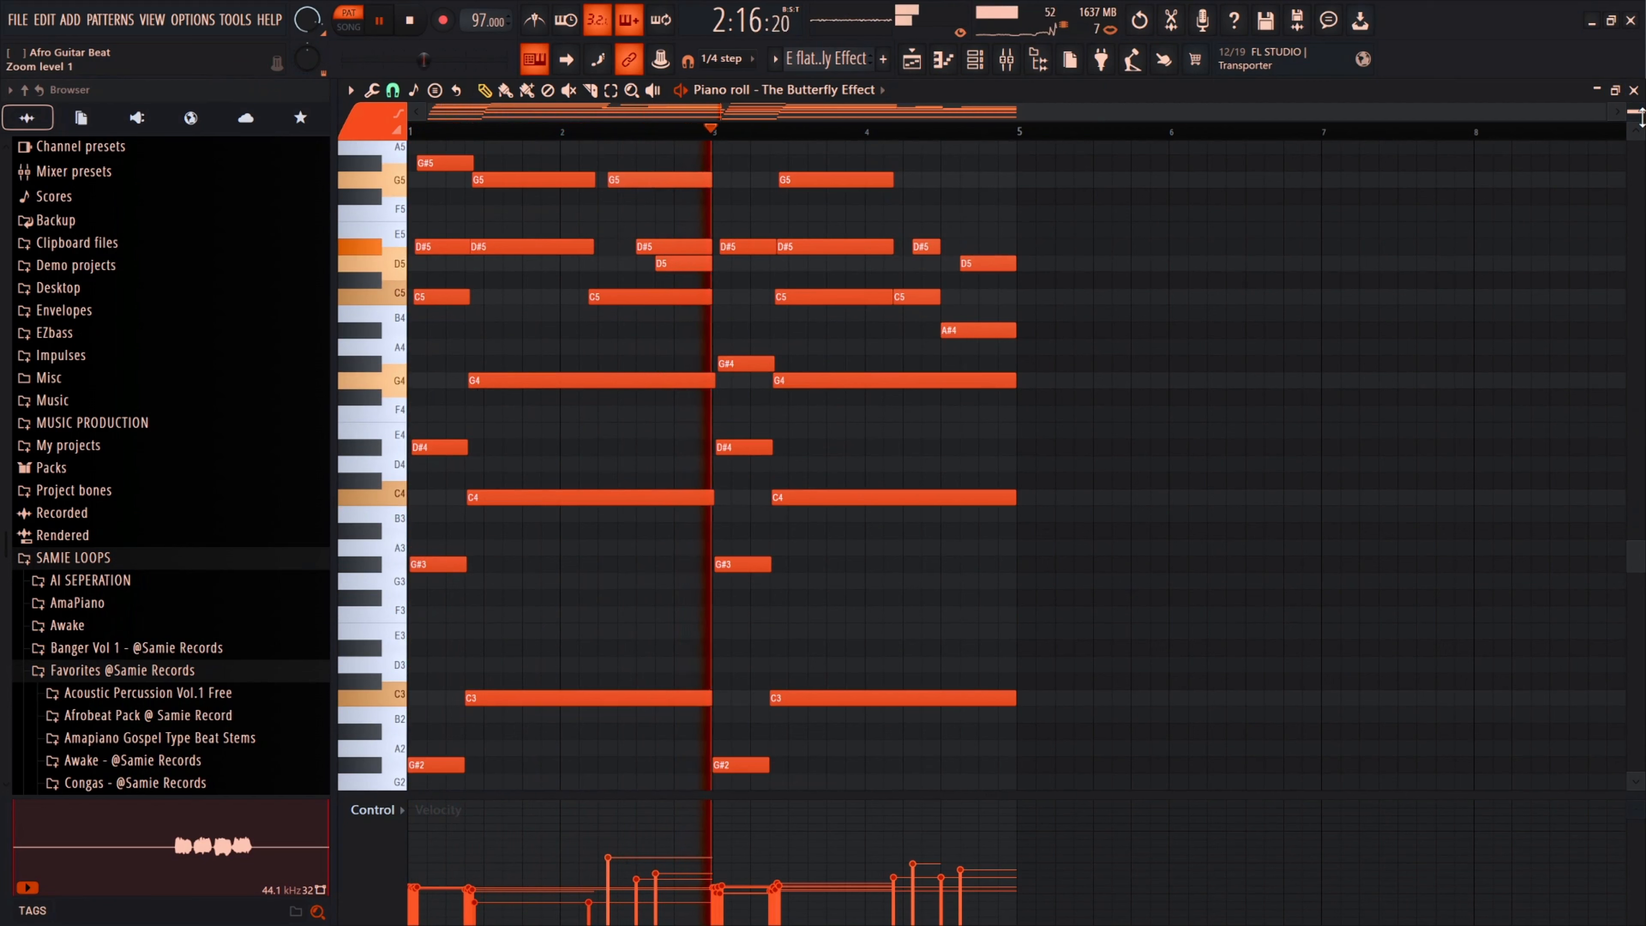
pyautogui.scroll(4, 1487, 184)
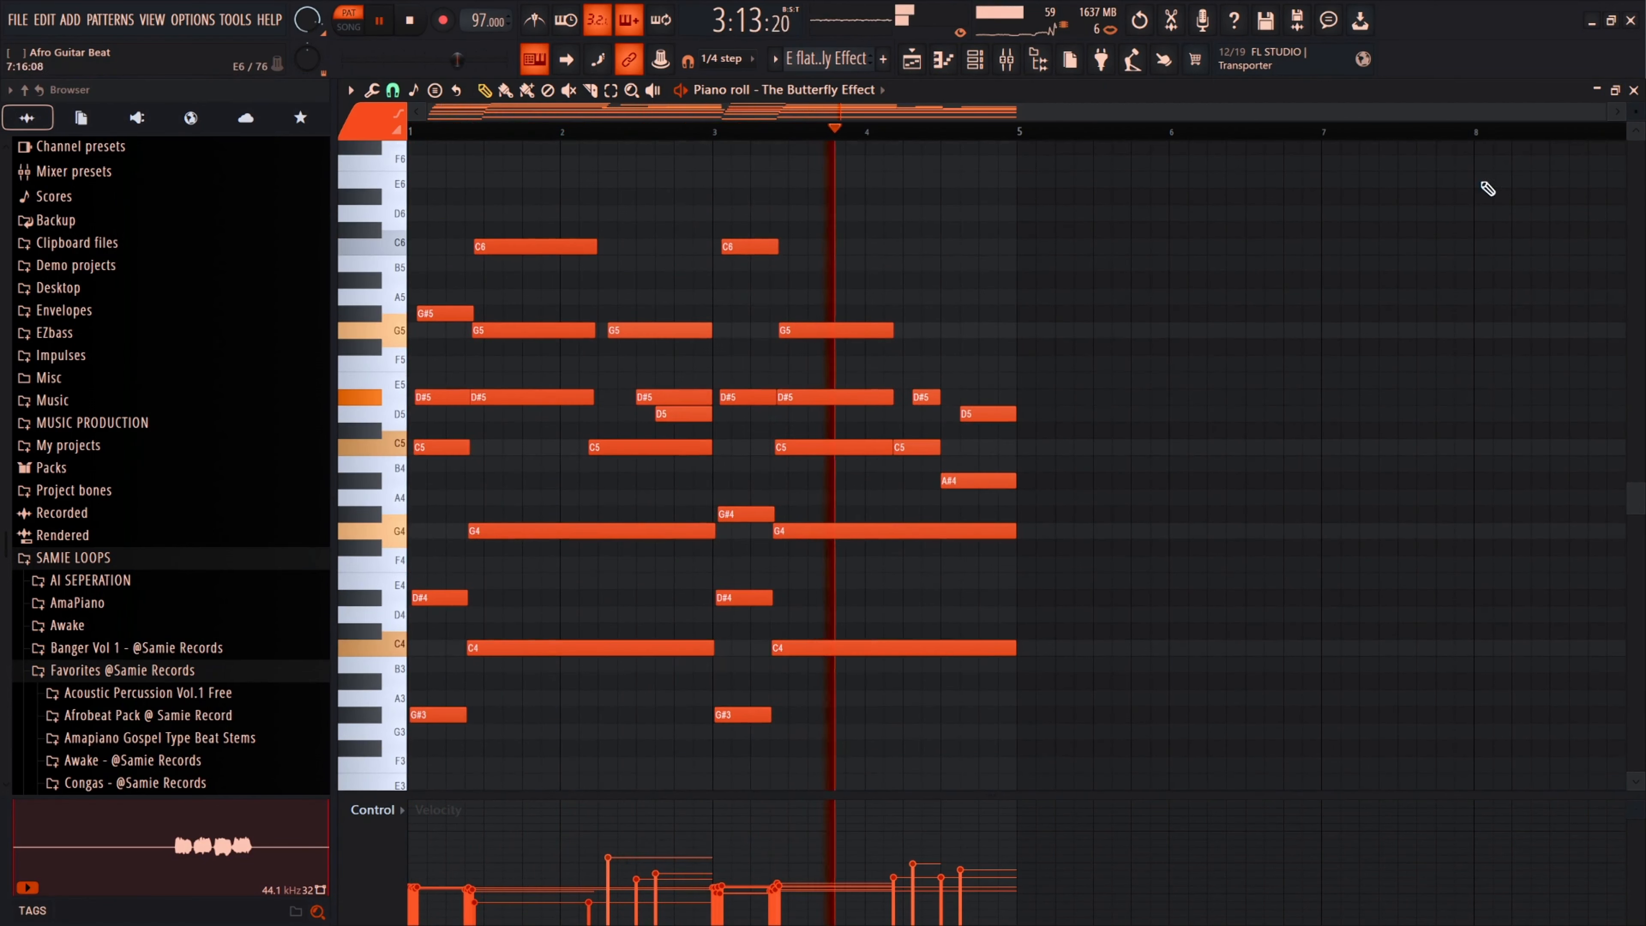
pyautogui.moveTo(1635, 111); pyautogui.dragTo(1636, 120)
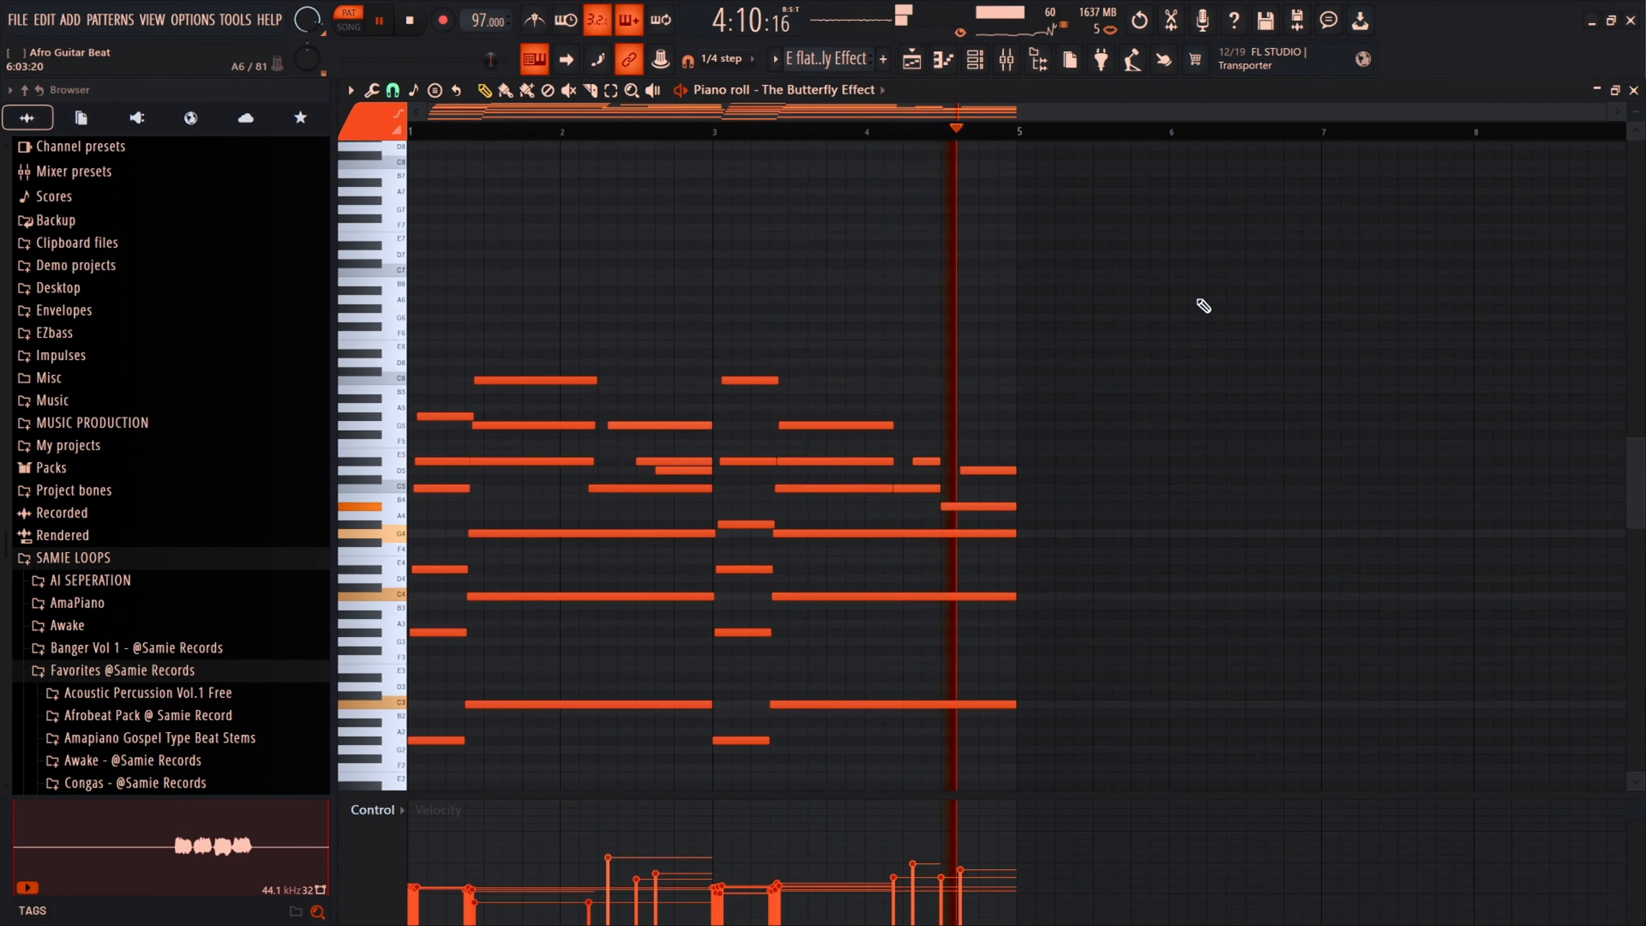
pyautogui.scroll(-2, 1203, 306)
pyautogui.scroll(-2, 1209, 305)
pyautogui.scroll(-1, 1213, 305)
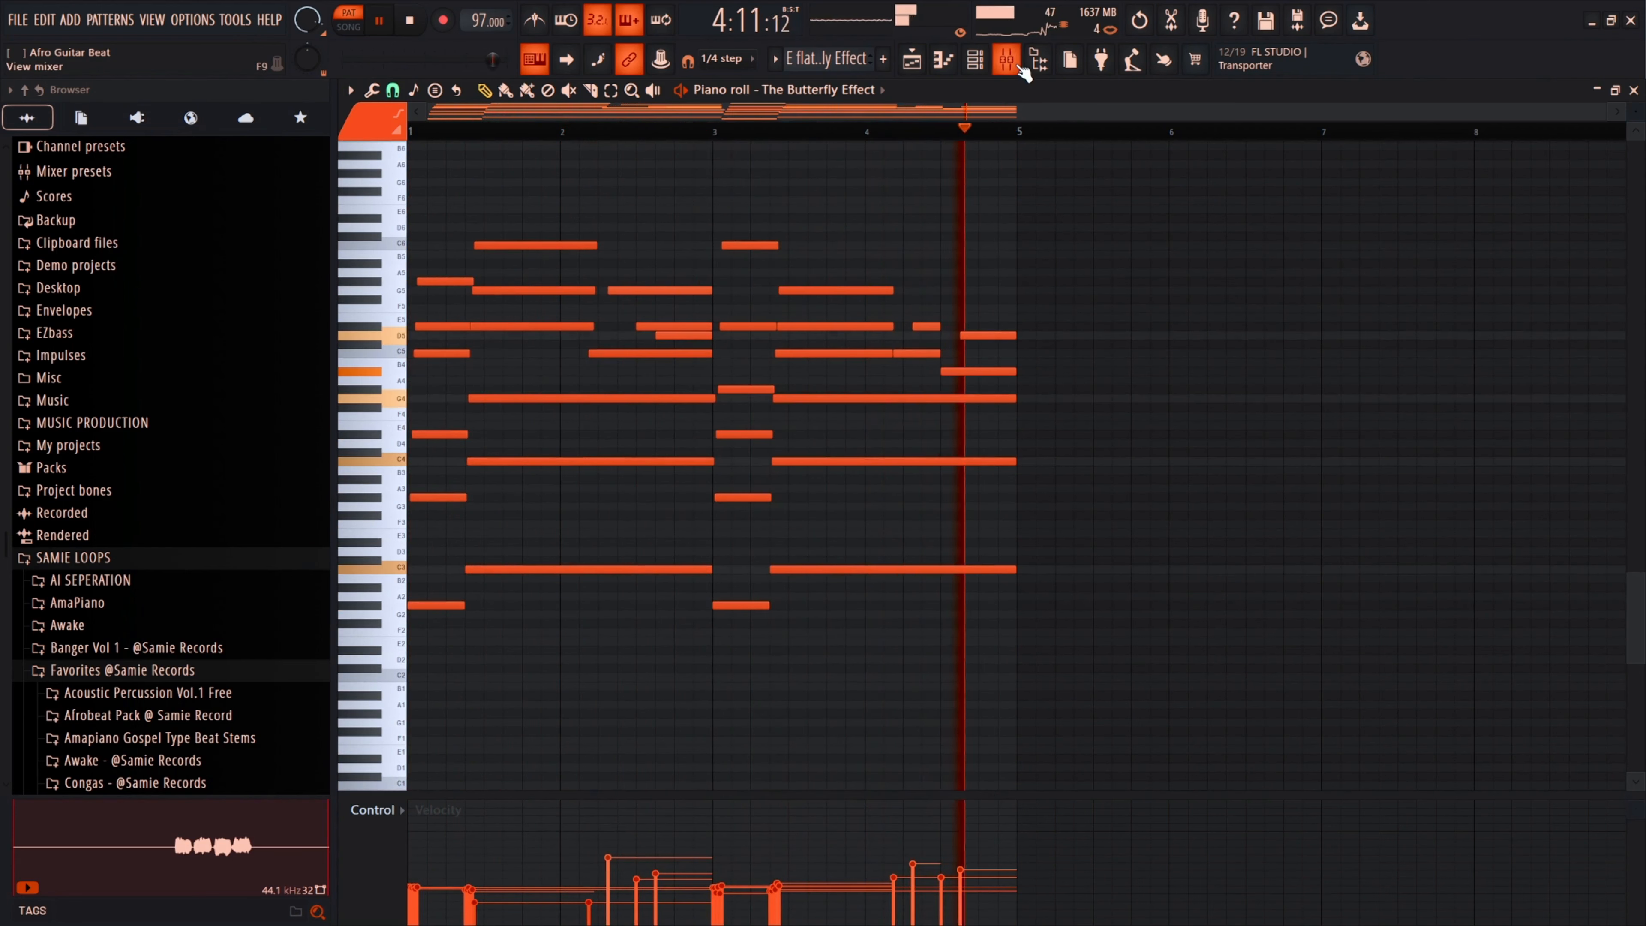
# - Stop the pattern, return to the playlist and play from bar 5 with Tracks 2 and 3 enabled alongside Track 1
pyautogui.press('space')
pyautogui.press('F5')
pyautogui.scroll(-2, 618, 194)
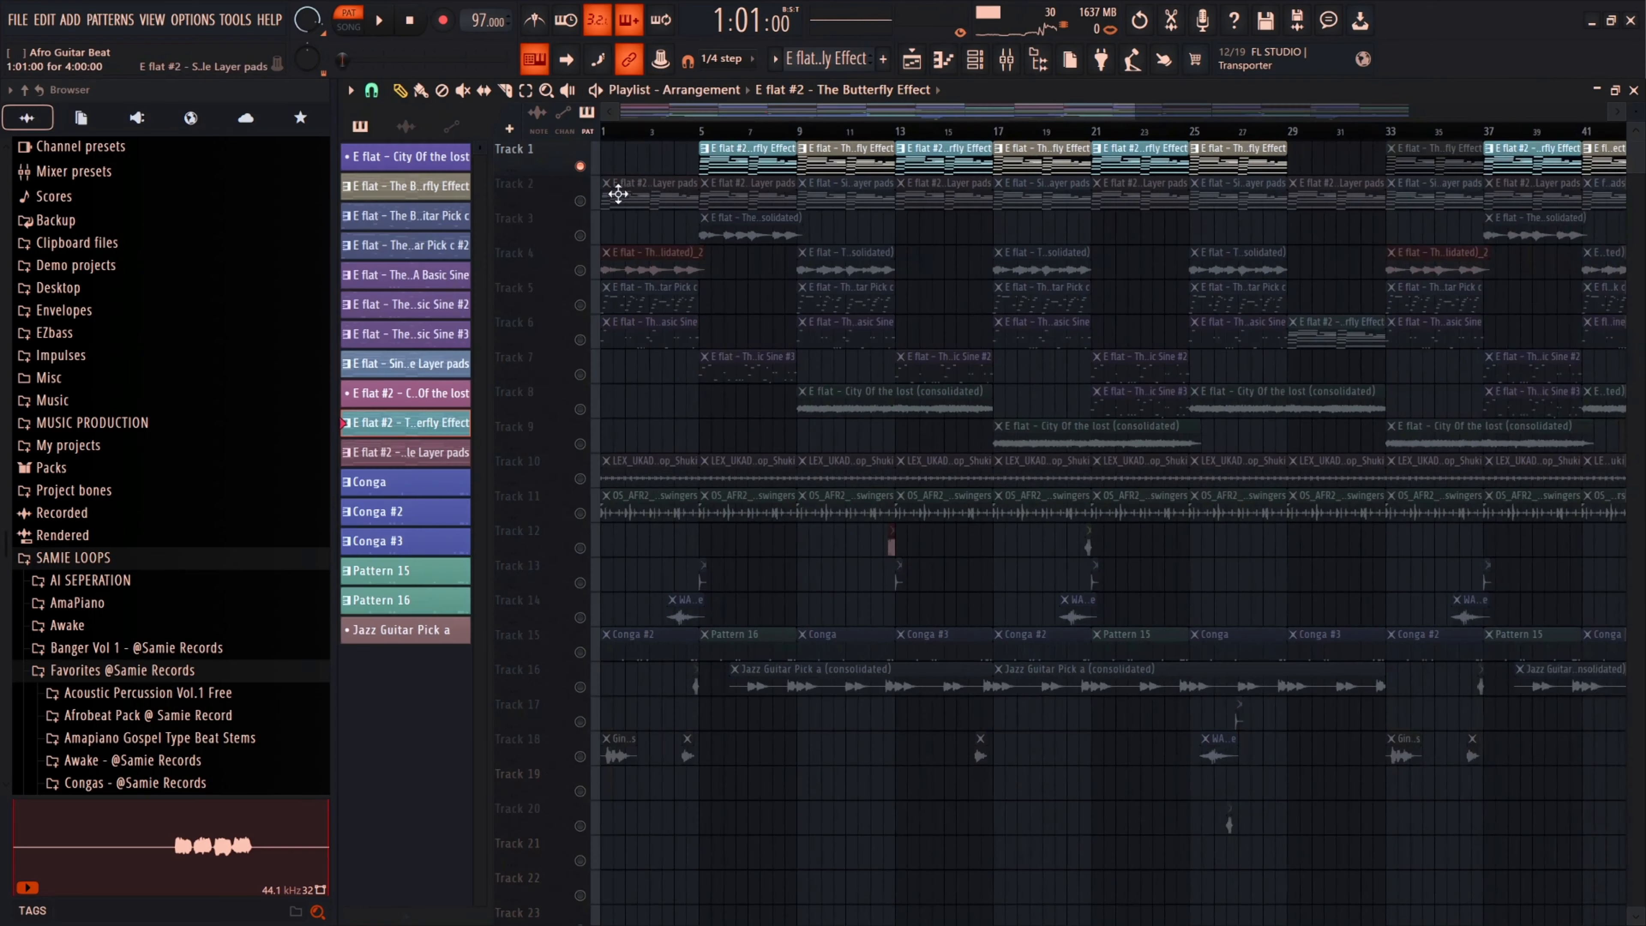
pyautogui.click(581, 202)
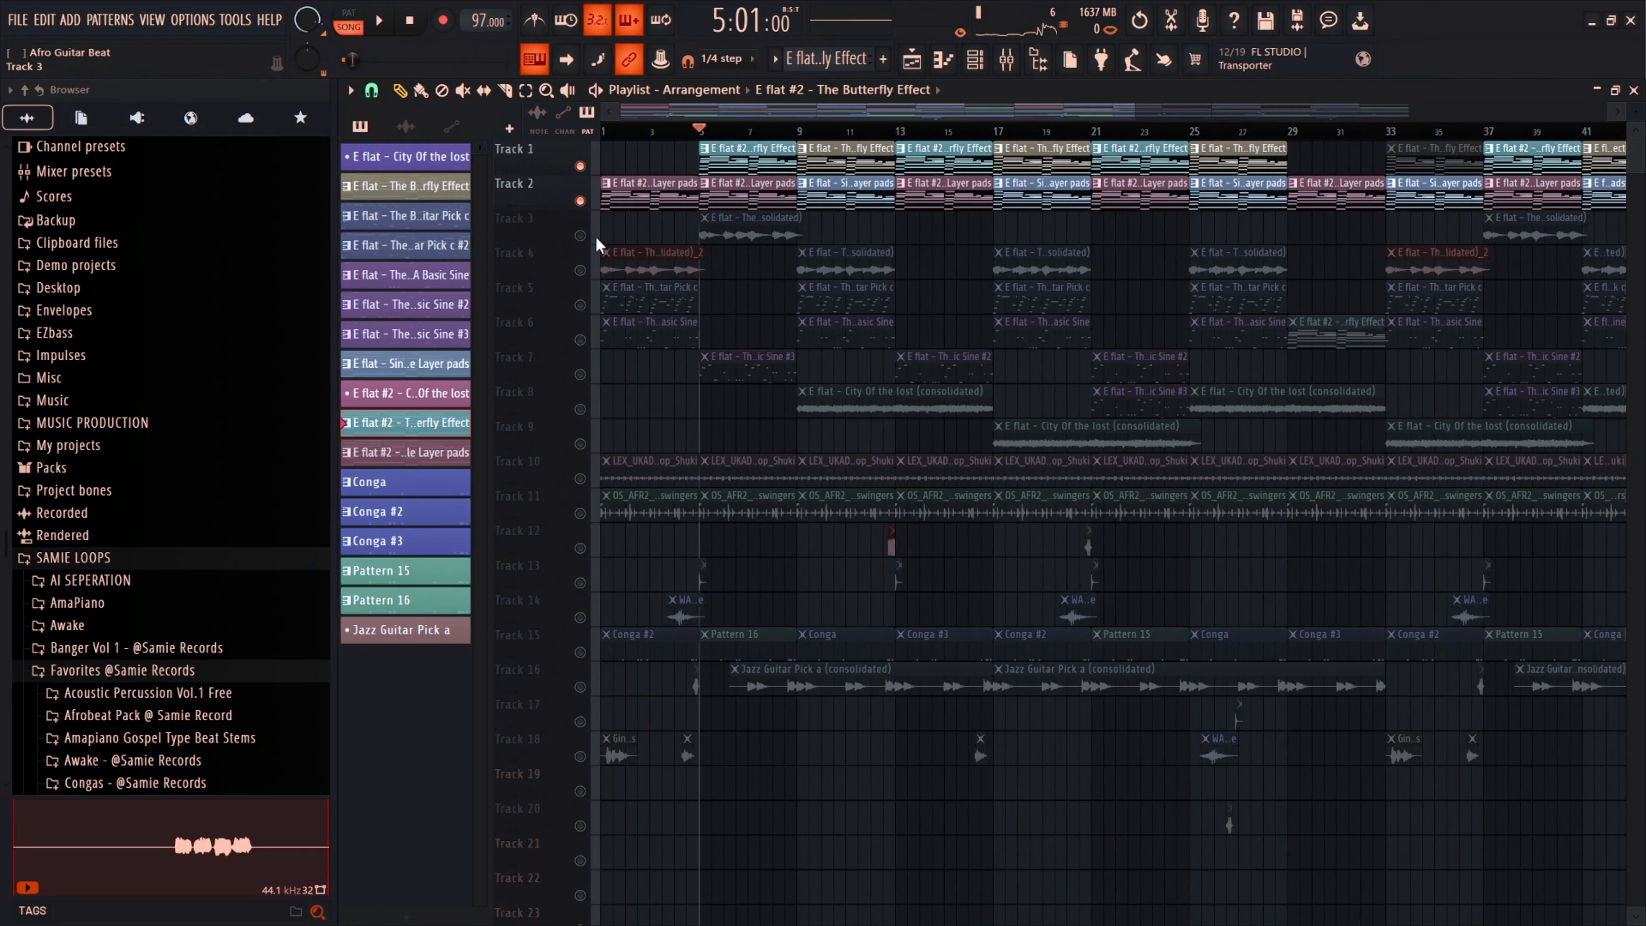
pyautogui.click(581, 236)
pyautogui.press('space')
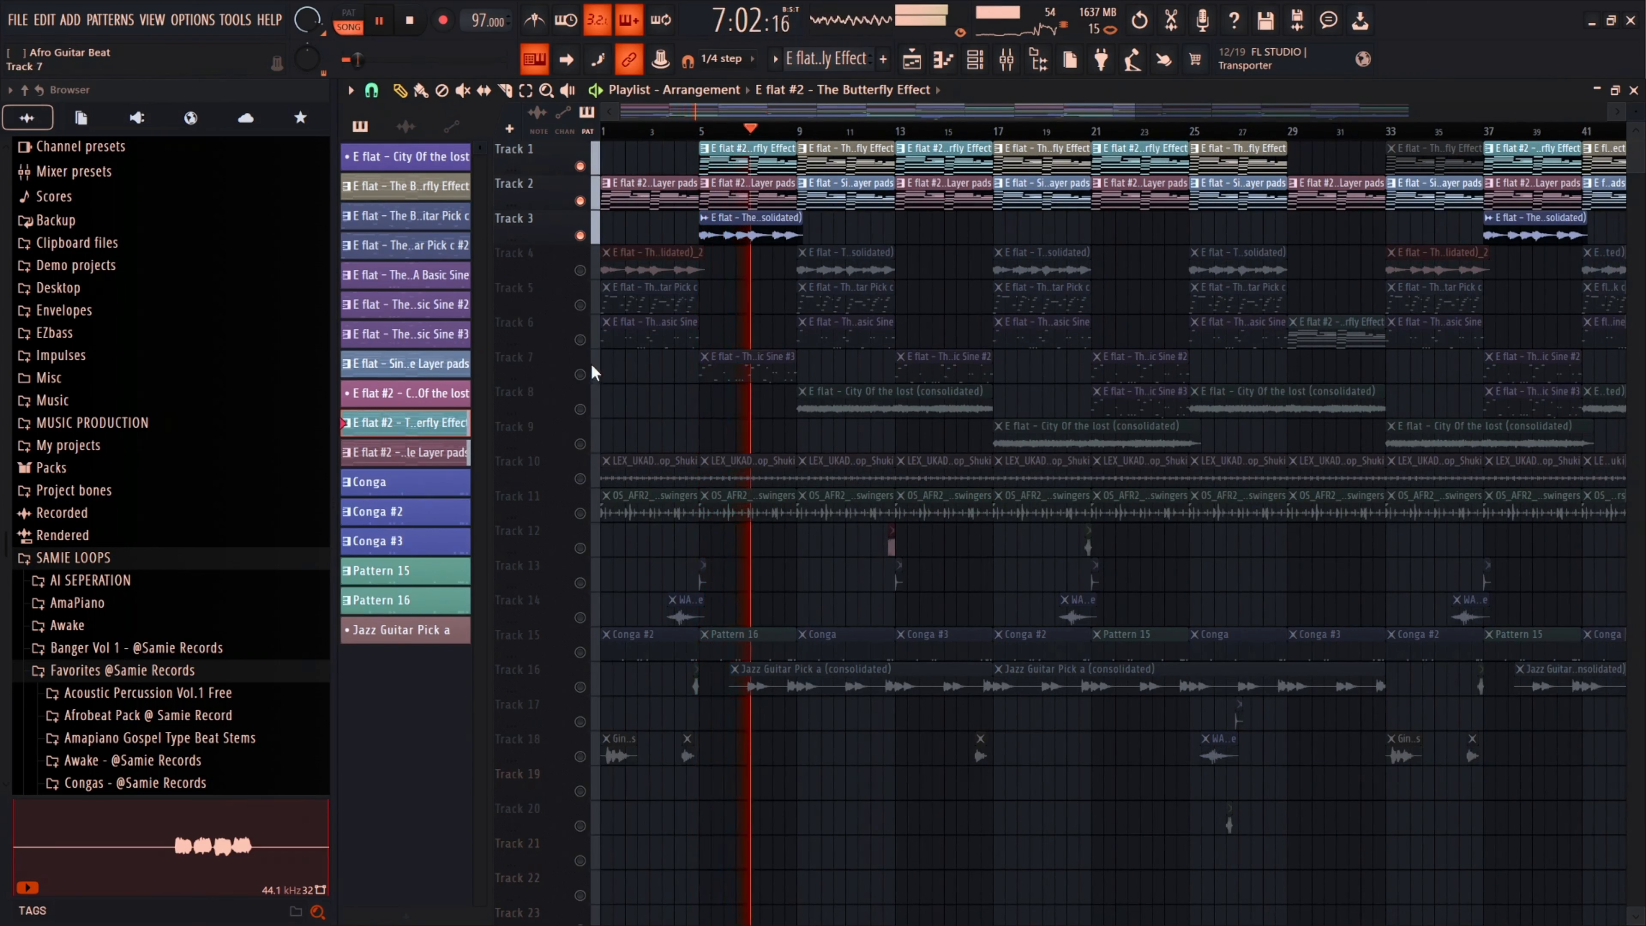
pyautogui.press('space')
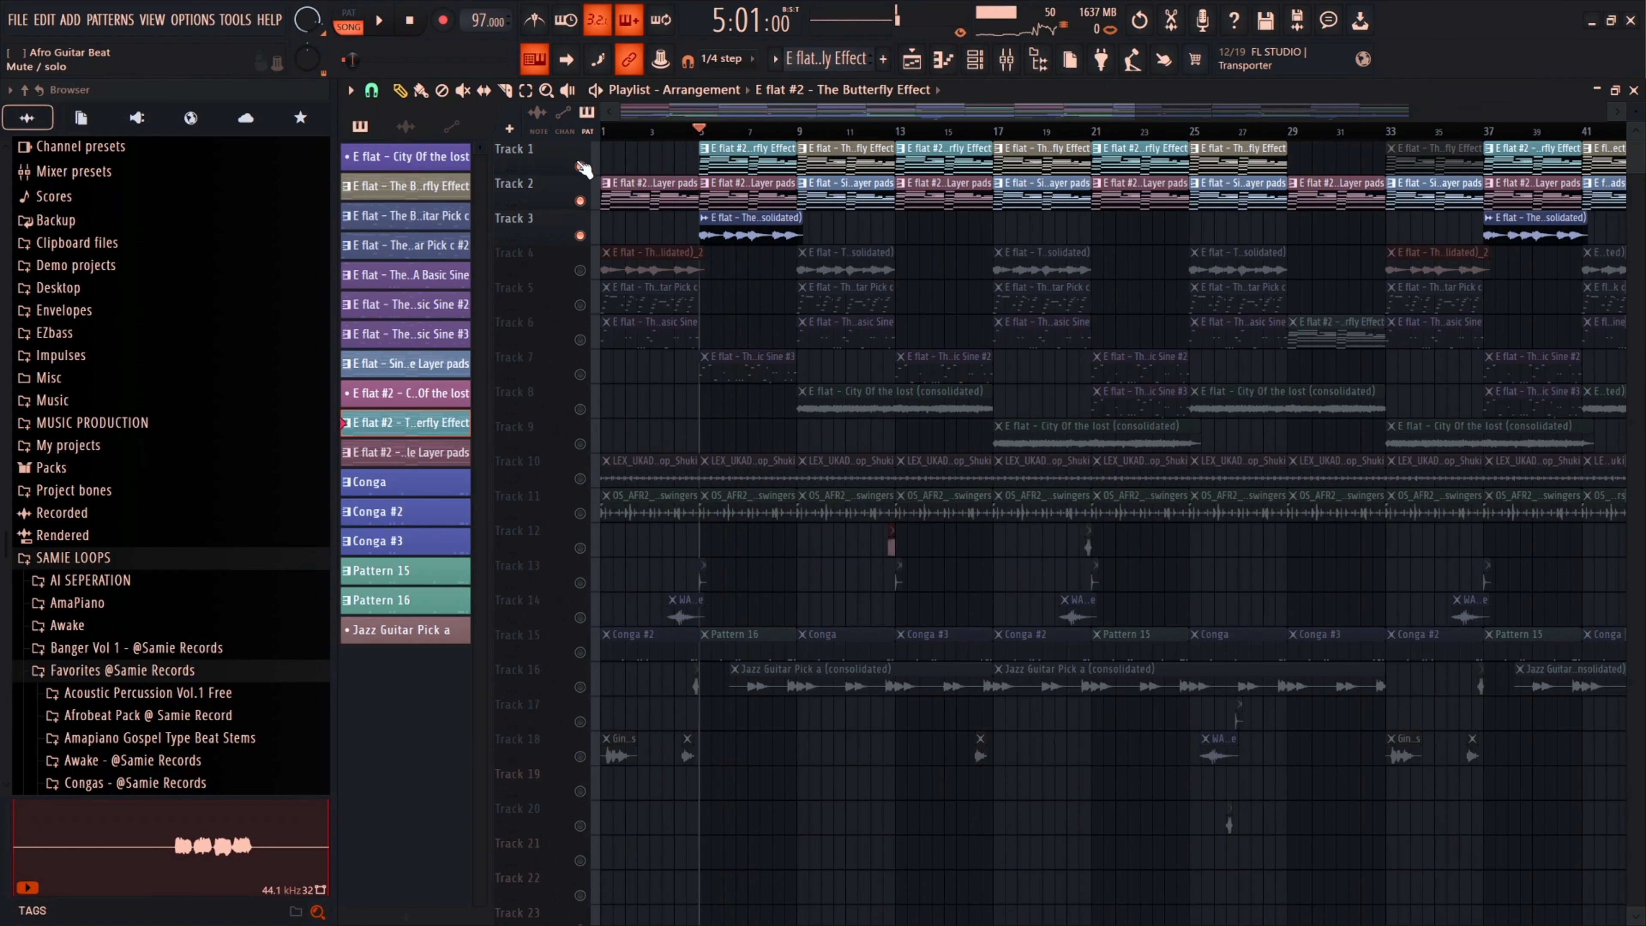
# - Solo and play Track 1, and enable the effect slots of The Butterfly Effect channel in the mixer
pyautogui.rightClick(581, 167)
pyautogui.press('space')
pyautogui.click(1009, 60)
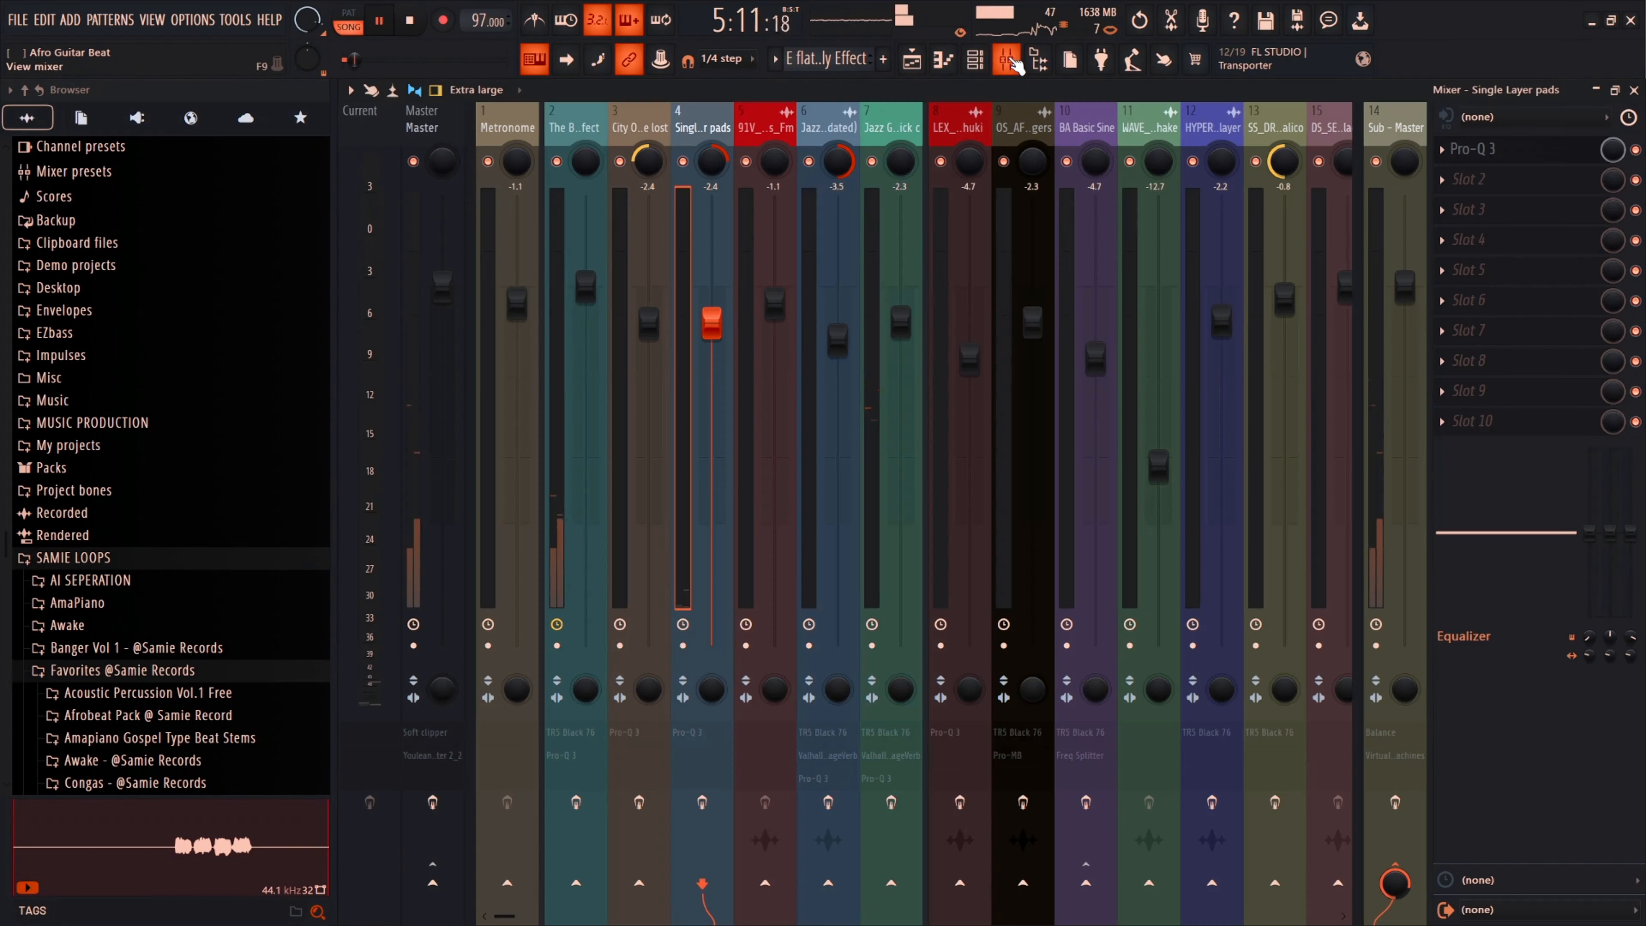
pyautogui.click(573, 126)
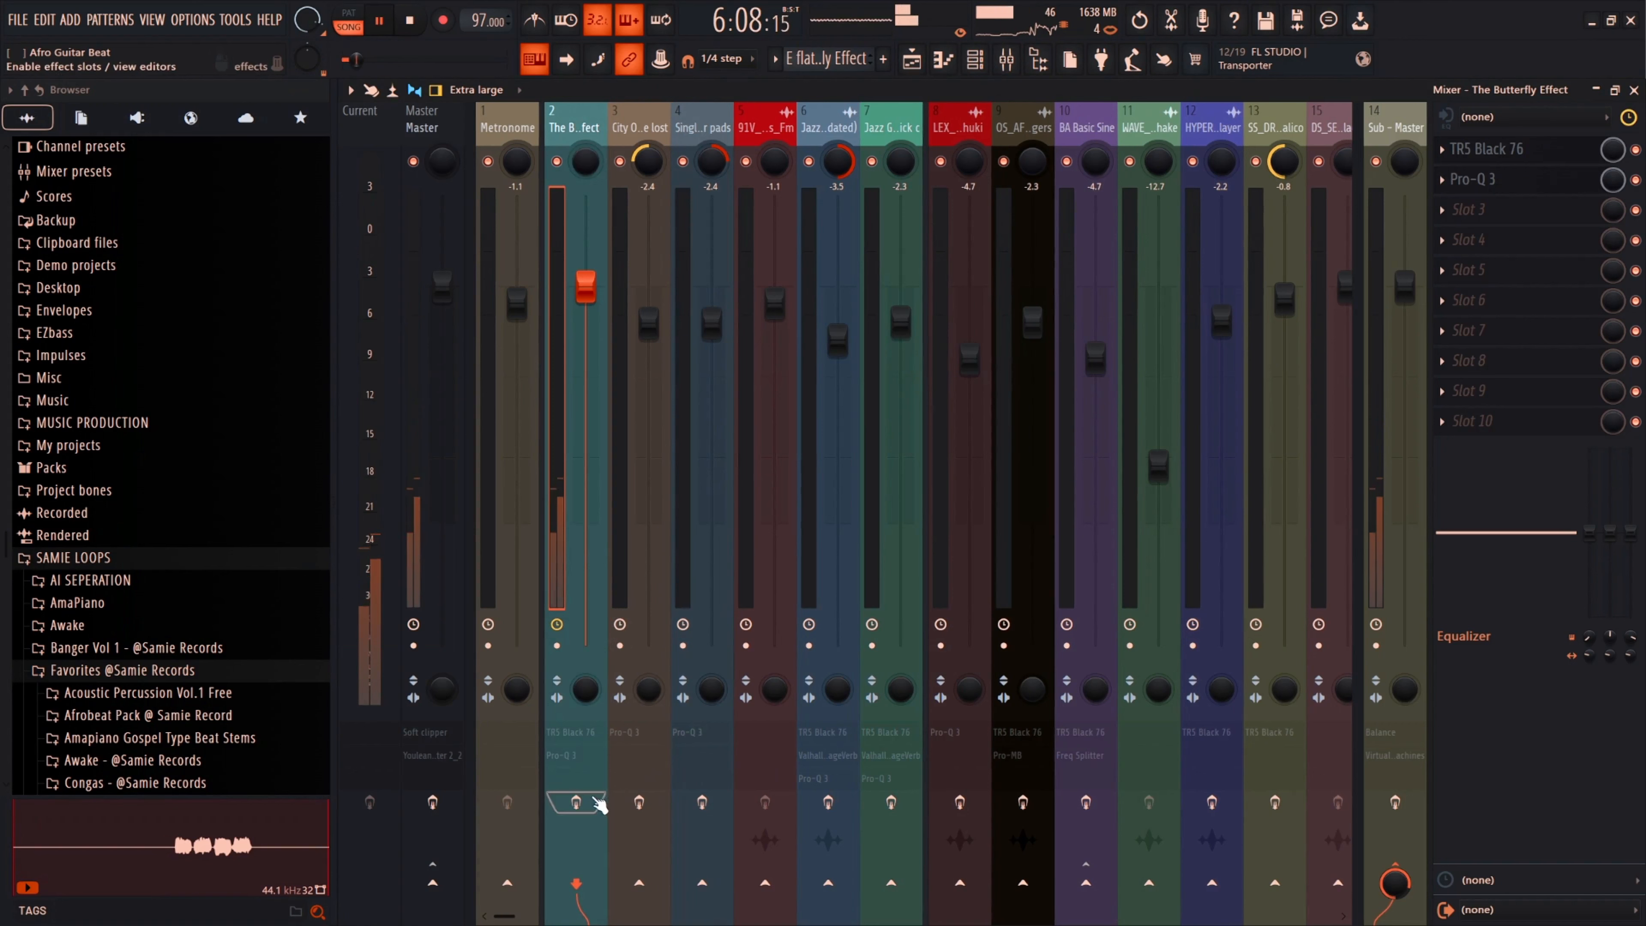
pyautogui.click(1007, 60)
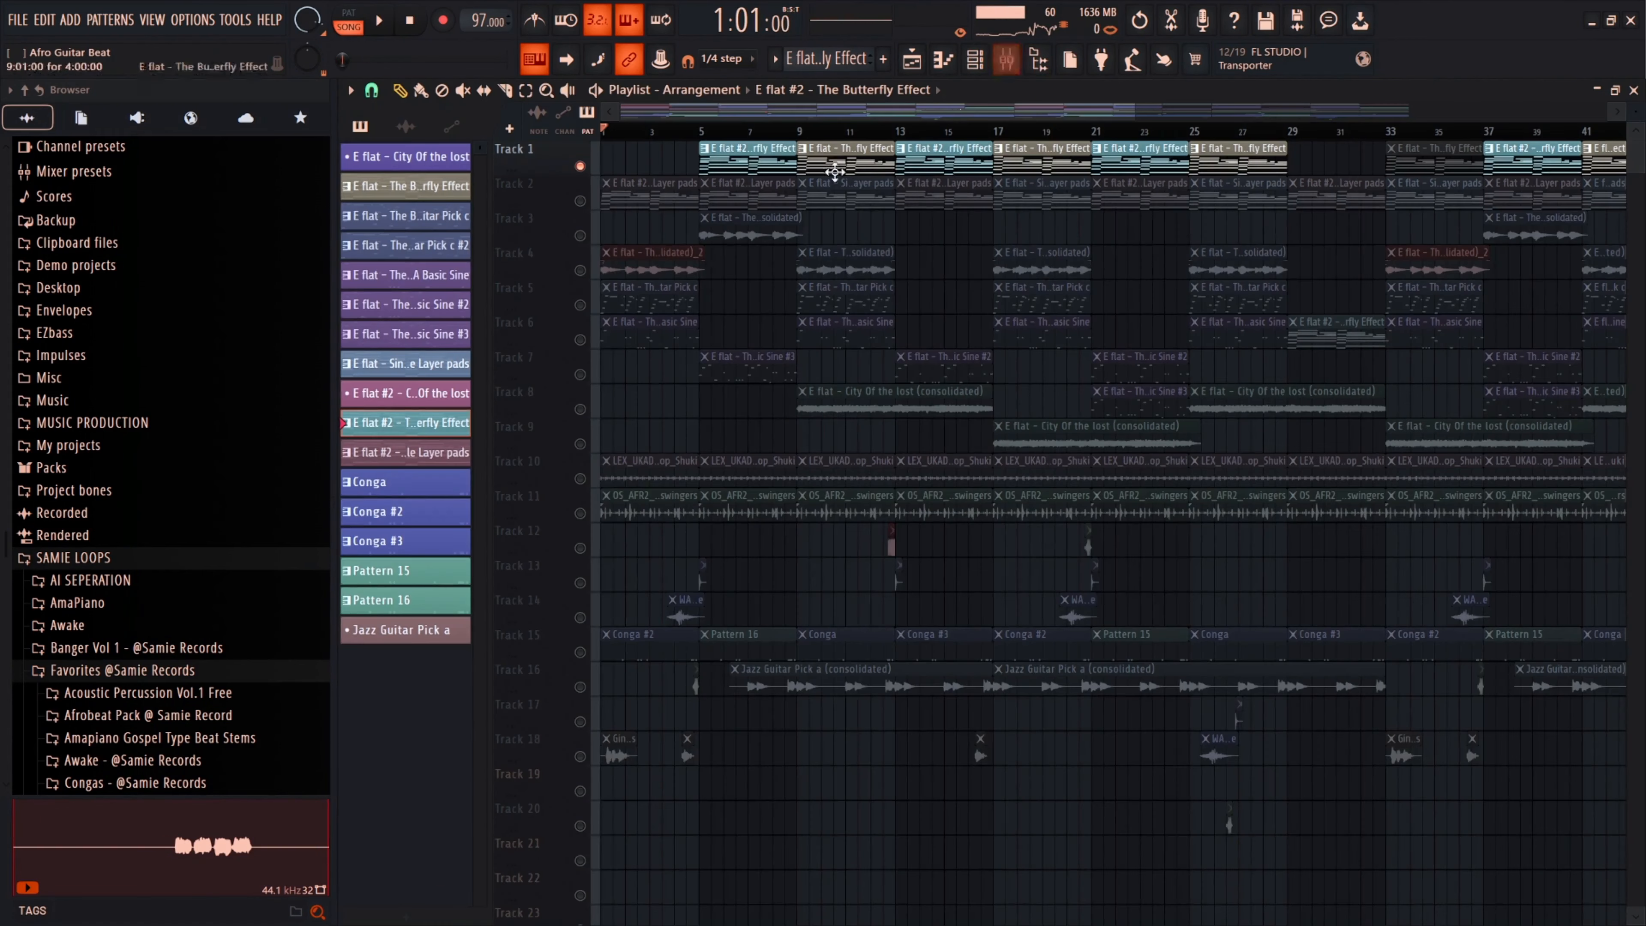
# - Play the playlist from bar 5 and enable Tracks 2 and 3 alongside Track 1, then stop playback
pyautogui.click(701, 132)
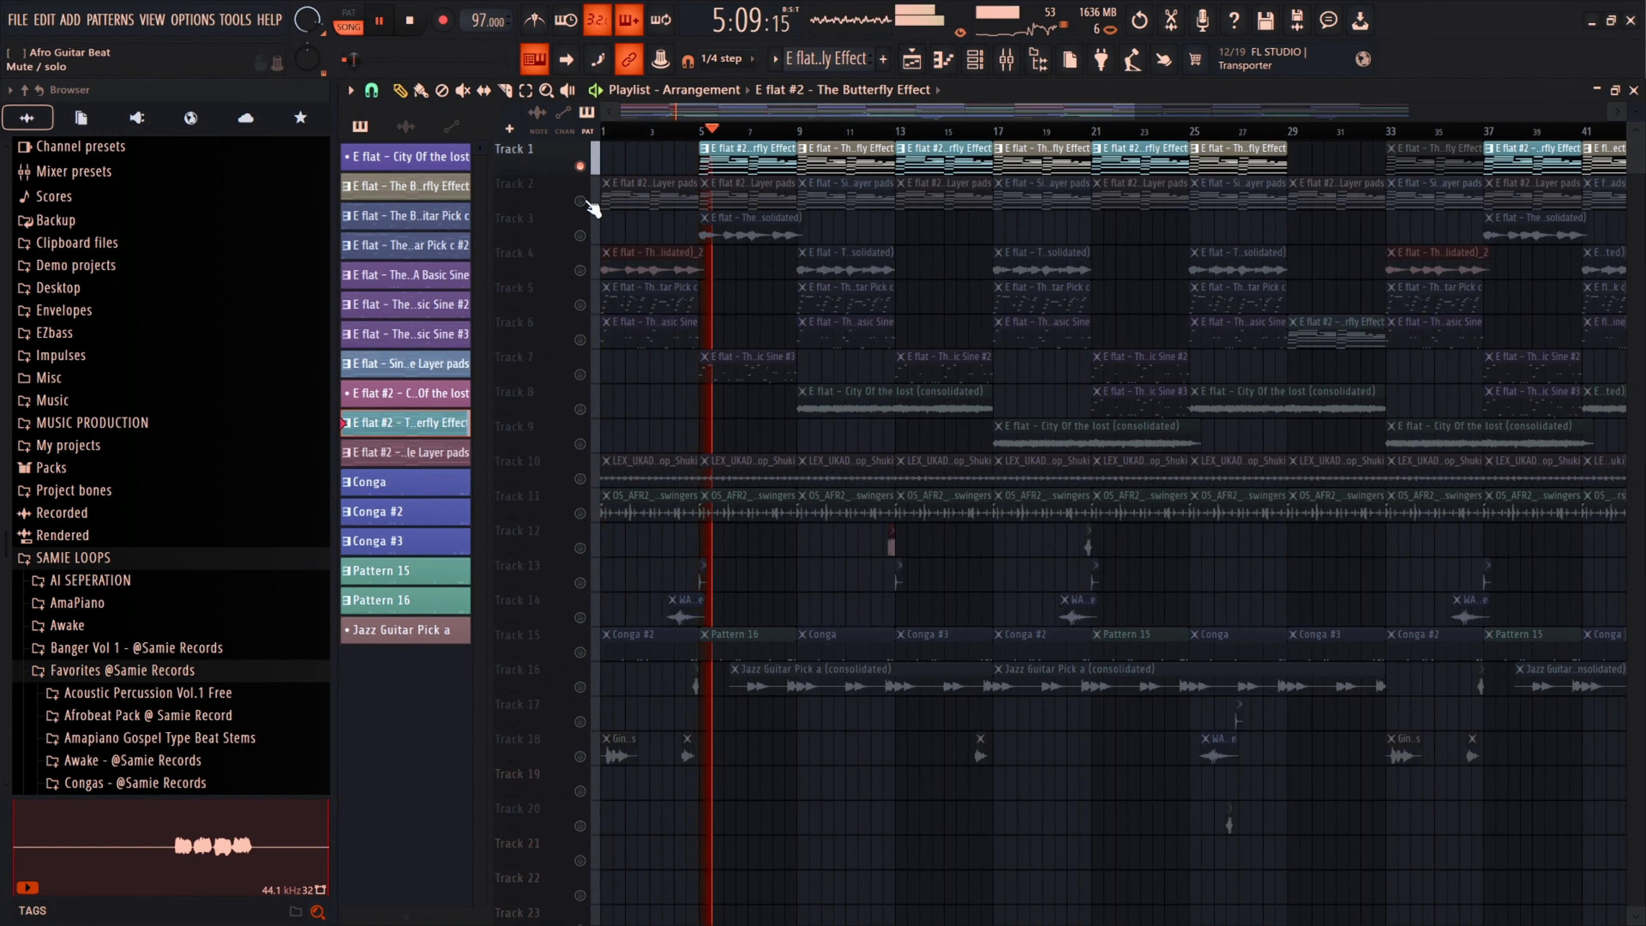
pyautogui.press('space')
pyautogui.click(580, 201)
pyautogui.click(580, 236)
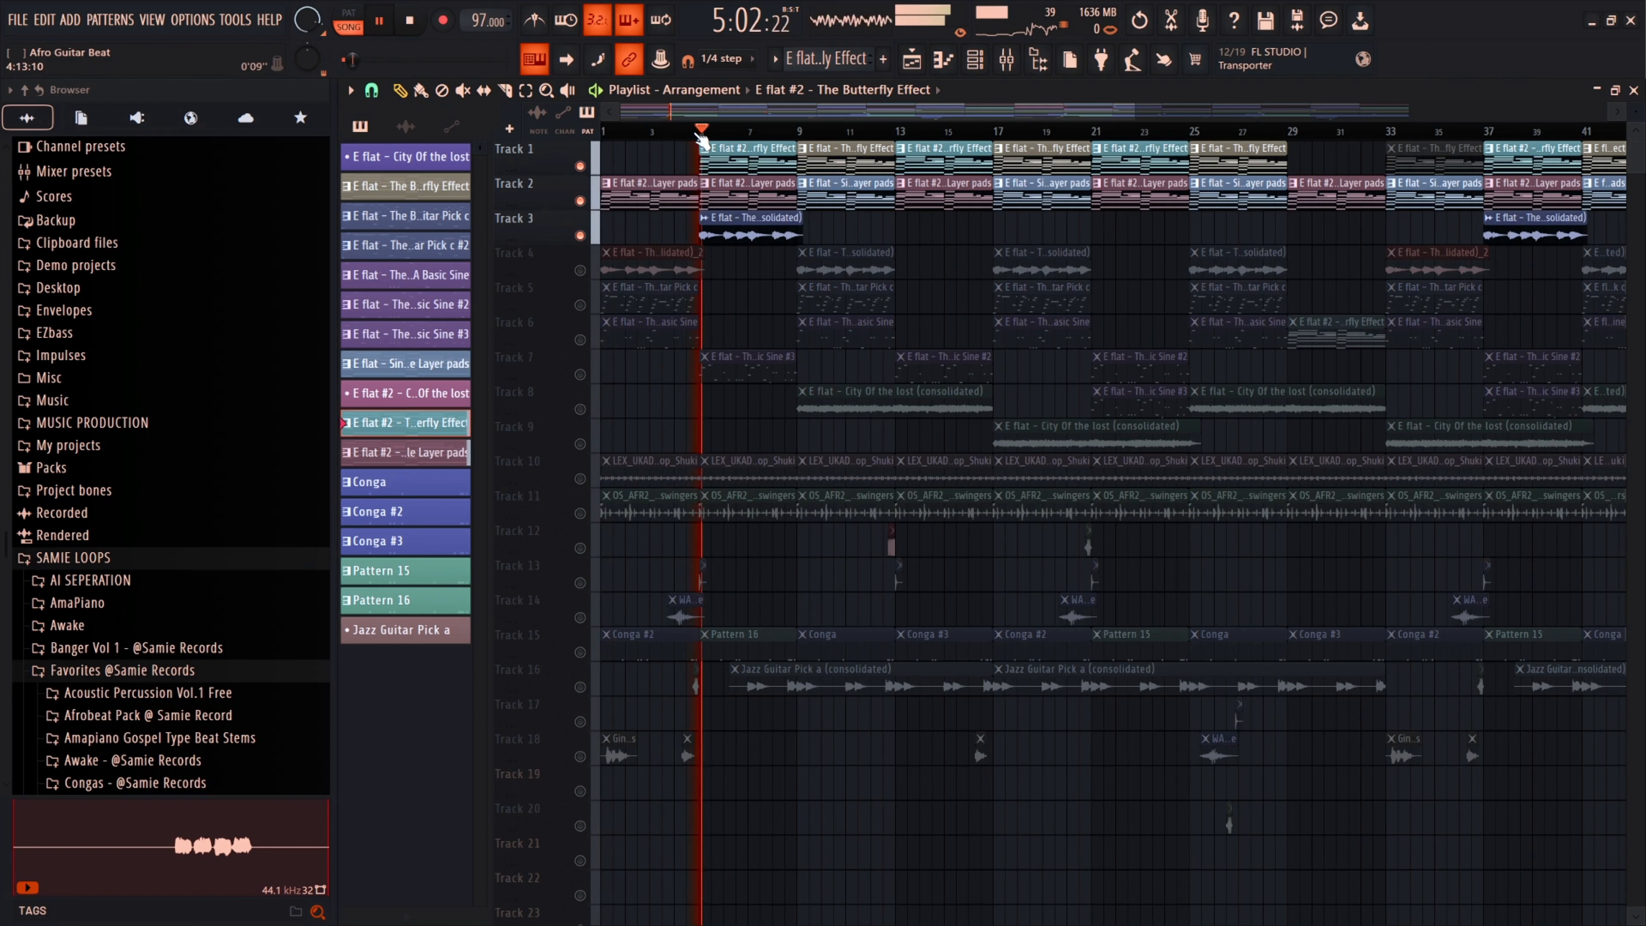
pyautogui.press('space')
# - Solo and play Track 3's guitar clip, and inspect the Jazz Guitar Pick c channel in the mixer
pyautogui.rightClick(580, 236)
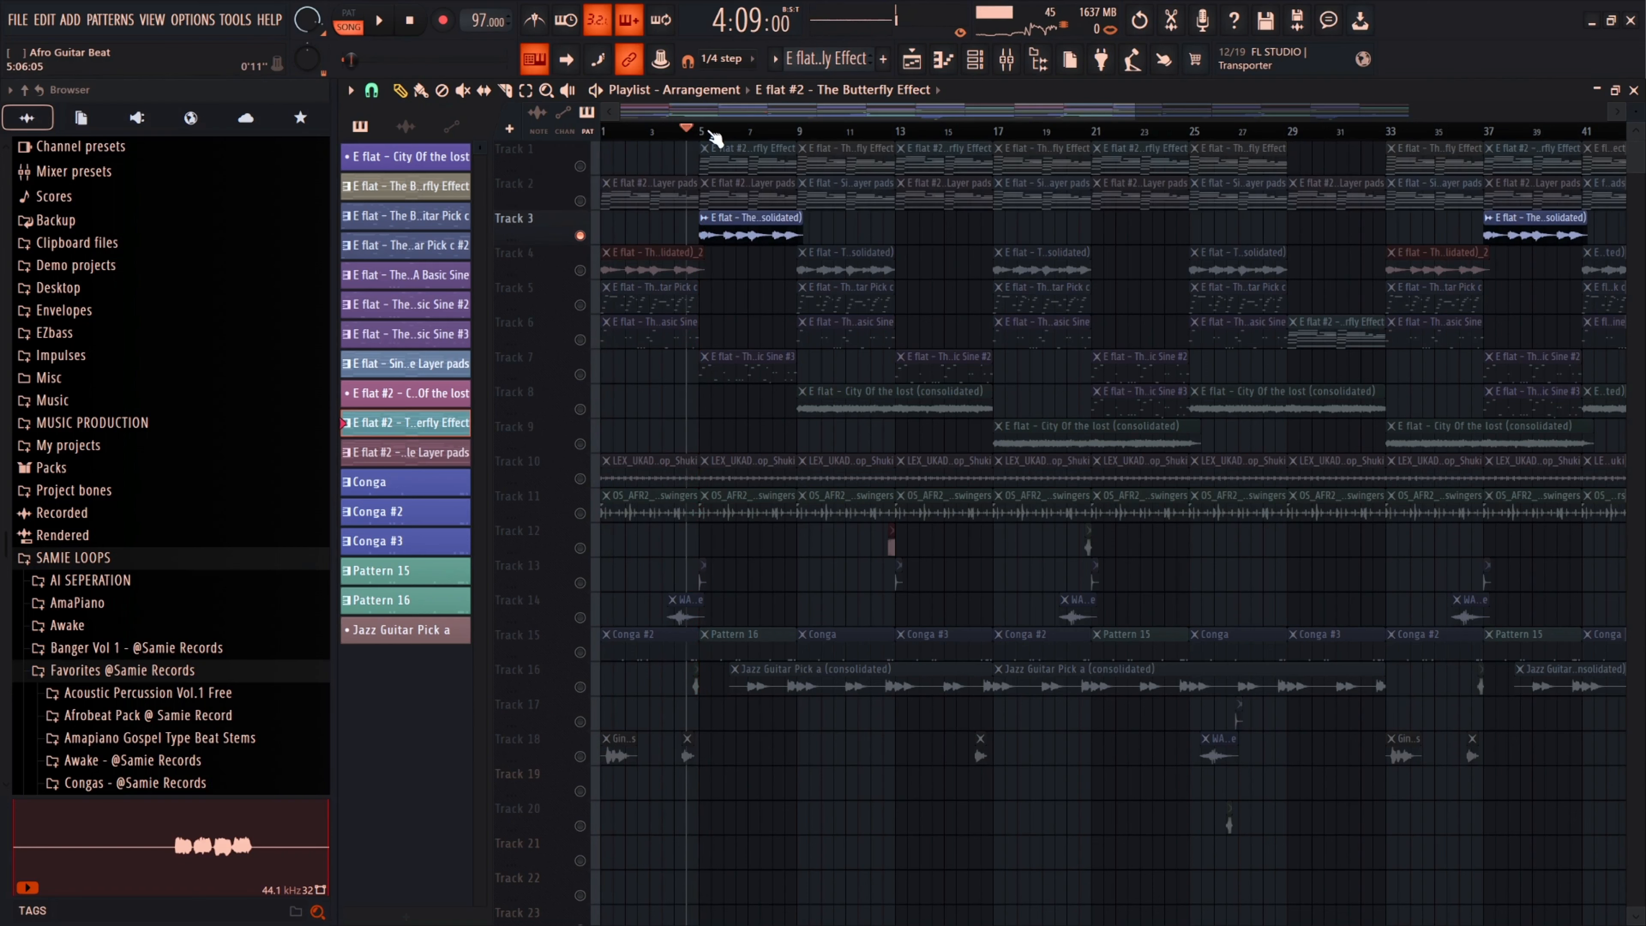
pyautogui.scroll(3, 715, 136)
pyautogui.press('space')
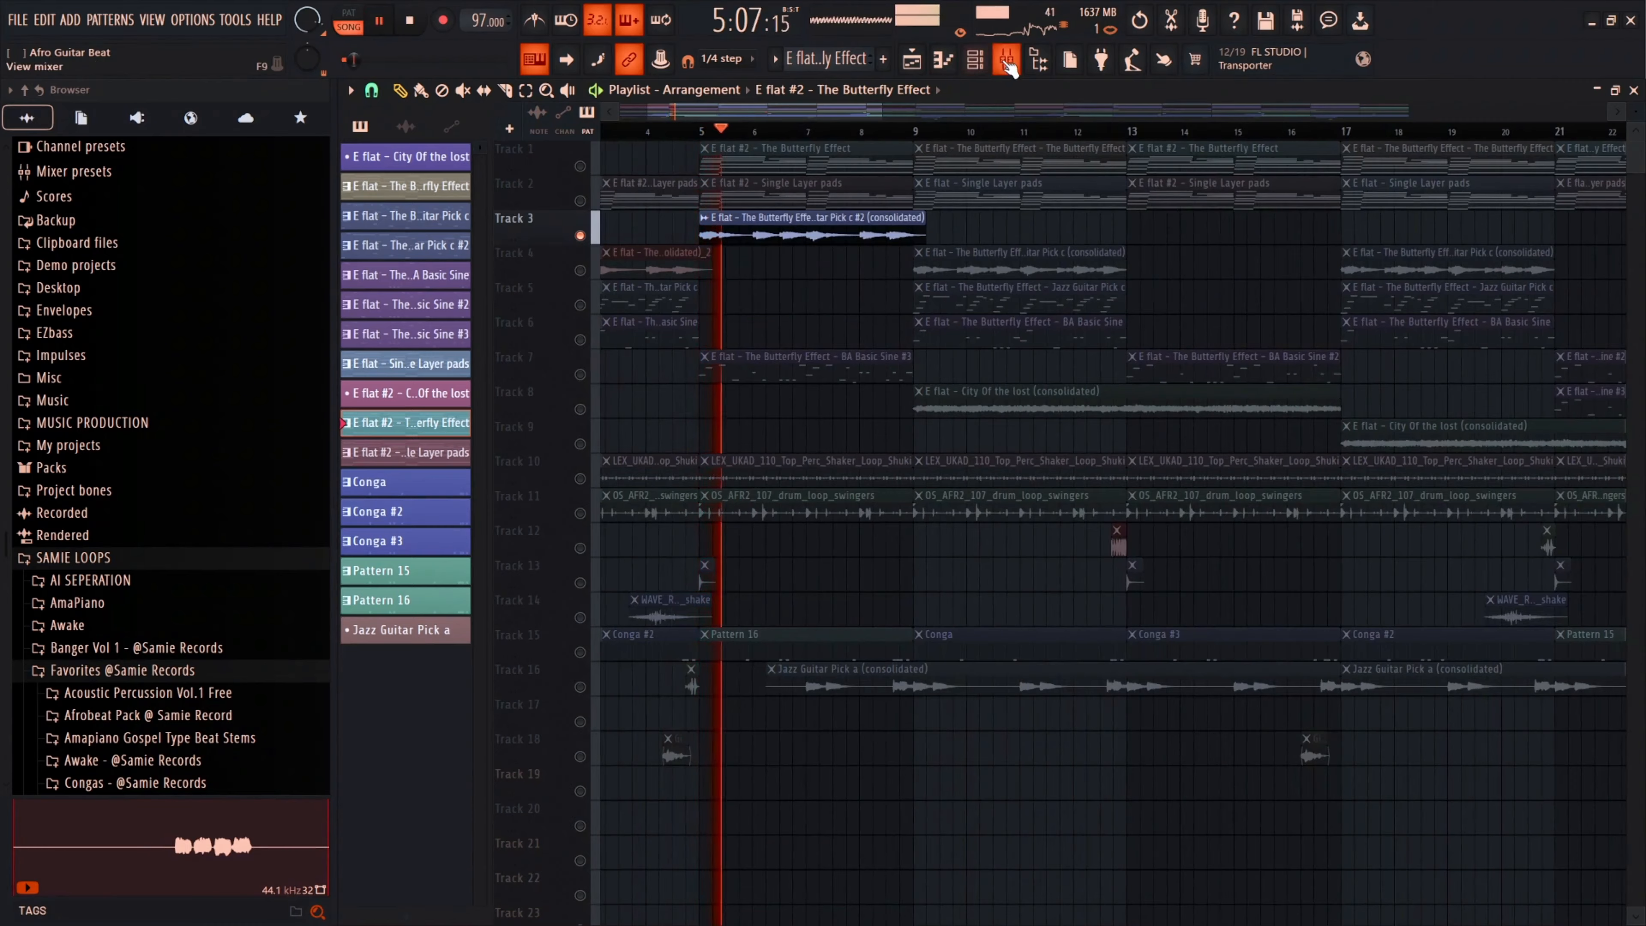
pyautogui.press('F9')
pyautogui.press('space')
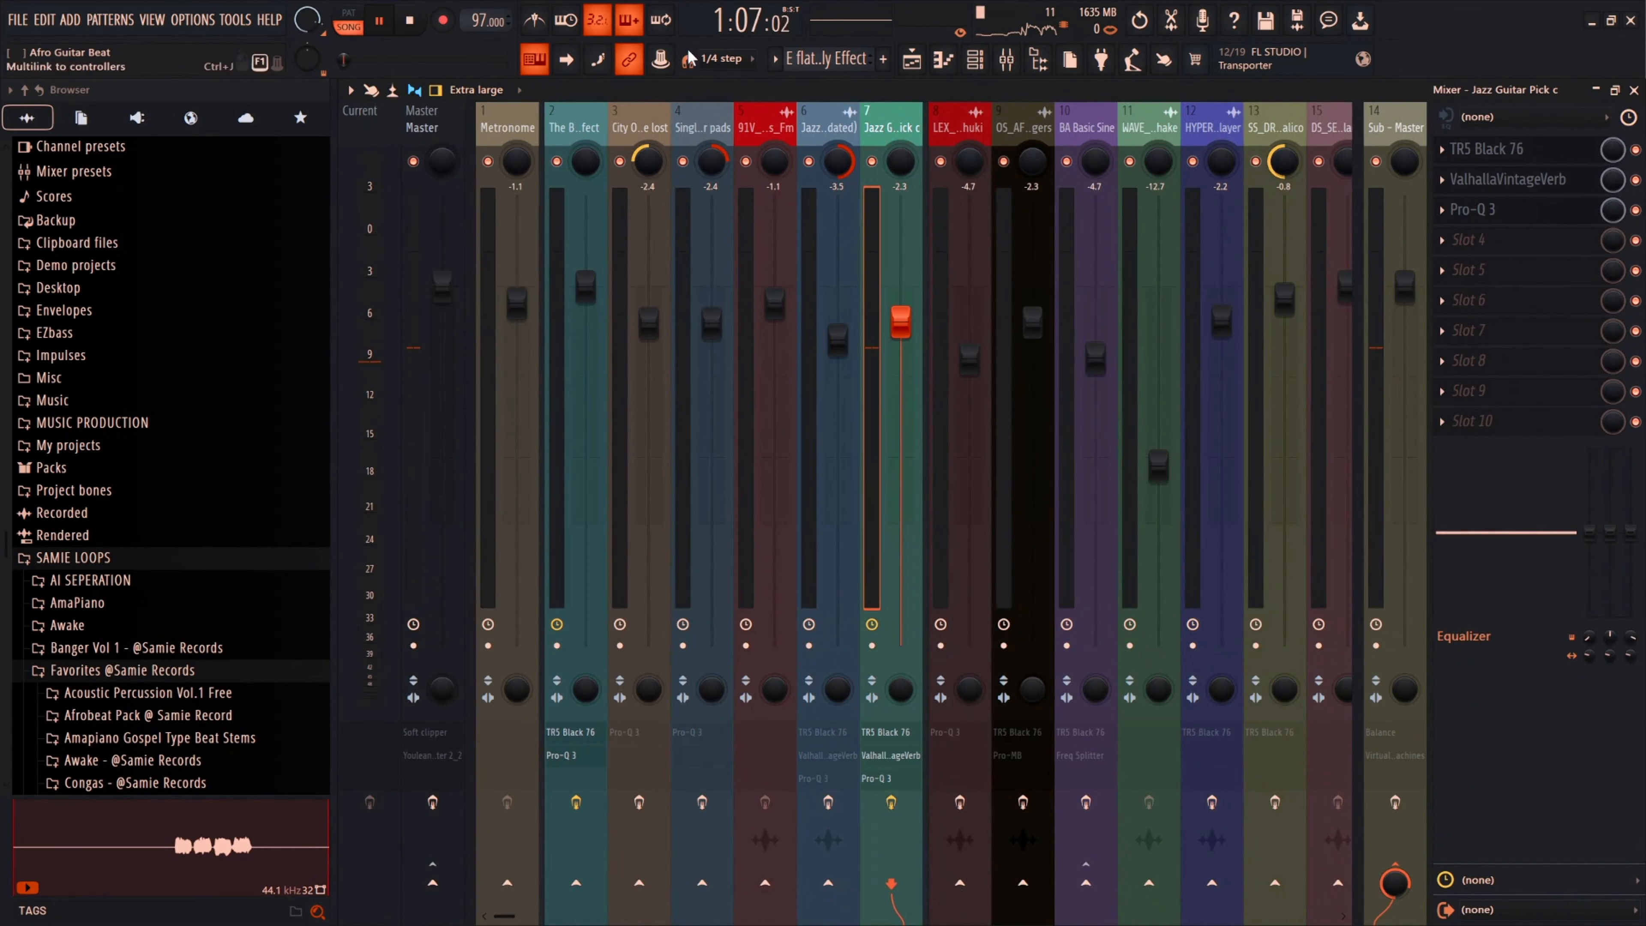
# - Return to the playlist and set the playback time selection around Track 3's guitar clip, from 4:13:00 to 9:01:00
pyautogui.click(1014, 60)
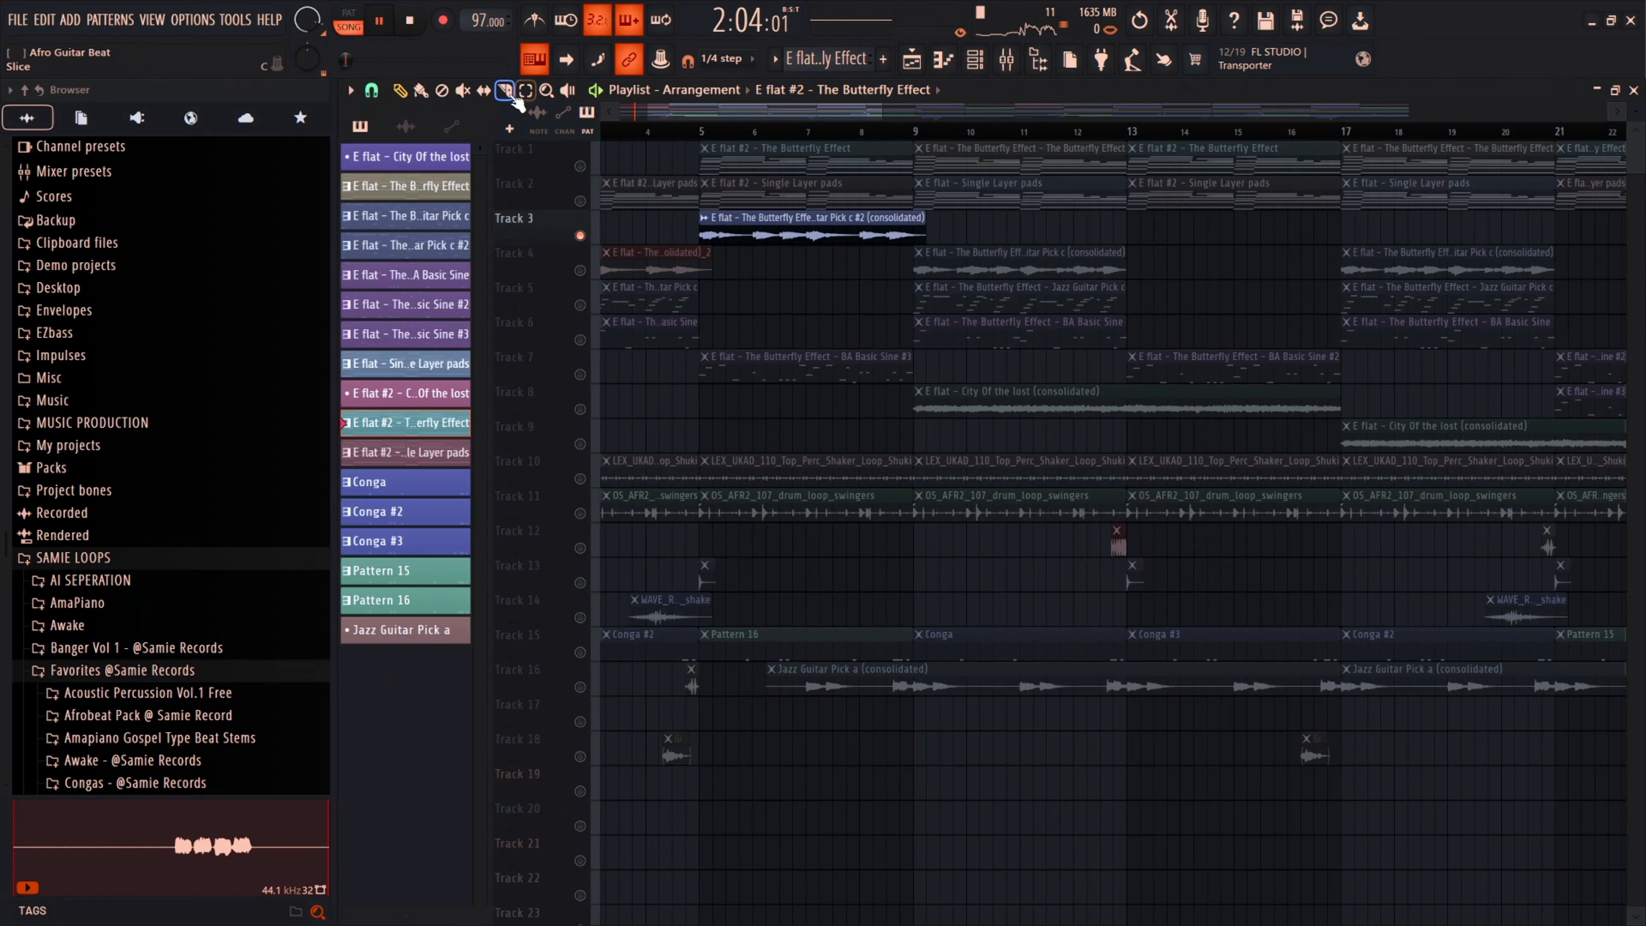
pyautogui.click(696, 131)
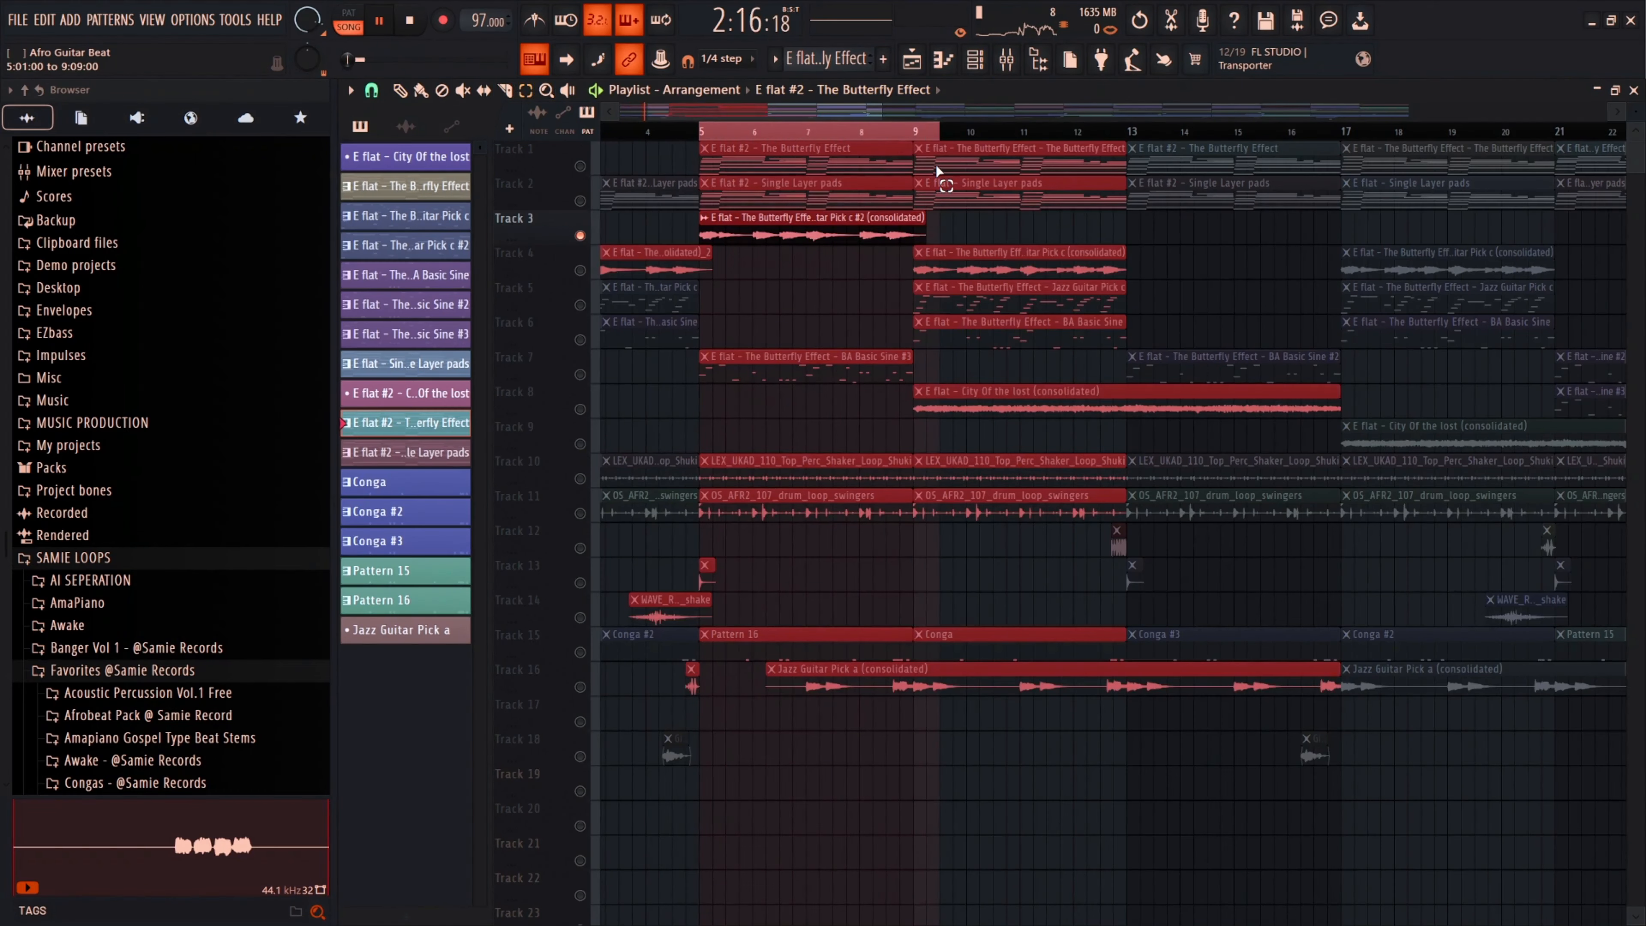
pyautogui.click(689, 133)
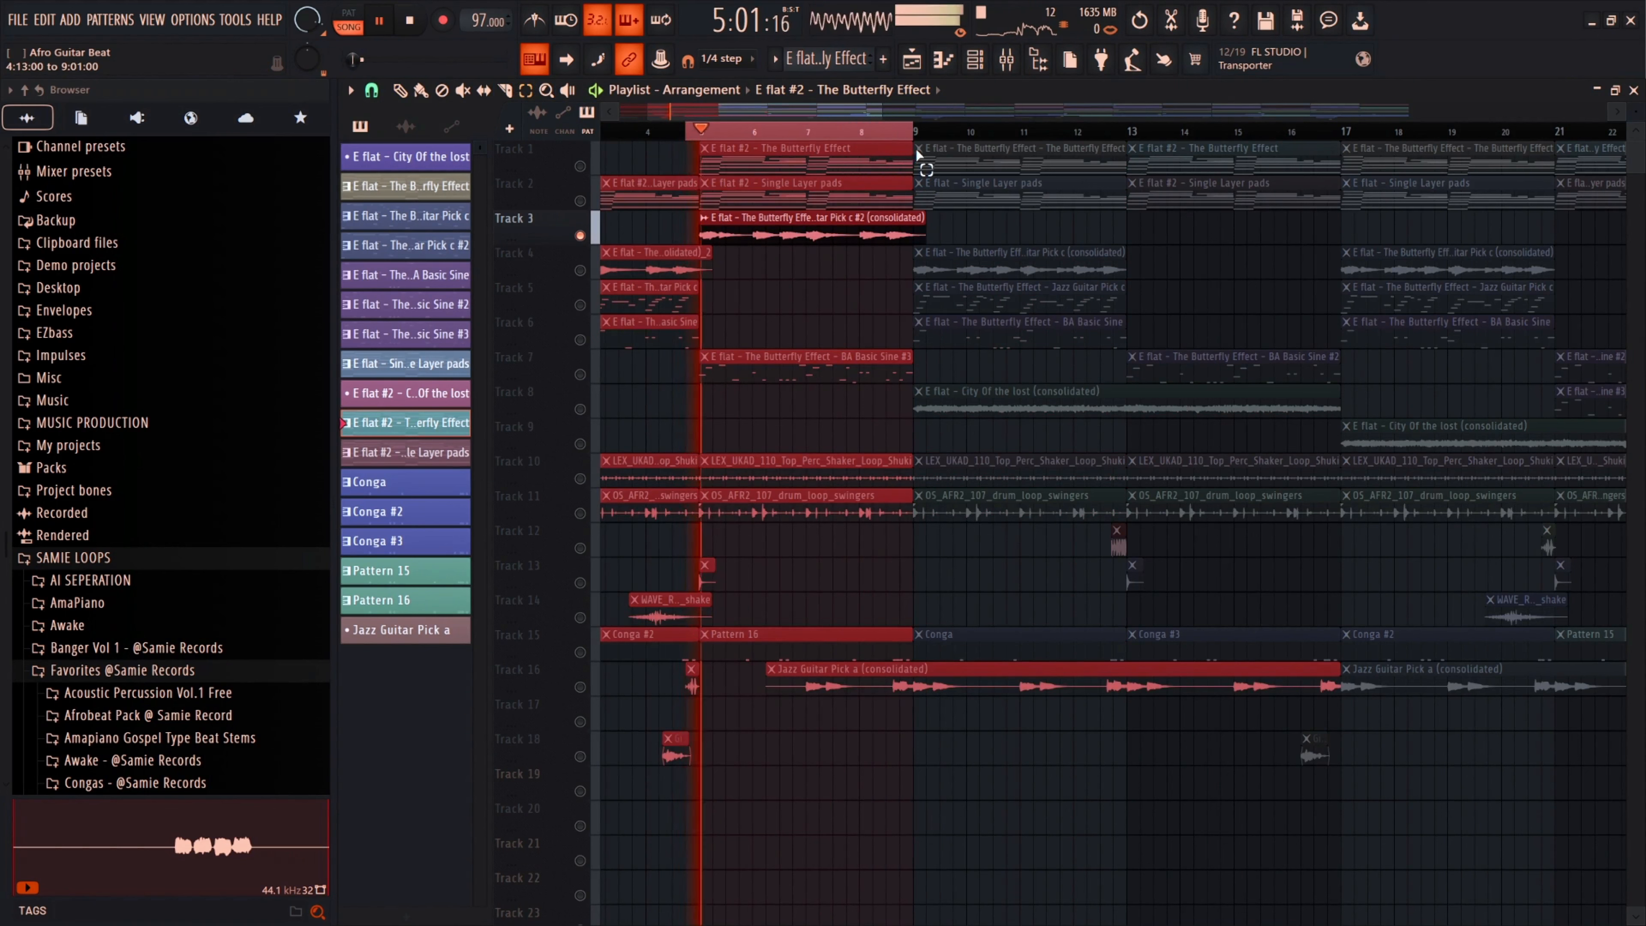
# - Enable the effect slots of the Jazz Guitar Pick c channel in the mixer during playback, and select the Master channel
pyautogui.click(1007, 60)
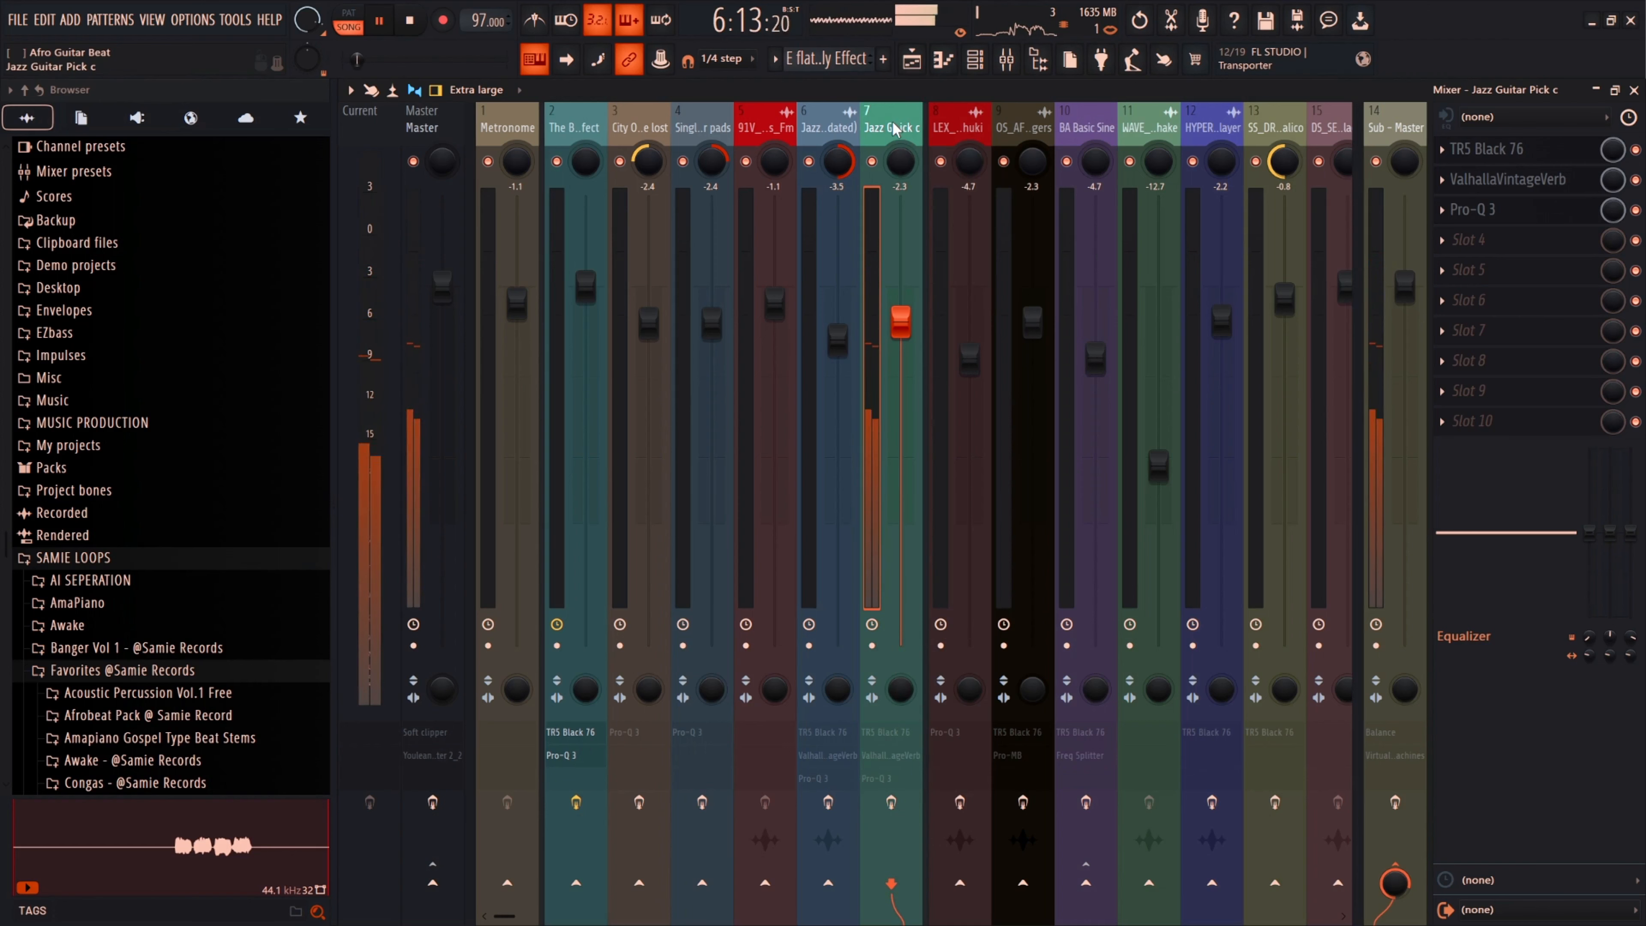
pyautogui.scroll(-3, 894, 126)
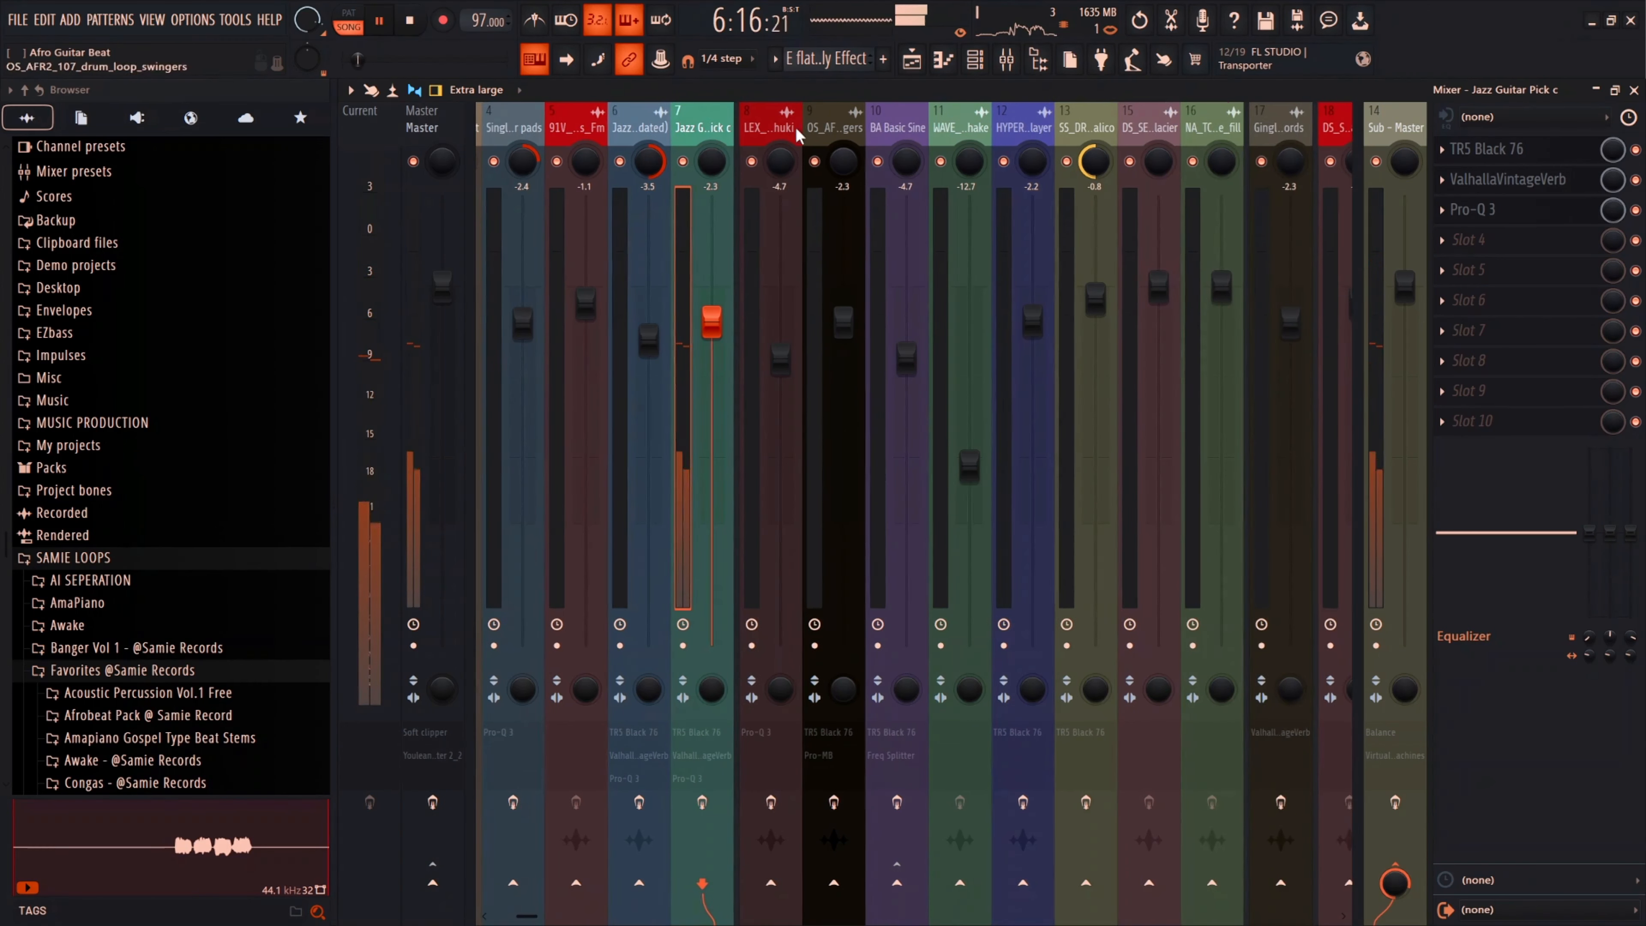
pyautogui.click(703, 803)
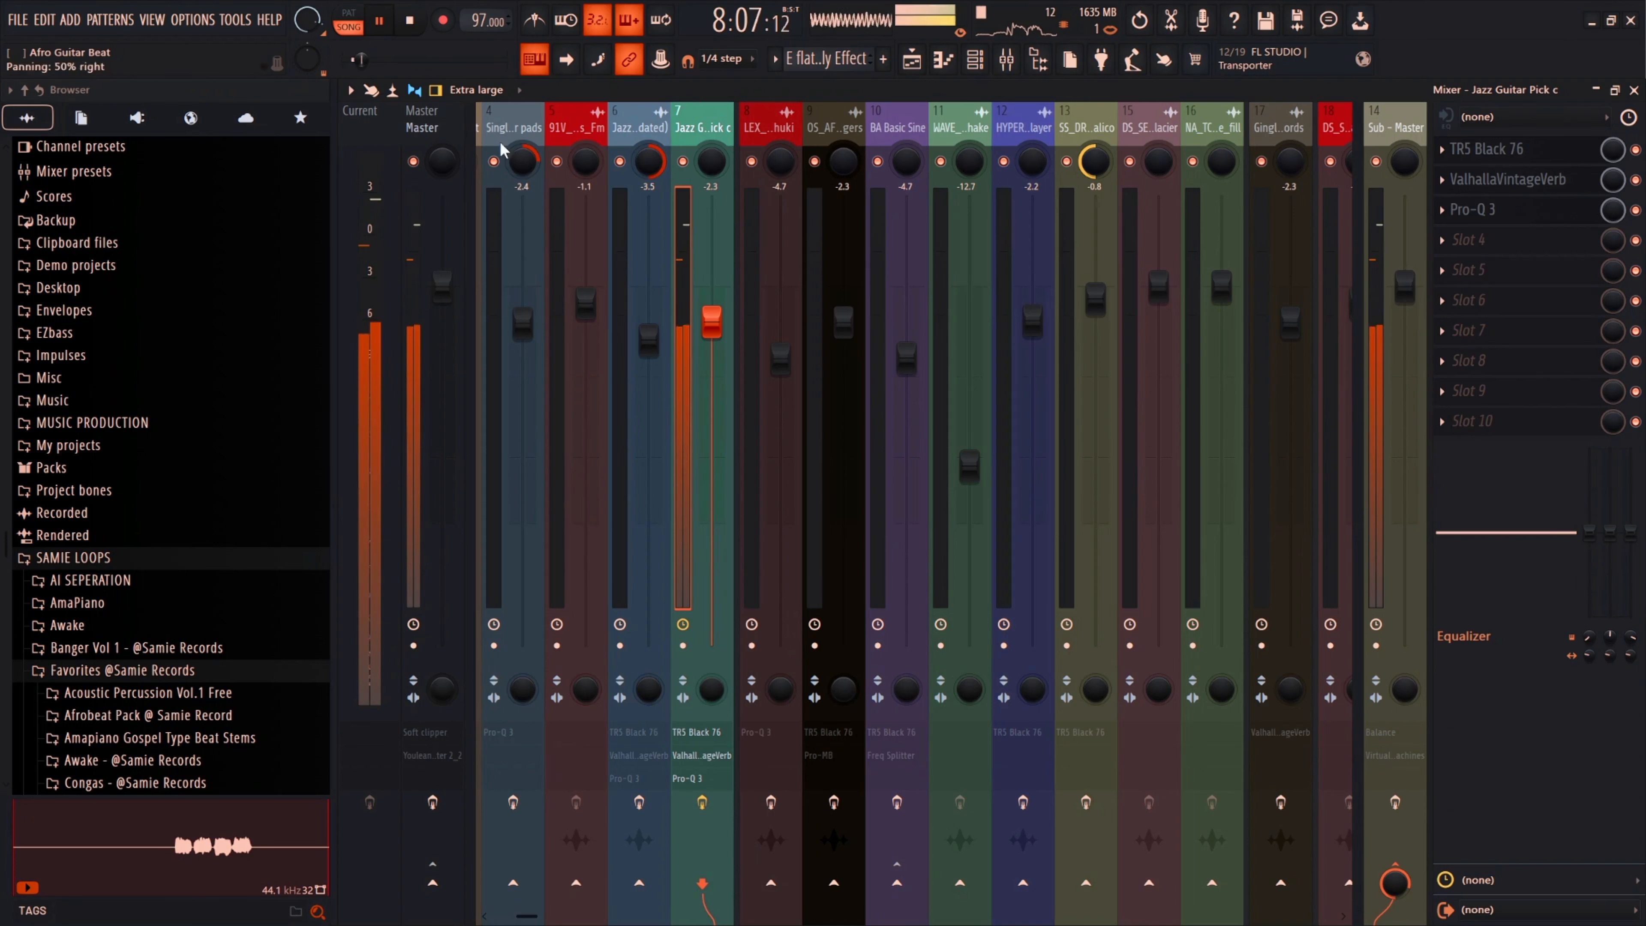
pyautogui.click(434, 128)
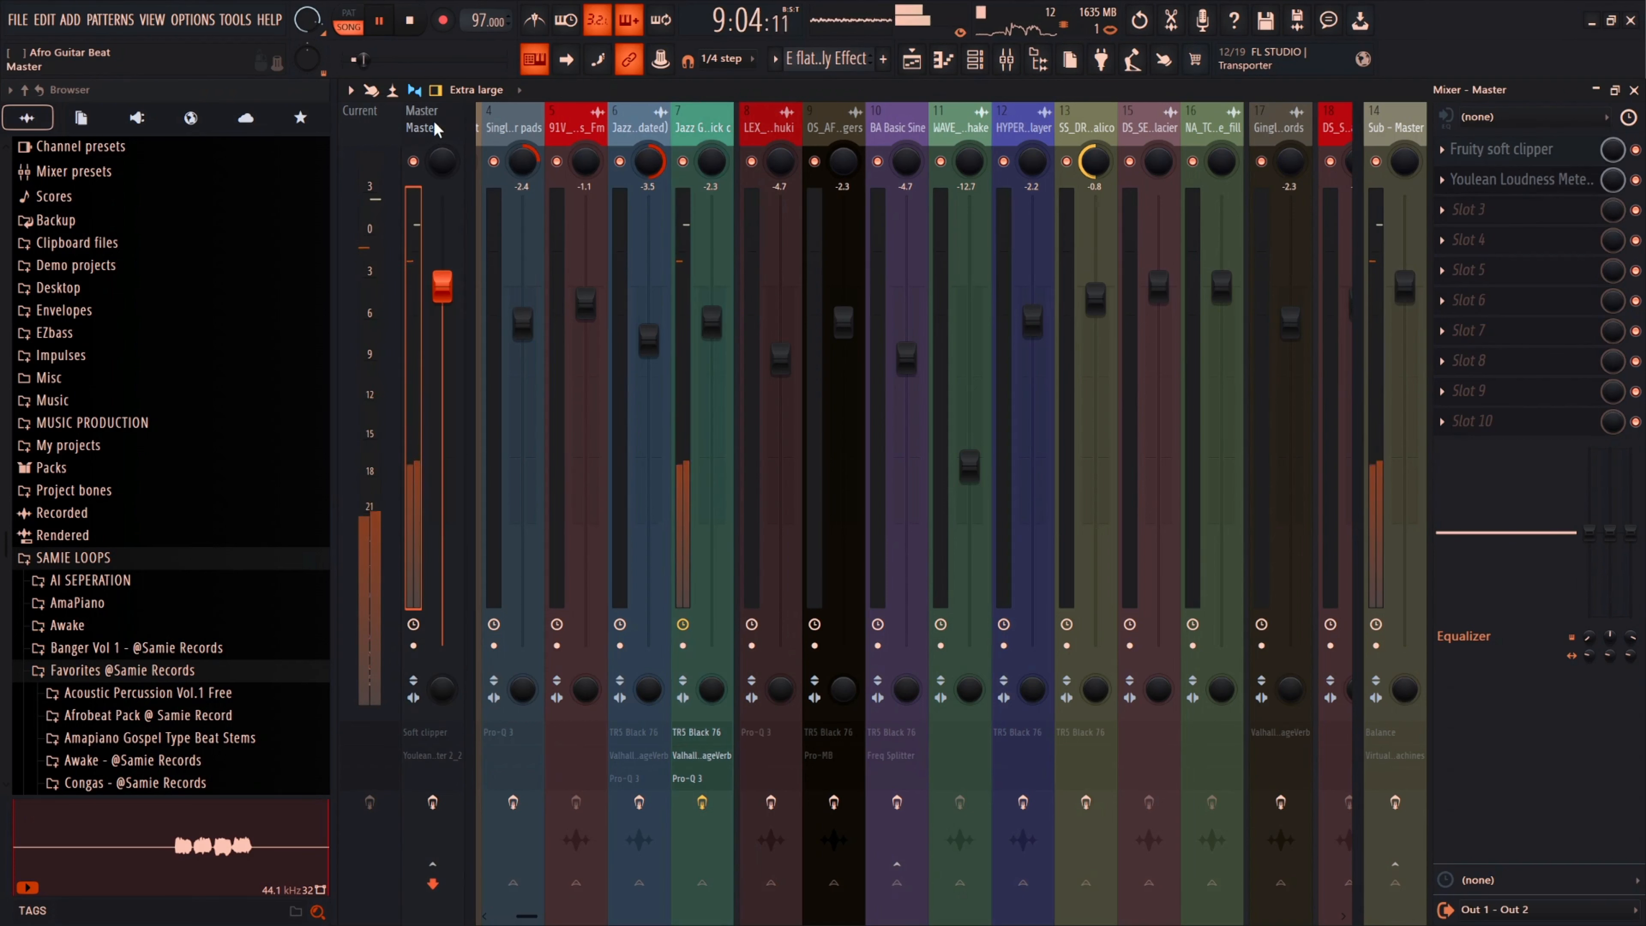
# - Stop playback and compare the effect chains of the Jazz Guitar Pick c and Sub - Master channels in the mixer
pyautogui.press('space')
pyautogui.click(697, 130)
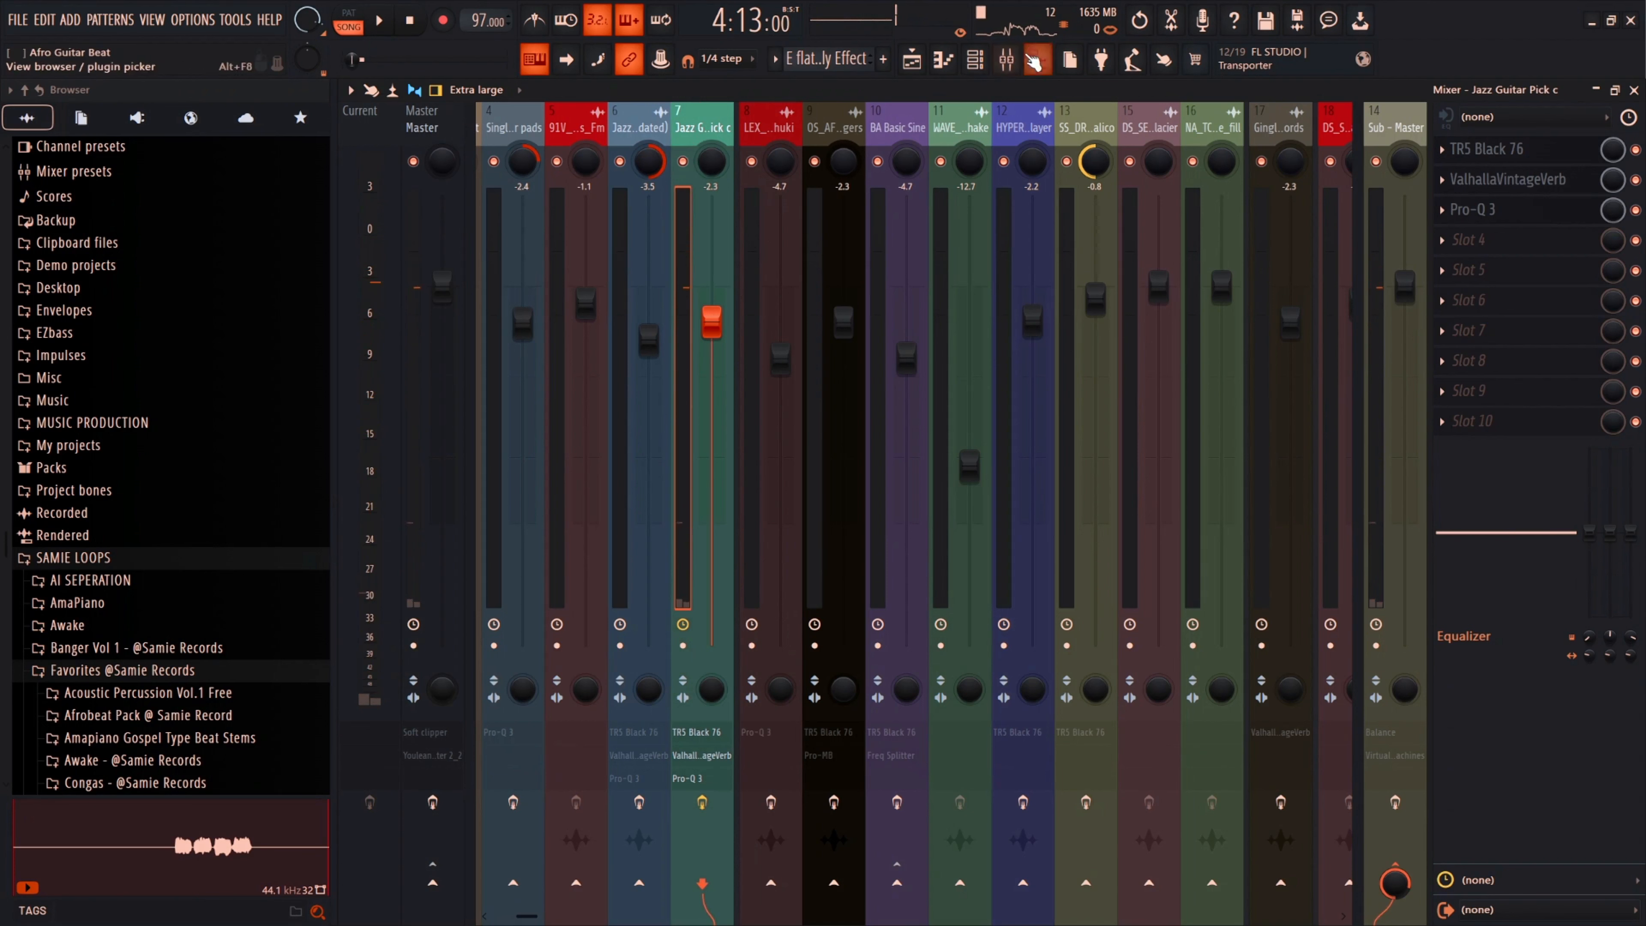
pyautogui.click(1395, 130)
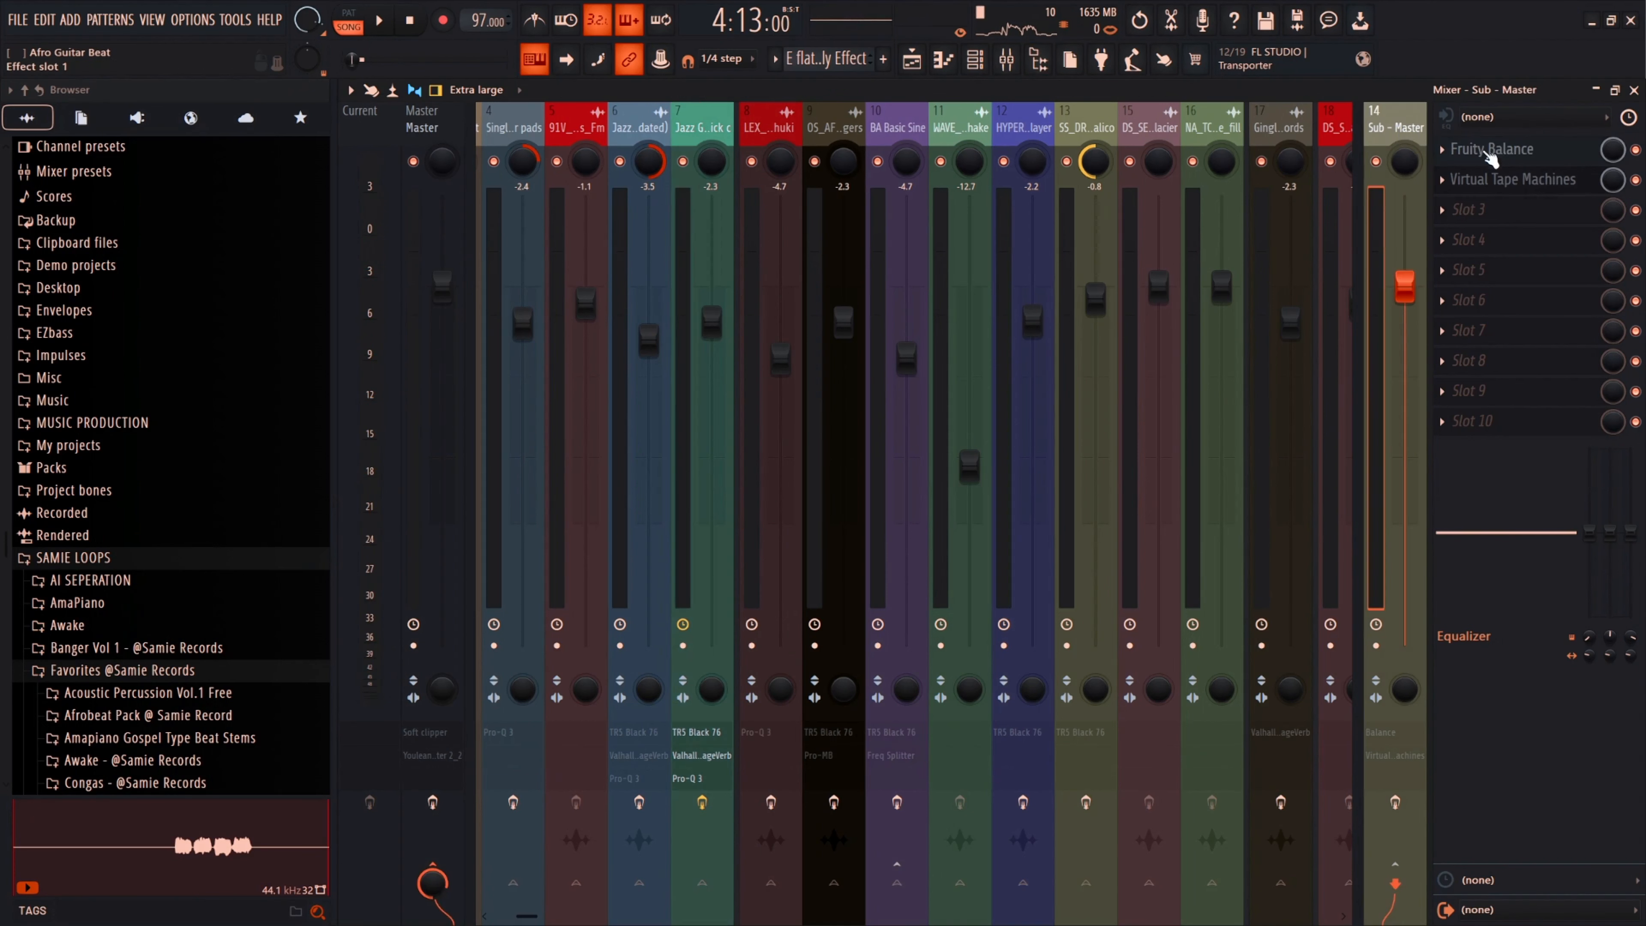
pyautogui.click(700, 132)
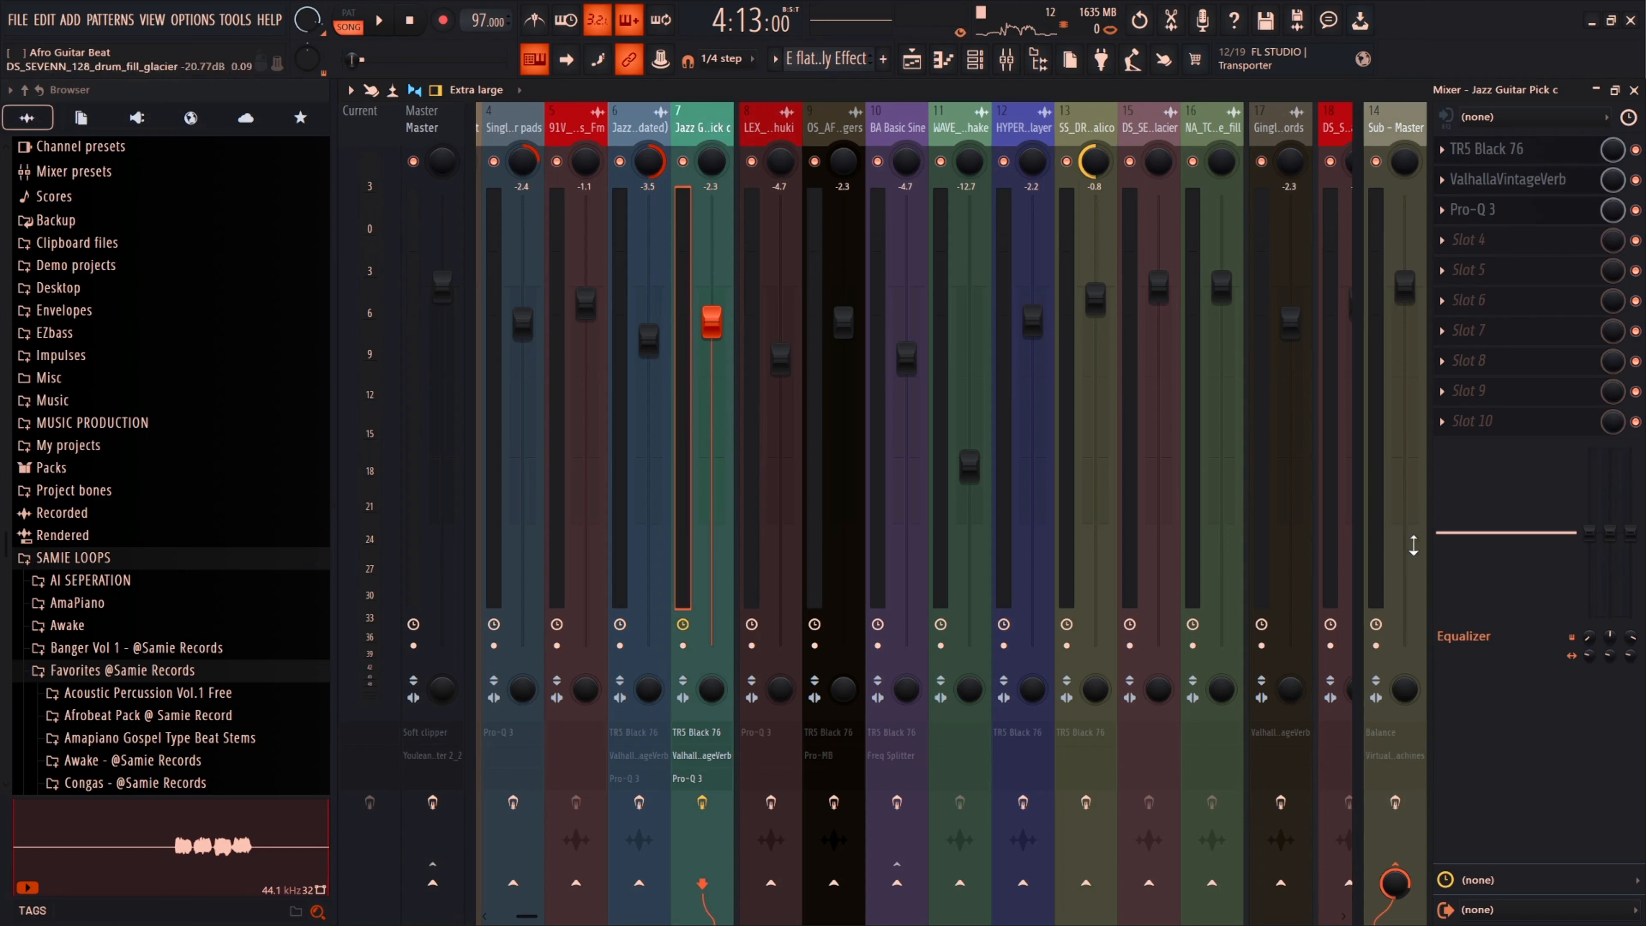
# - Enable the Sub - Master channel's effect slots, play the guitar through them, and stop playback
pyautogui.click(1411, 812)
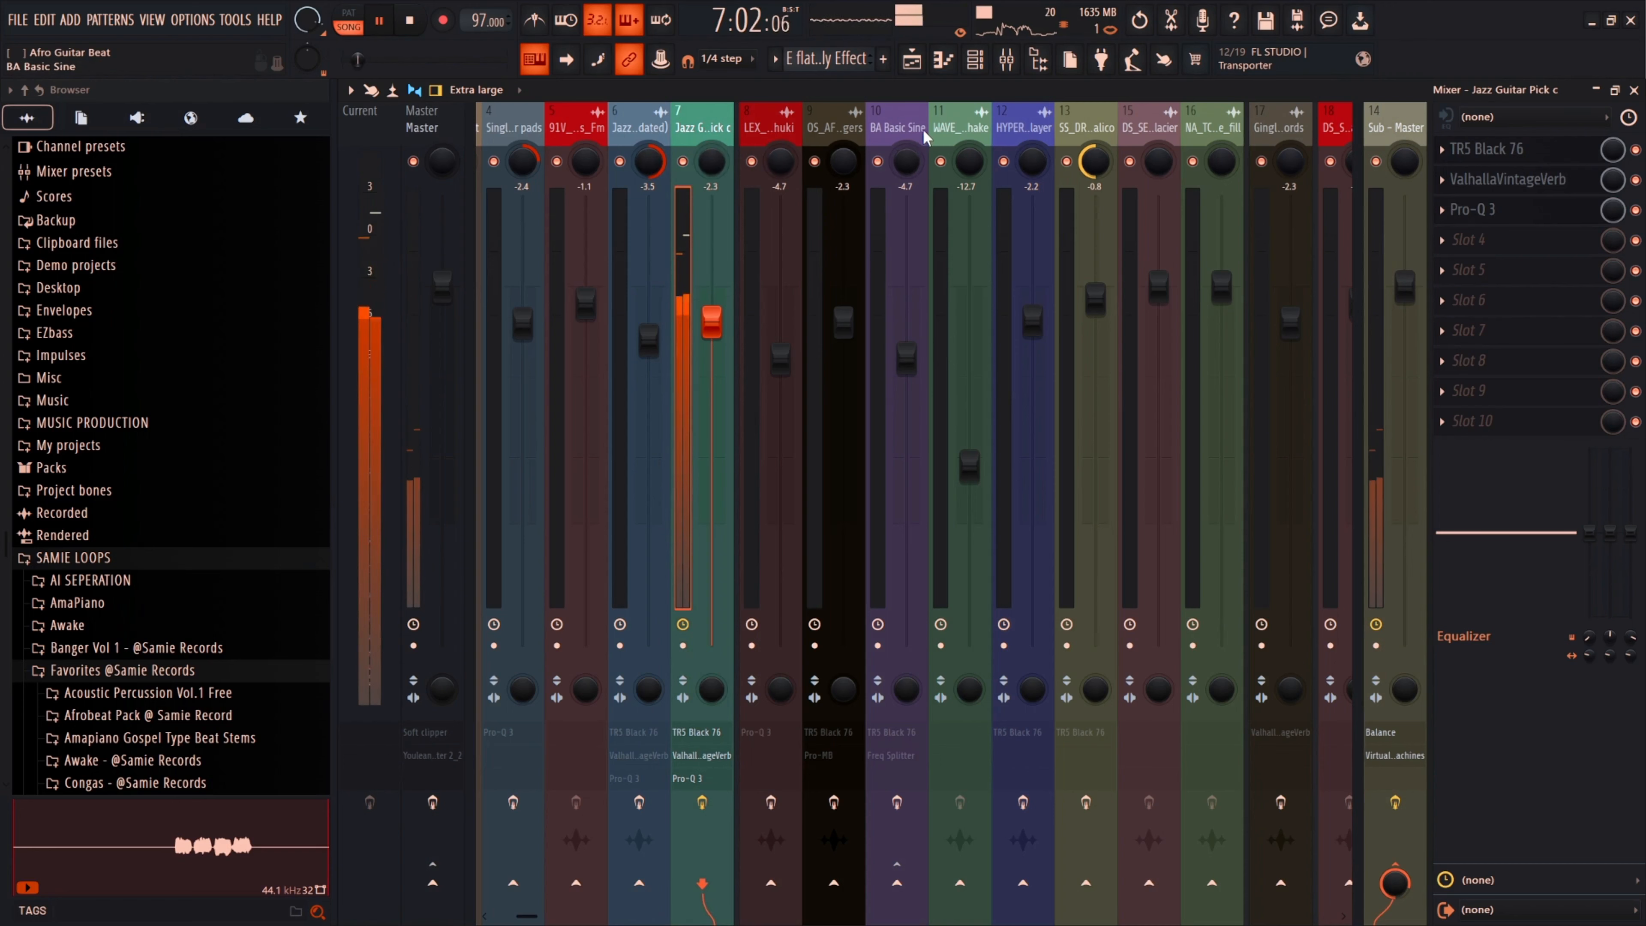
pyautogui.hscroll(5, 924, 128)
pyautogui.hscroll(-5, 923, 128)
pyautogui.hscroll(-1, 923, 128)
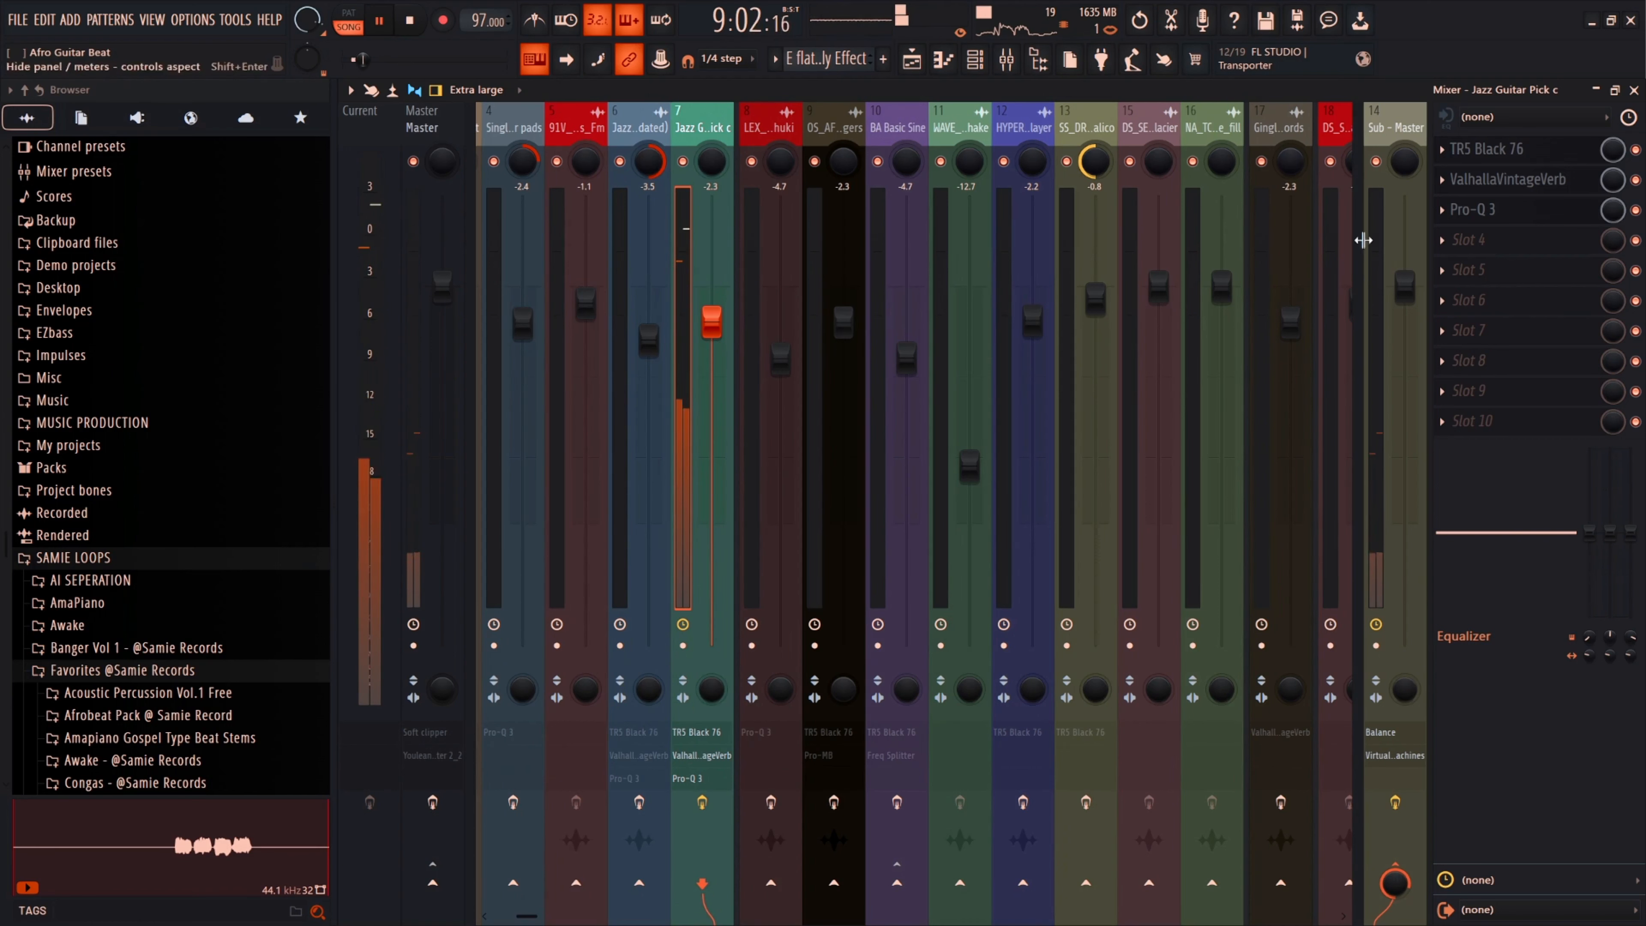
pyautogui.press('space')
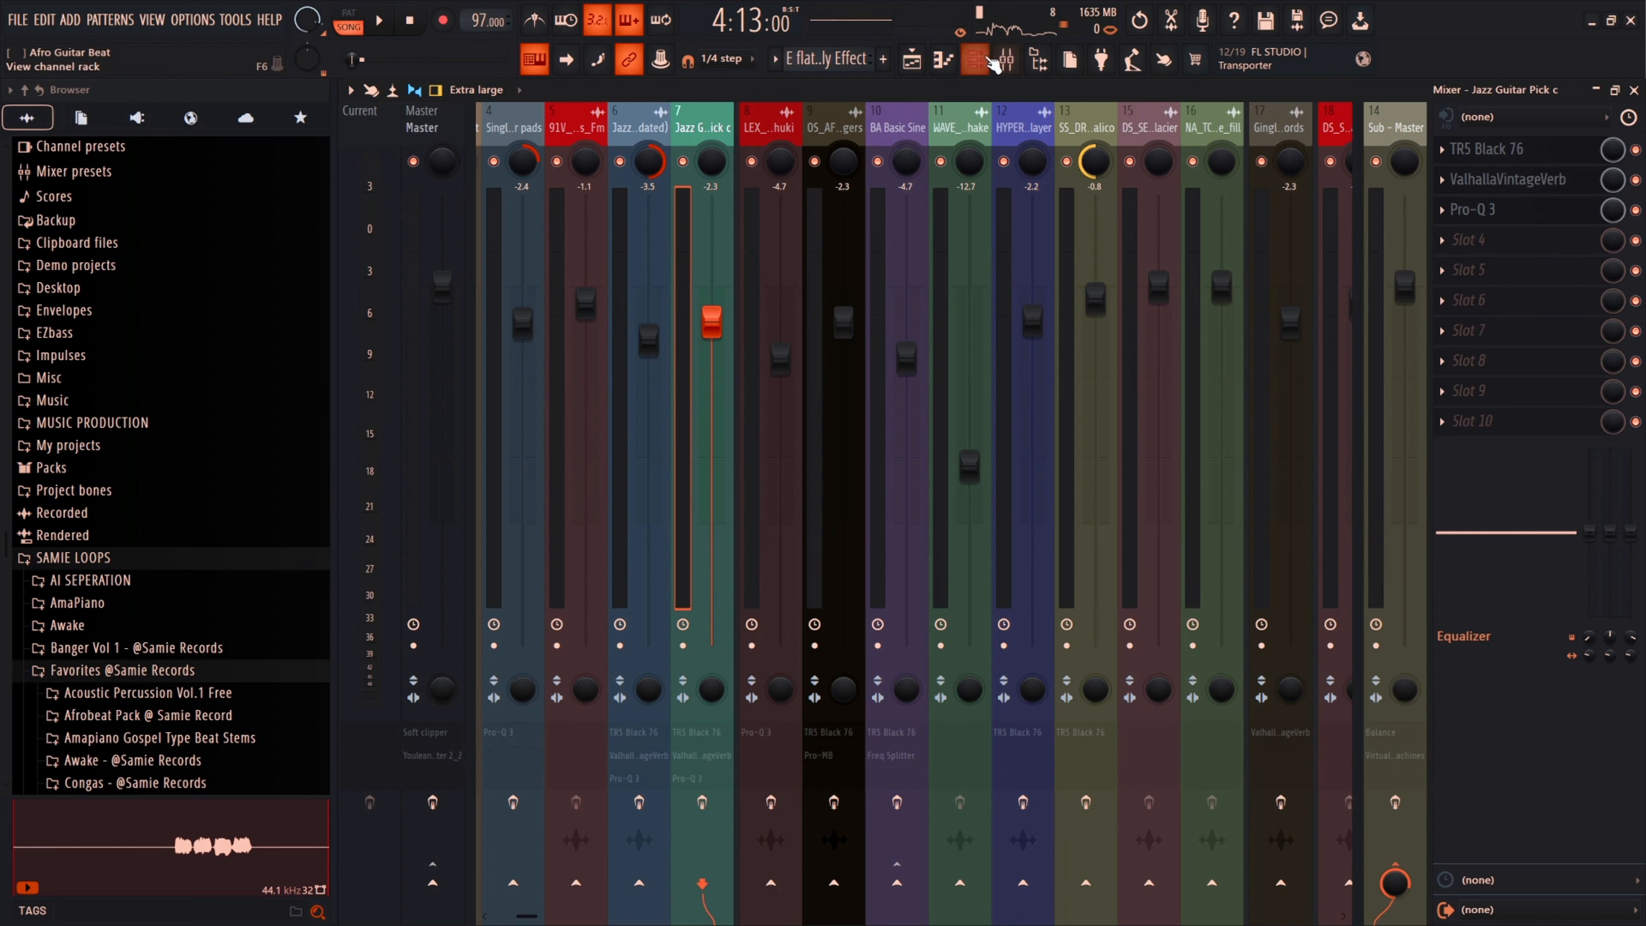
# - Return to the playlist, clear the time selection, and play Track 2's pads together with Track 3's guitar
pyautogui.click(987, 60)
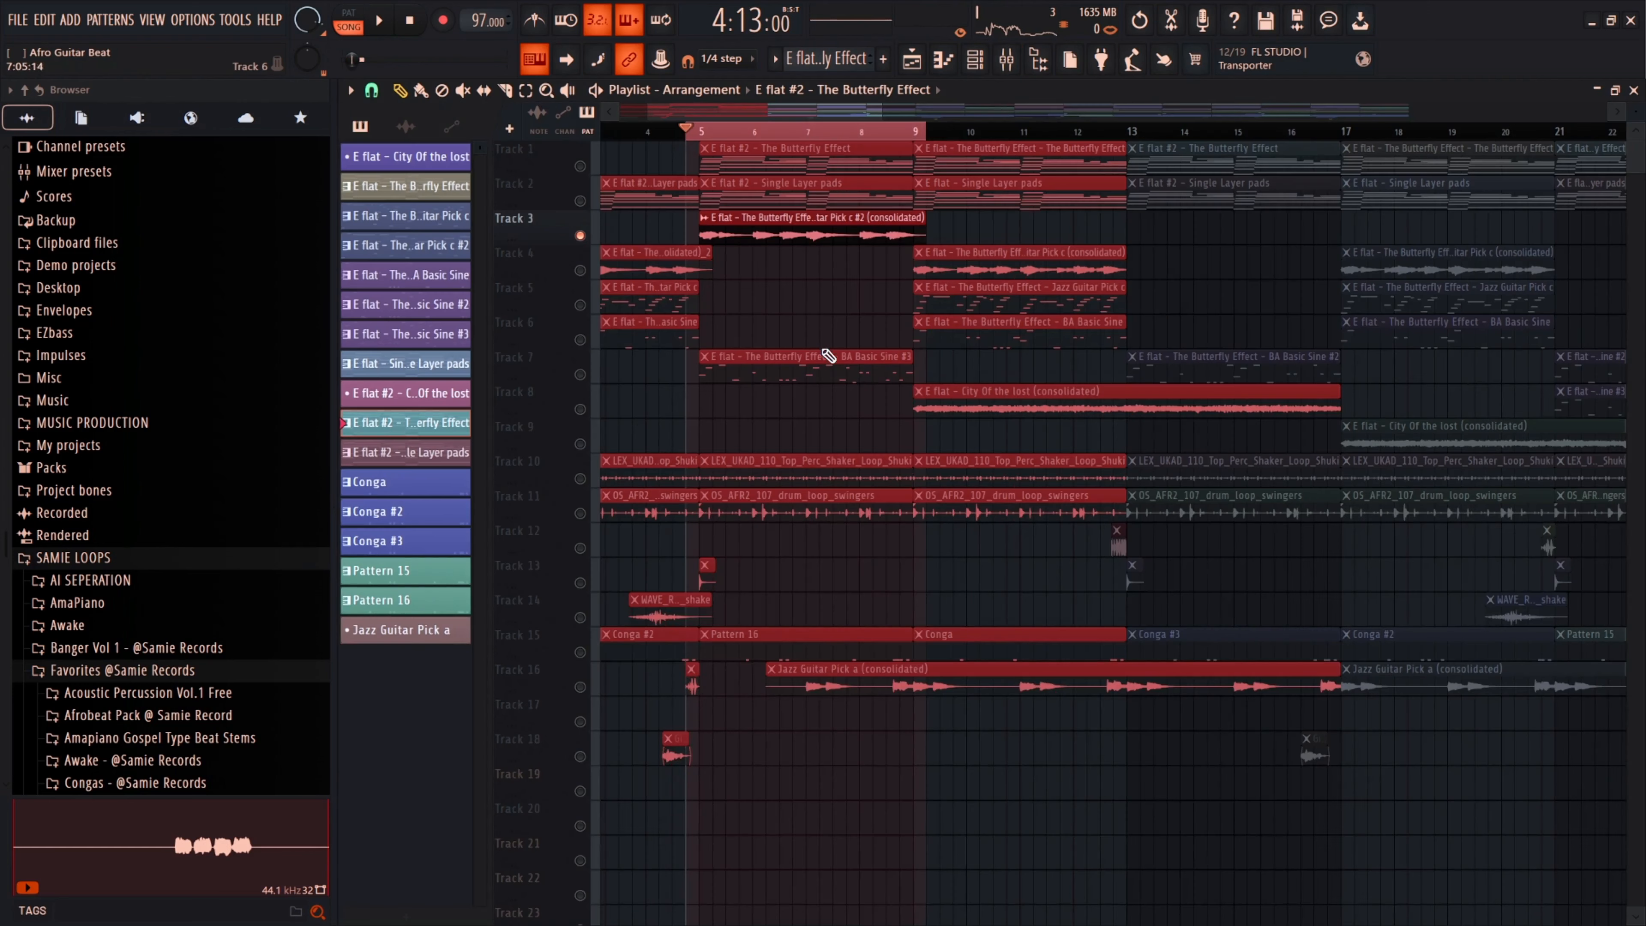
pyautogui.hotkey('ctrl', 'd')
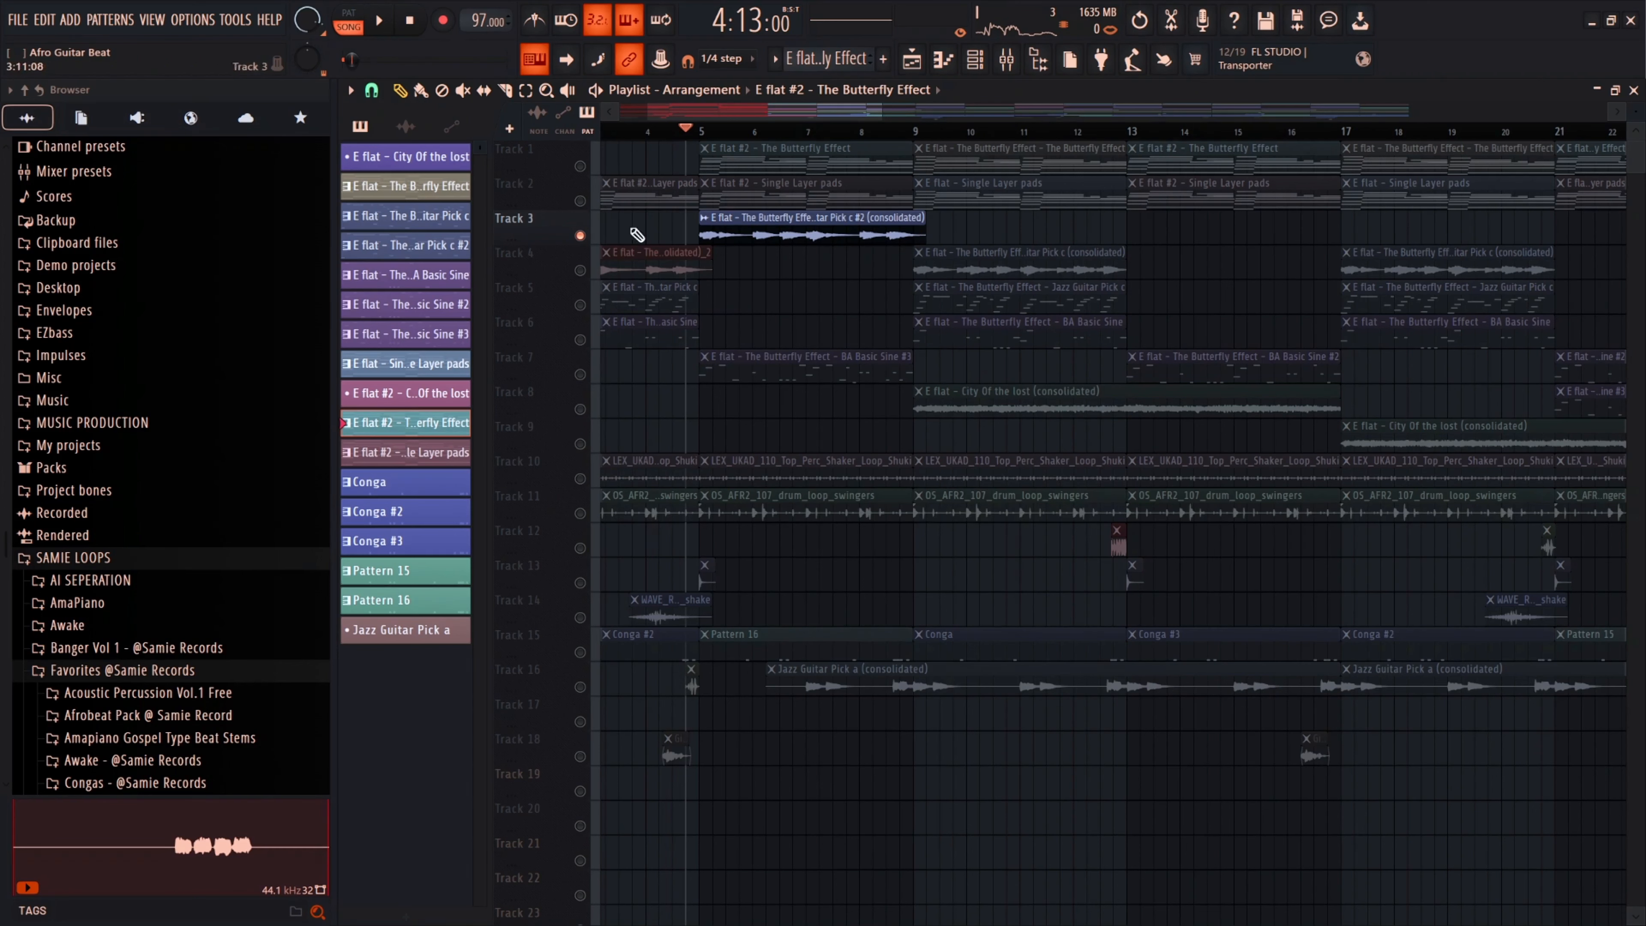
pyautogui.click(580, 201)
pyautogui.press('space')
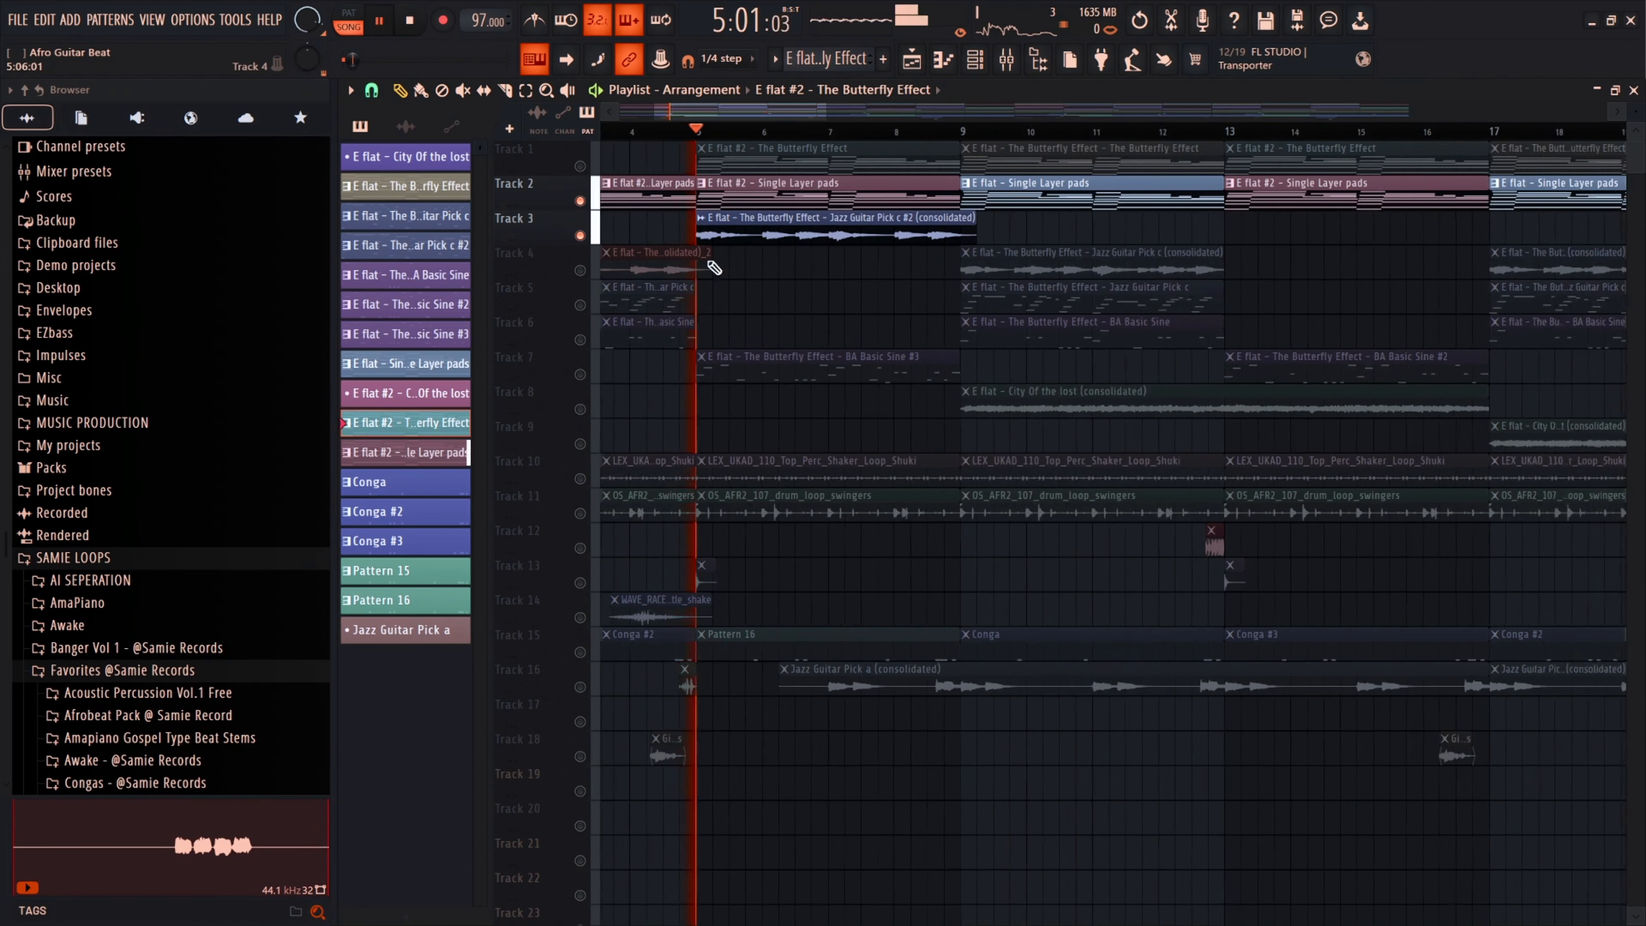
# - Enable Tracks 7, 10 and 15 alongside the pads and guitar, and play them together from bar 5
pyautogui.click(580, 374)
pyautogui.click(581, 480)
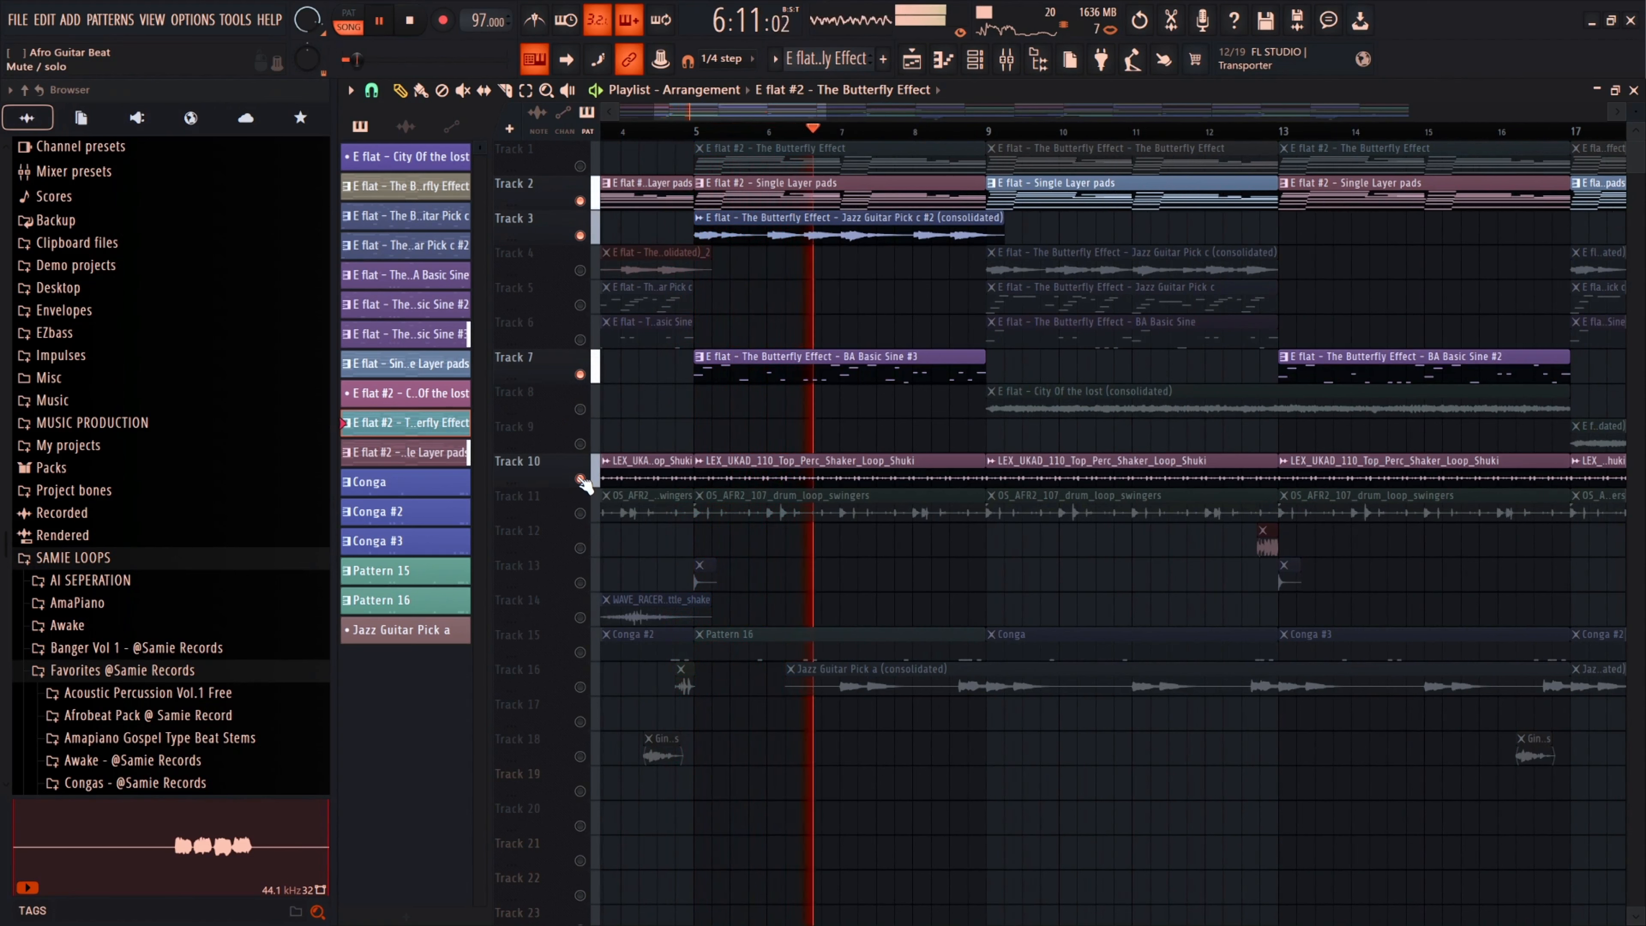
pyautogui.scroll(-3, 735, 412)
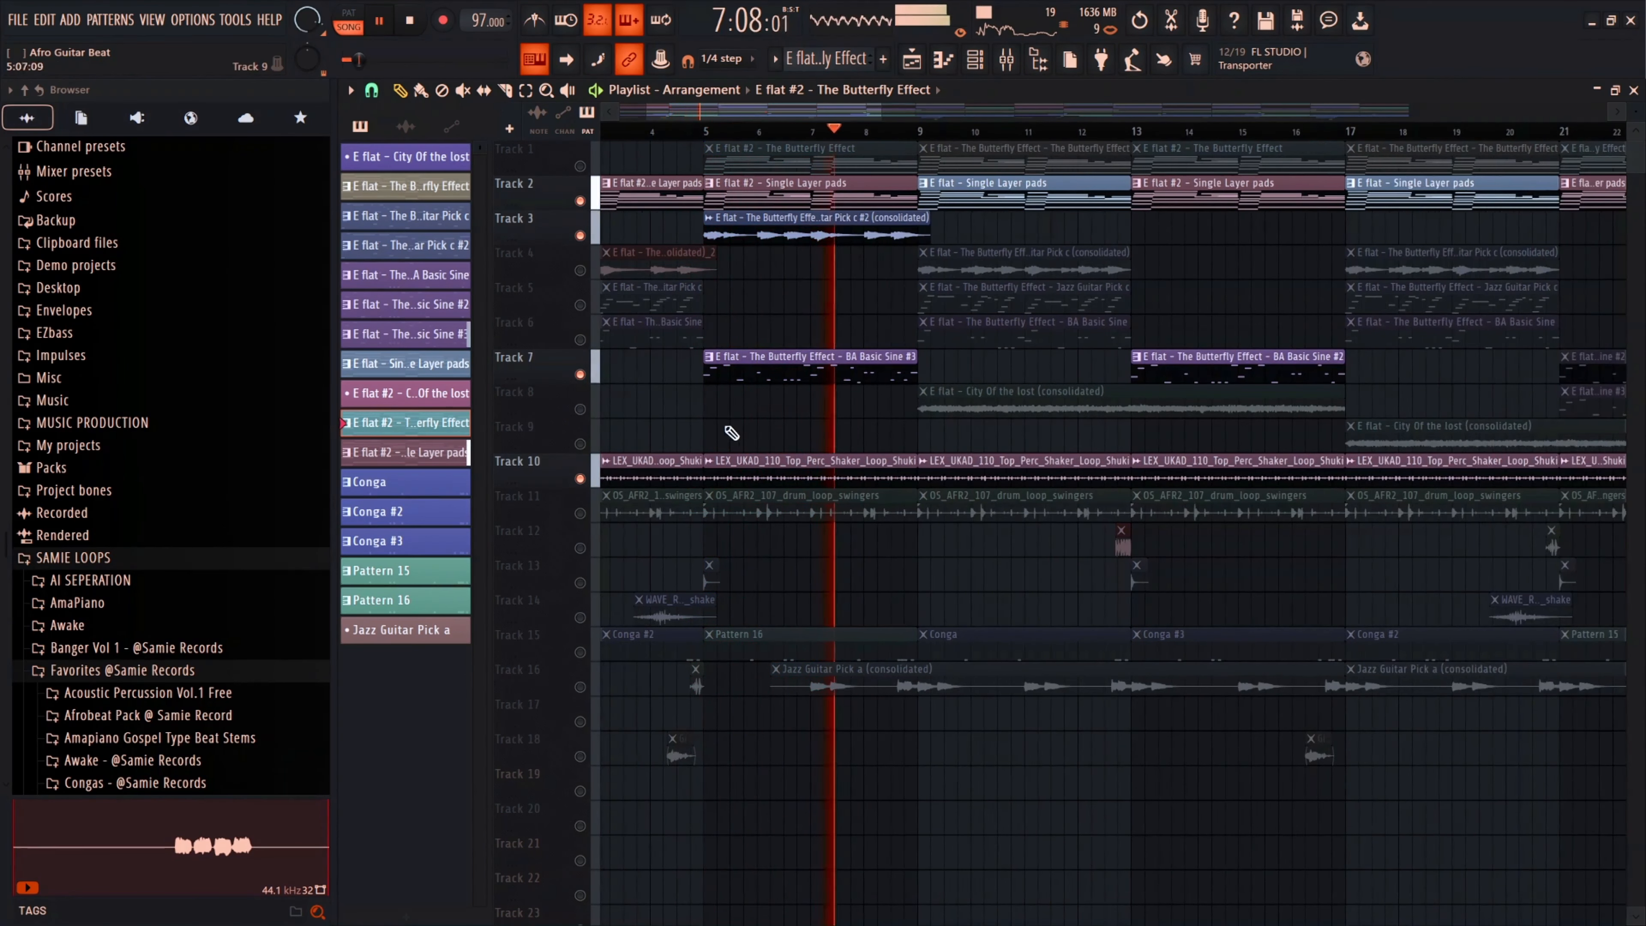
pyautogui.scroll(-2, 687, 456)
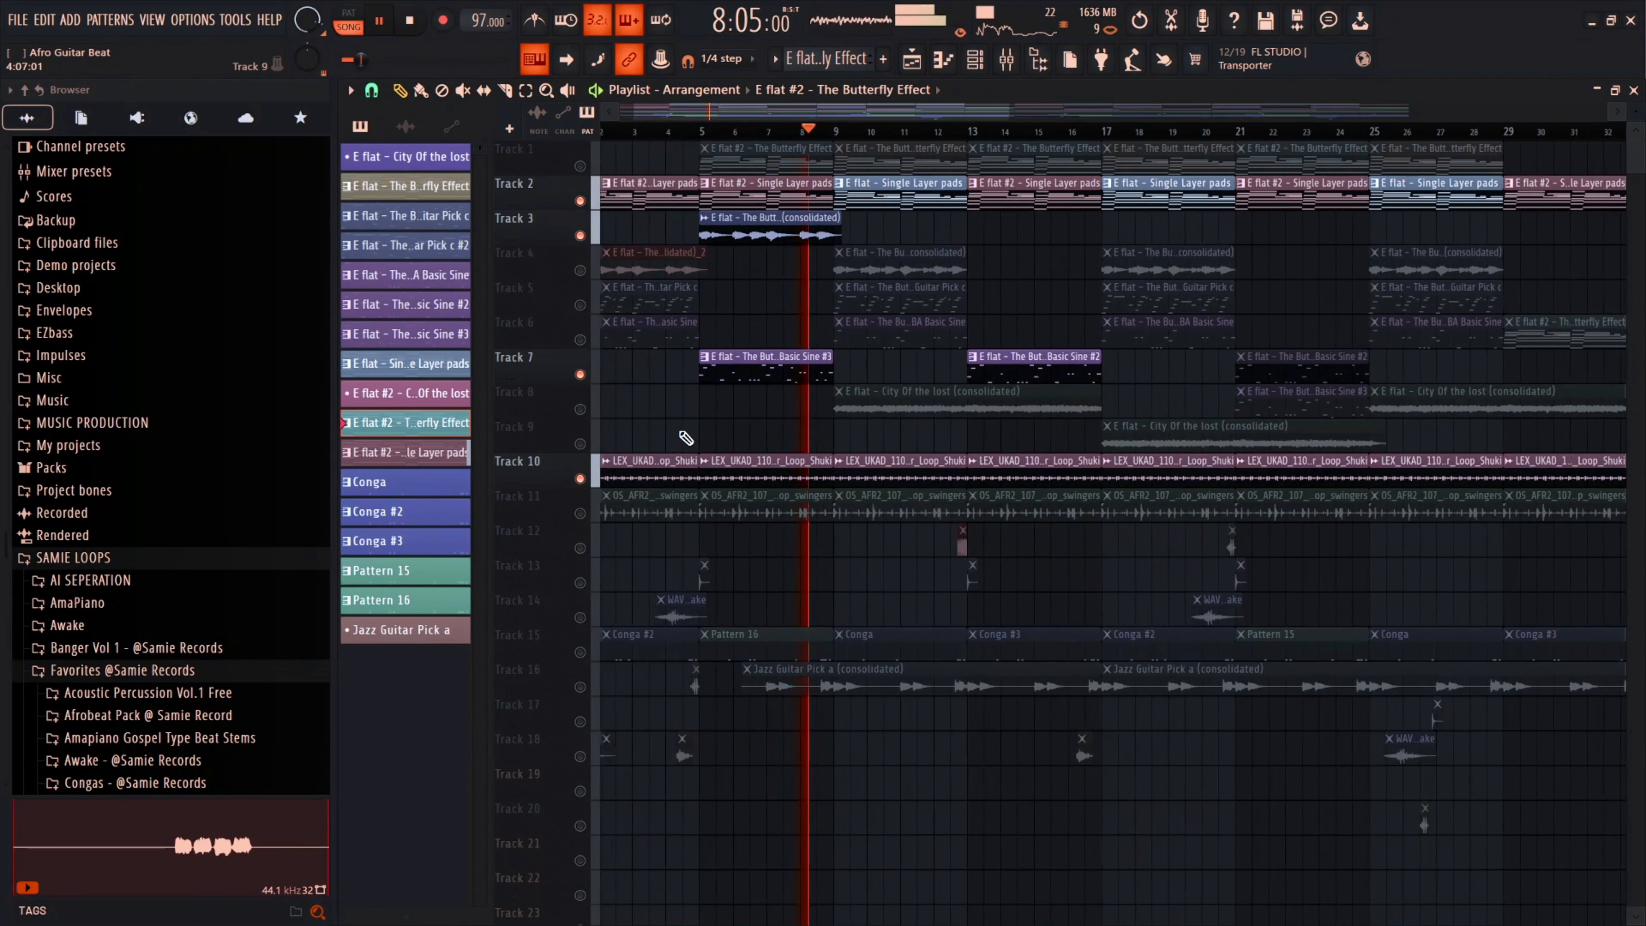
pyautogui.scroll(-2, 687, 455)
pyautogui.press('space')
pyautogui.click(580, 653)
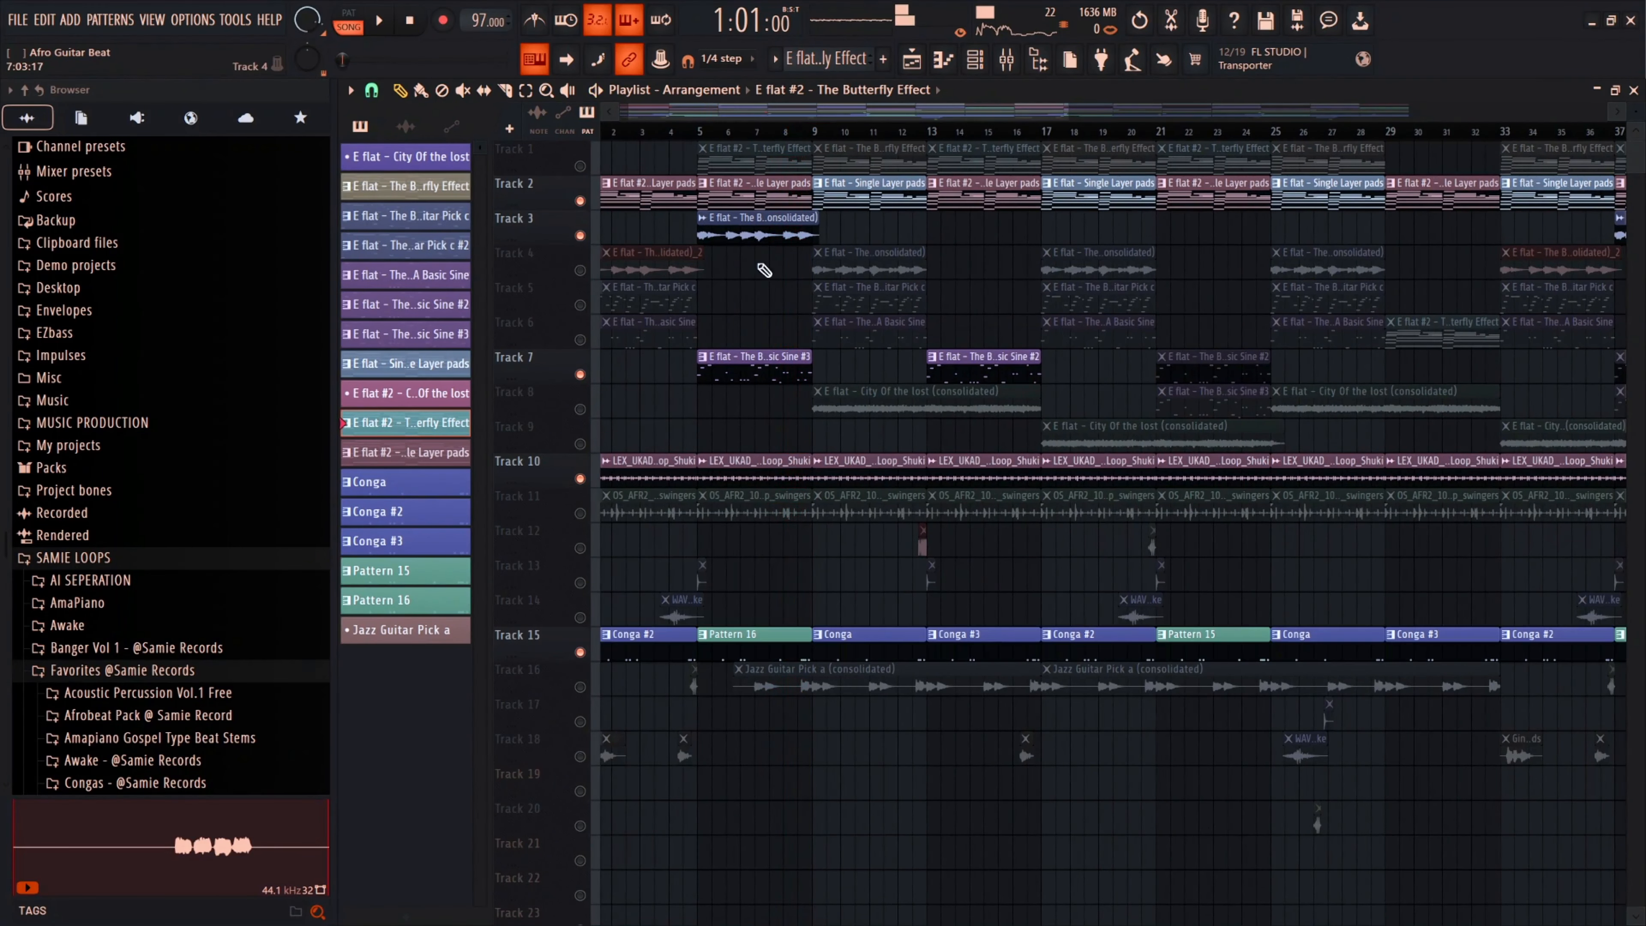
pyautogui.press('space')
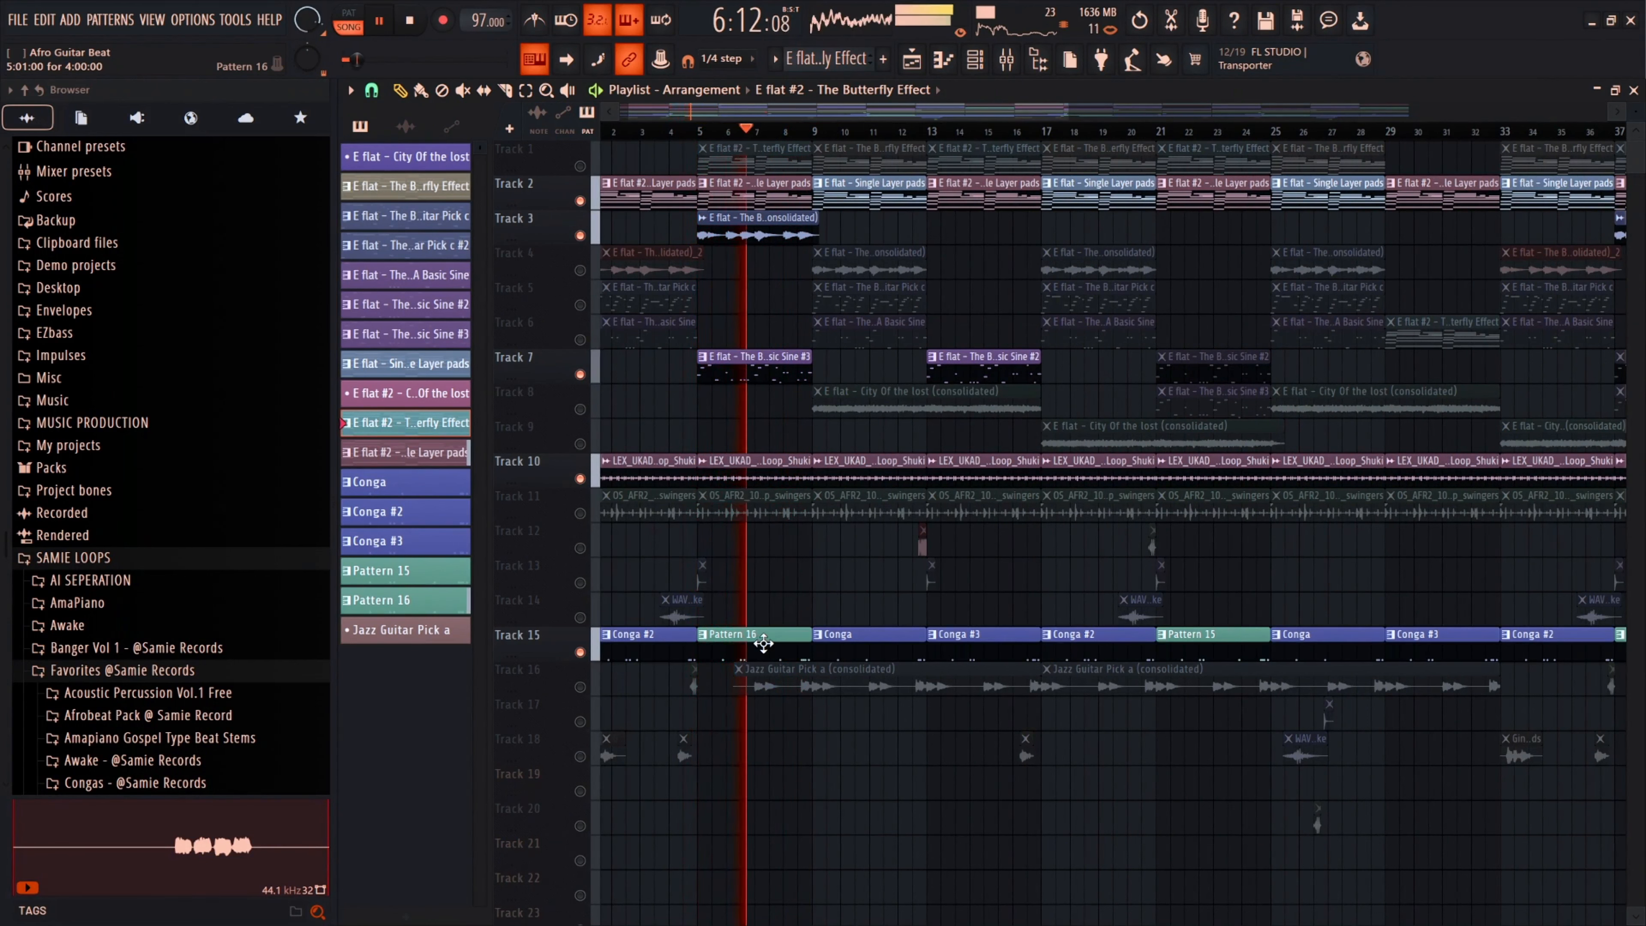
# - Open Track 15's Pattern 16 clip in the piano roll and play its conga notes alone in pattern mode
pyautogui.doubleClick(763, 644)
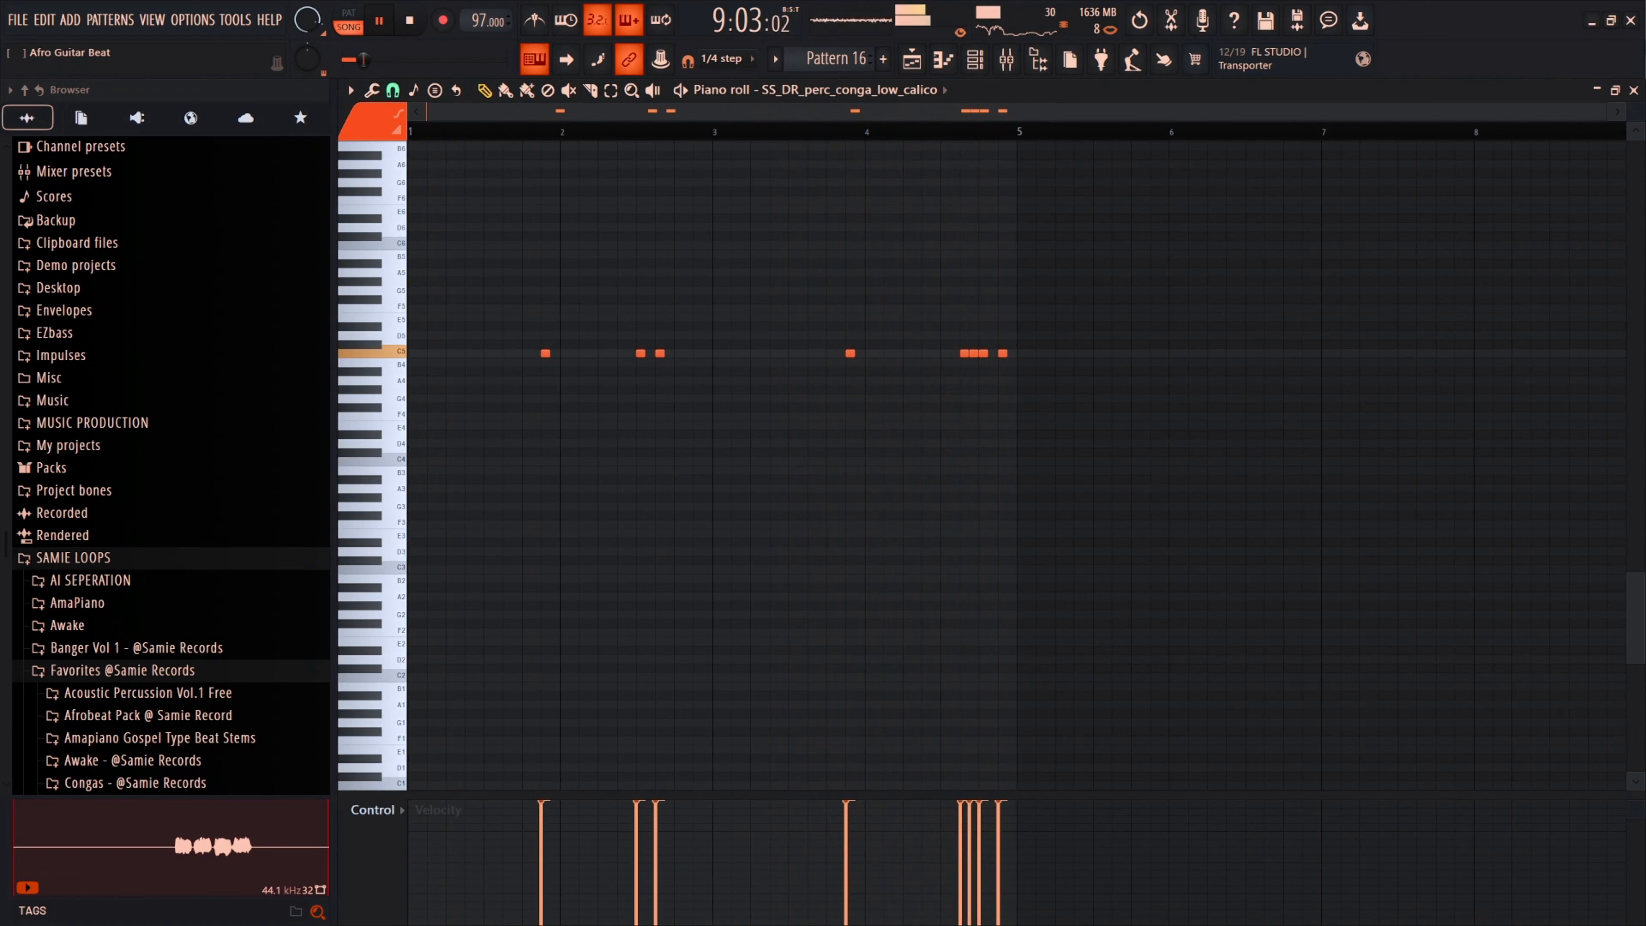
pyautogui.click(1637, 112)
pyautogui.click(506, 132)
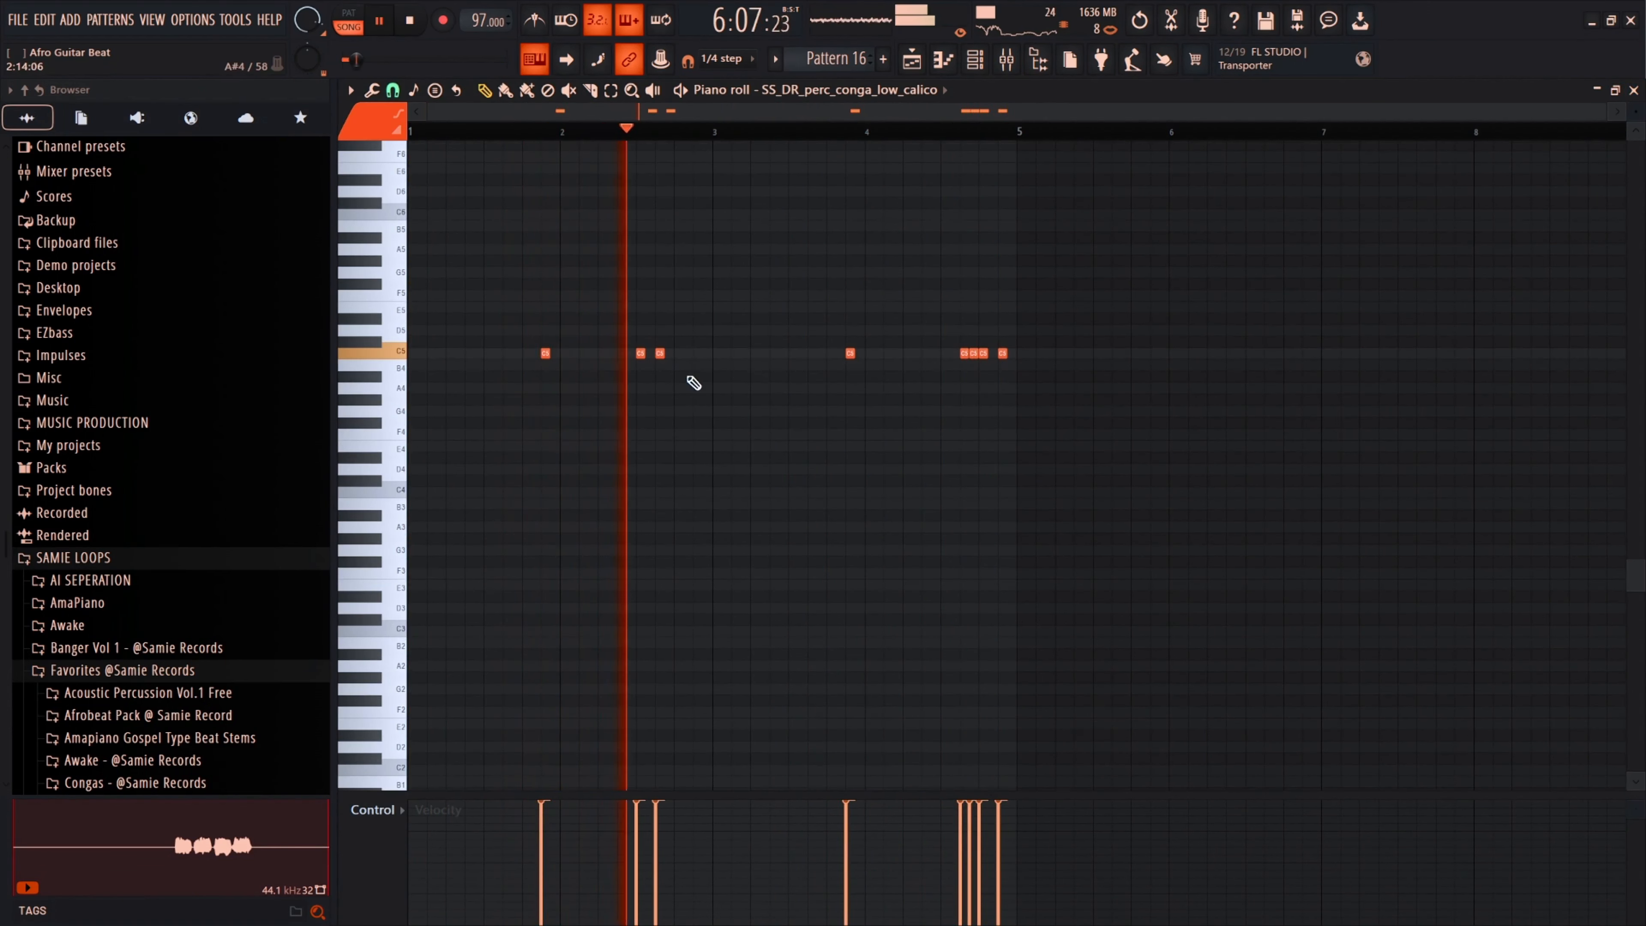
pyautogui.click(358, 19)
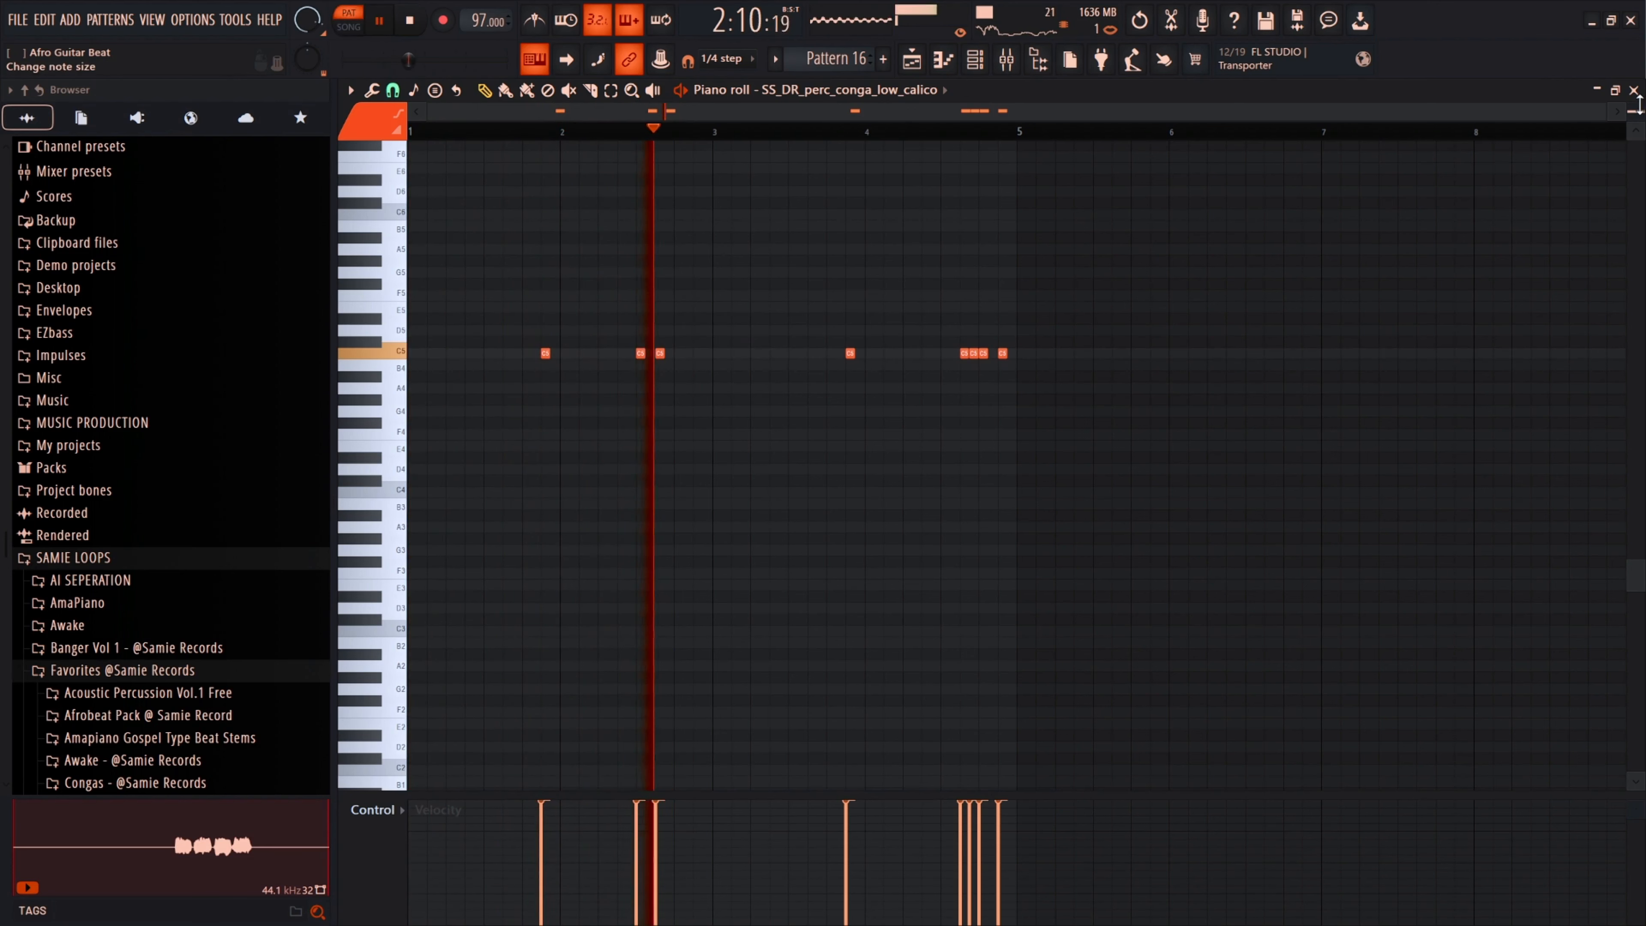
# - Leave the piano roll and inspect the SS_DR_perc_conga_low_calico channel's effects in the mixer
pyautogui.click(1636, 111)
pyautogui.click(1008, 63)
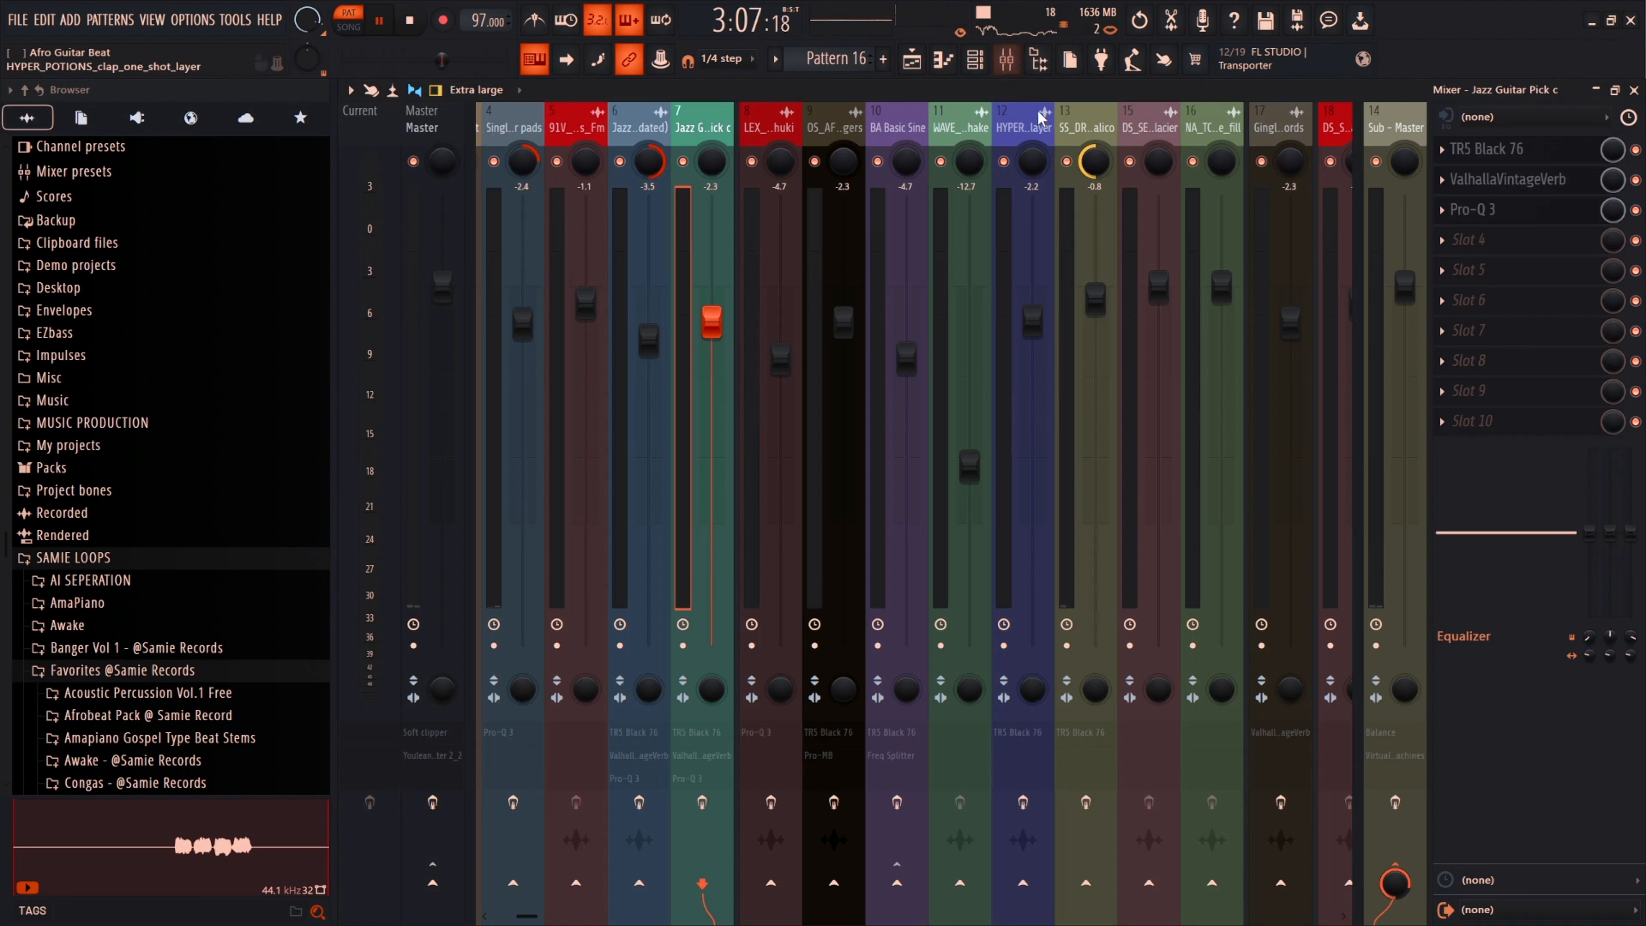
pyautogui.click(1099, 170)
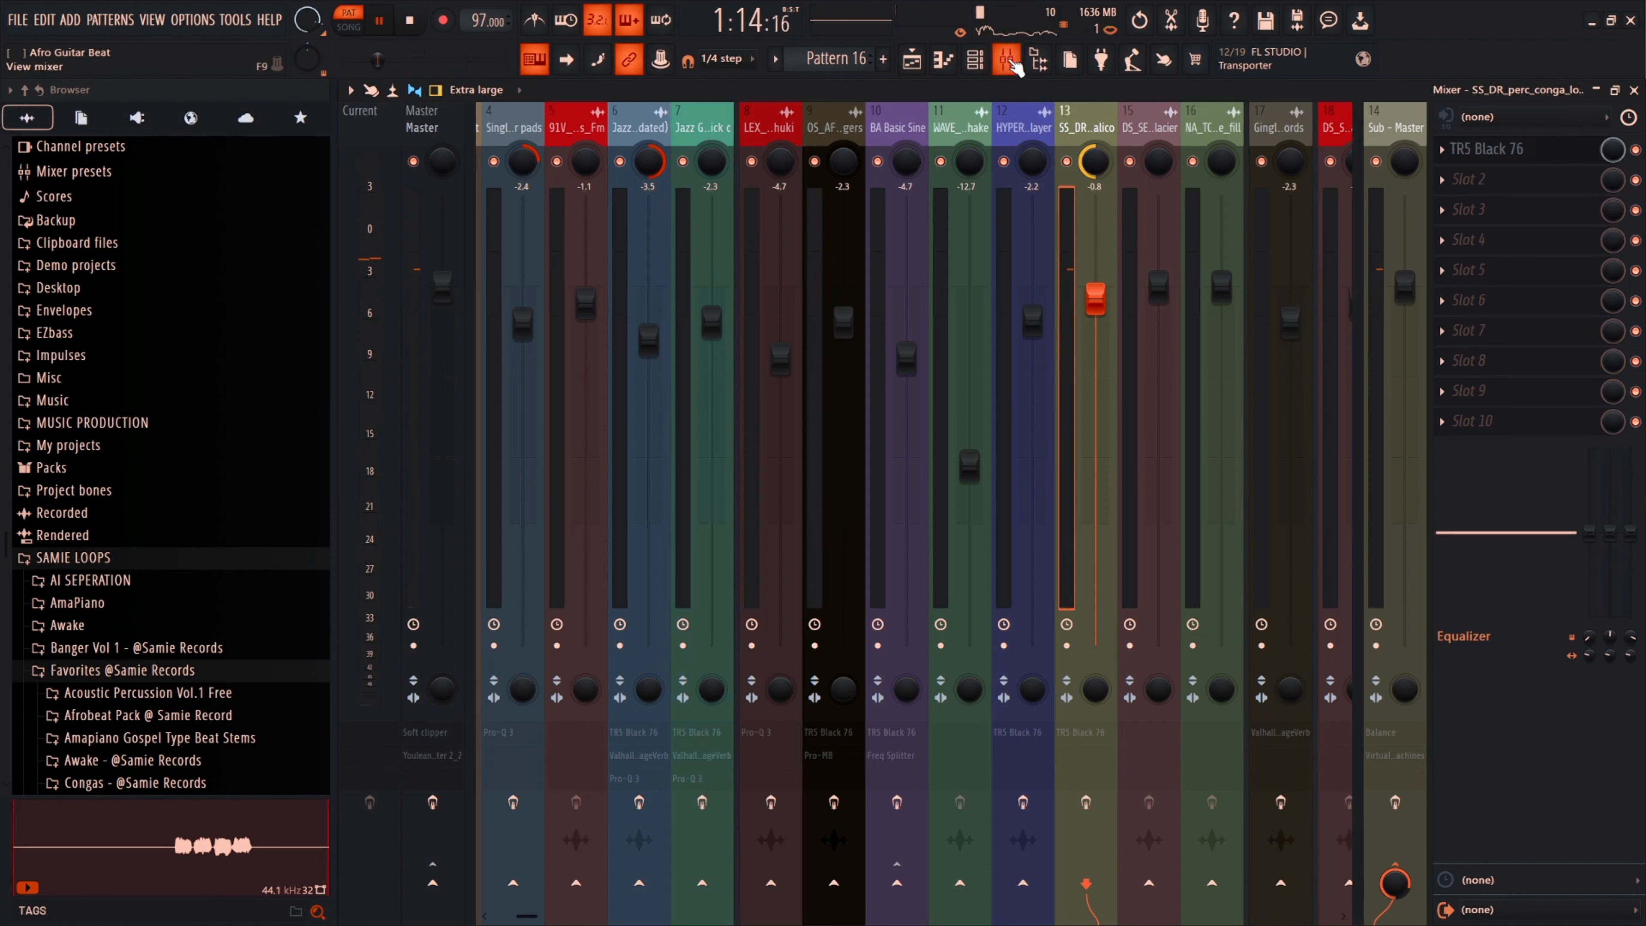
# - Return to the playlist, play the song from bar 5, and solo Track 11's drum loop
pyautogui.click(912, 59)
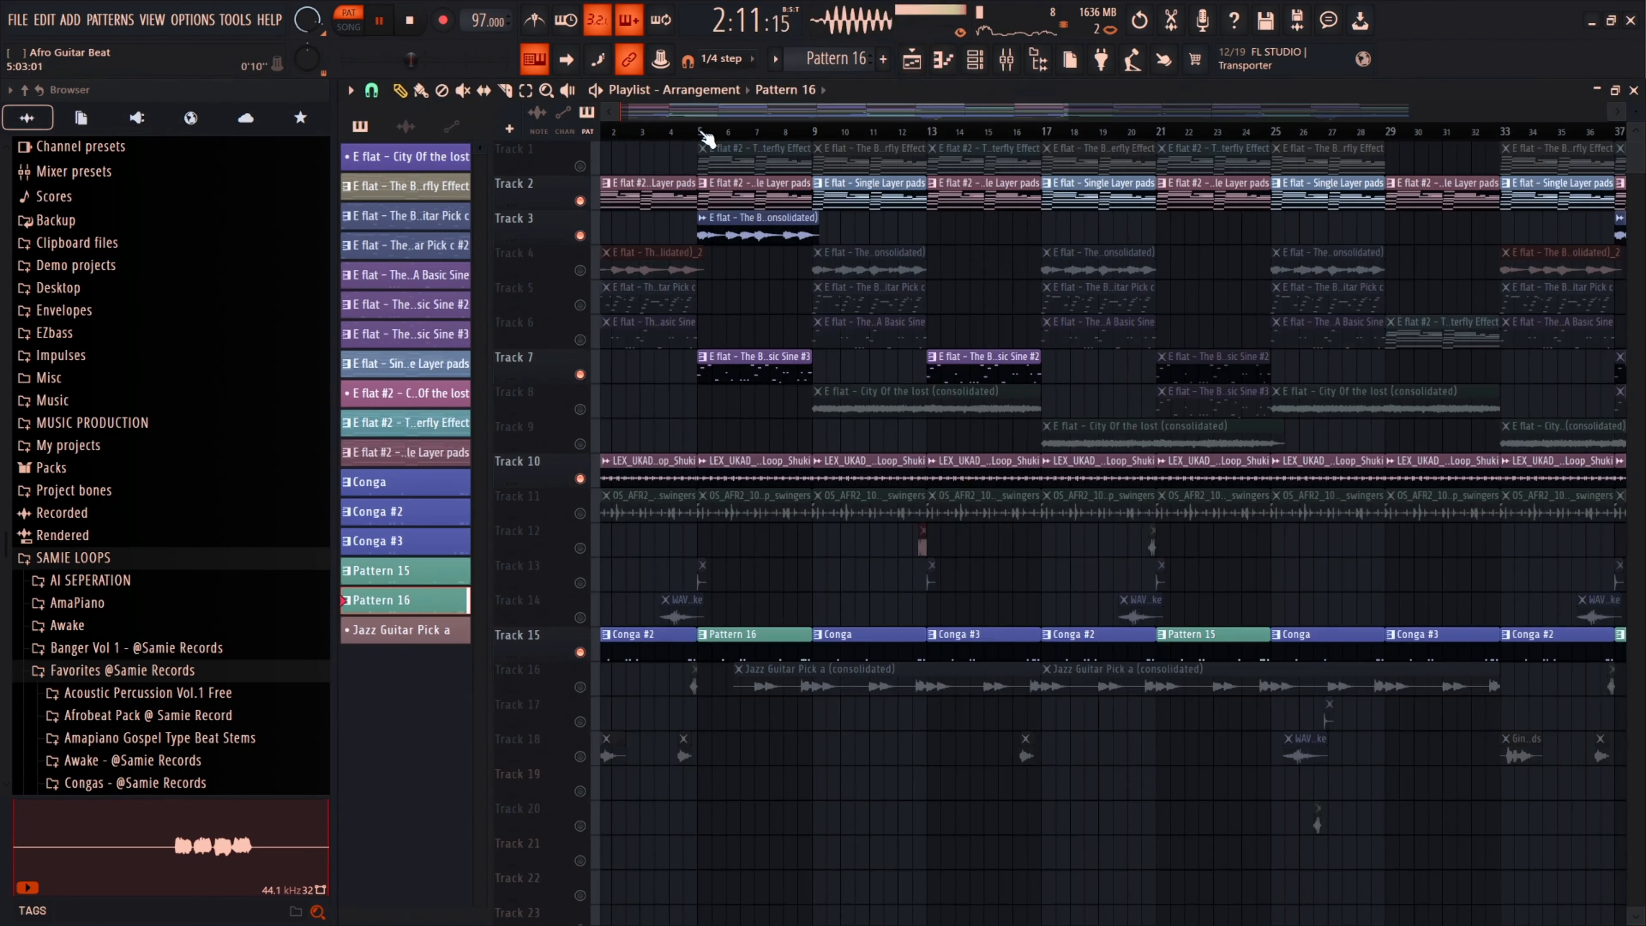
pyautogui.click(706, 138)
pyautogui.scroll(-1, 648, 506)
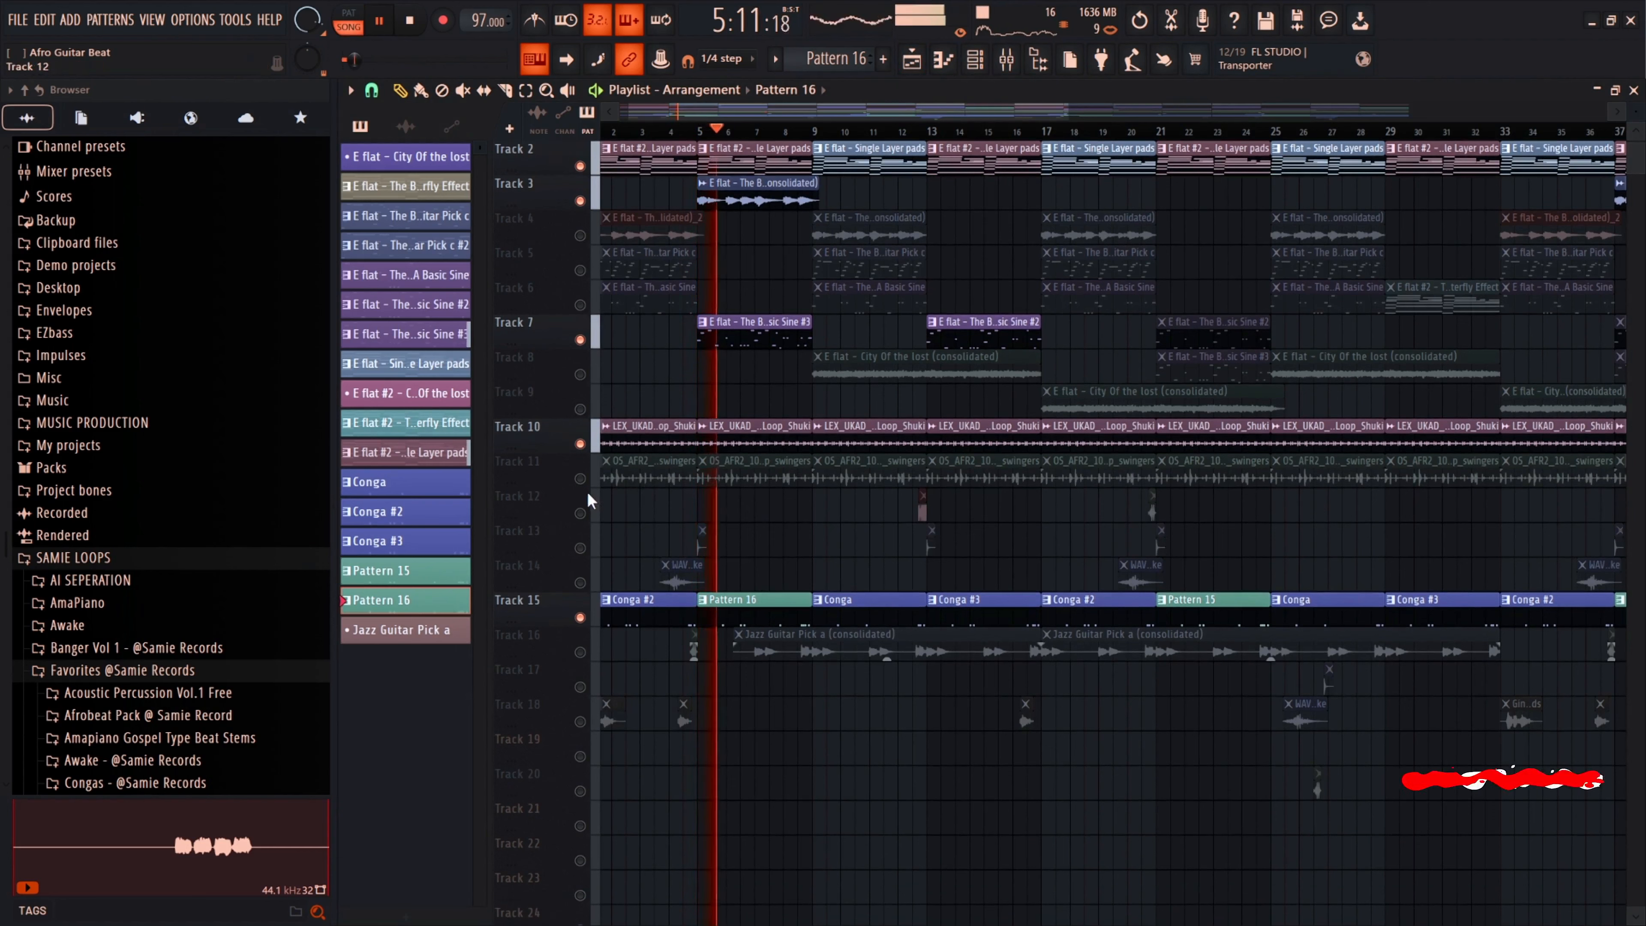
pyautogui.rightClick(580, 478)
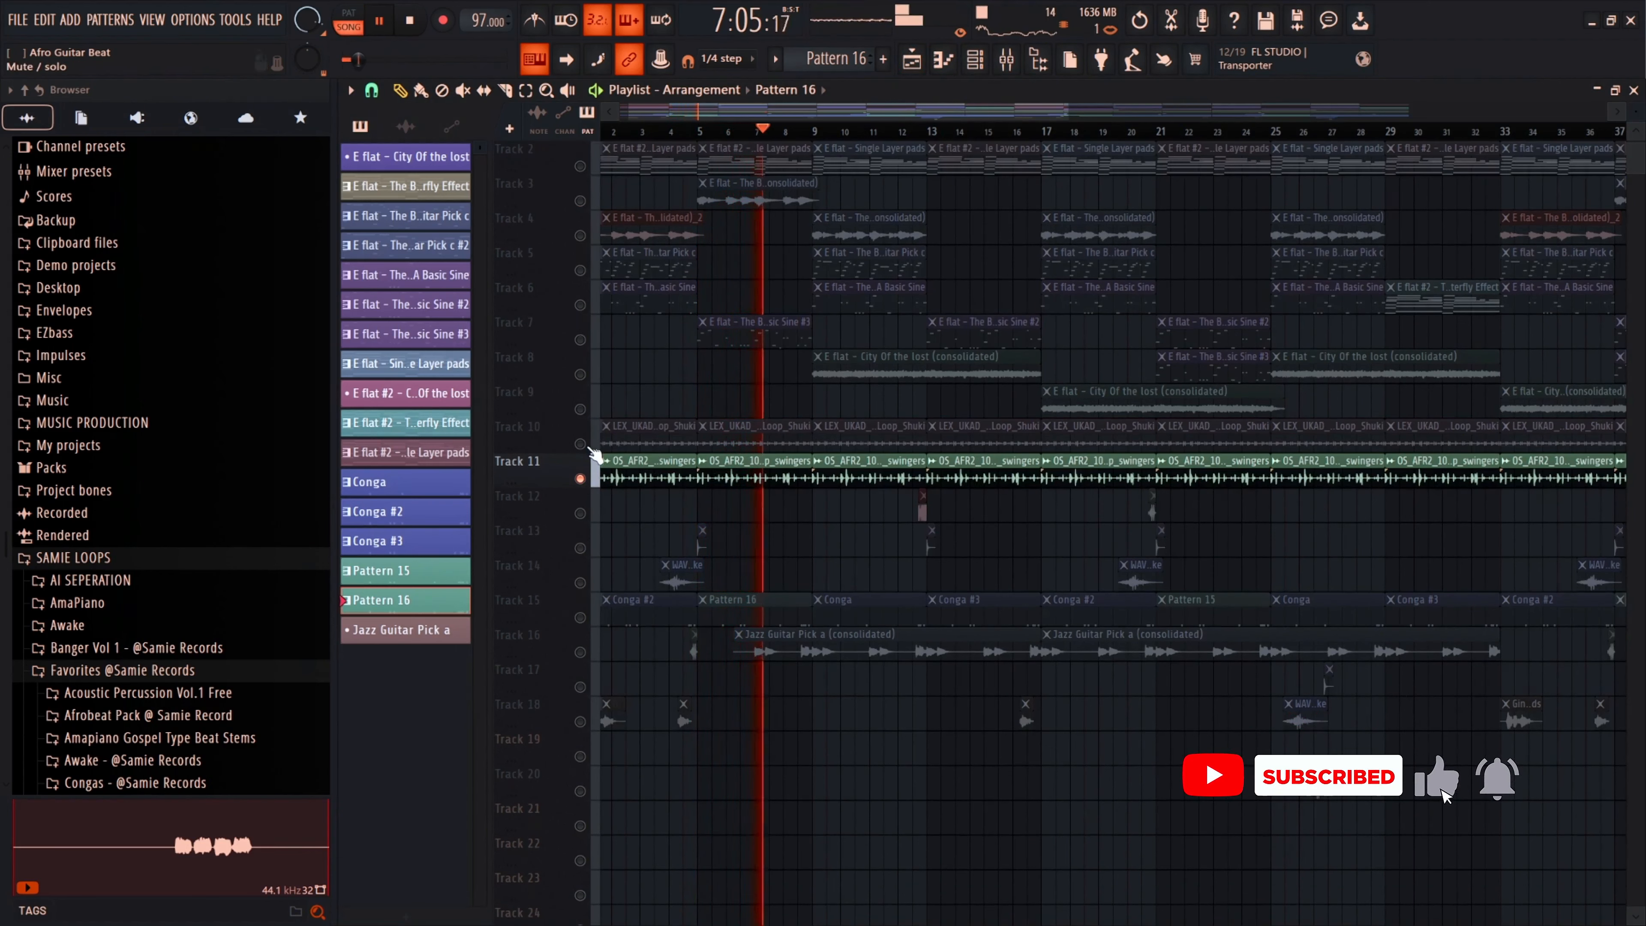
# - Enable Tracks 10, 9, 7, 6 and 5 alongside Track 11, and stop playback
pyautogui.click(580, 444)
pyautogui.click(580, 409)
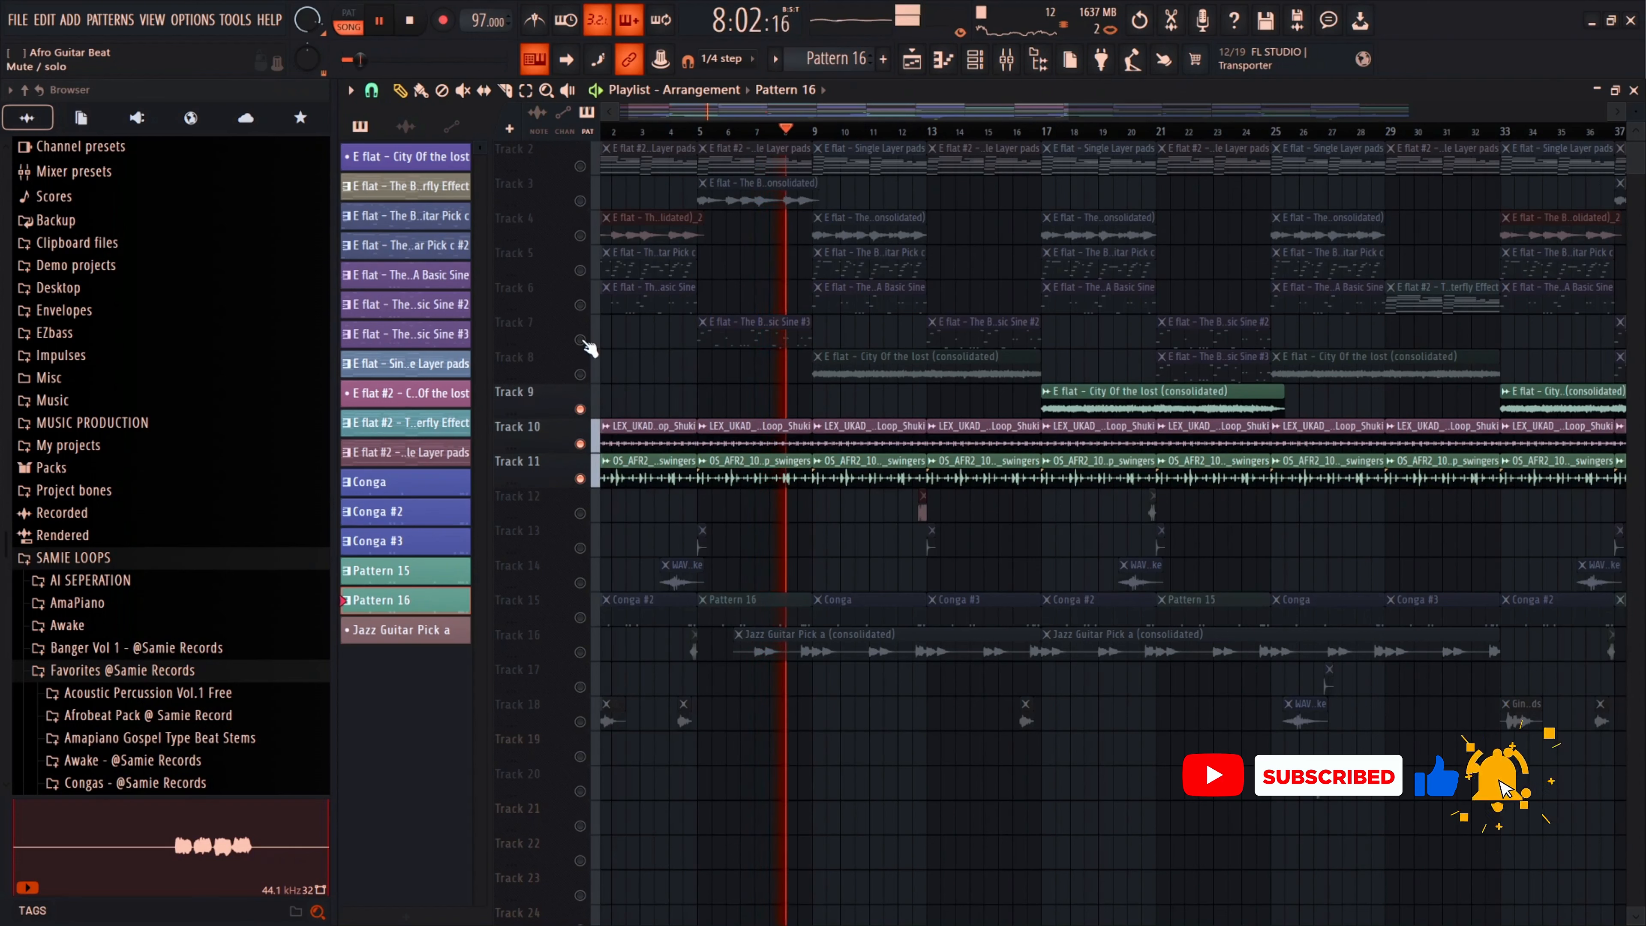
pyautogui.click(580, 340)
pyautogui.click(580, 305)
pyautogui.click(580, 270)
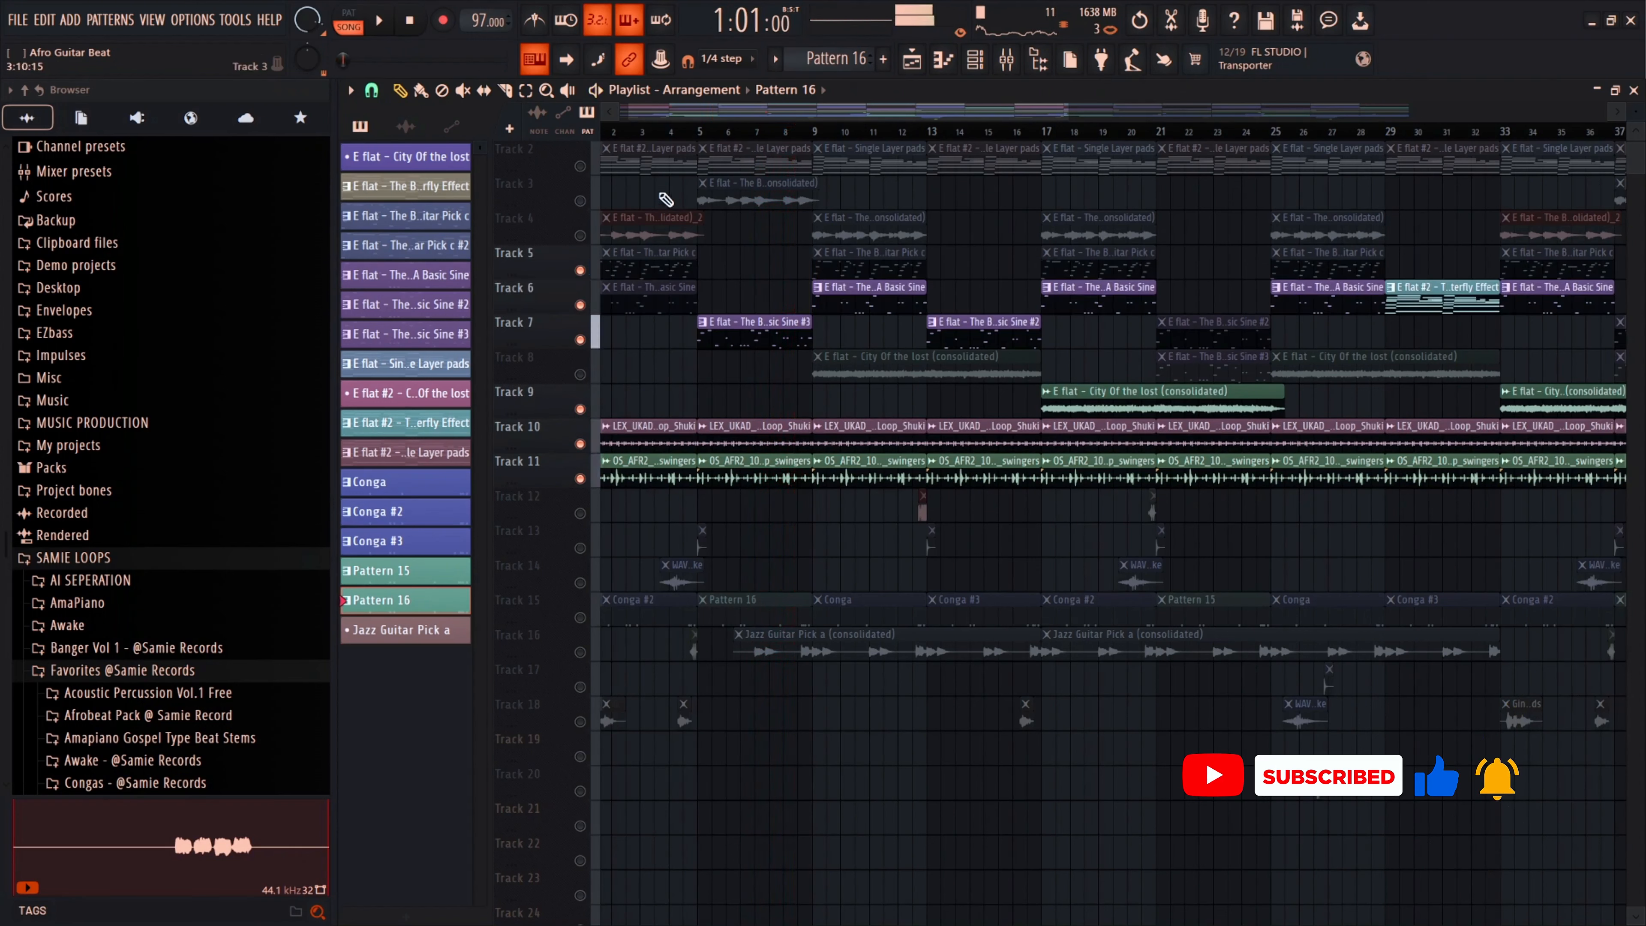
# - Unmute all tracks, play the full arrangement from bar 5 through bar 11, and stop playback
pyautogui.click(579, 165)
pyautogui.click(580, 166)
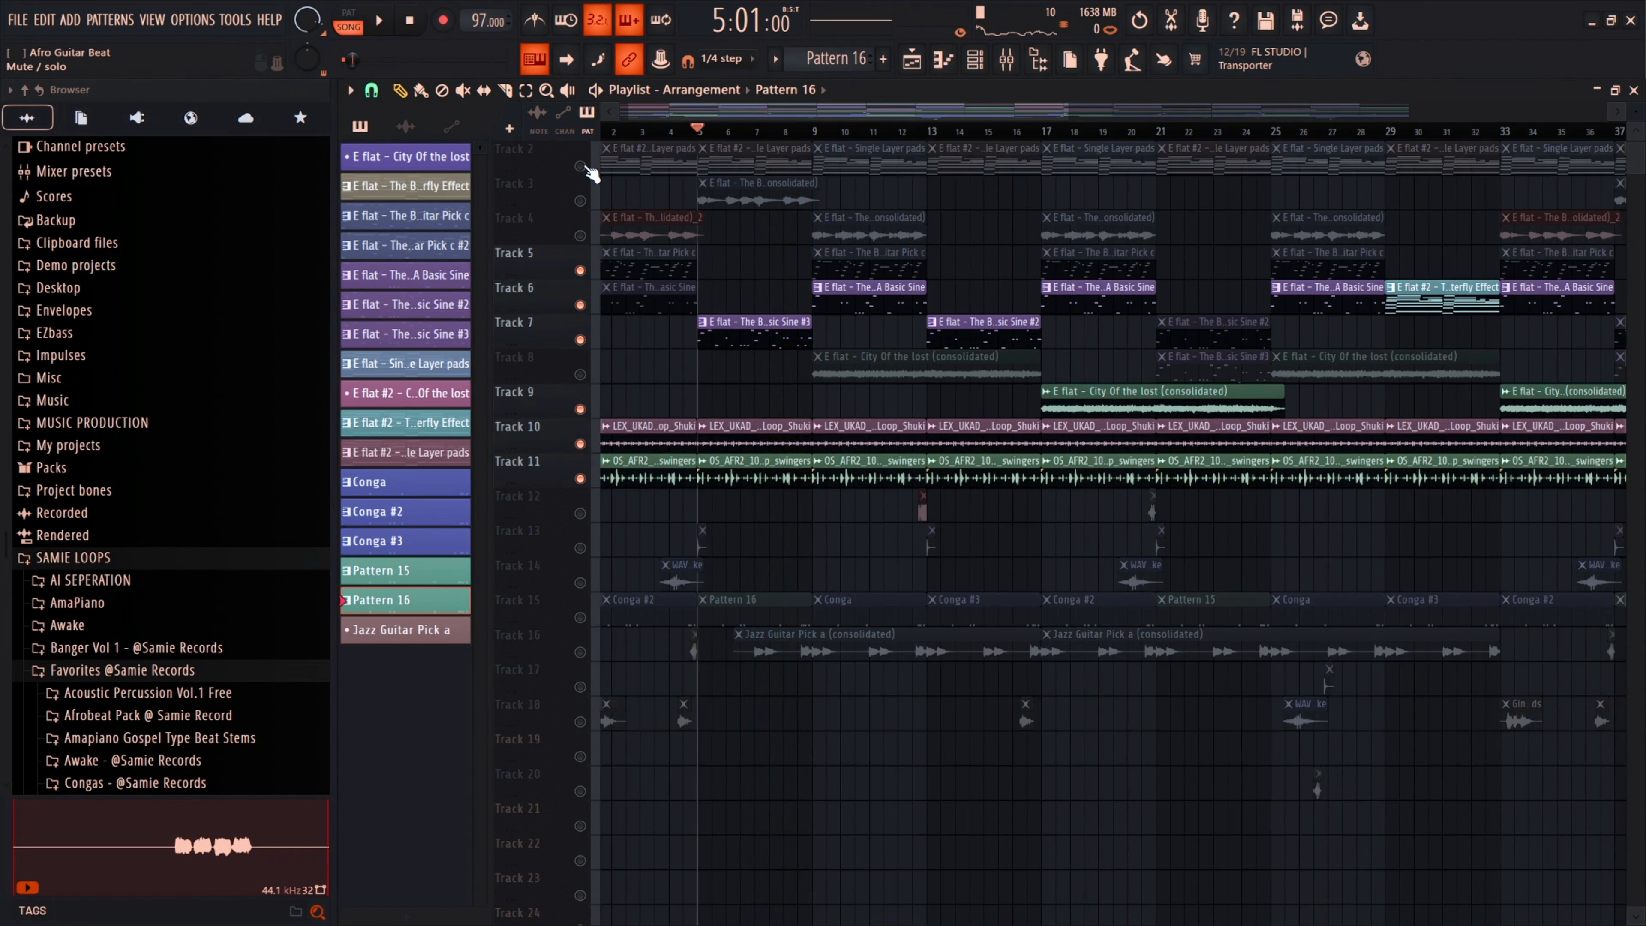
pyautogui.rightClick(580, 166)
pyautogui.rightClick(580, 166)
pyautogui.press('space')
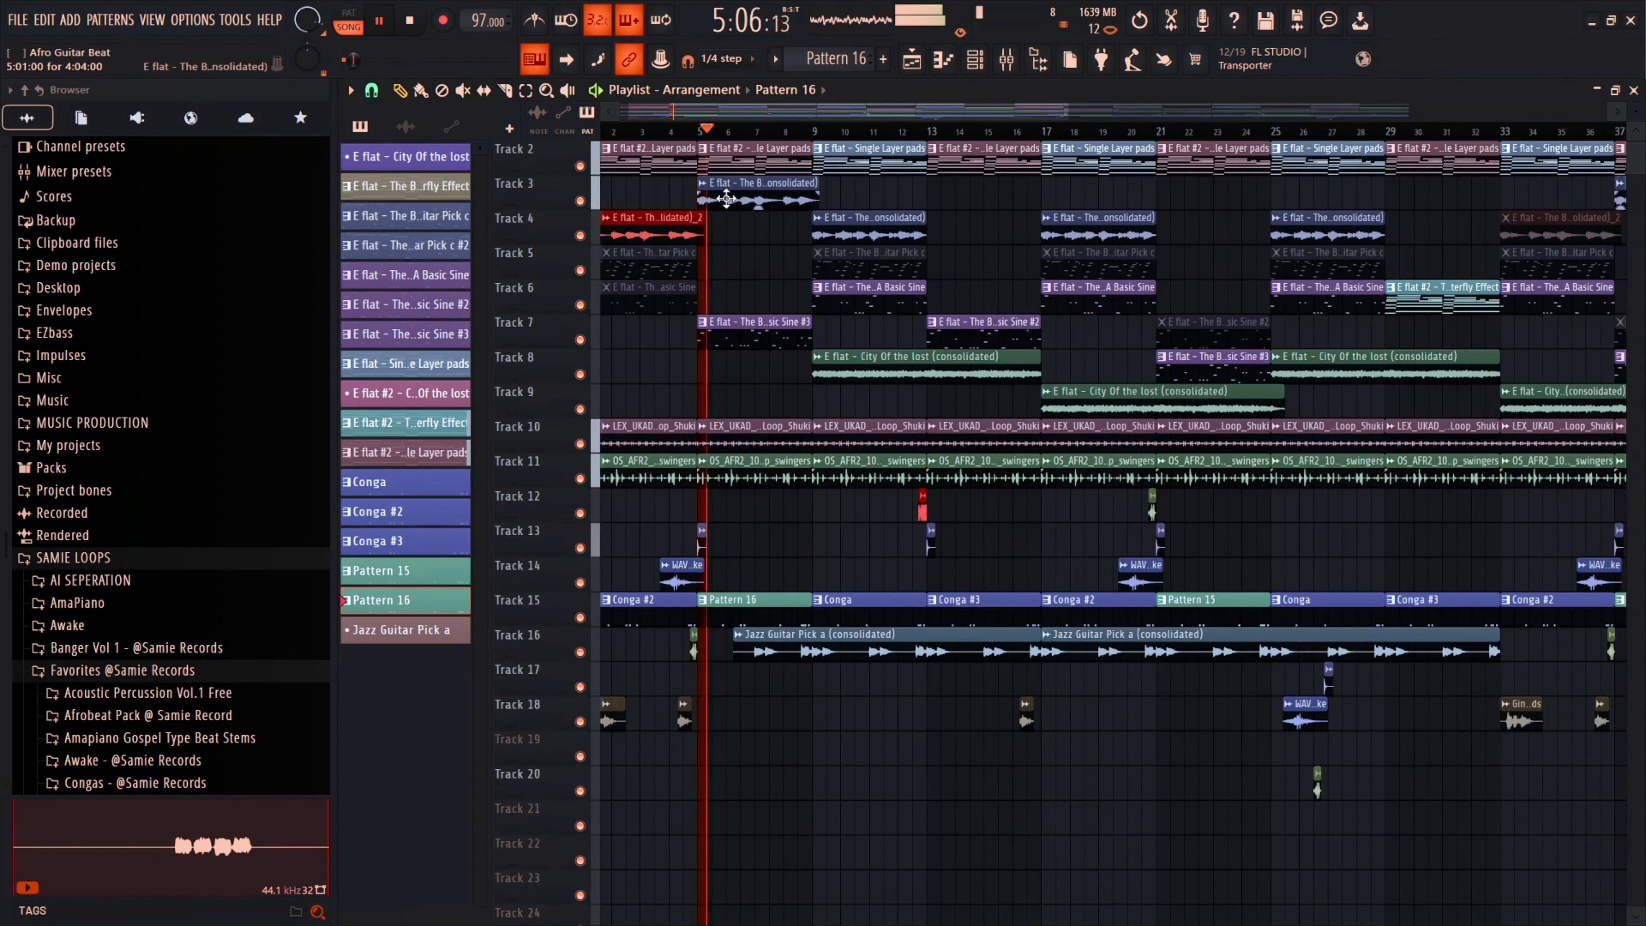
pyautogui.keyDown('ctrl'); pyautogui.scroll(2, 758, 262); pyautogui.keyUp('ctrl')
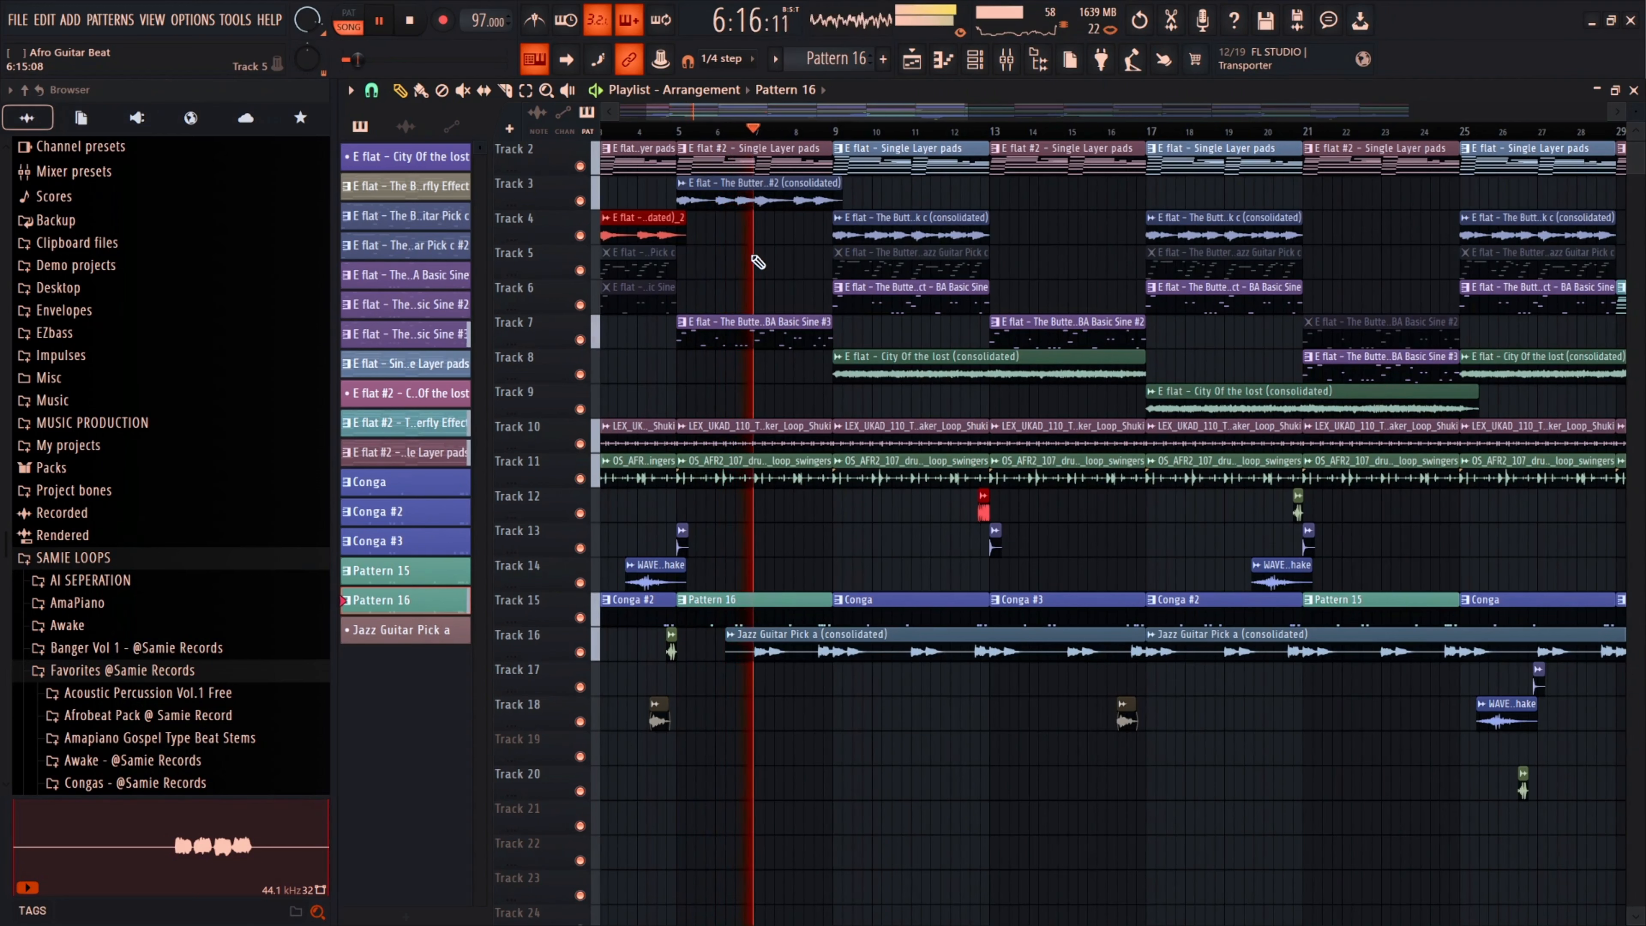
pyautogui.keyDown('ctrl'); pyautogui.scroll(-3, 759, 262); pyautogui.keyUp('ctrl')
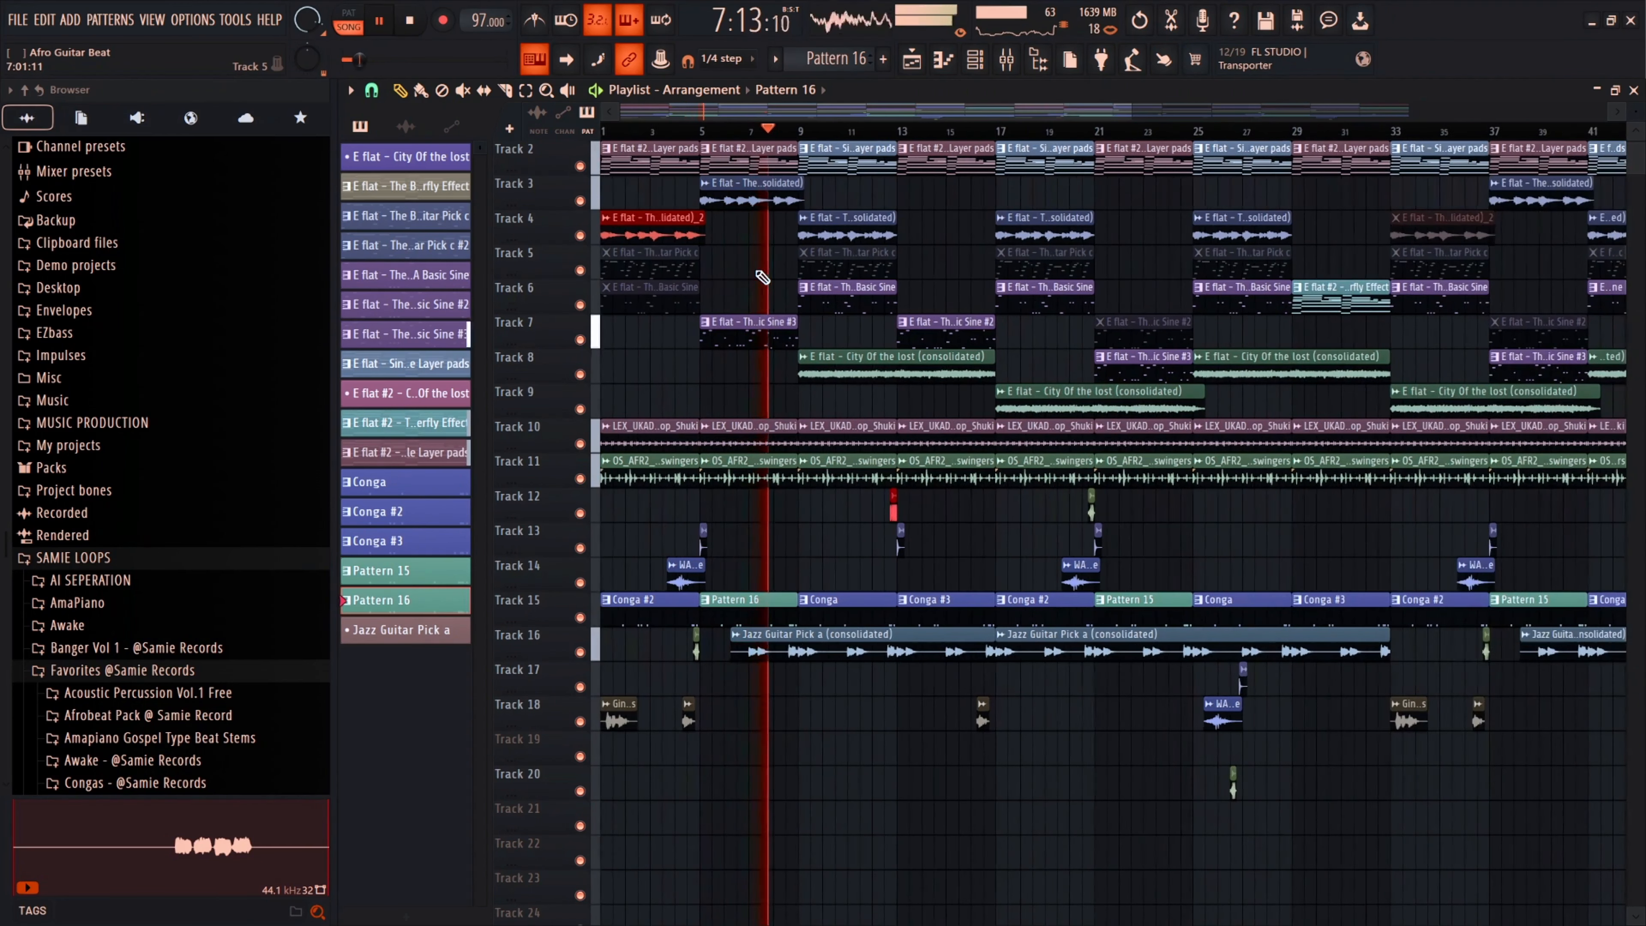
pyautogui.keyDown('ctrl'); pyautogui.scroll(2, 810, 260); pyautogui.keyUp('ctrl')
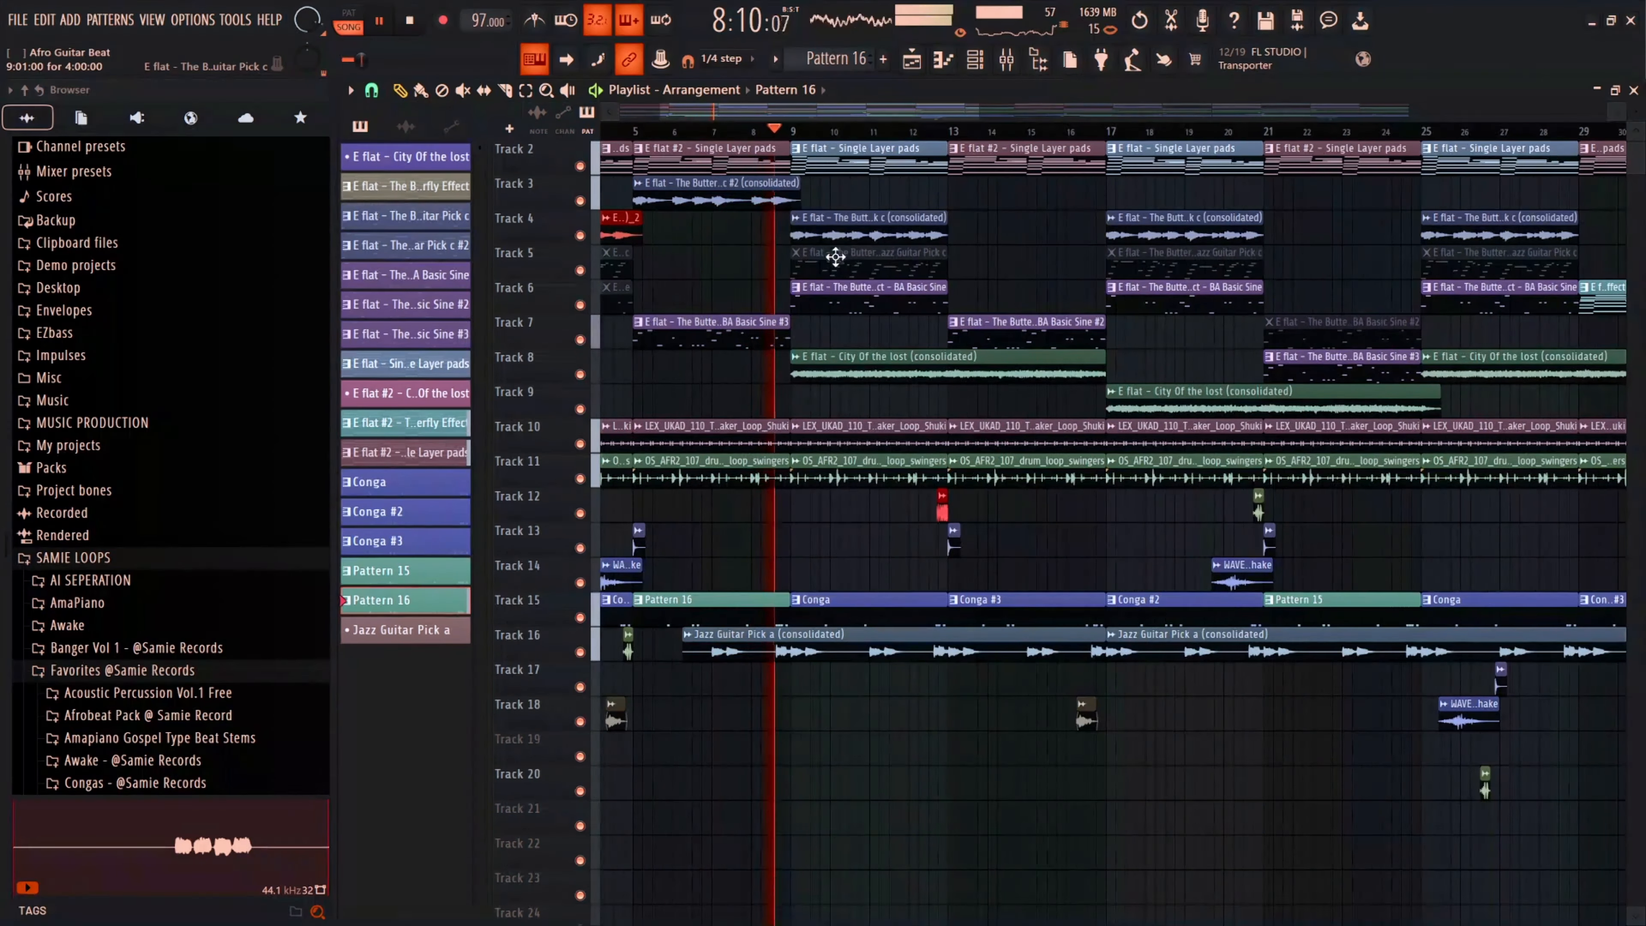
pyautogui.keyDown('ctrl'); pyautogui.scroll(-2, 680, 288); pyautogui.keyUp('ctrl')
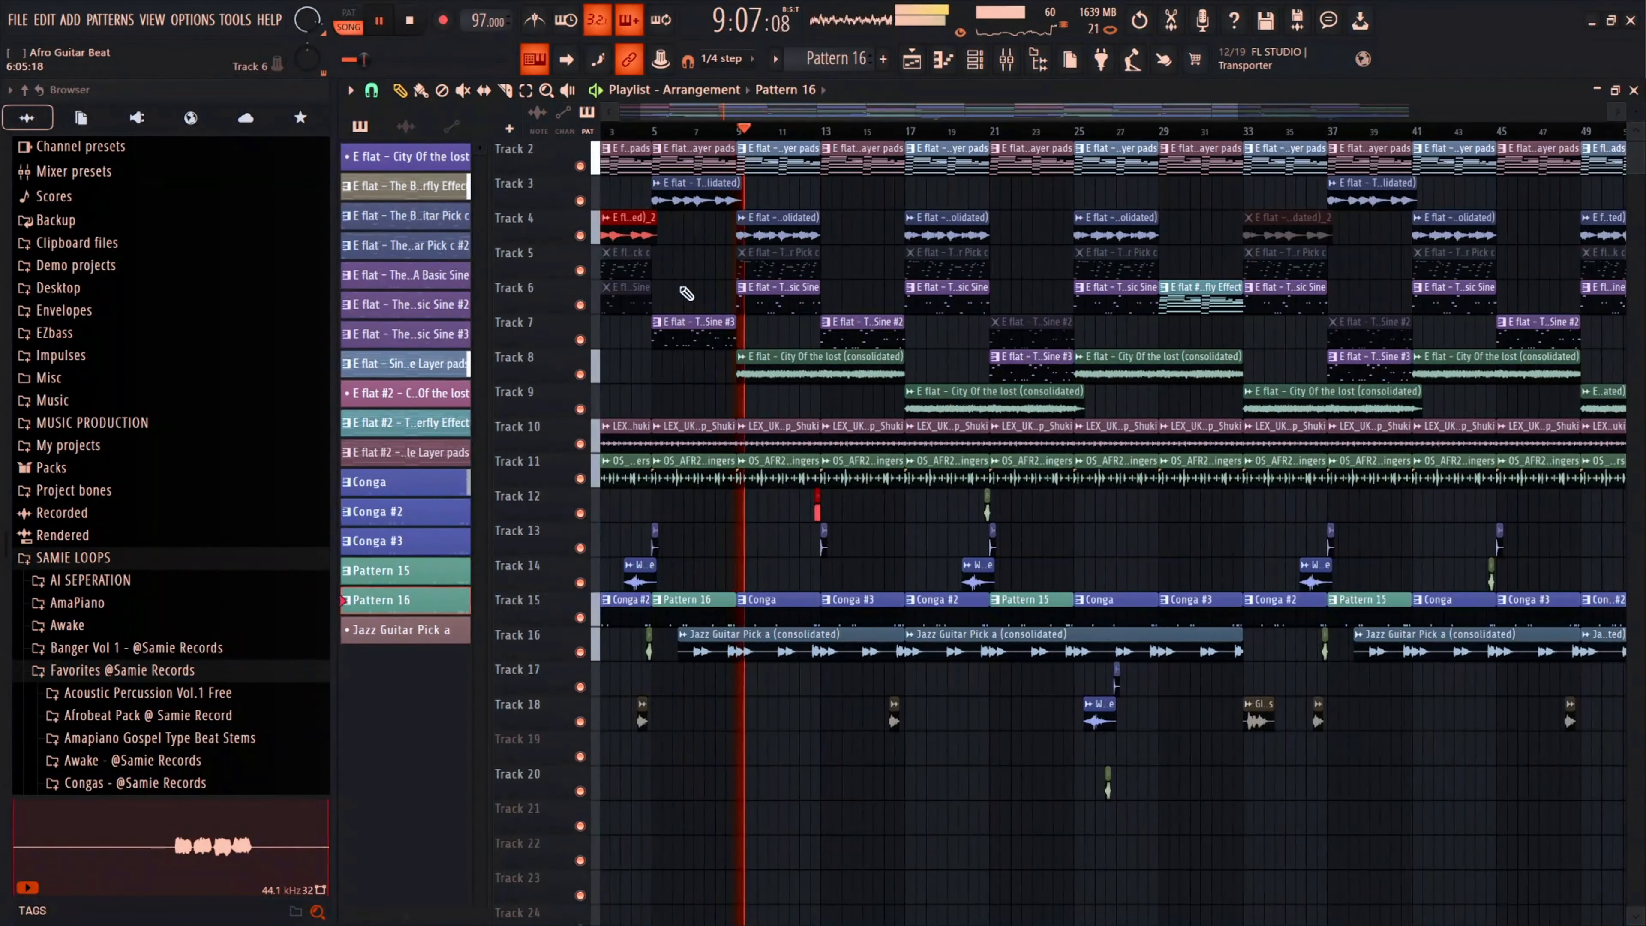
pyautogui.keyDown('ctrl'); pyautogui.scroll(-2, 713, 272); pyautogui.keyUp('ctrl')
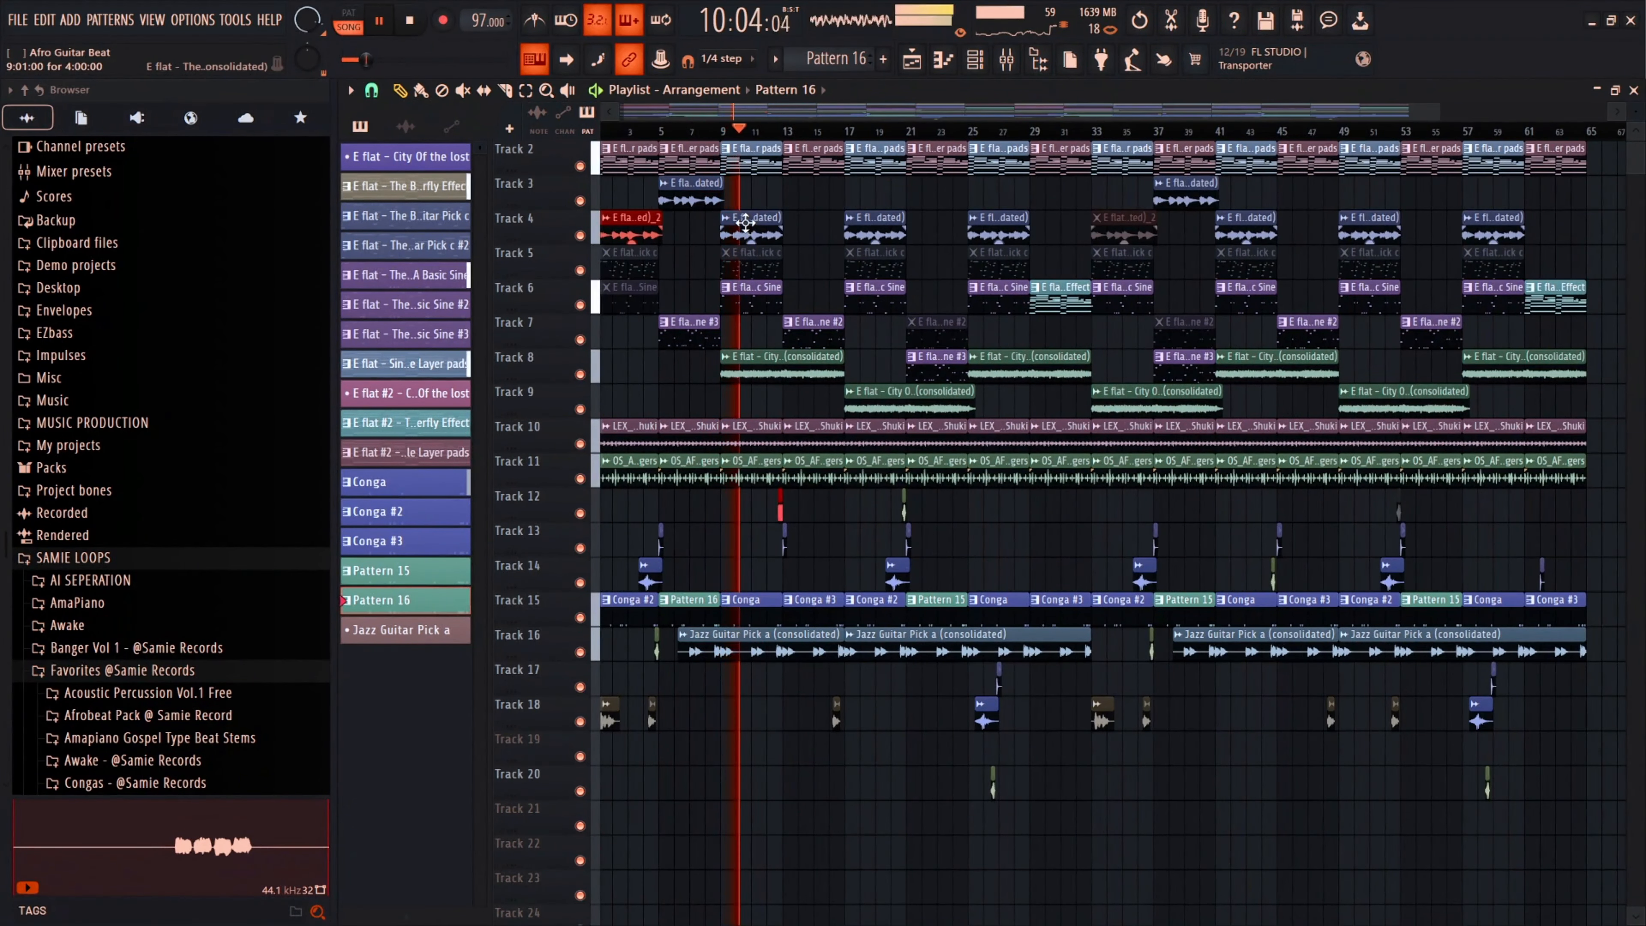
pyautogui.keyDown('ctrl'); pyautogui.scroll(3, 736, 253); pyautogui.keyUp('ctrl')
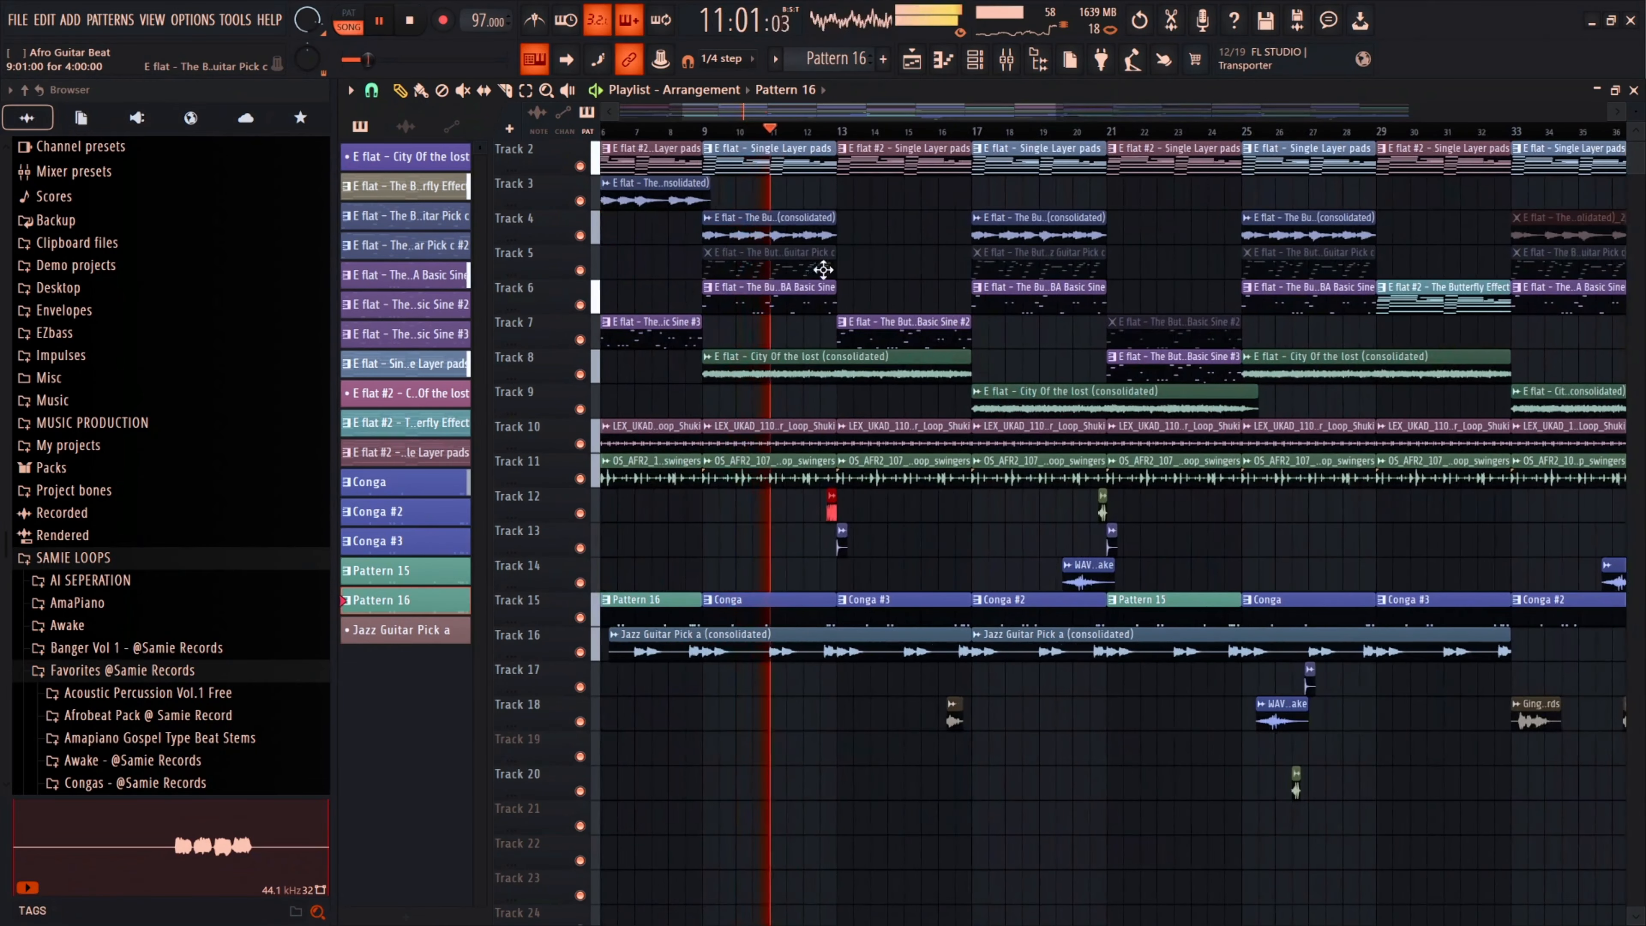
pyautogui.press('space')
# - Solo Track 4's guitar, play Track 6's bass soloed from bar 9, then solo Track 5 and stop playback
pyautogui.rightClick(580, 236)
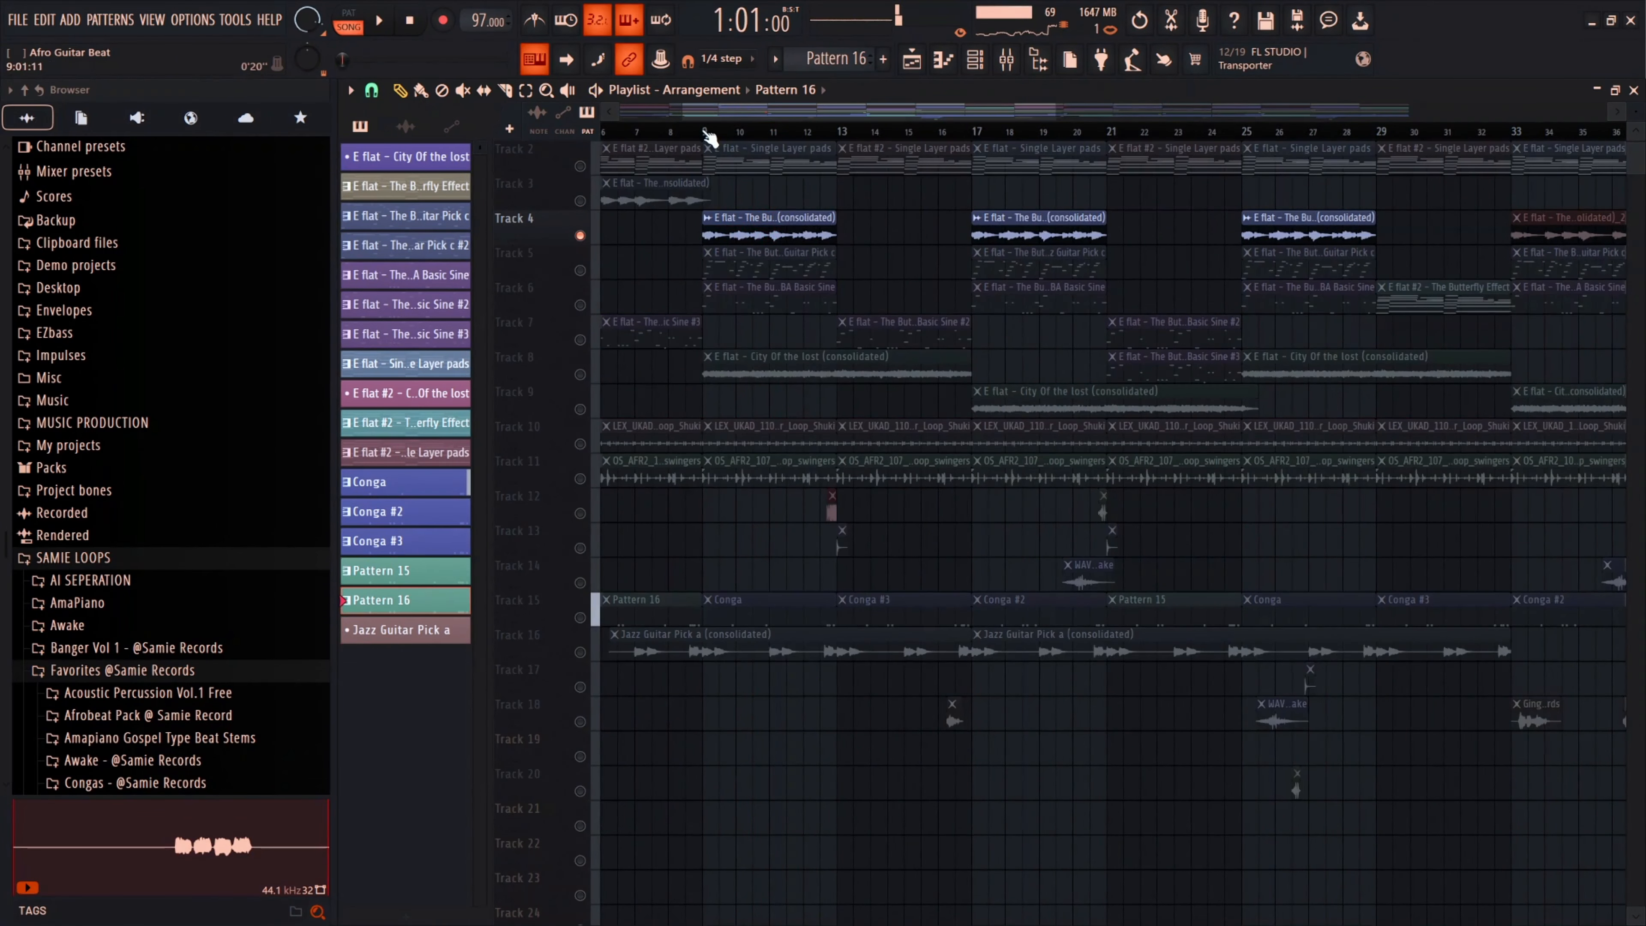
pyautogui.rightClick(580, 305)
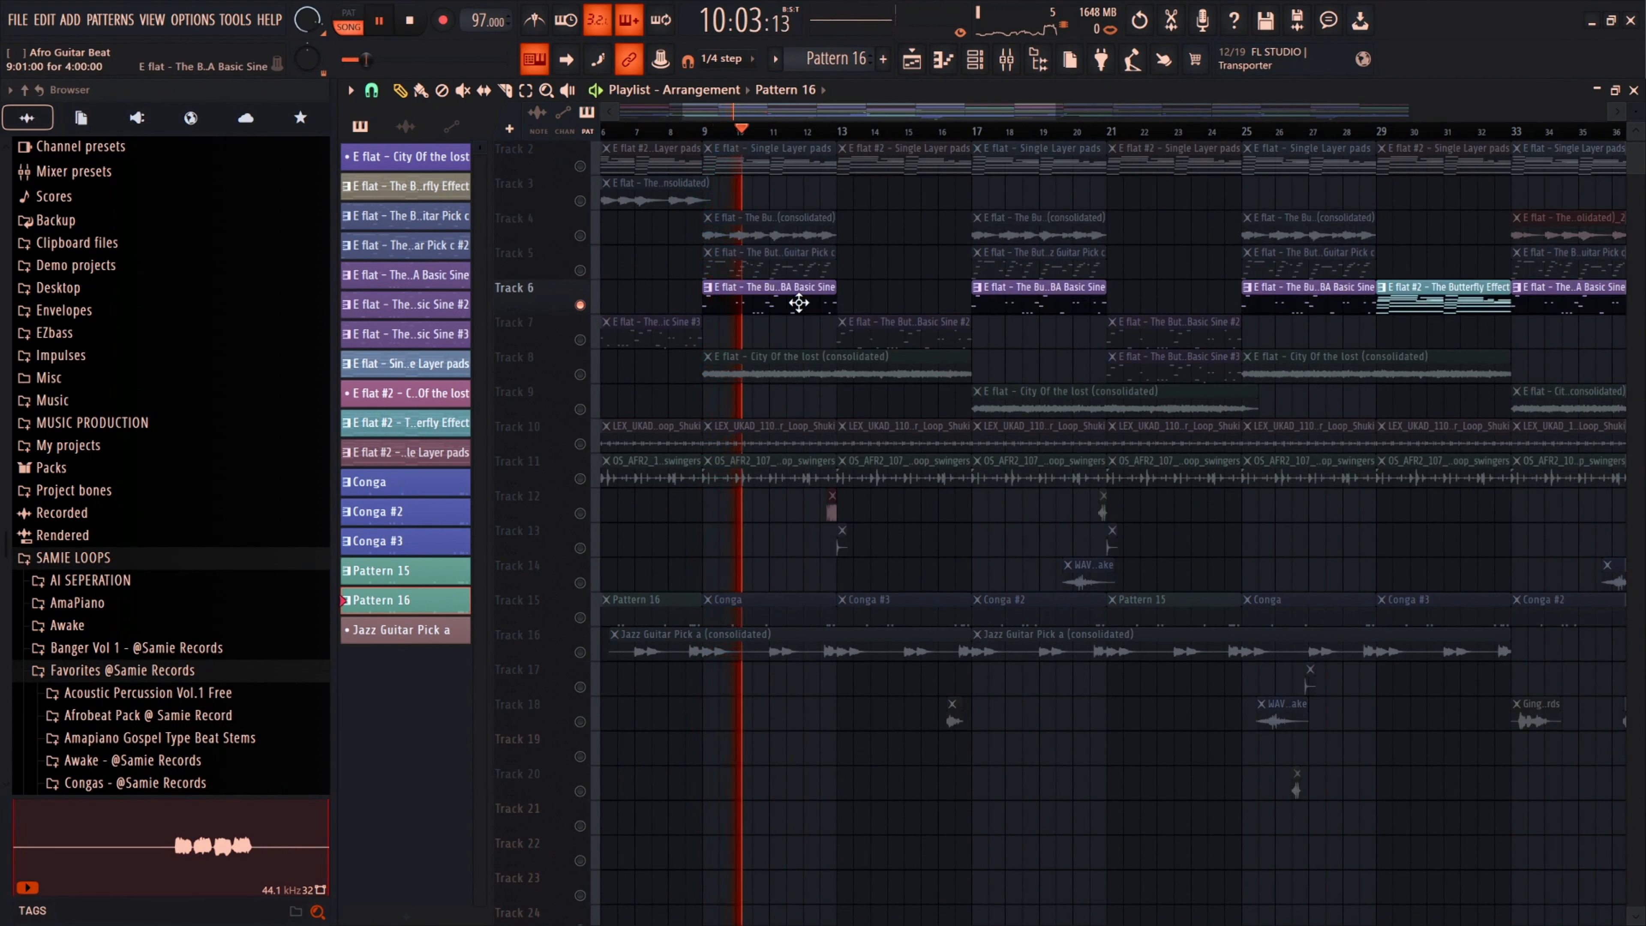
pyautogui.rightClick(580, 271)
pyautogui.press('space')
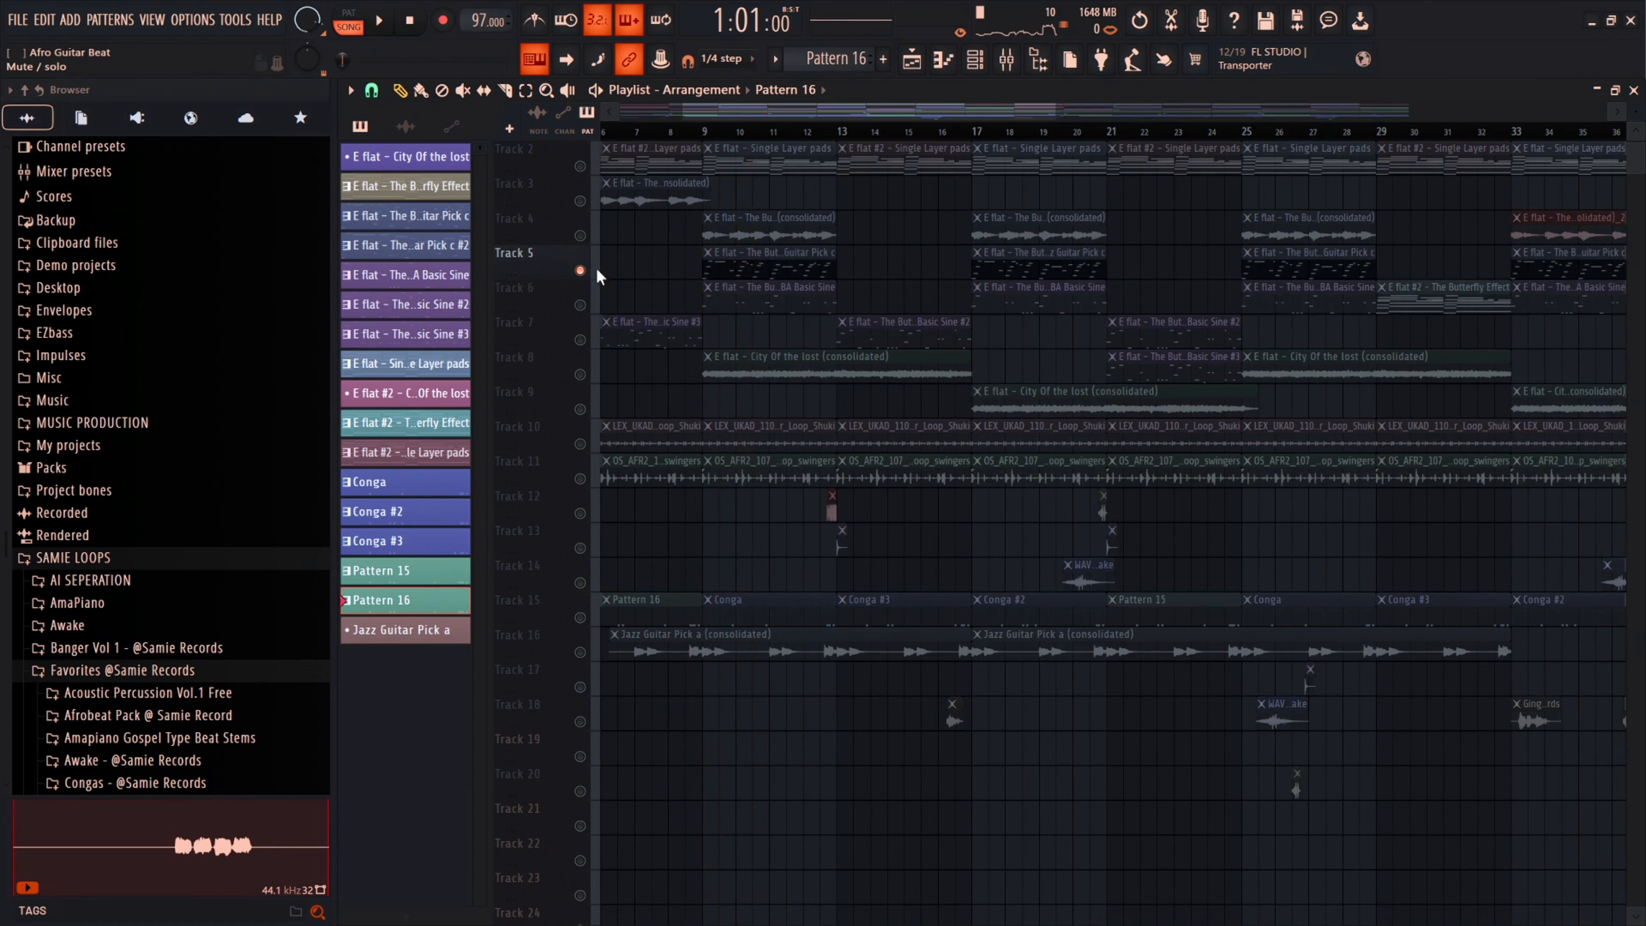
# - Enable Track 4 alongside Track 5, swap the muted guitar clips at bar 9 so Track 5's is active, and play it
pyautogui.click(581, 236)
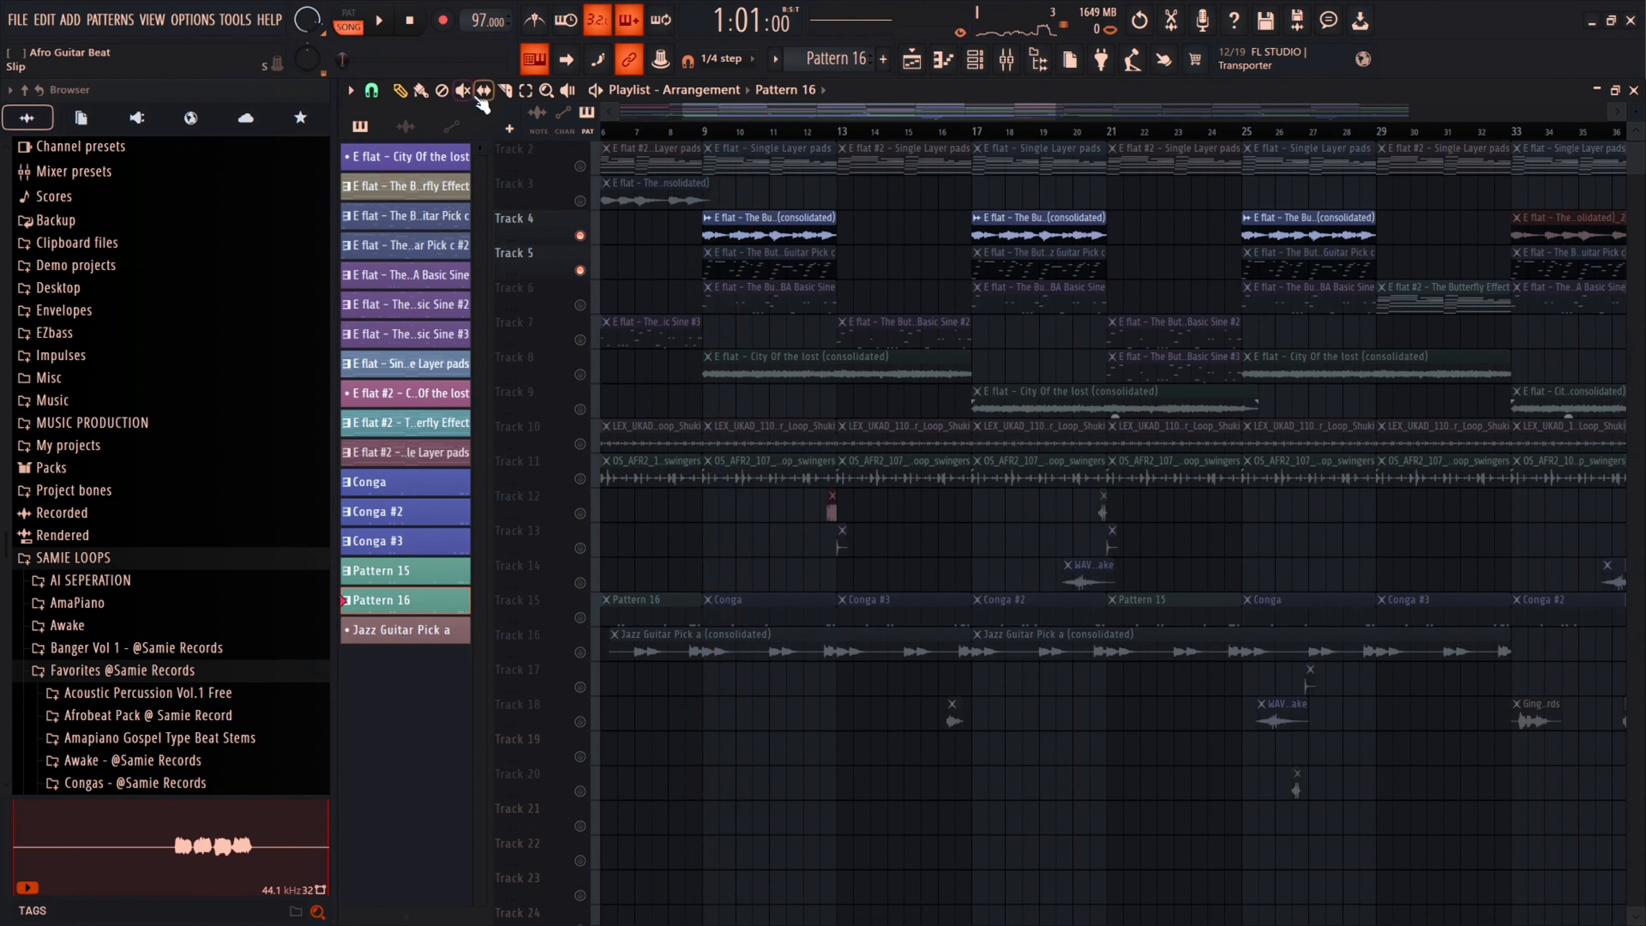
pyautogui.click(763, 269)
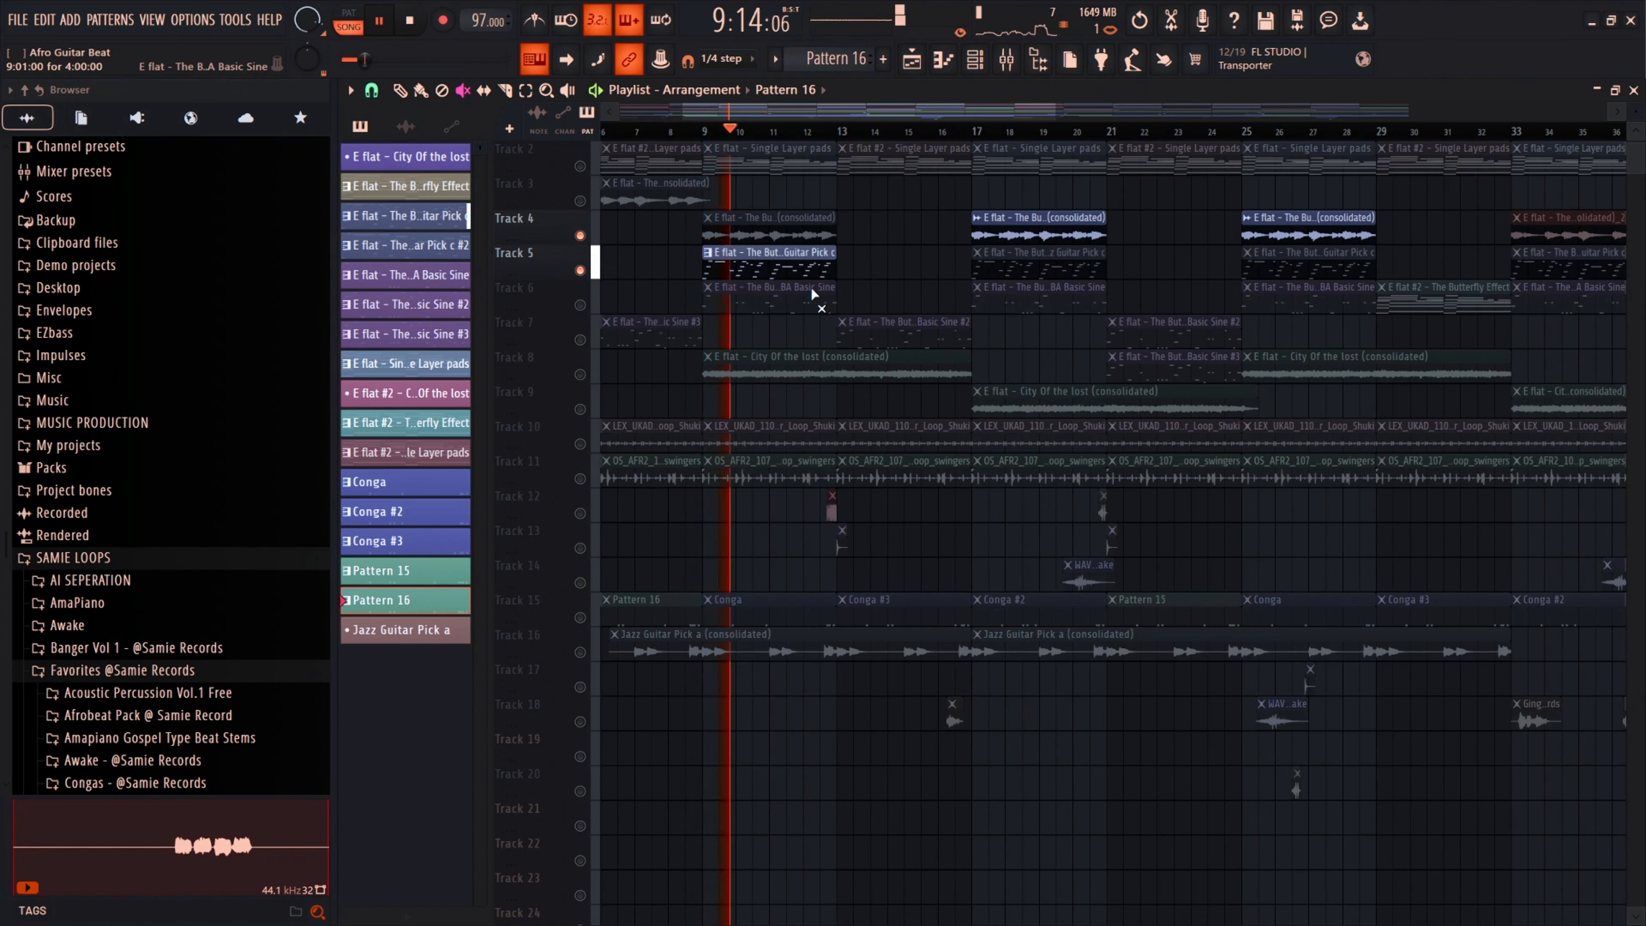
pyautogui.scroll(3, 751, 271)
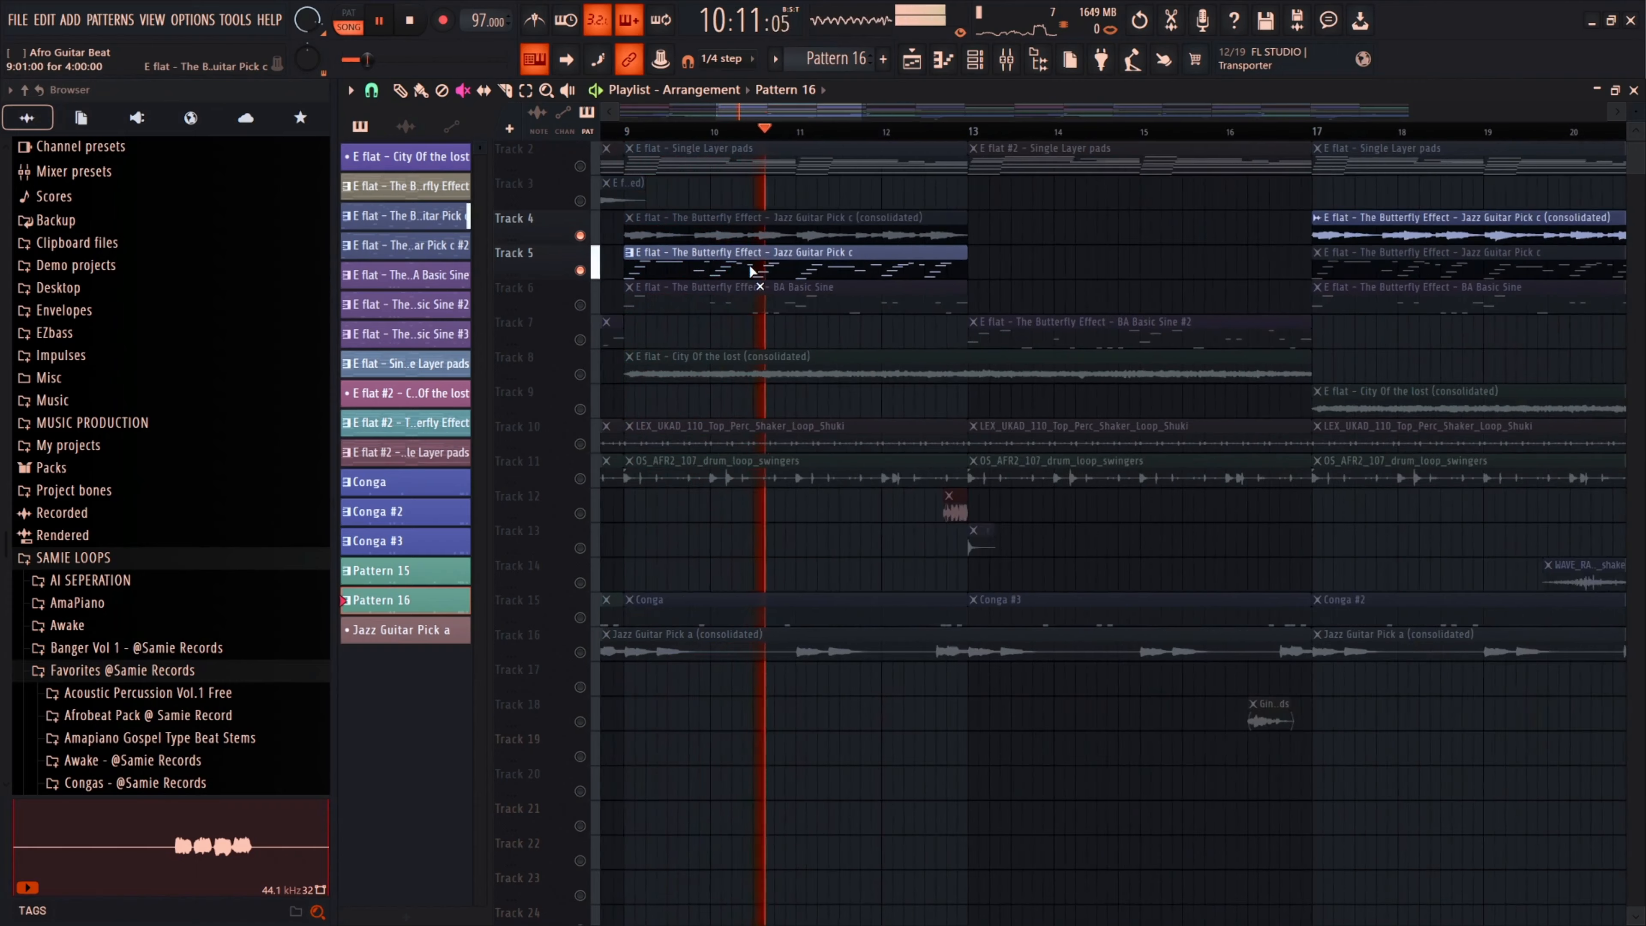
pyautogui.scroll(-1, 751, 271)
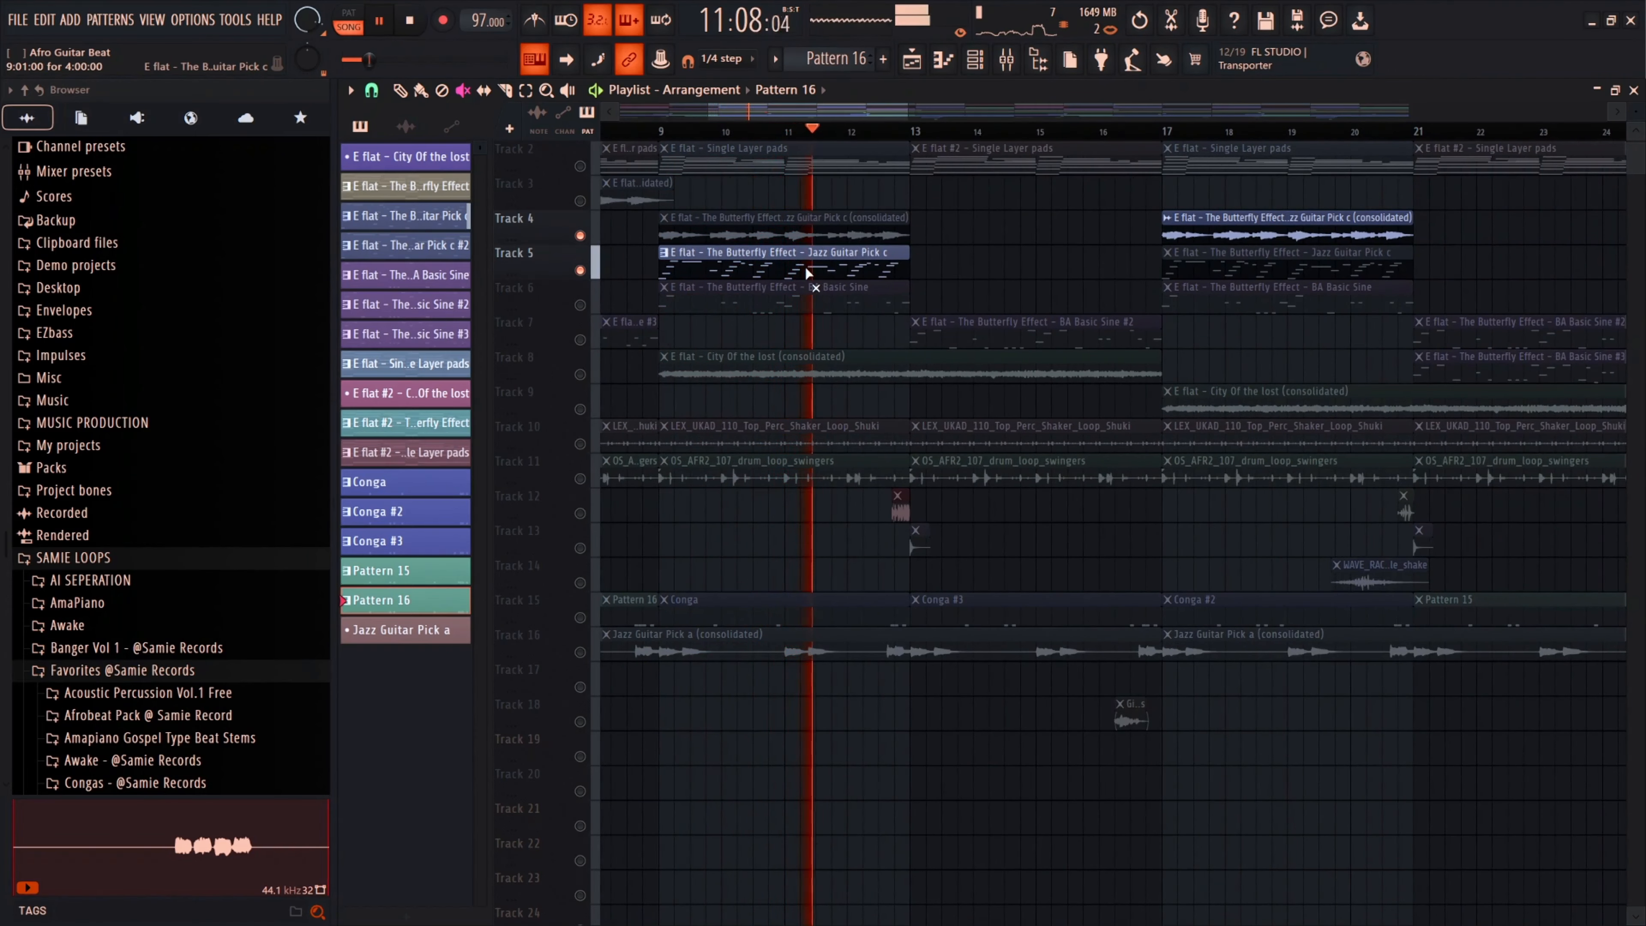
# - Open the notes of Track 5's Jazz Guitar Pick c clip, play the pattern from its start, and stop playback
pyautogui.doubleClick(768, 265)
pyautogui.press('space')
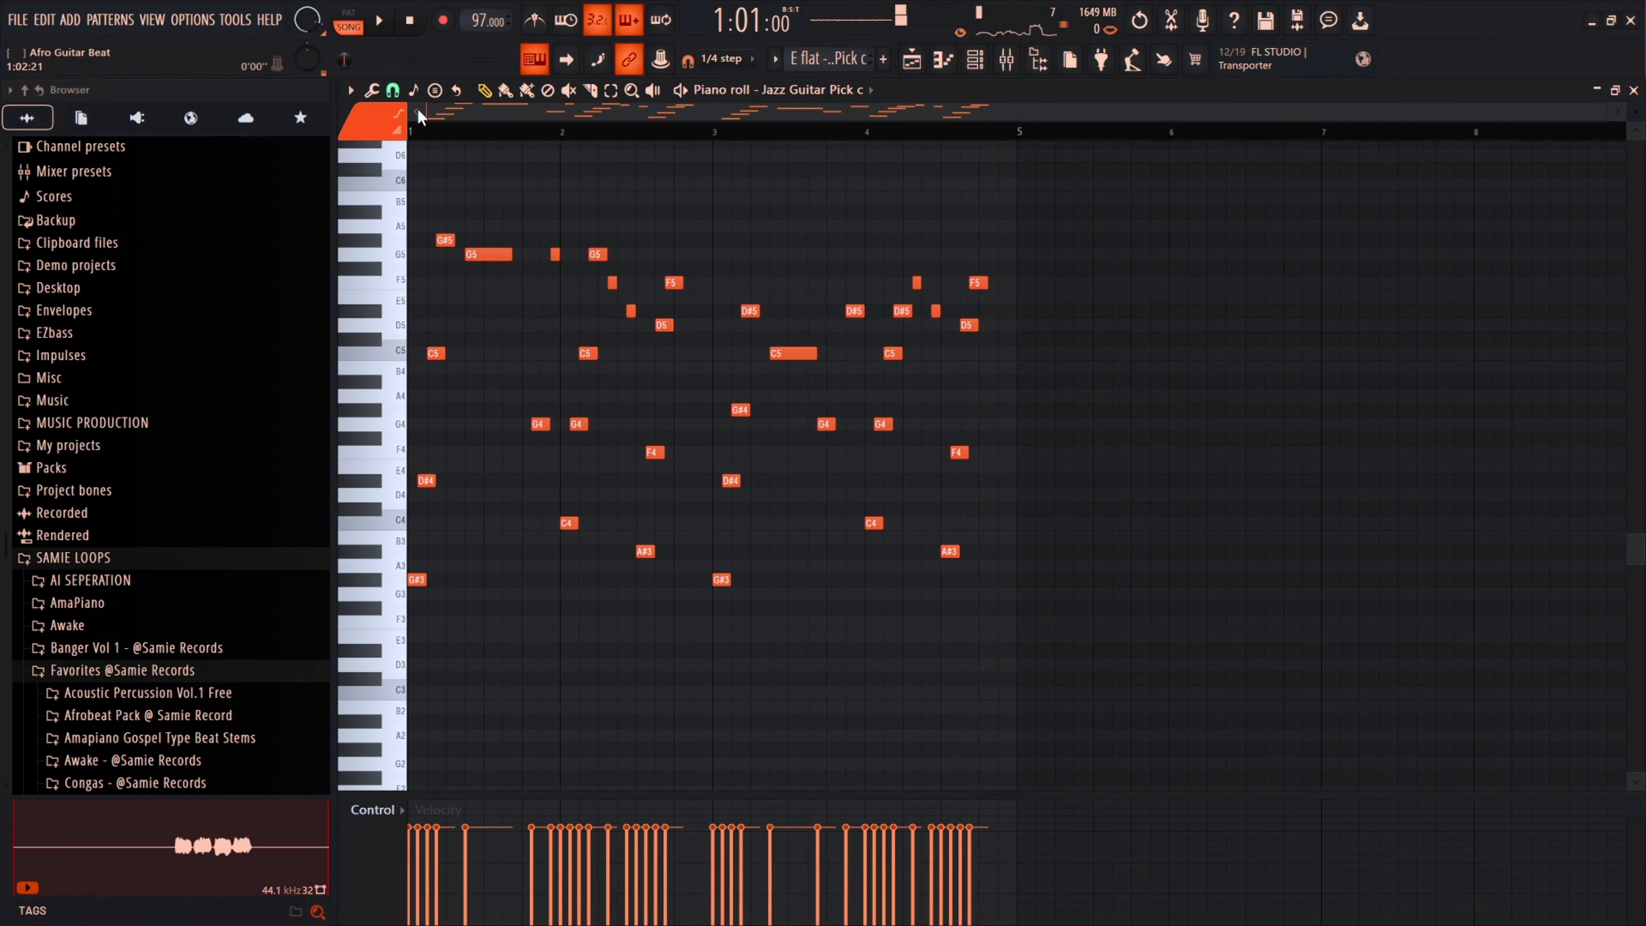
pyautogui.press('space')
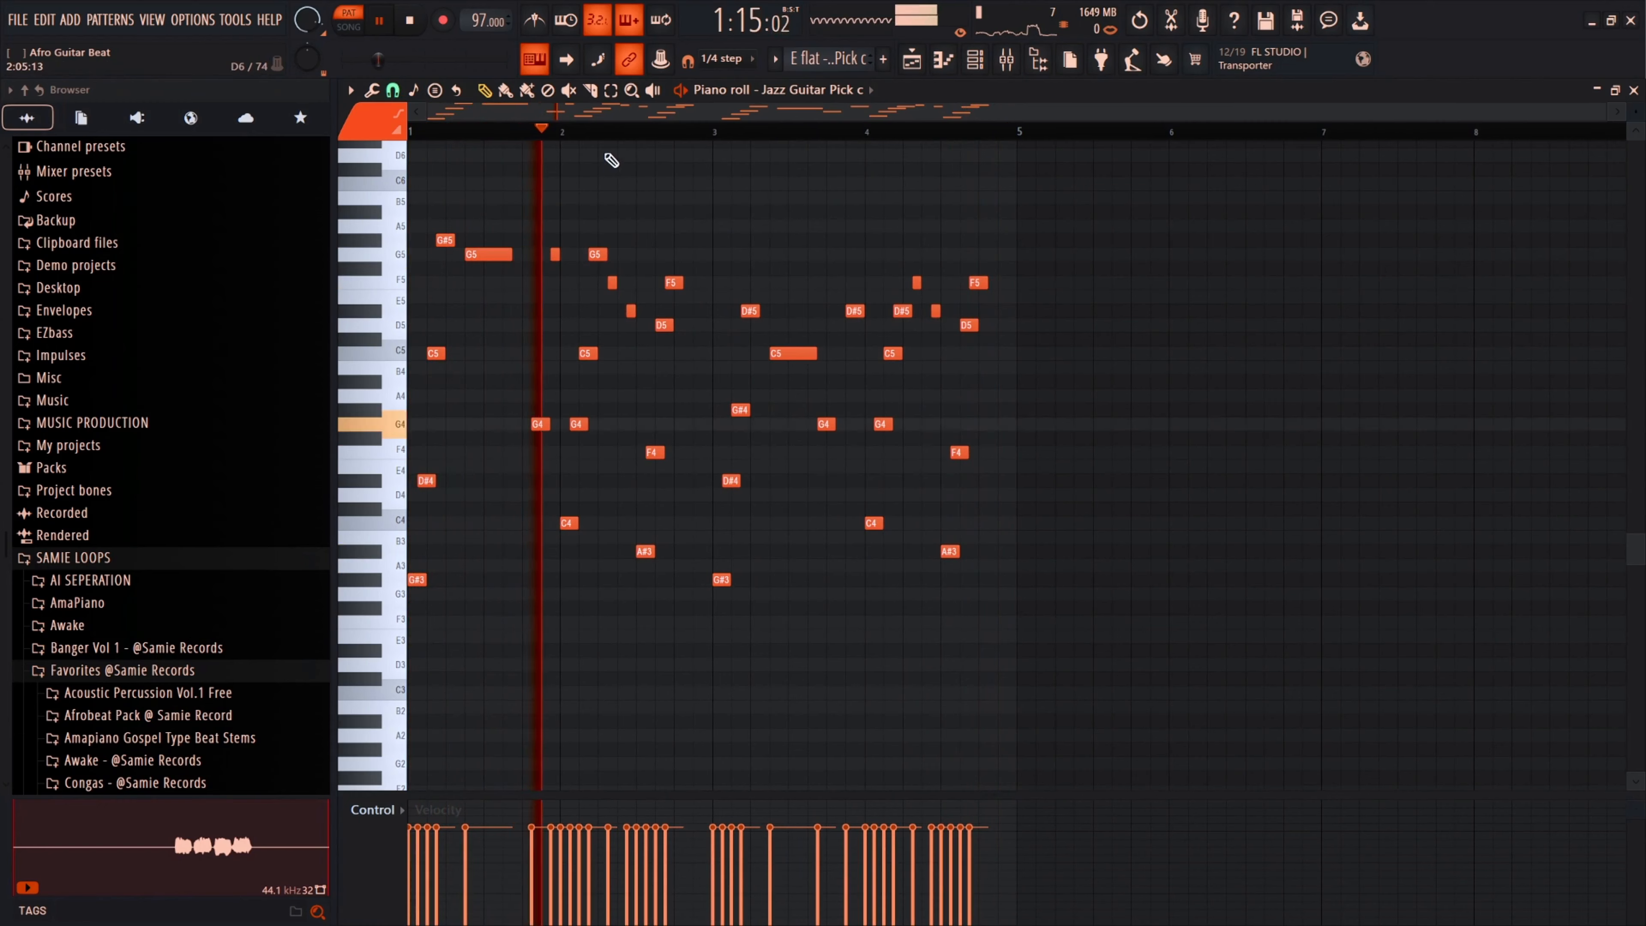
pyautogui.scroll(2, 544, 305)
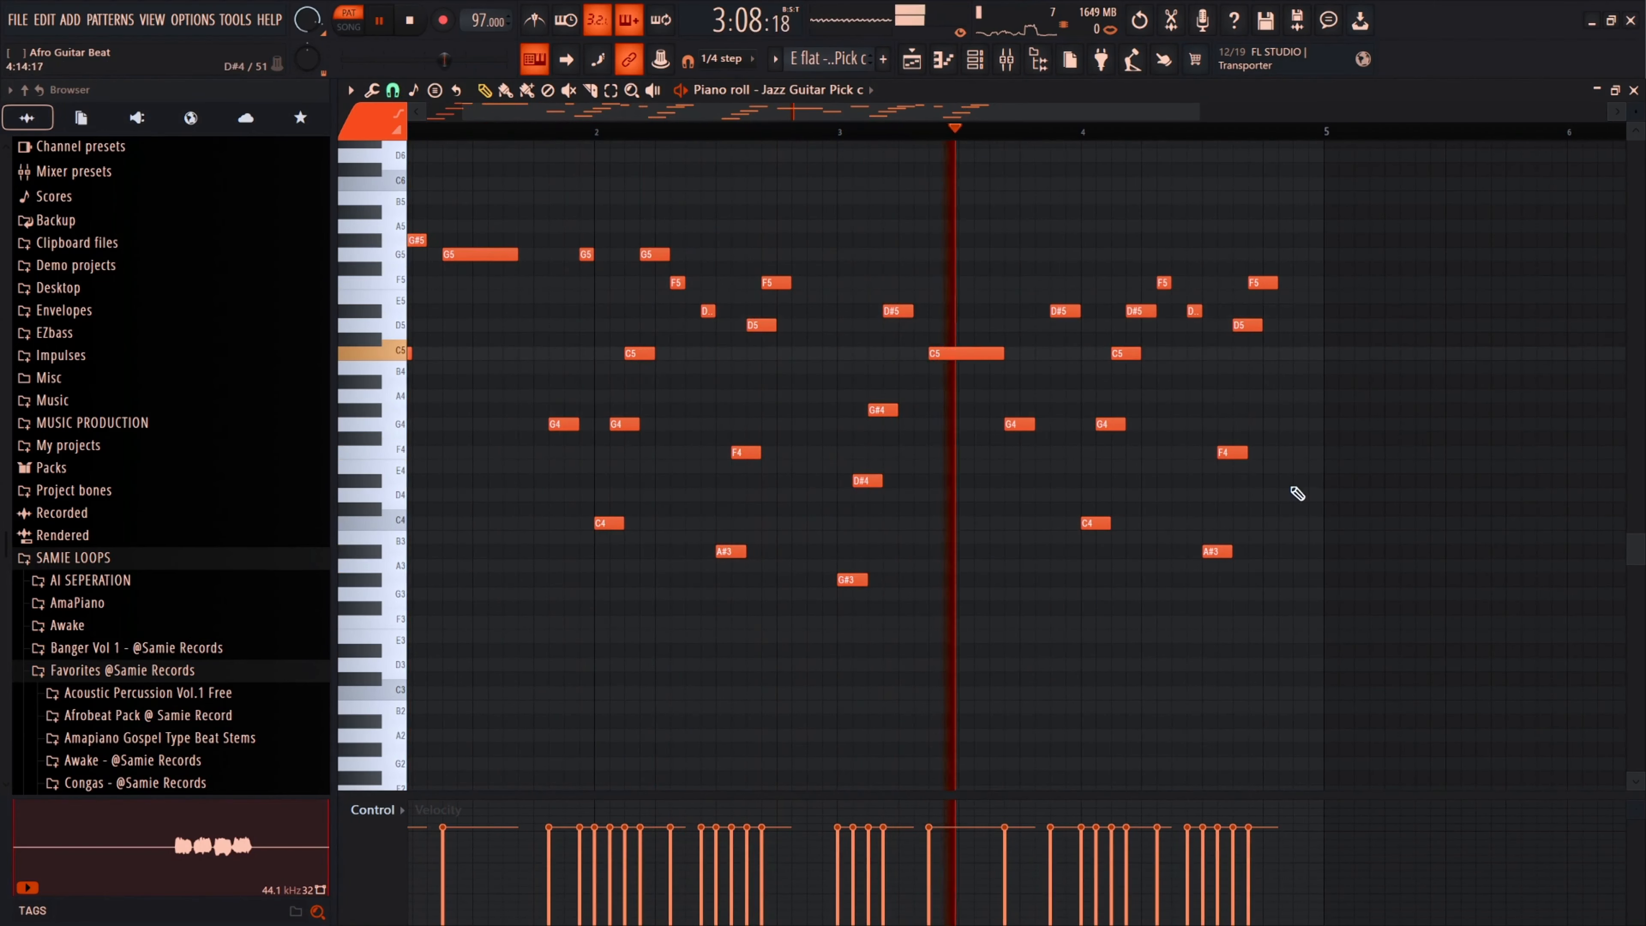
pyautogui.scroll(-1, 1264, 484)
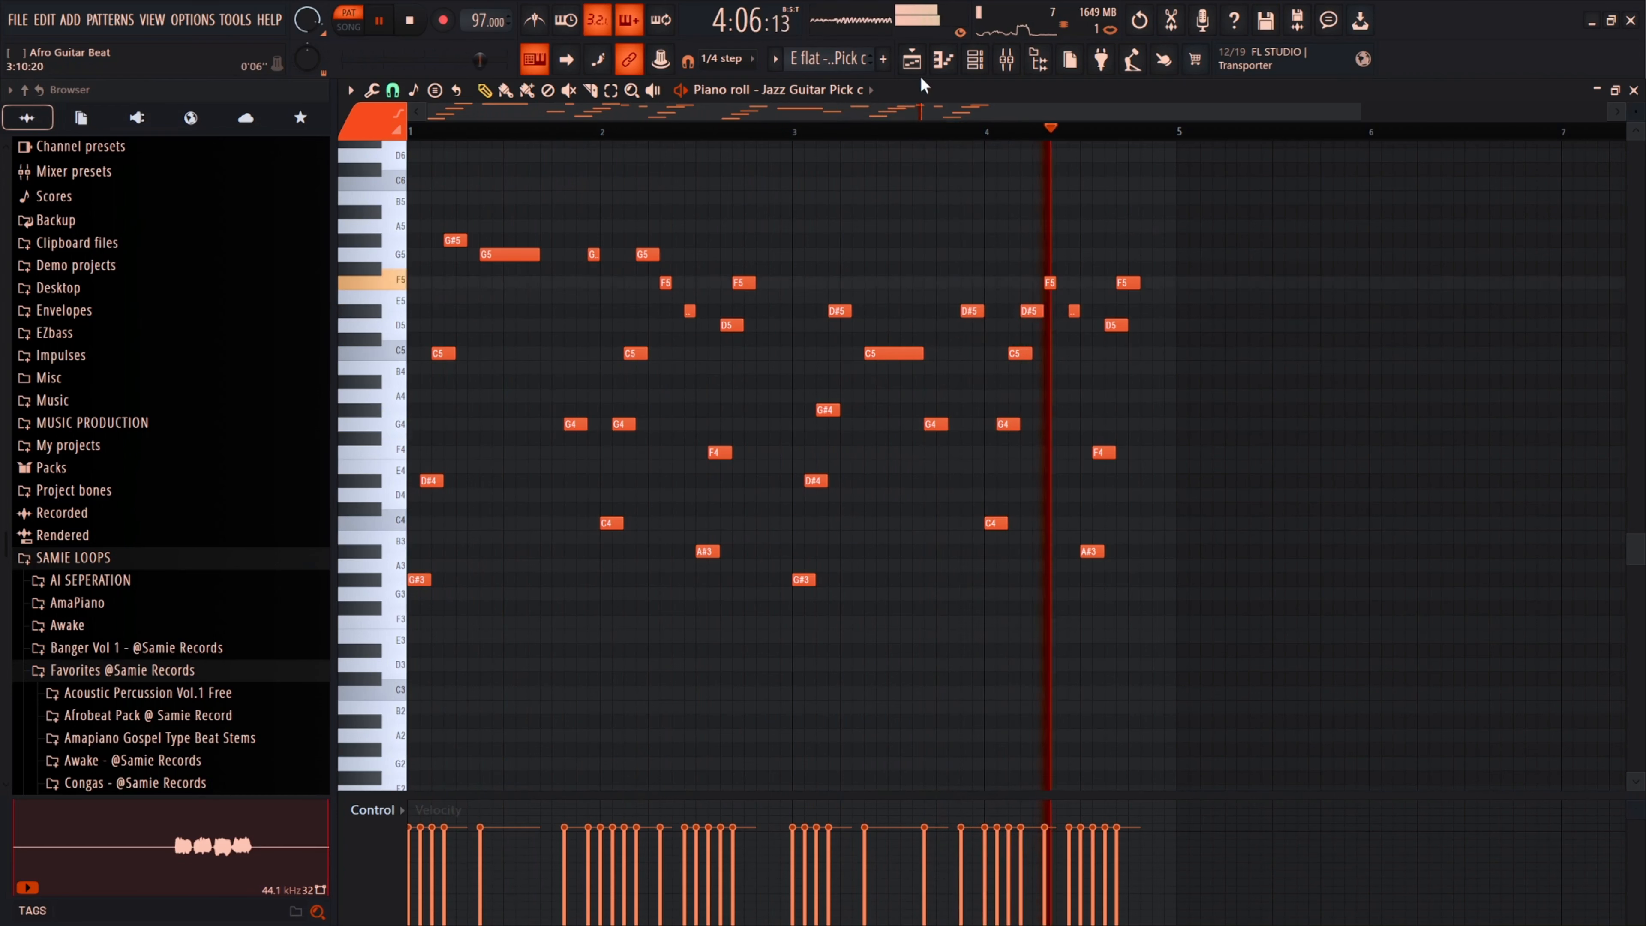
pyautogui.press('space')
# - Return to the playlist, reactivate Track 4's consolidated guitar clip at bar 9 in place of Track 5's, and play it
pyautogui.click(914, 61)
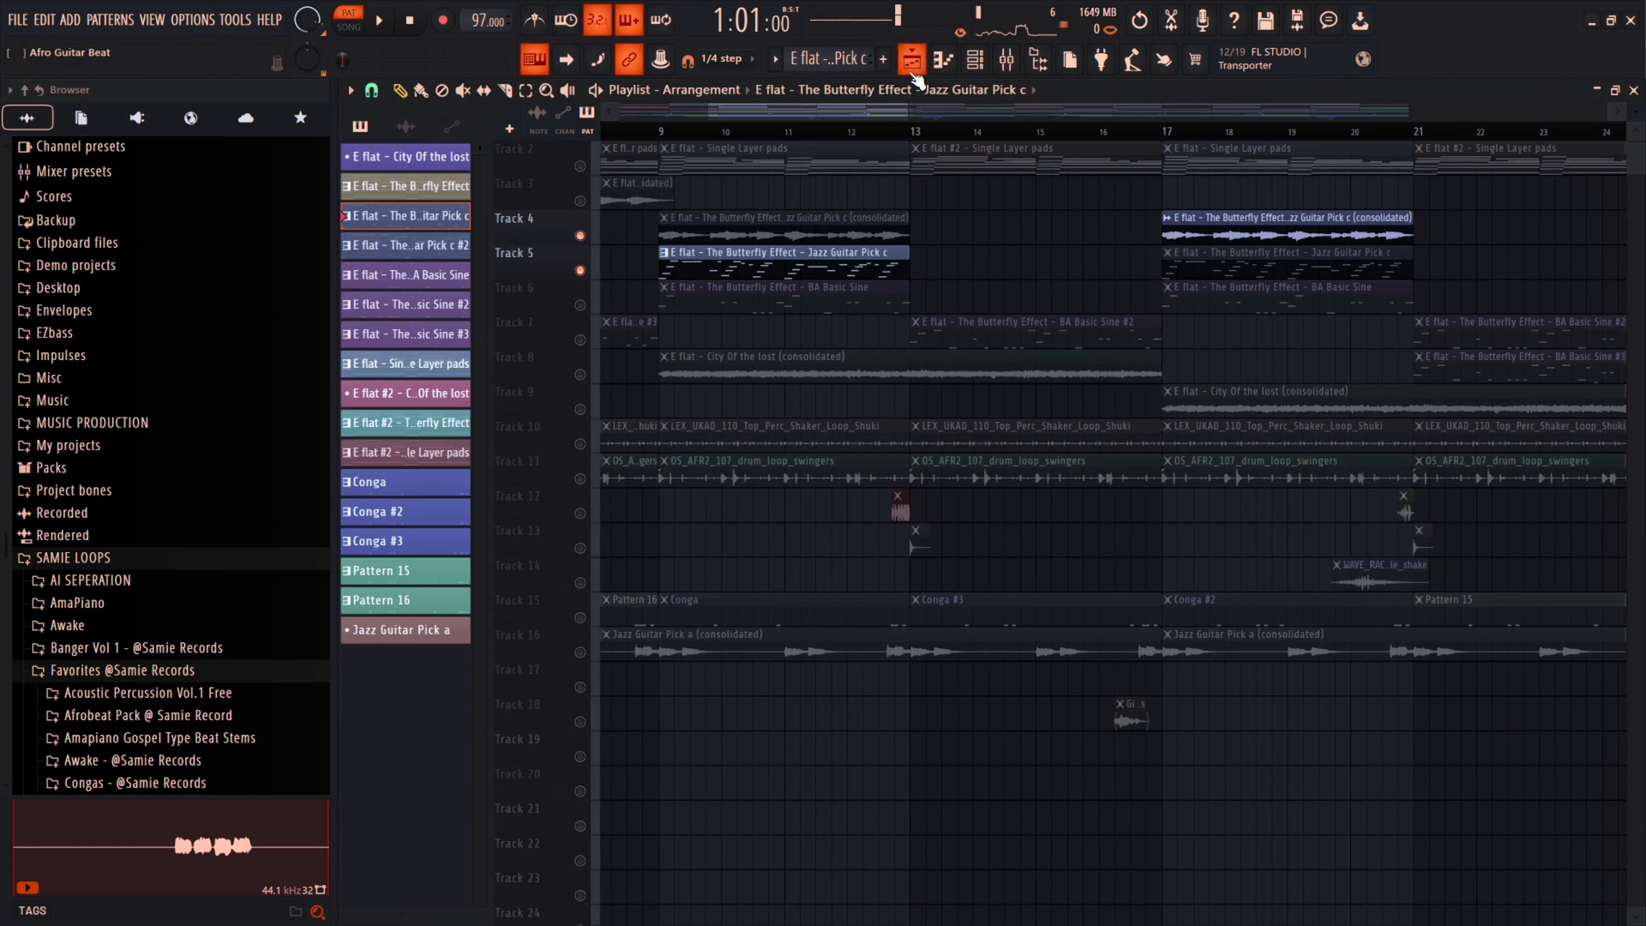
pyautogui.click(705, 236)
pyautogui.hscroll(-1, 667, 117)
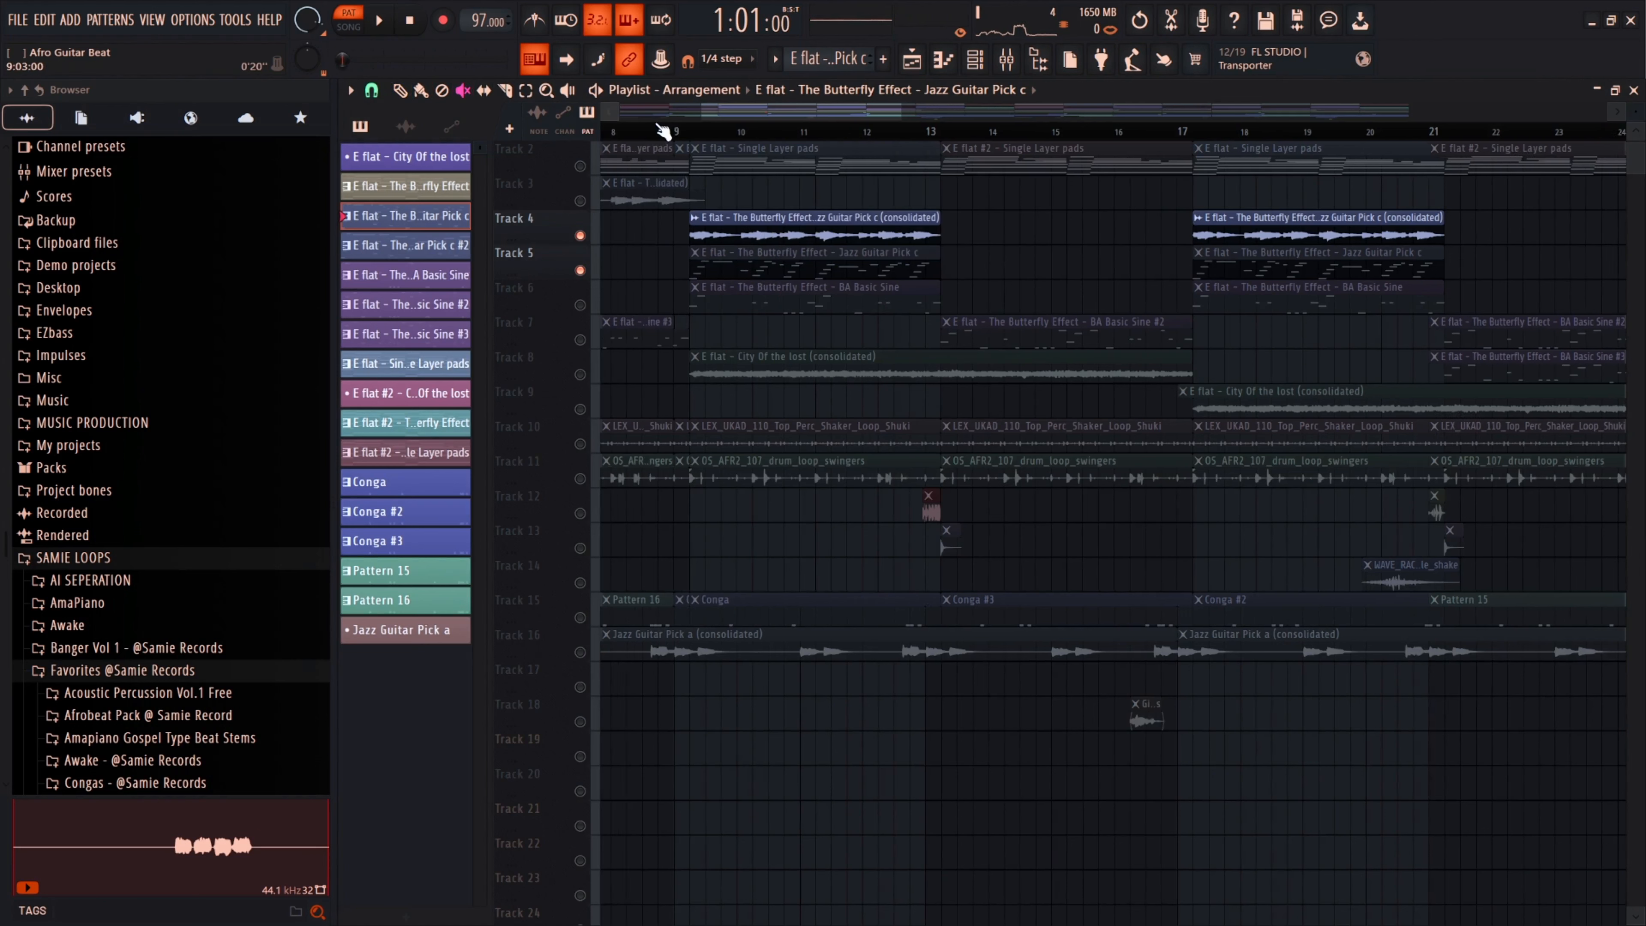
pyautogui.press('space')
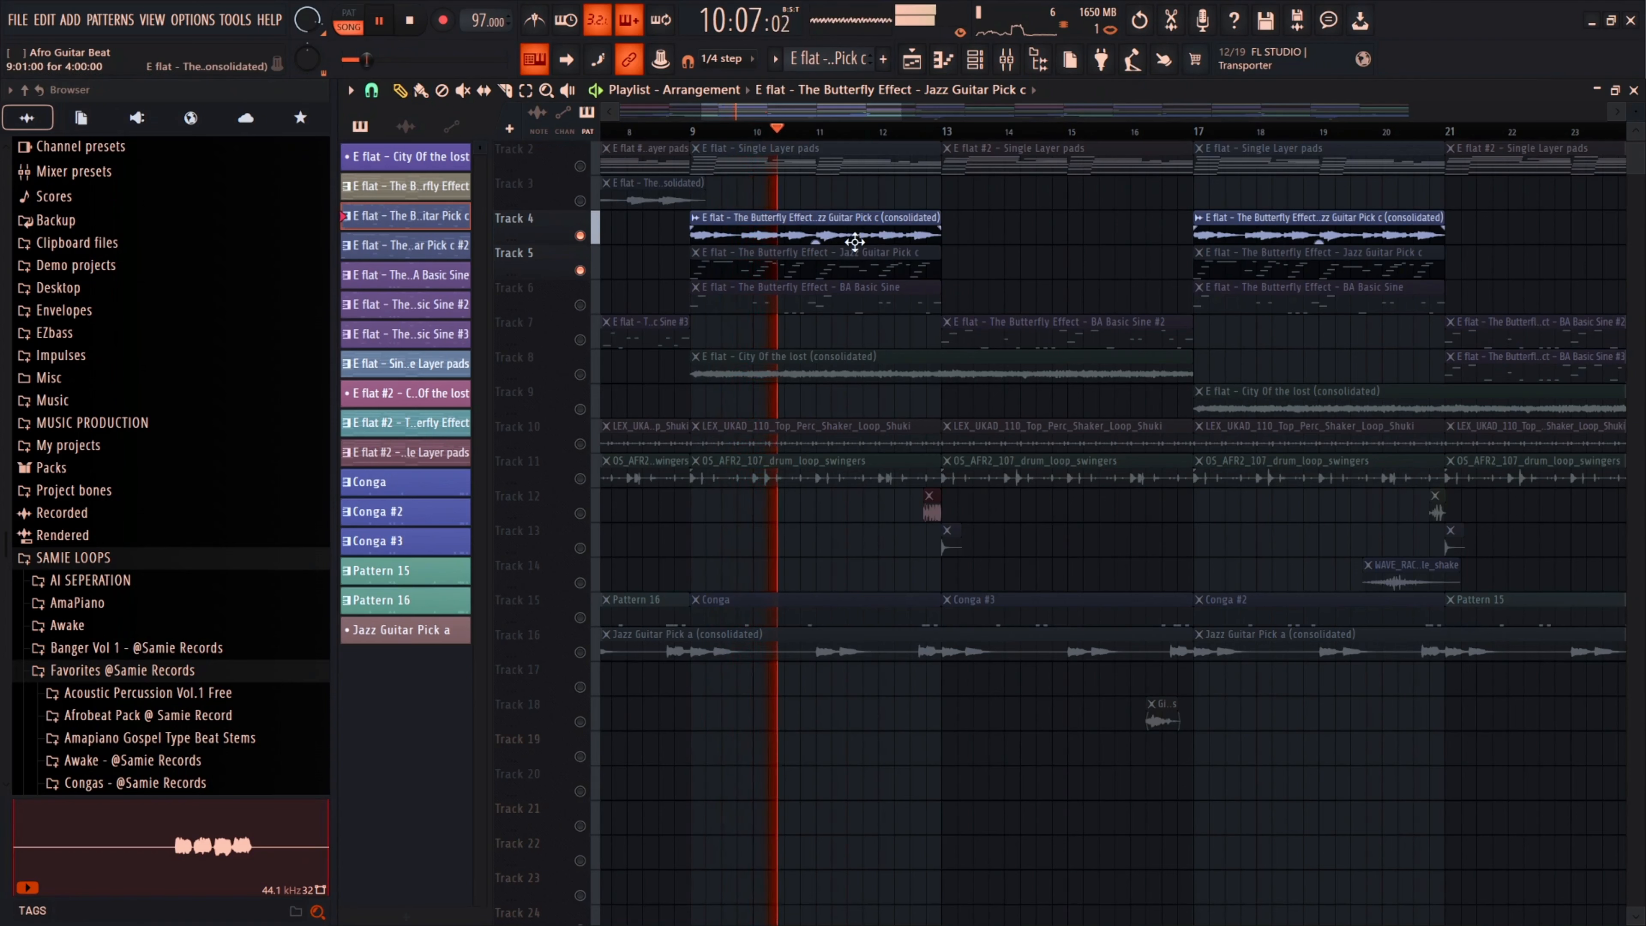
pyautogui.scroll(-2, 855, 240)
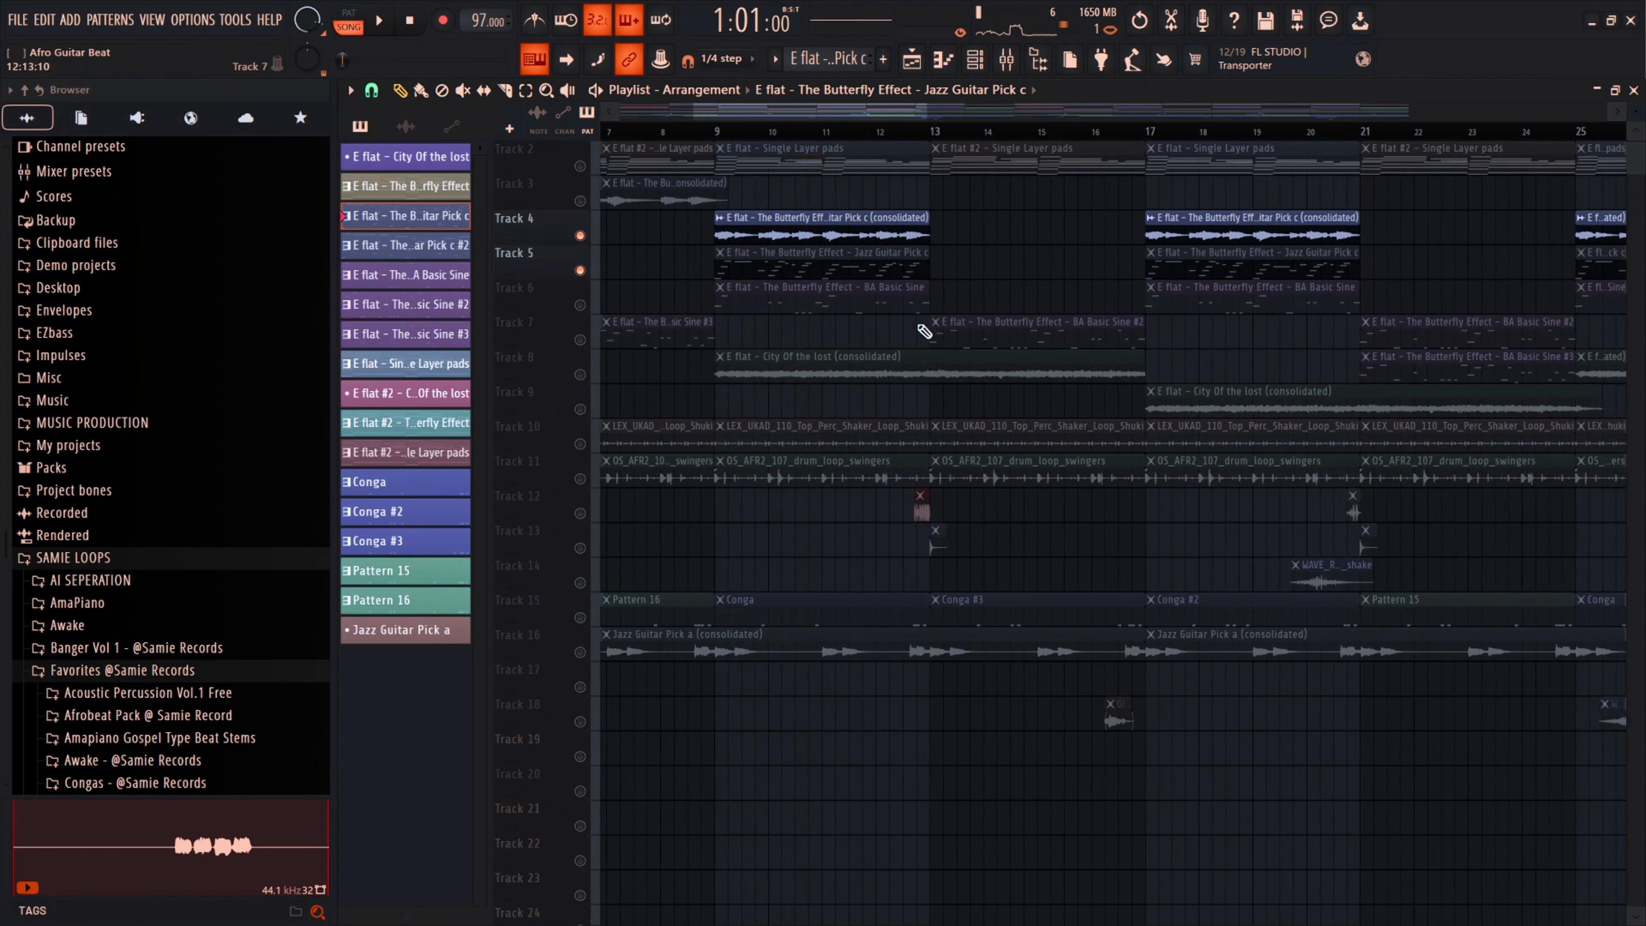
# - Play from bar 12 with Tracks 12 and 13 enabled alongside the guitar tracks, and stop playback
pyautogui.scroll(1, 927, 312)
pyautogui.click(901, 133)
pyautogui.scroll(2, 902, 133)
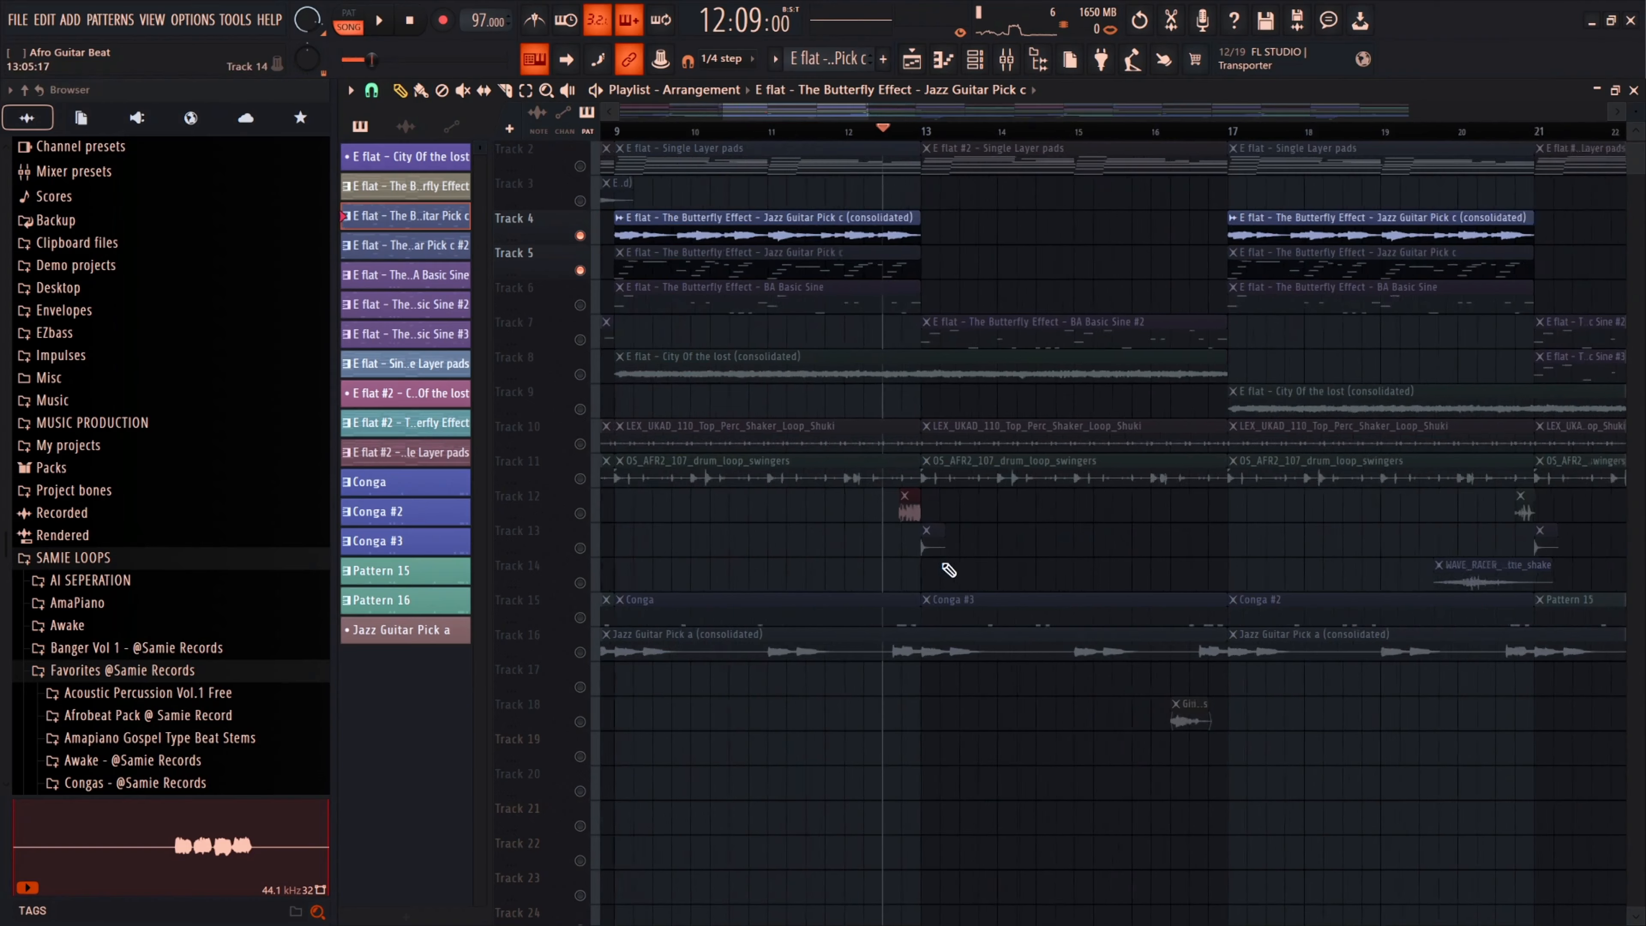
pyautogui.press('space')
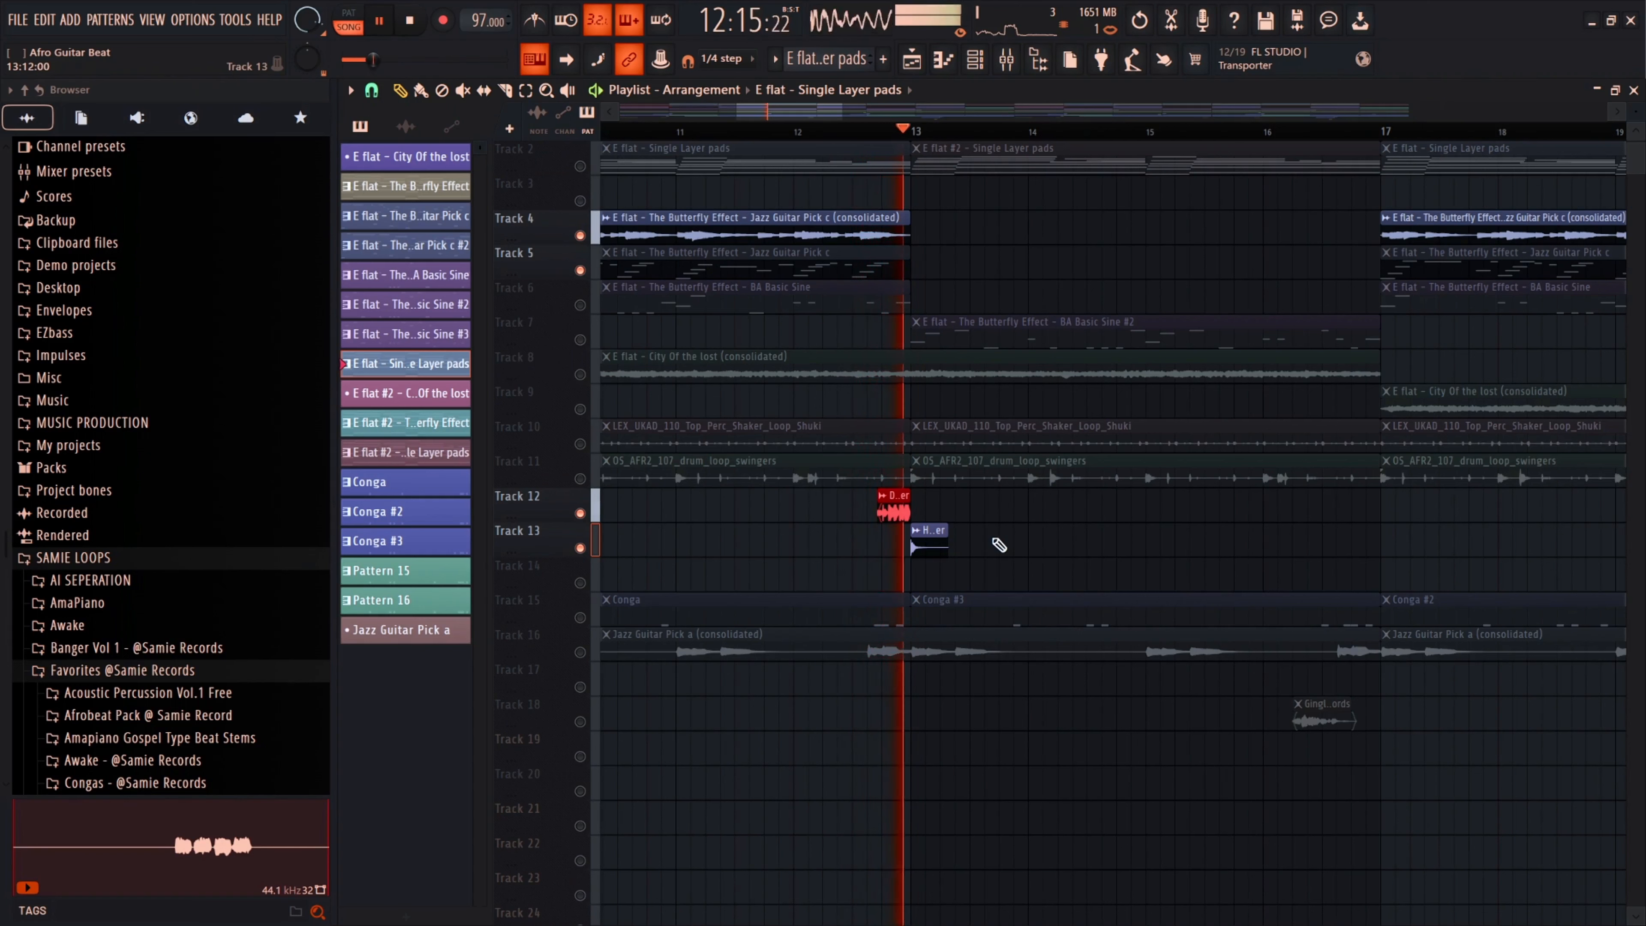
pyautogui.scroll(-3, 767, 595)
pyautogui.press('space')
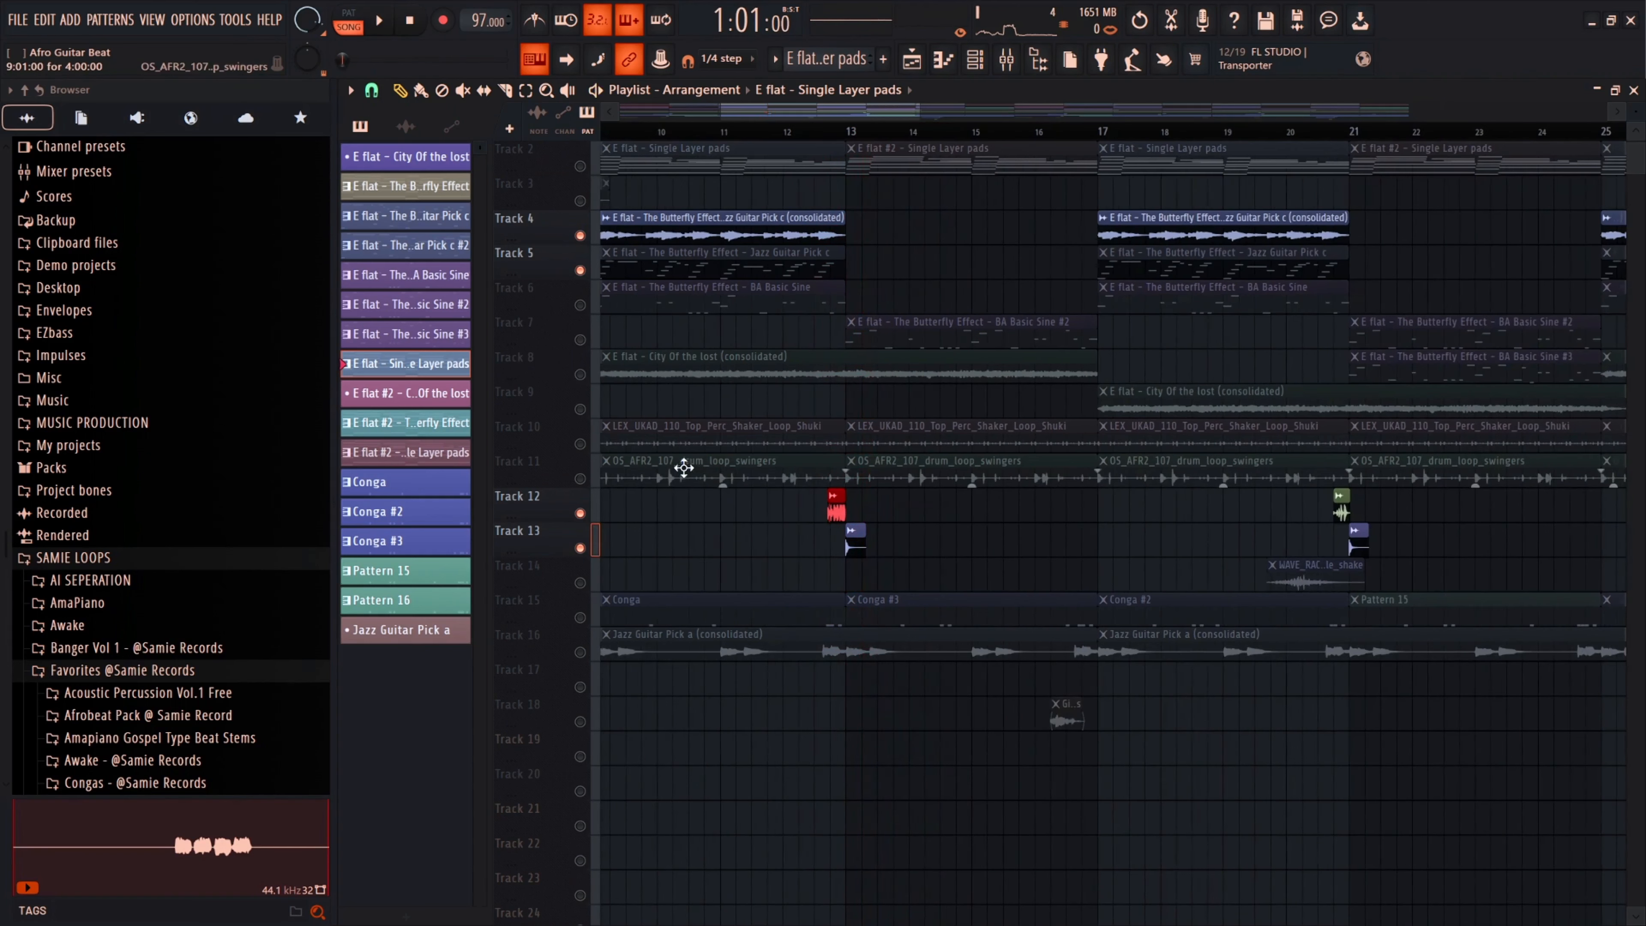
# - Unmute all tracks, play the full arrangement from bar 12 through bar 16, and stop playback
pyautogui.click(581, 480)
pyautogui.press('space')
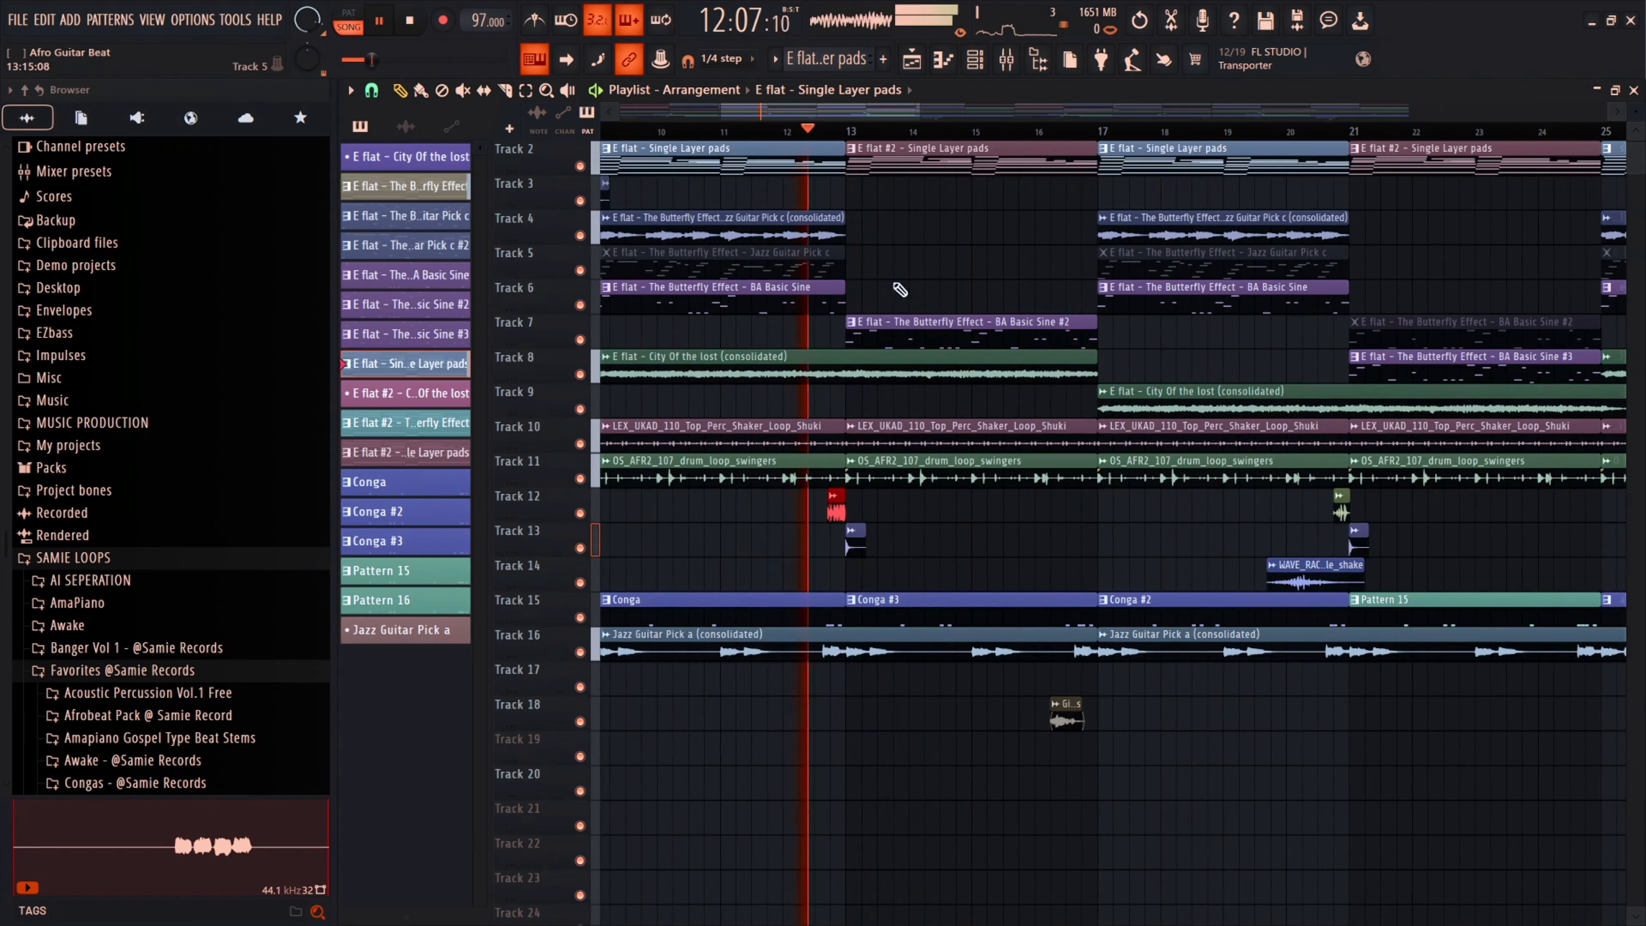
pyautogui.scroll(3, 860, 433)
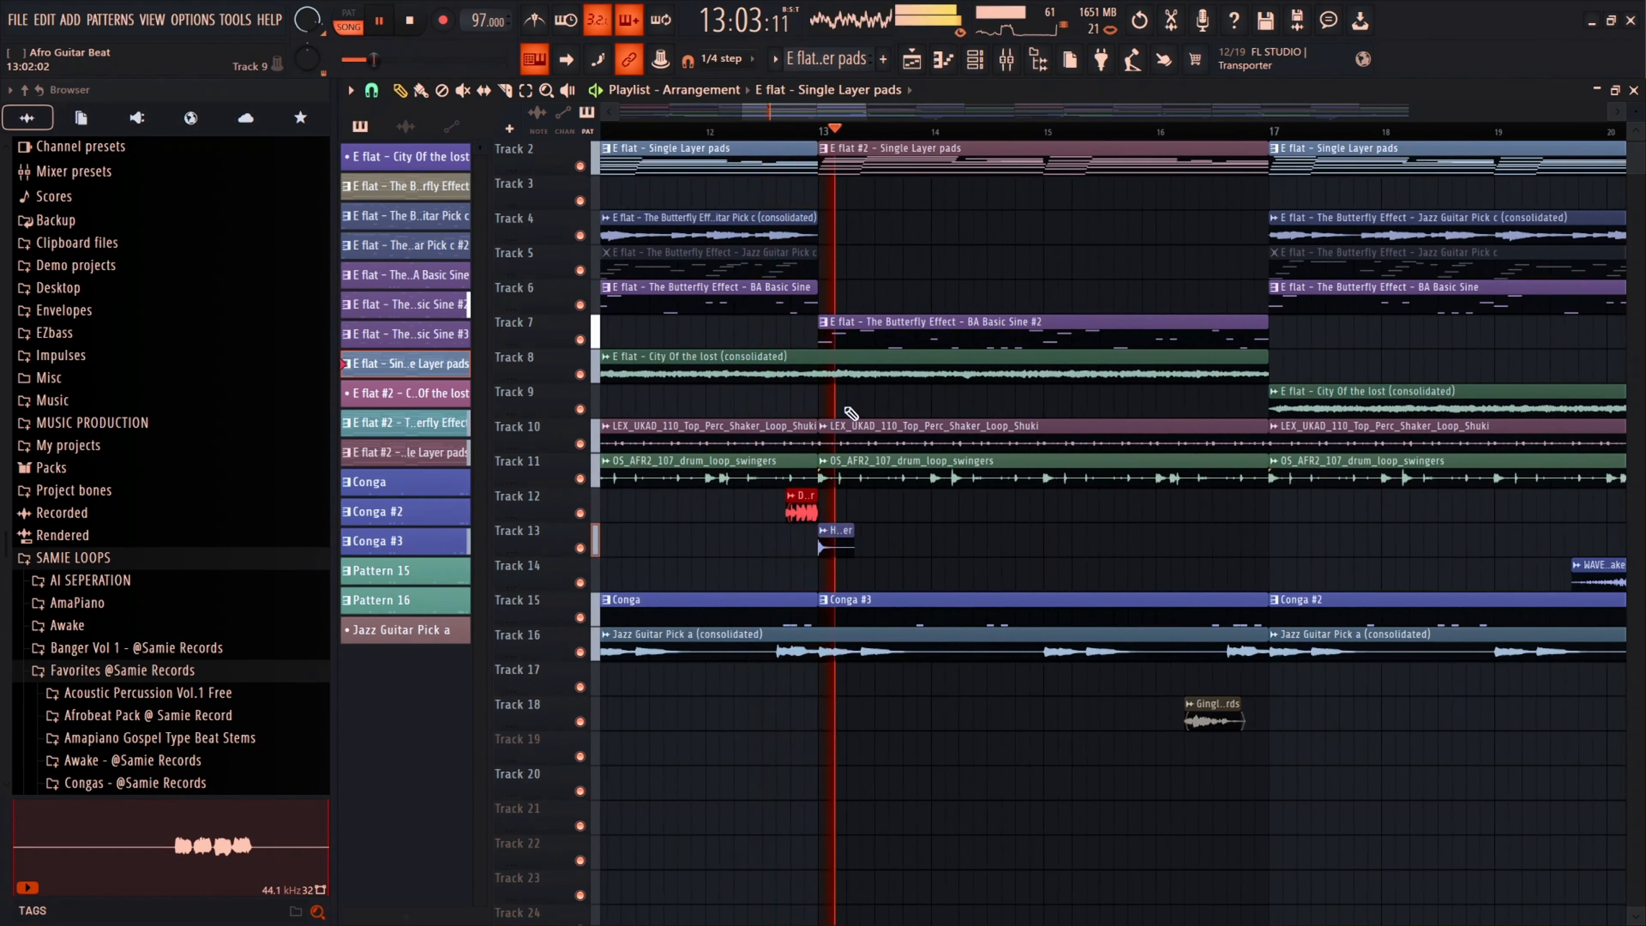
pyautogui.scroll(-4, 859, 433)
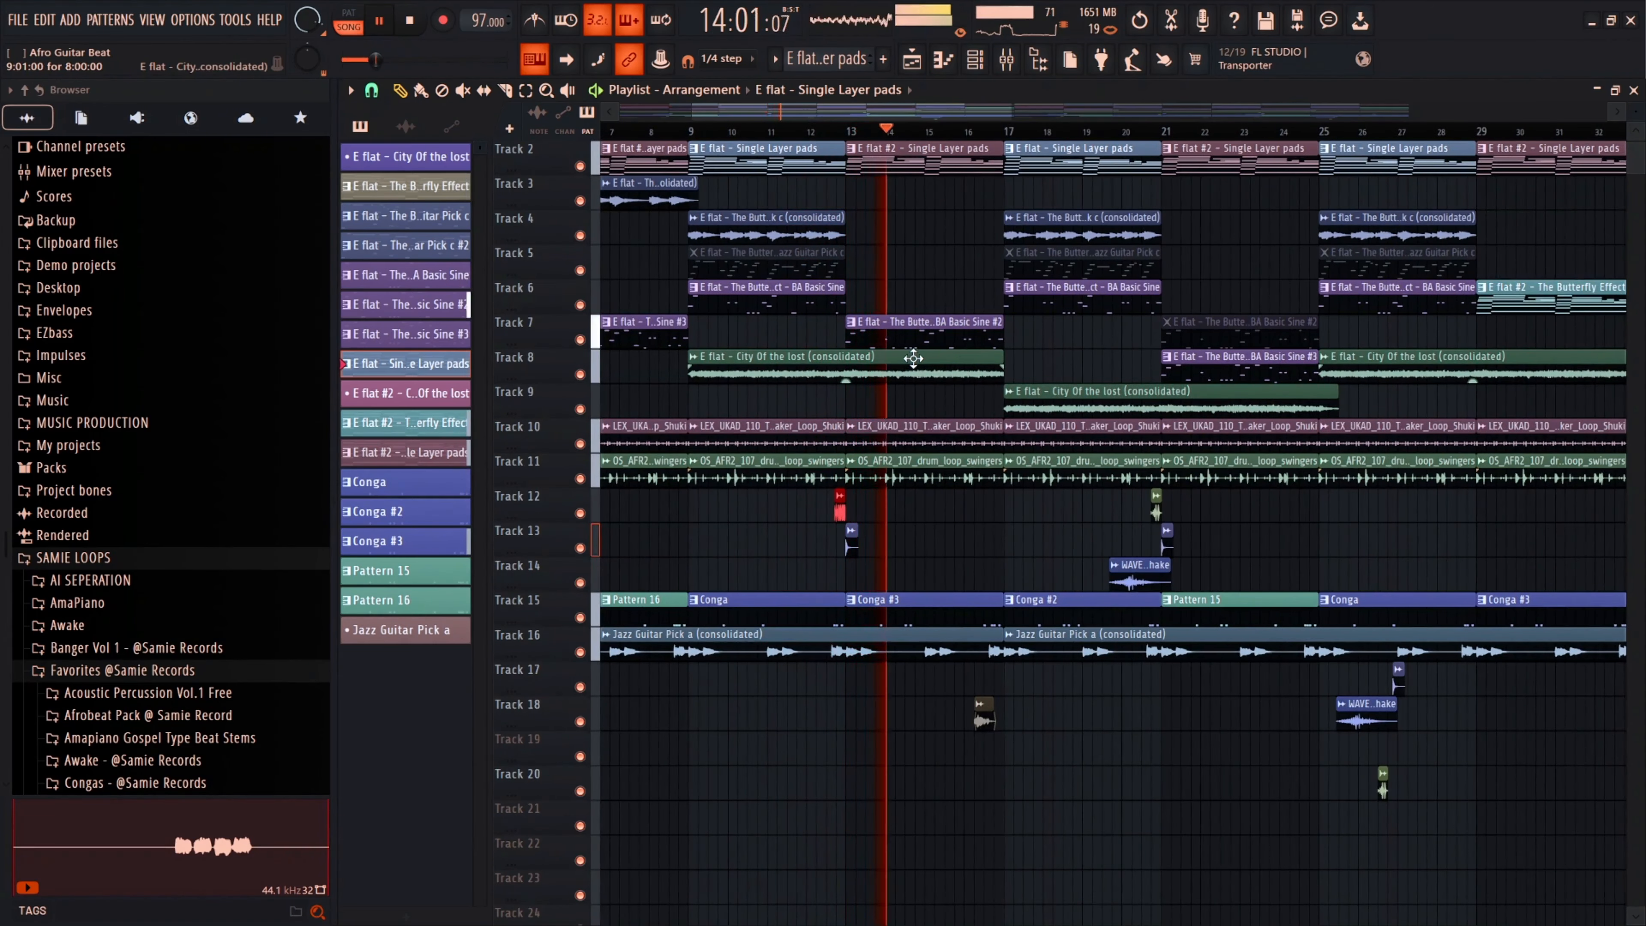
pyautogui.scroll(-2, 982, 356)
pyautogui.scroll(1, 991, 352)
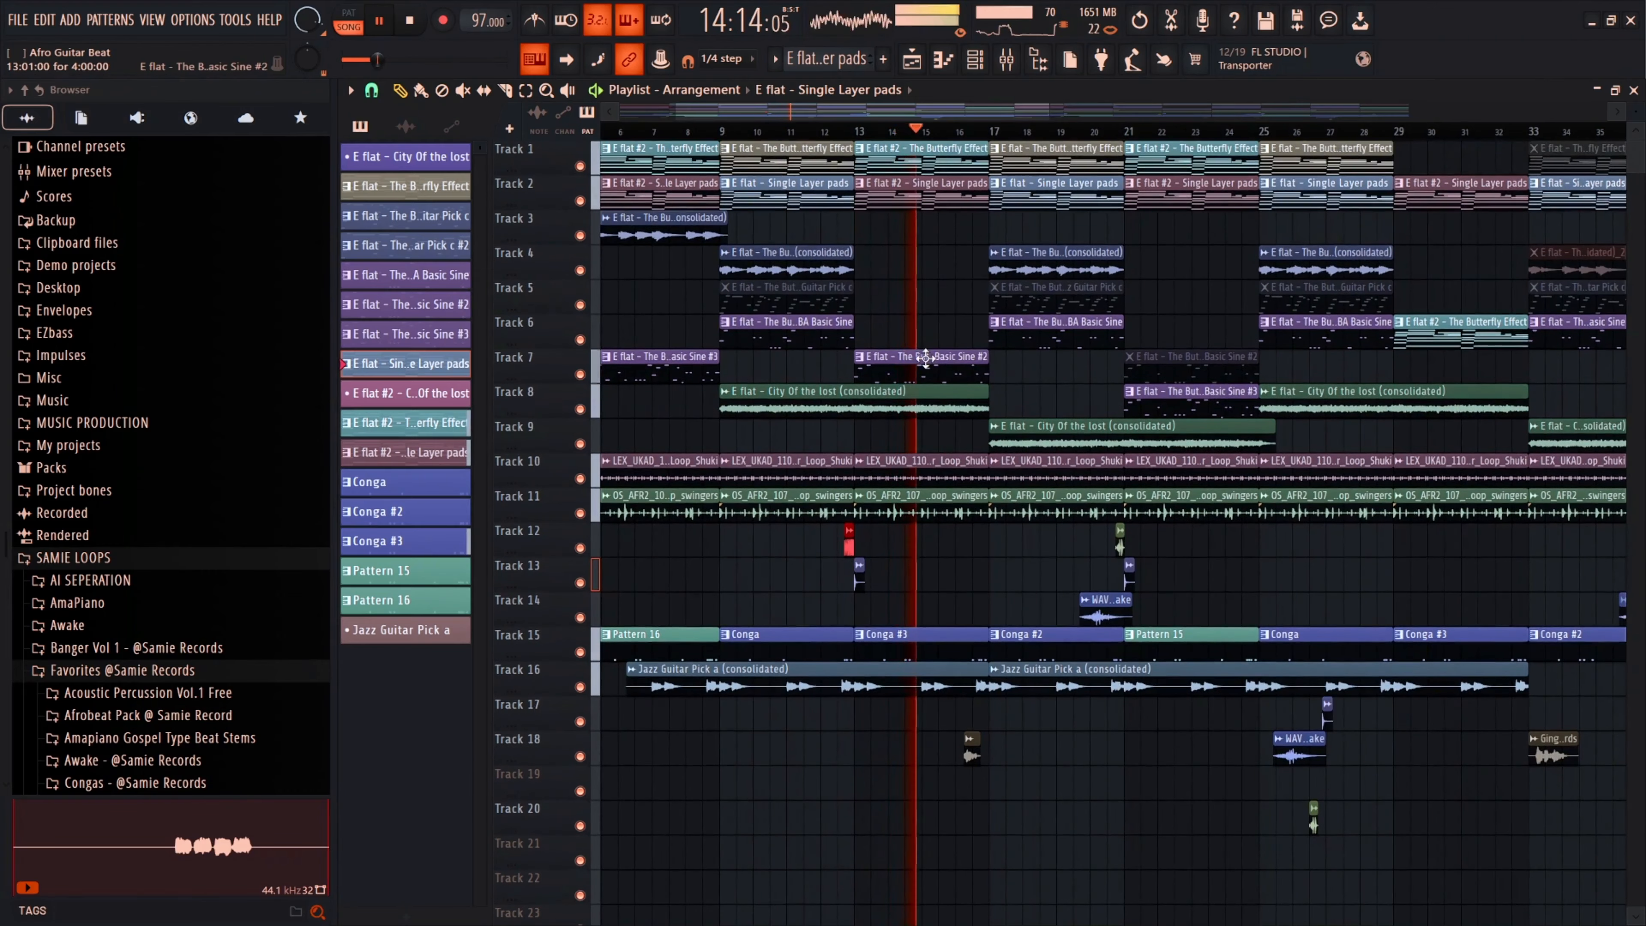
pyautogui.scroll(-3, 882, 324)
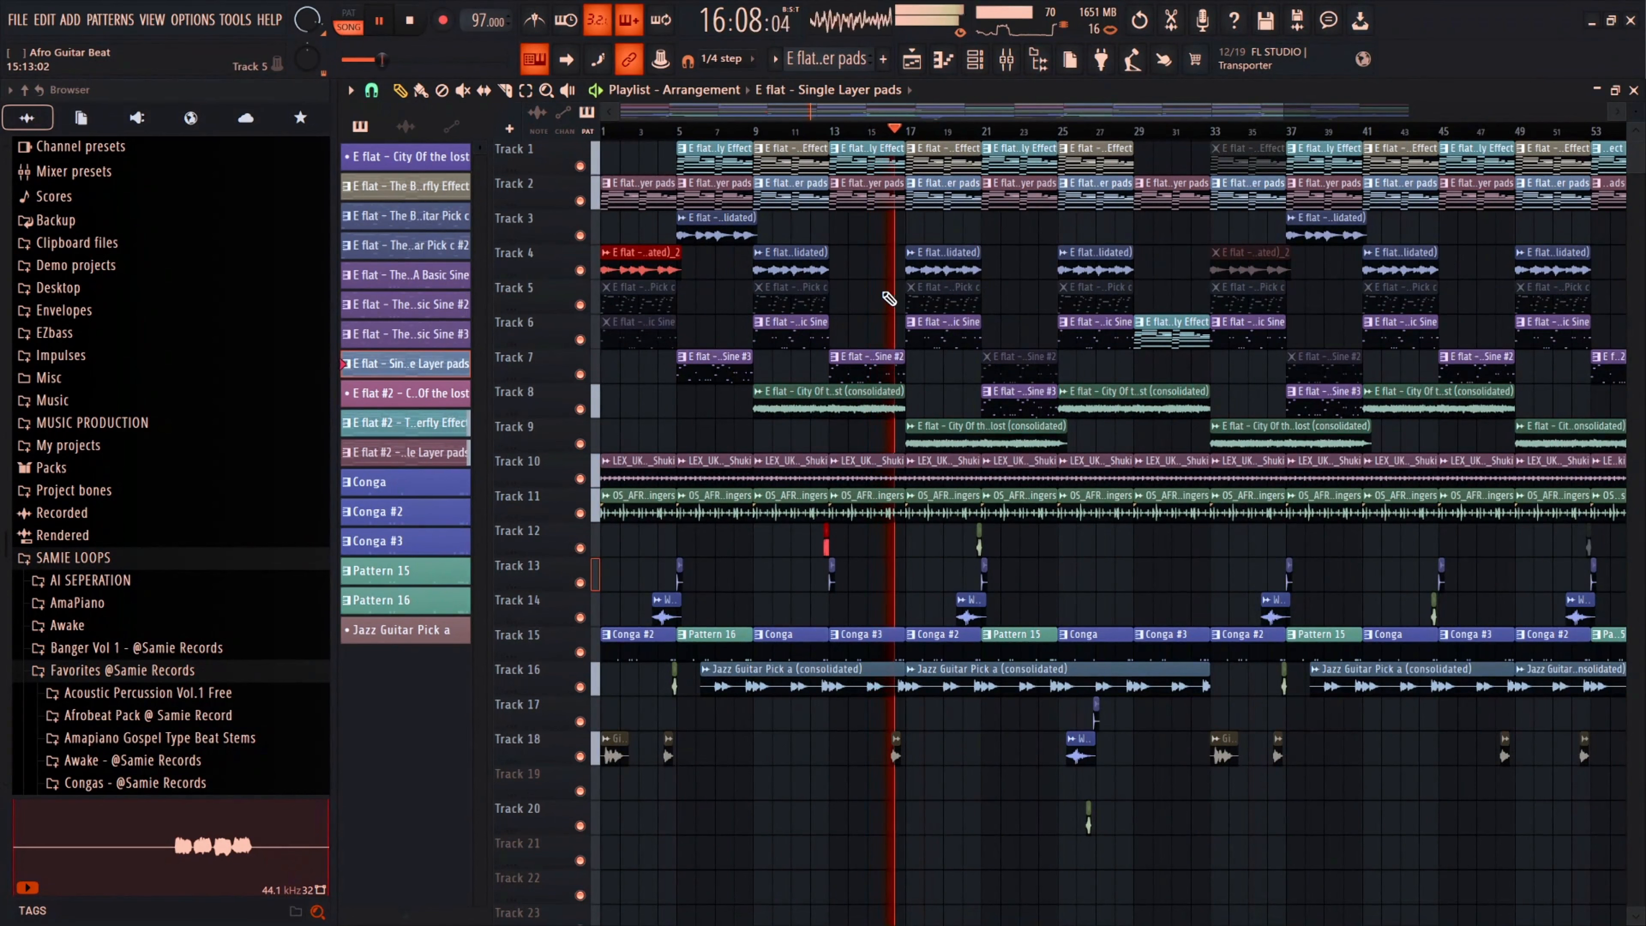
pyautogui.press('space')
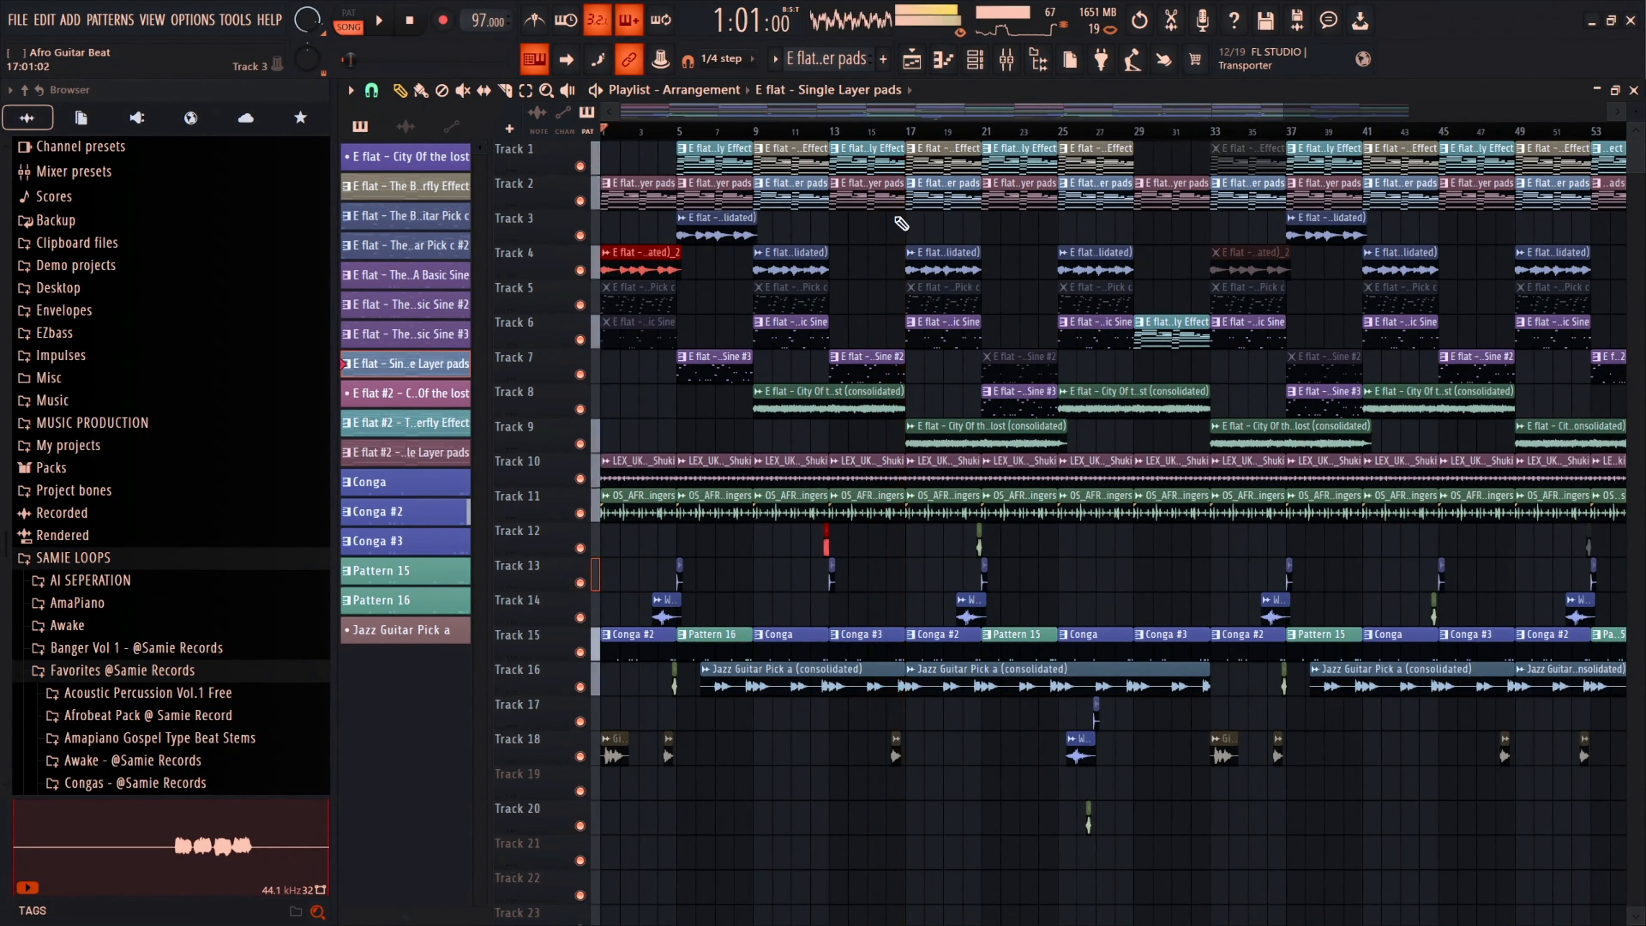
# - Open the notes of Track 1's The Butterfly Effect clip, play the start in pattern mode, and stop
pyautogui.doubleClick(758, 151)
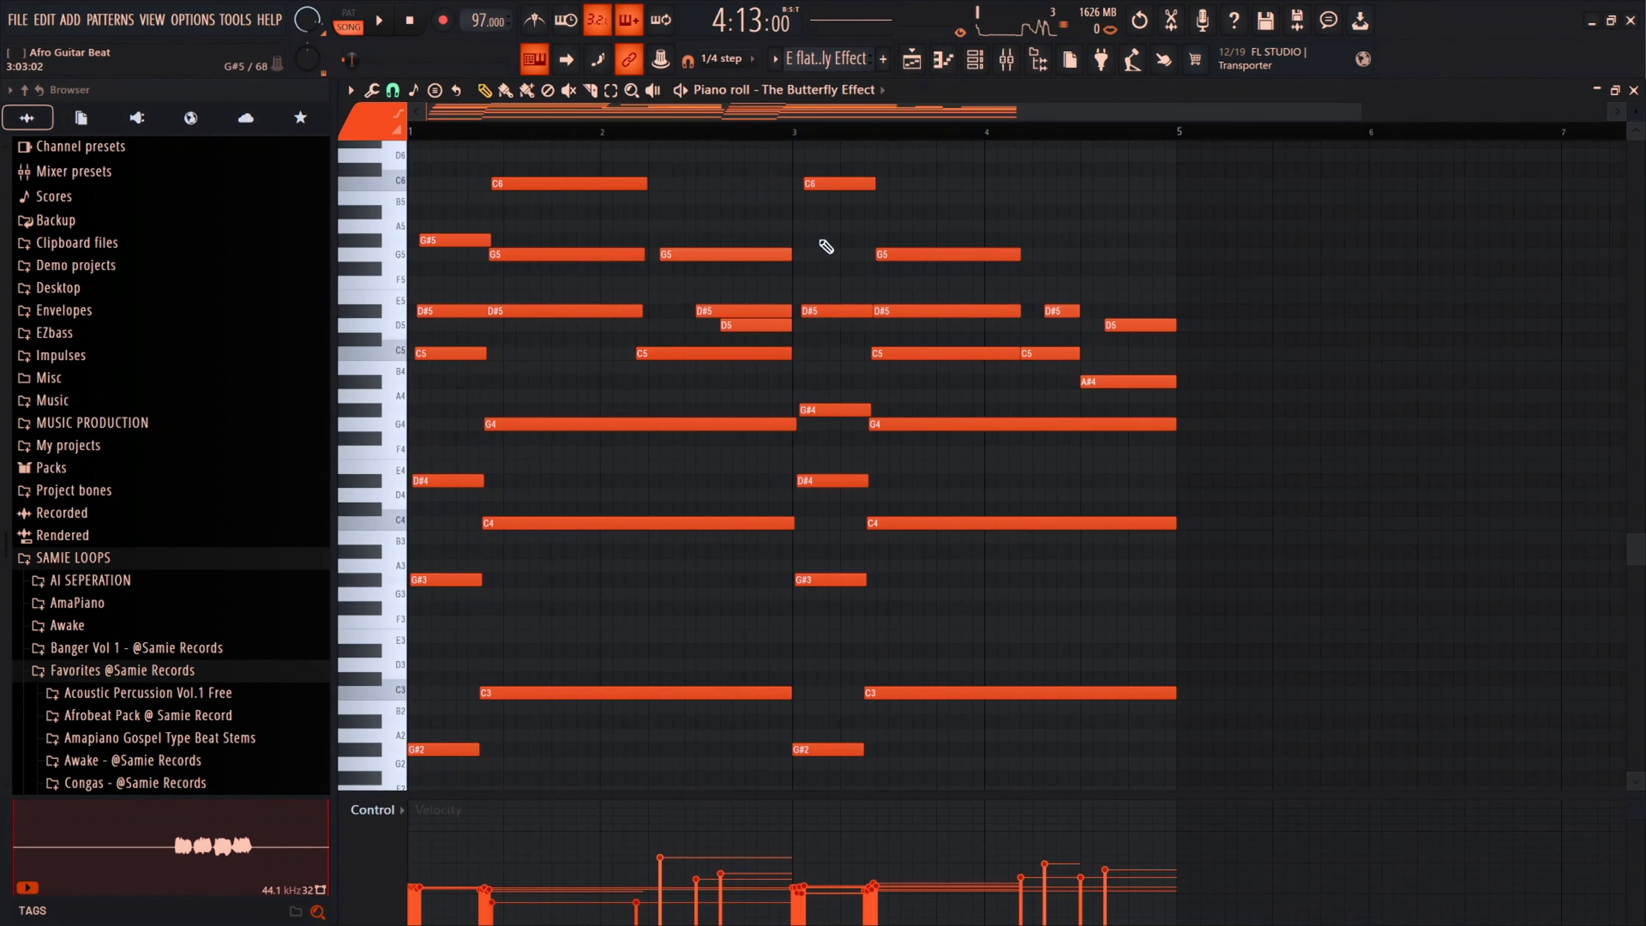
pyautogui.click(355, 19)
pyautogui.press('space')
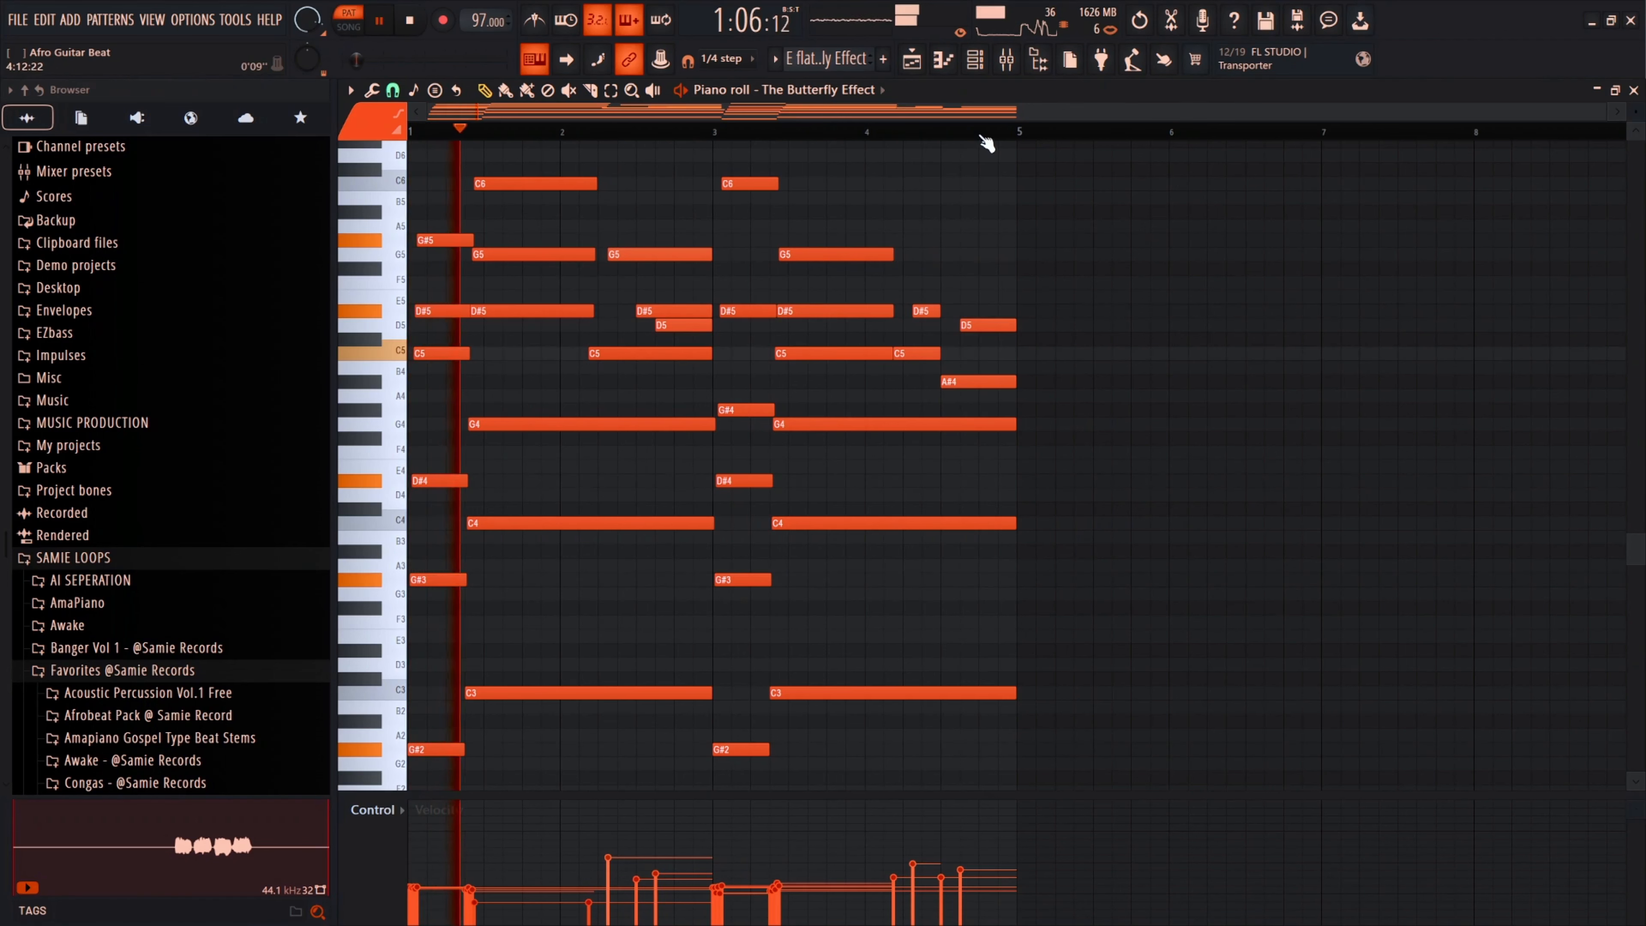
pyautogui.press('space')
# - Show the channel rack, inspect The Butterfly Effect's Analog Lab V instrument, close it, and return to the playlist
pyautogui.press('F6')
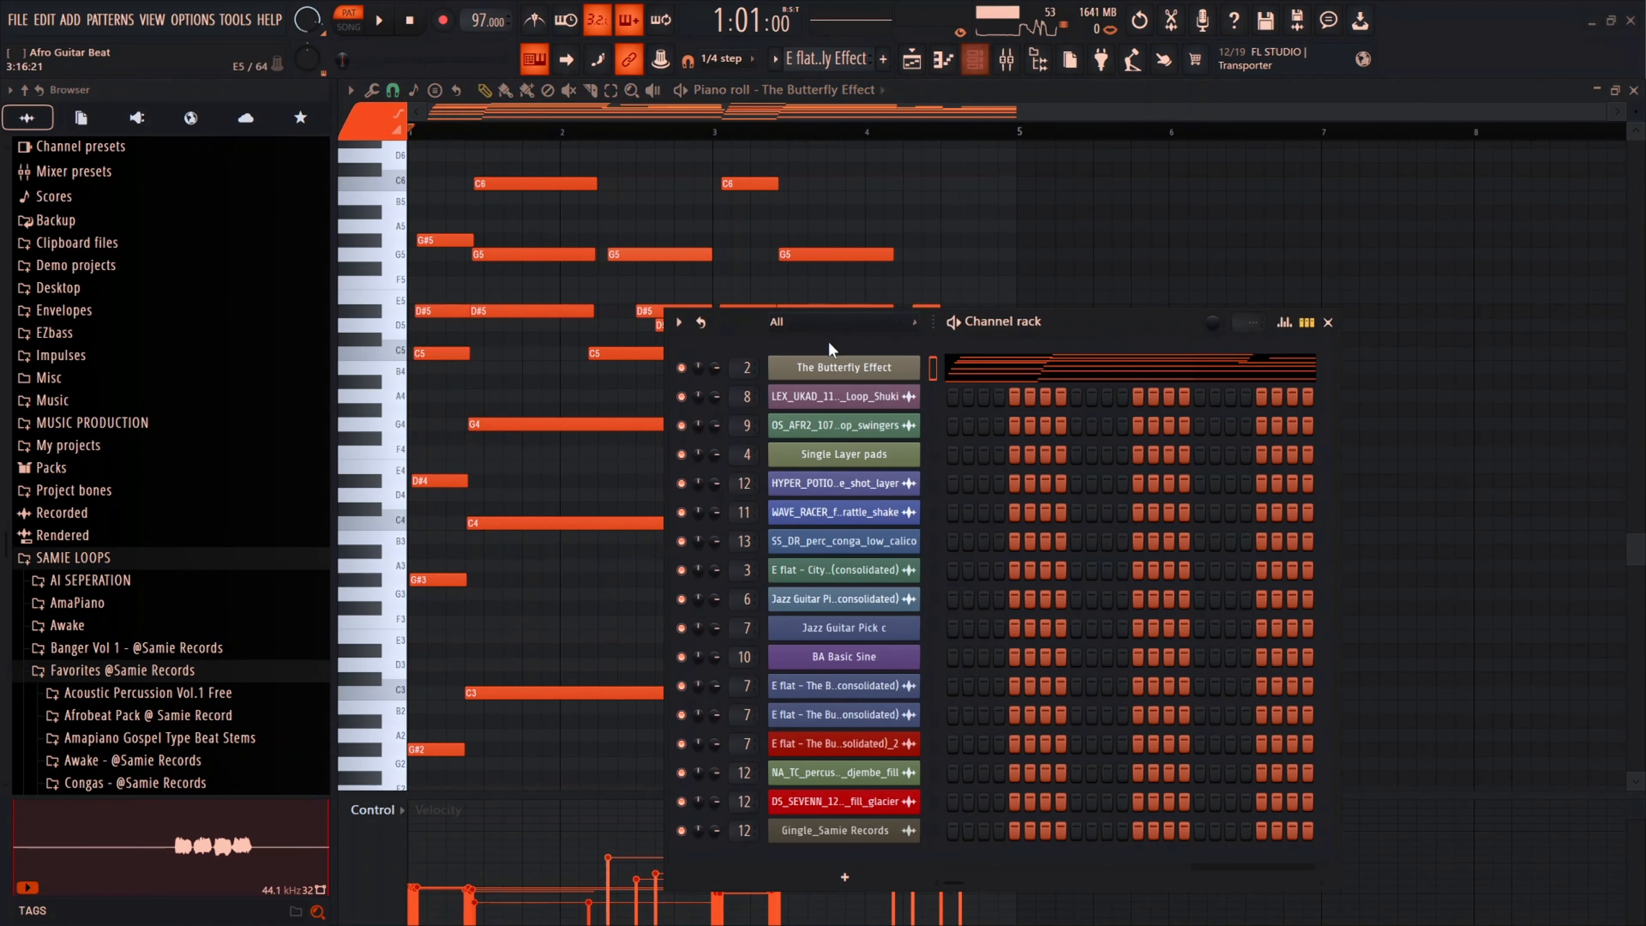
pyautogui.click(842, 369)
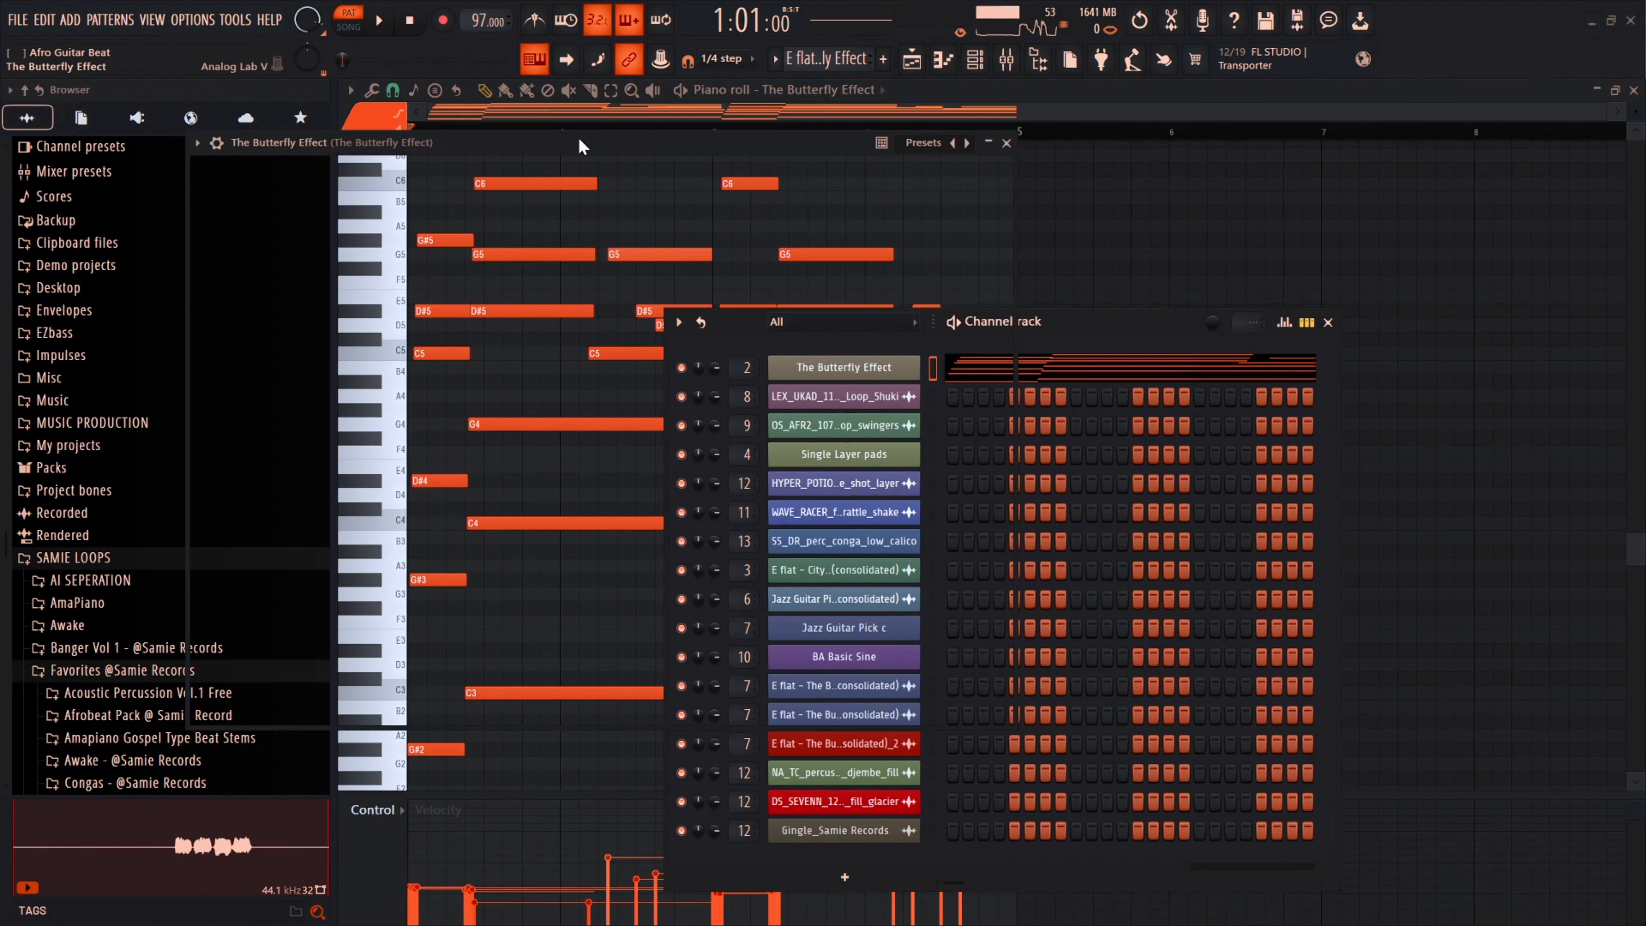
pyautogui.moveTo(579, 139); pyautogui.dragTo(633, 126)
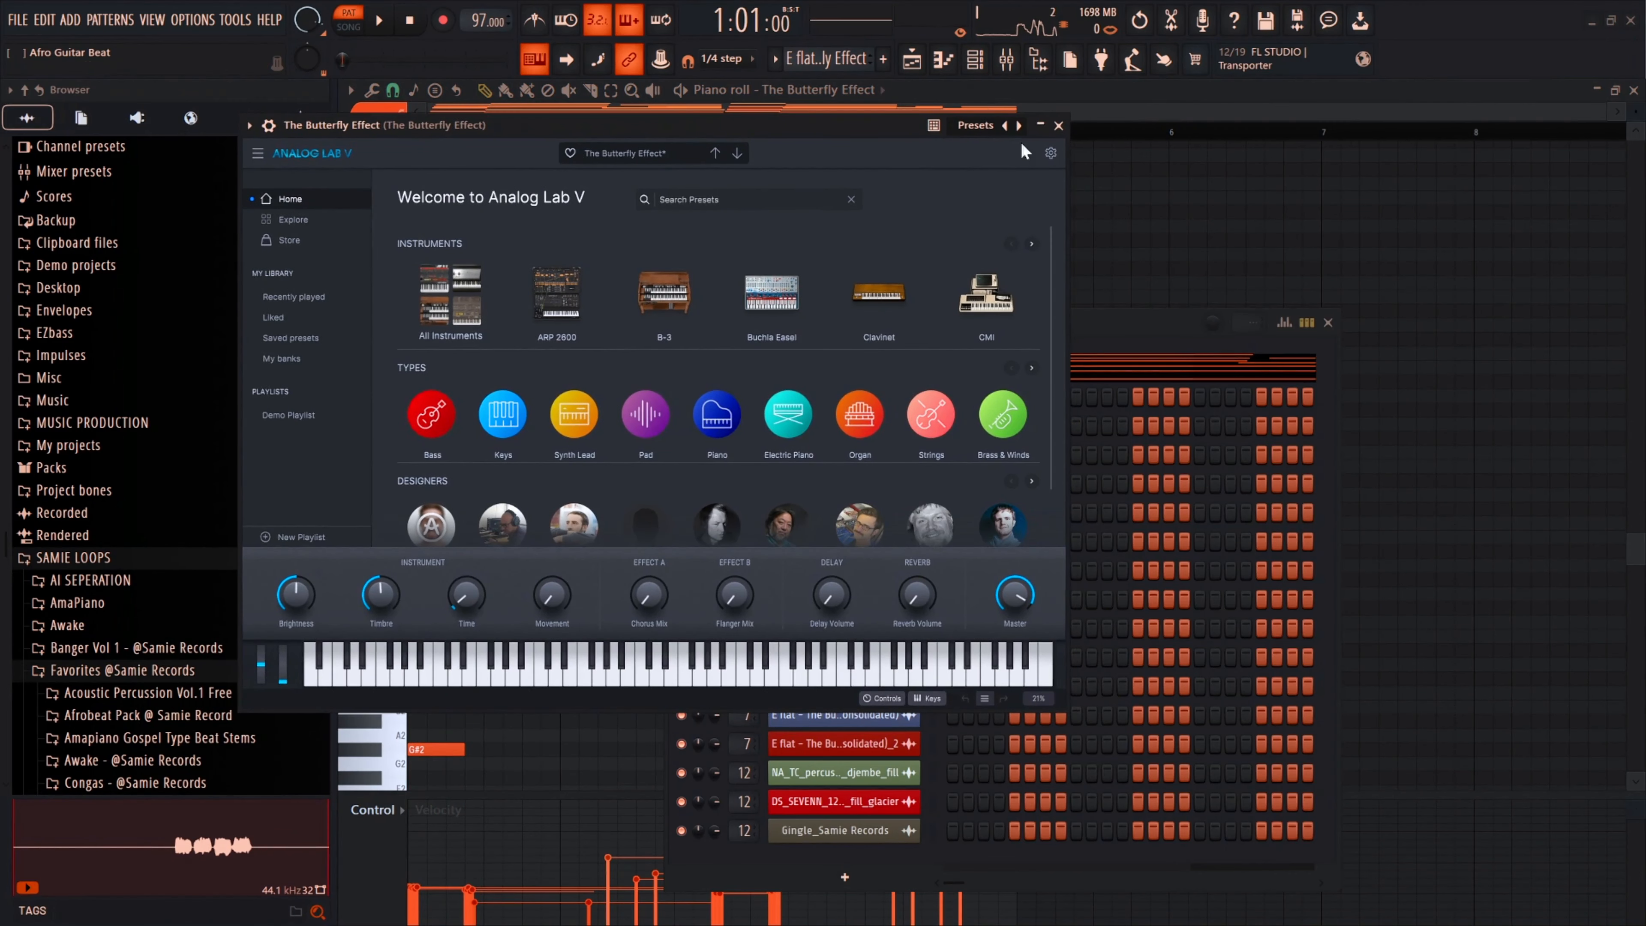
pyautogui.click(1059, 126)
pyautogui.click(933, 66)
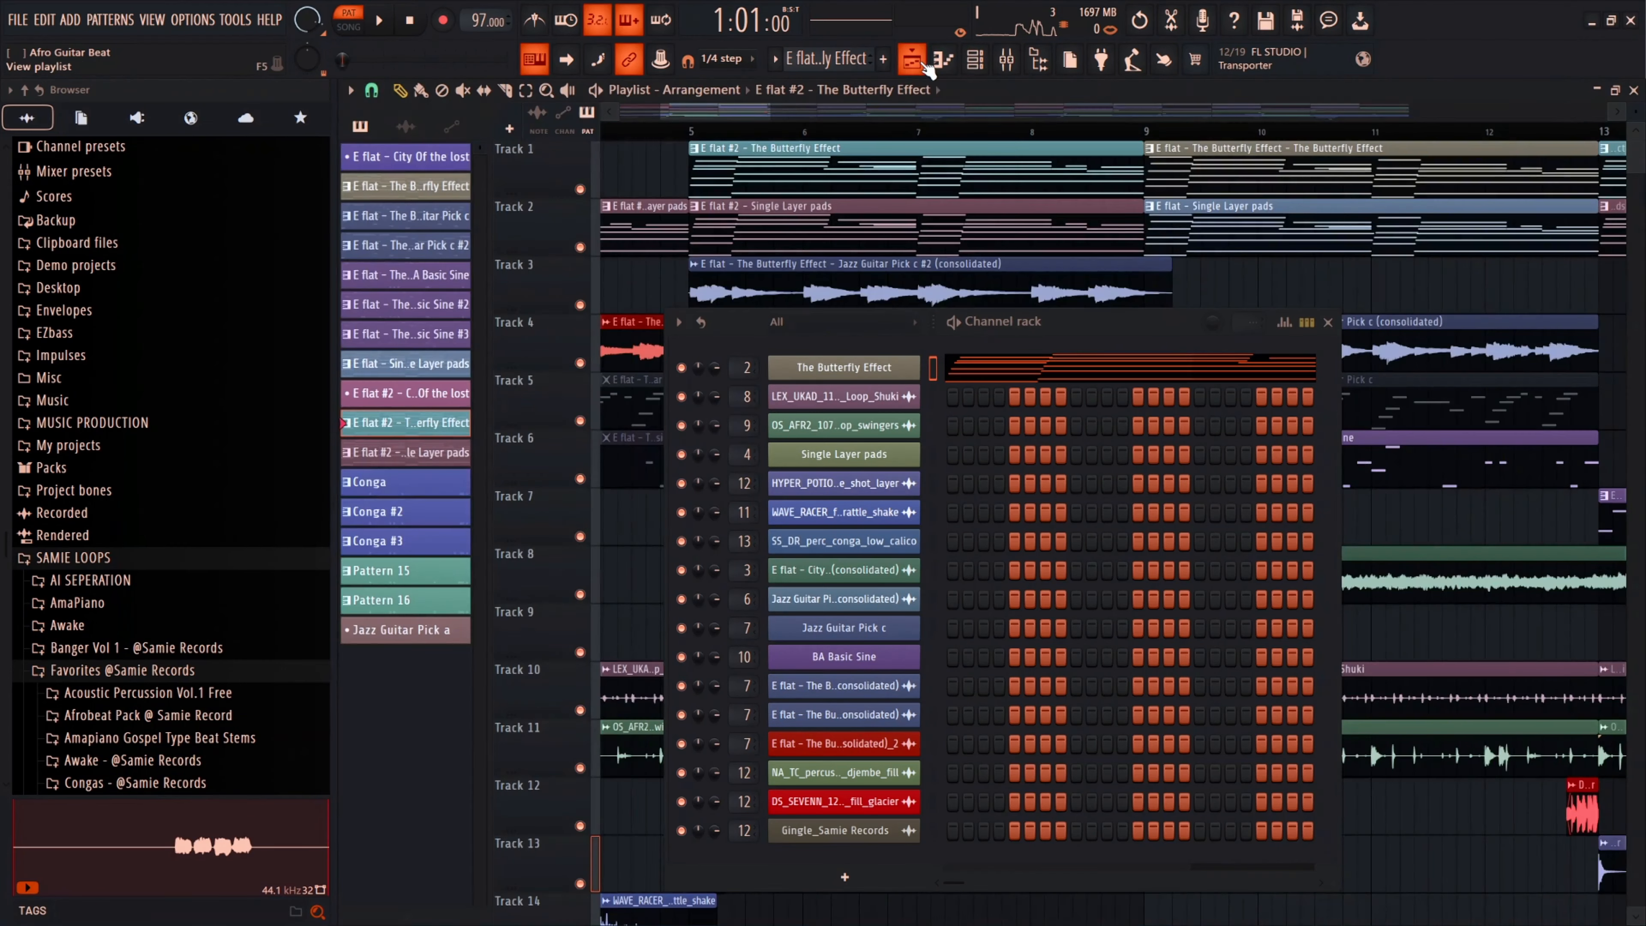
# - Open the notes of Track 2's Single Layer pads clip at bar 5, play the start of the pattern, and stop
pyautogui.scroll(-3, 746, 207)
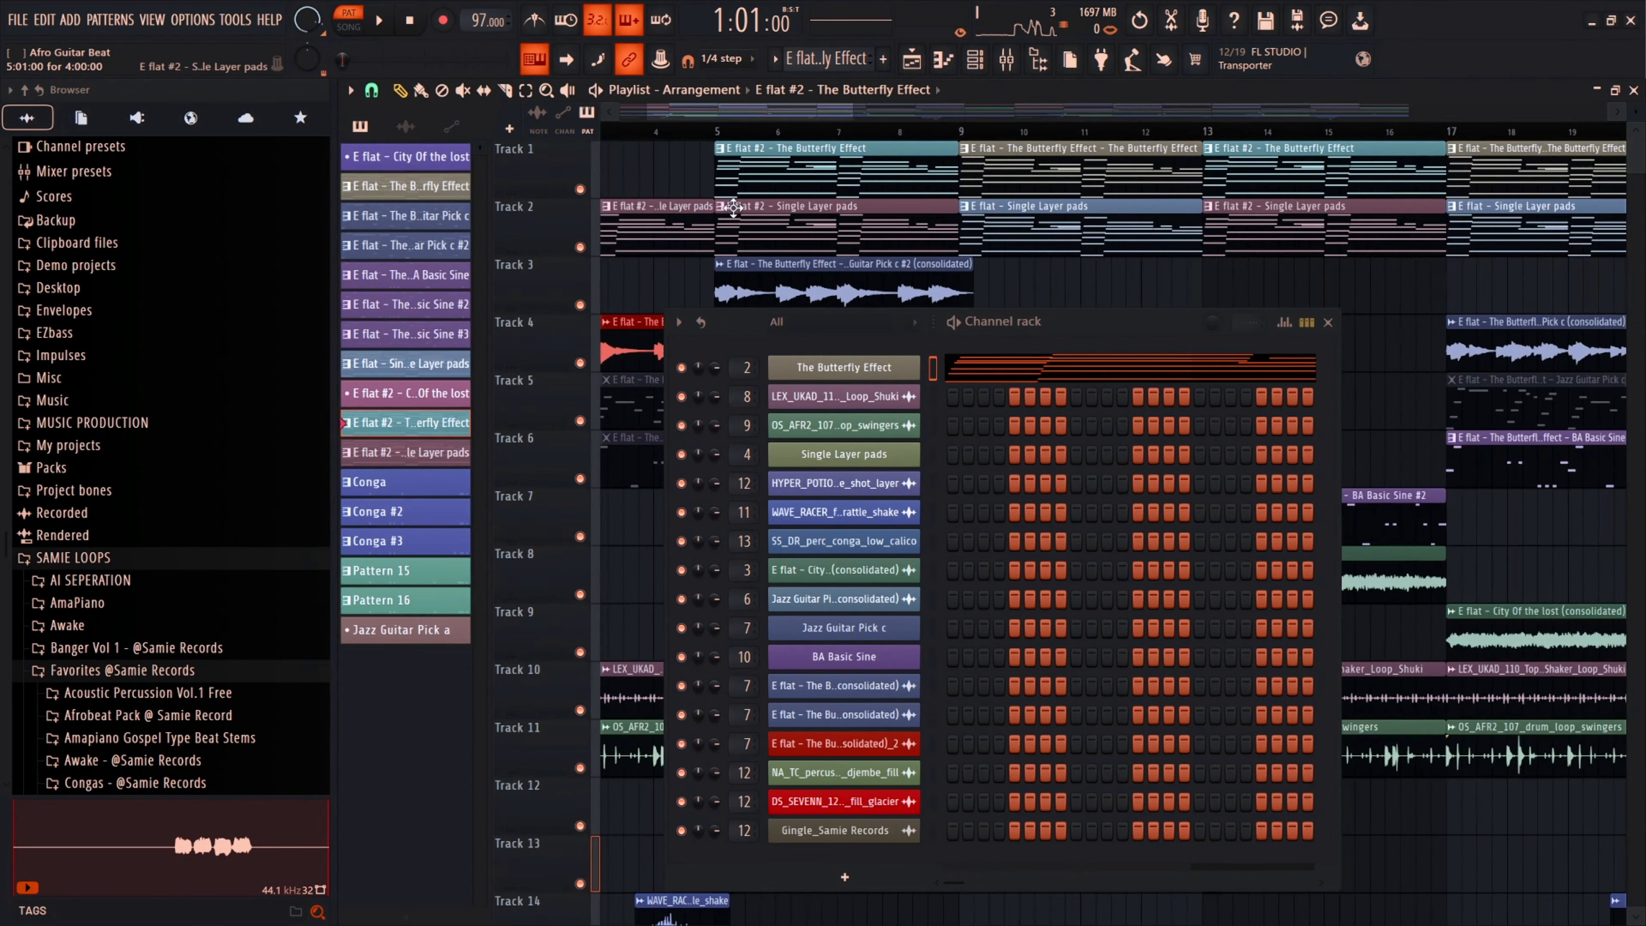
pyautogui.click(742, 206)
pyautogui.doubleClick(742, 207)
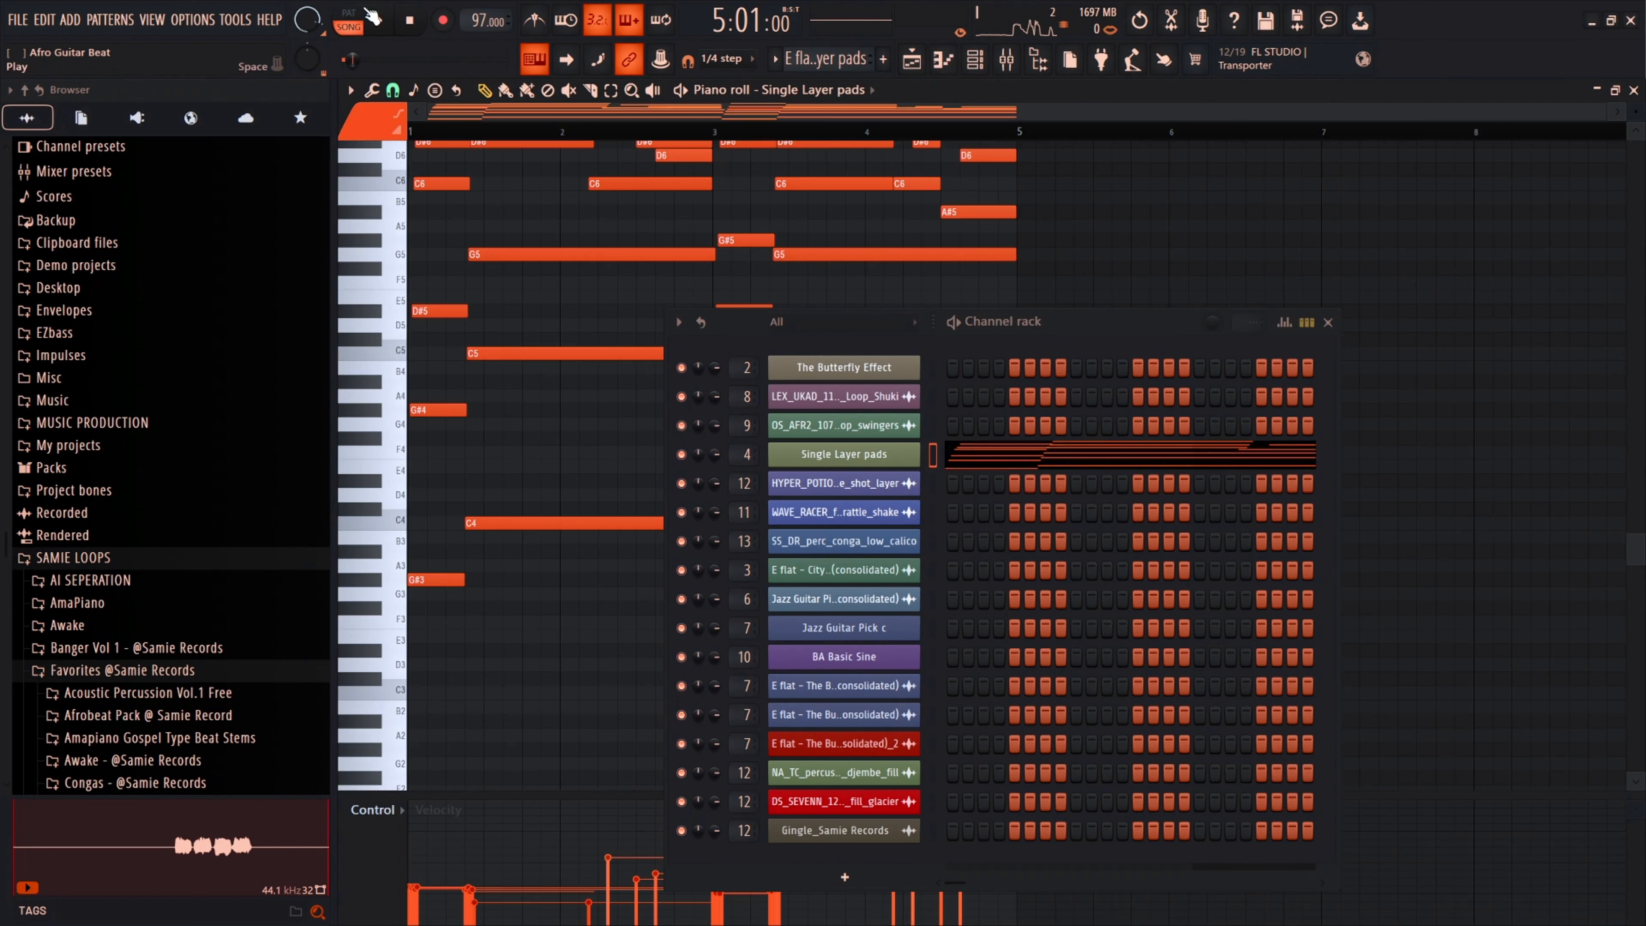
pyautogui.scroll(2, 543, 215)
pyautogui.press('space')
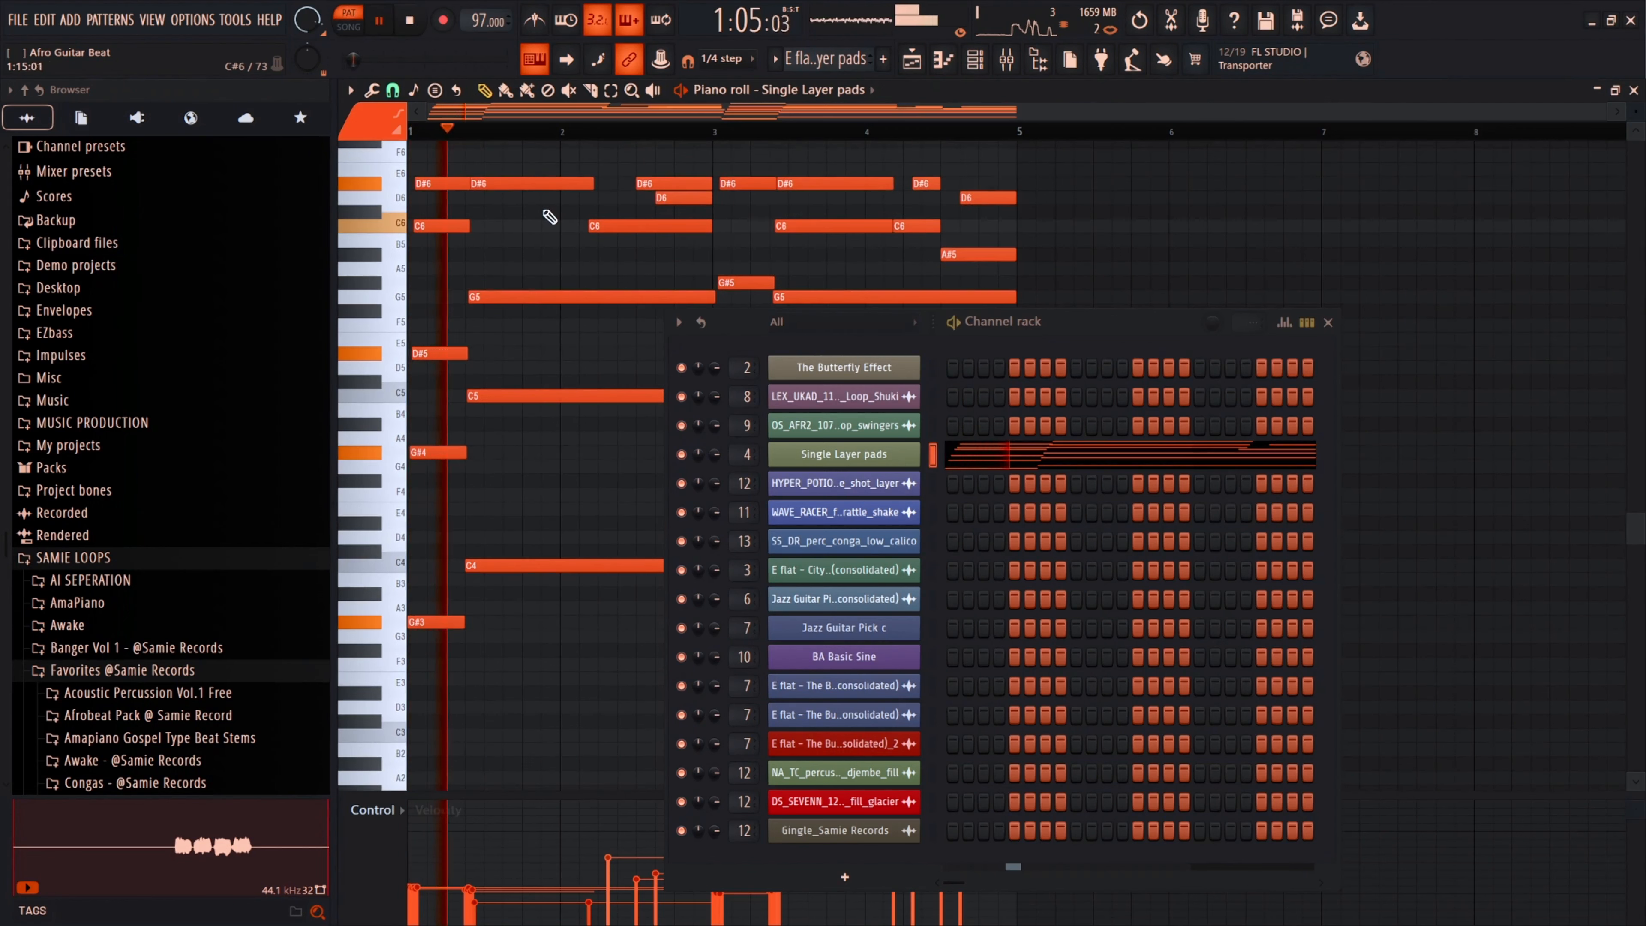
pyautogui.press('space')
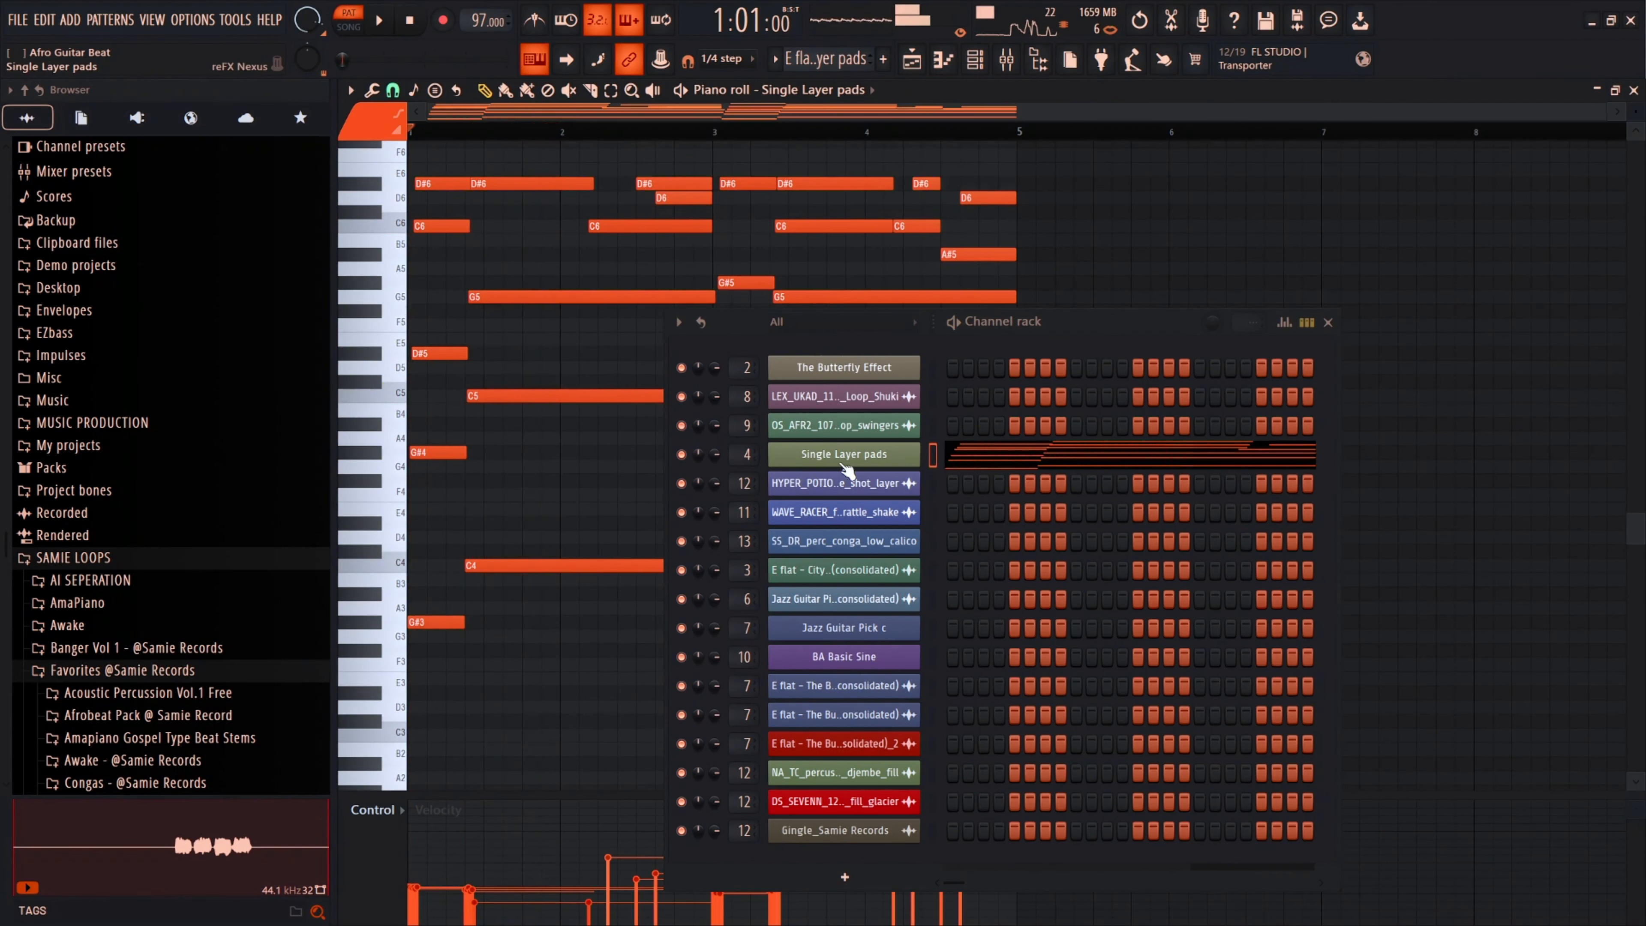
# - Inspect the Single Layer pads Nexus preset, close the instrument, and return to the playlist with the channel rack moved off the upper tracks
pyautogui.click(842, 462)
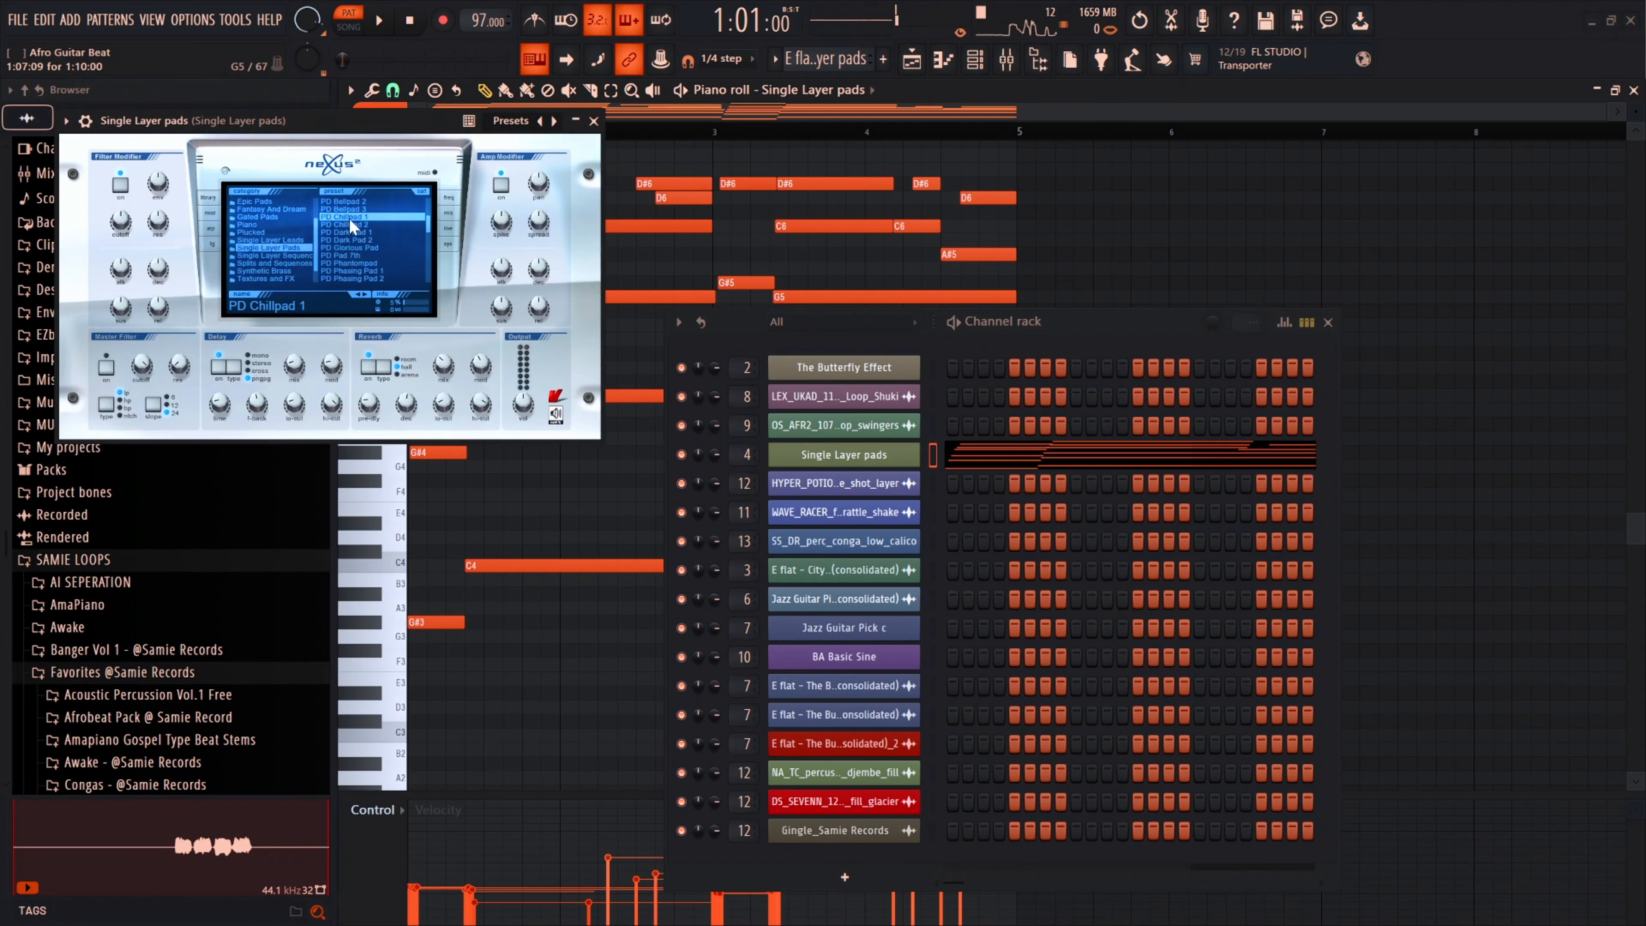
pyautogui.click(593, 120)
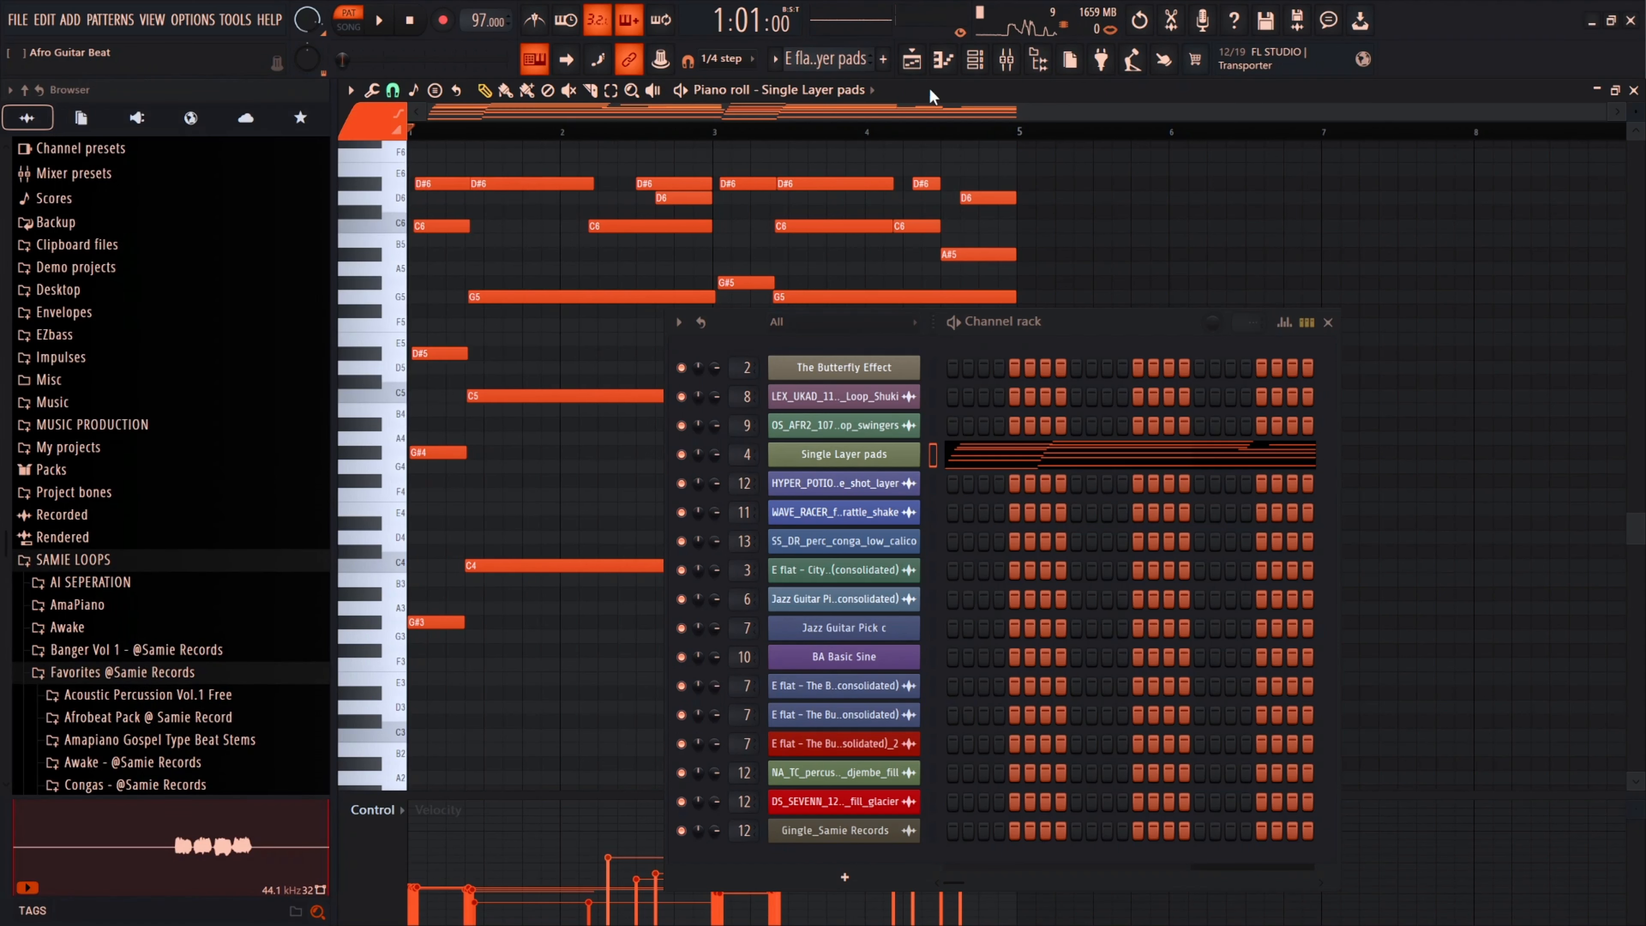
pyautogui.click(912, 60)
pyautogui.moveTo(1024, 324); pyautogui.dragTo(1171, 447)
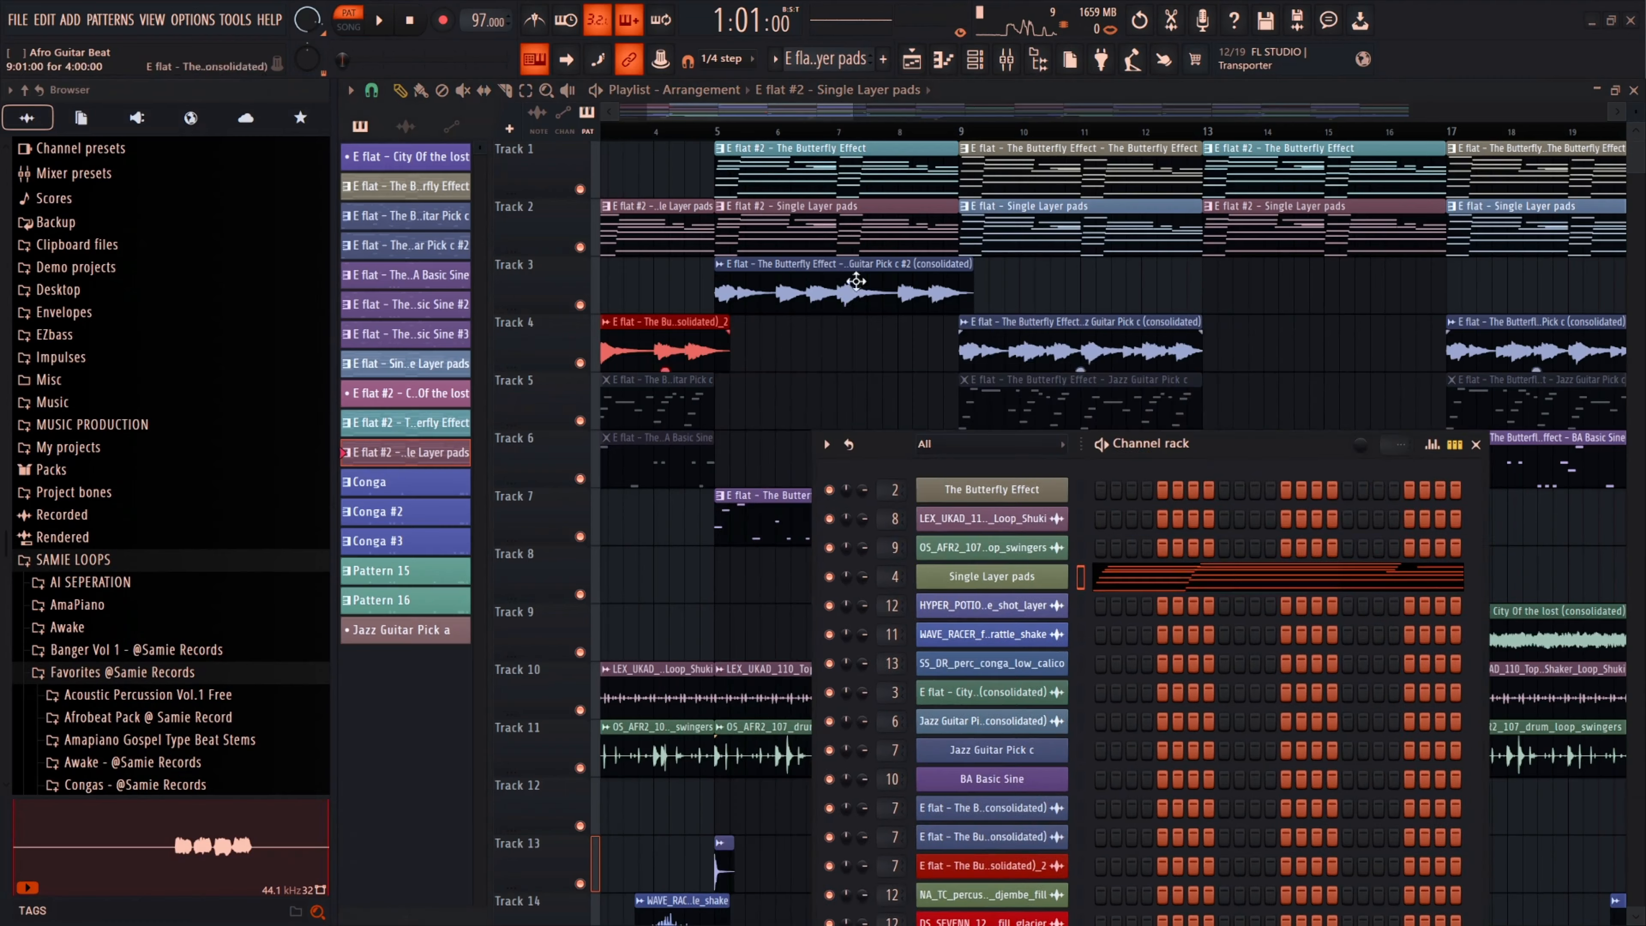
# - Select Track 7's BA Basic Sine #3 bass clip at bar 5 in the playlist
pyautogui.keyDown('ctrl'); pyautogui.scroll(-3, 783, 249); pyautogui.keyUp('ctrl')
pyautogui.scroll(-3, 781, 318)
pyautogui.click(774, 345)
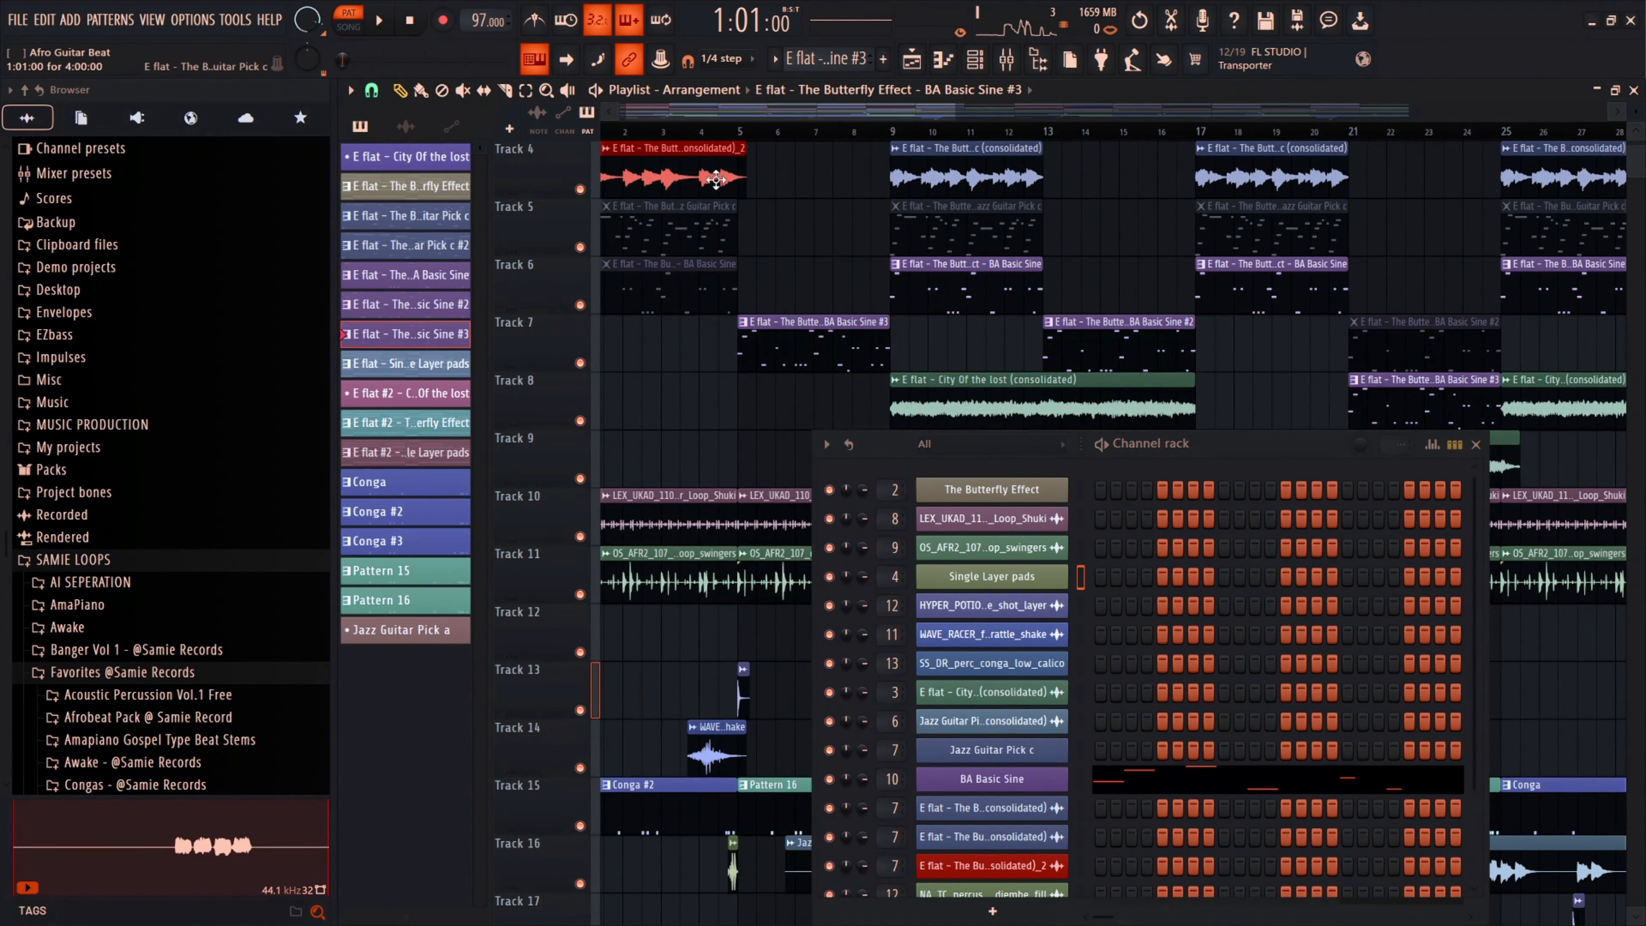
# - Open the notes of Track 7's BA Basic Sine #3 bass clip at bar 5, play the start of the pattern, and stop
pyautogui.doubleClick(786, 321)
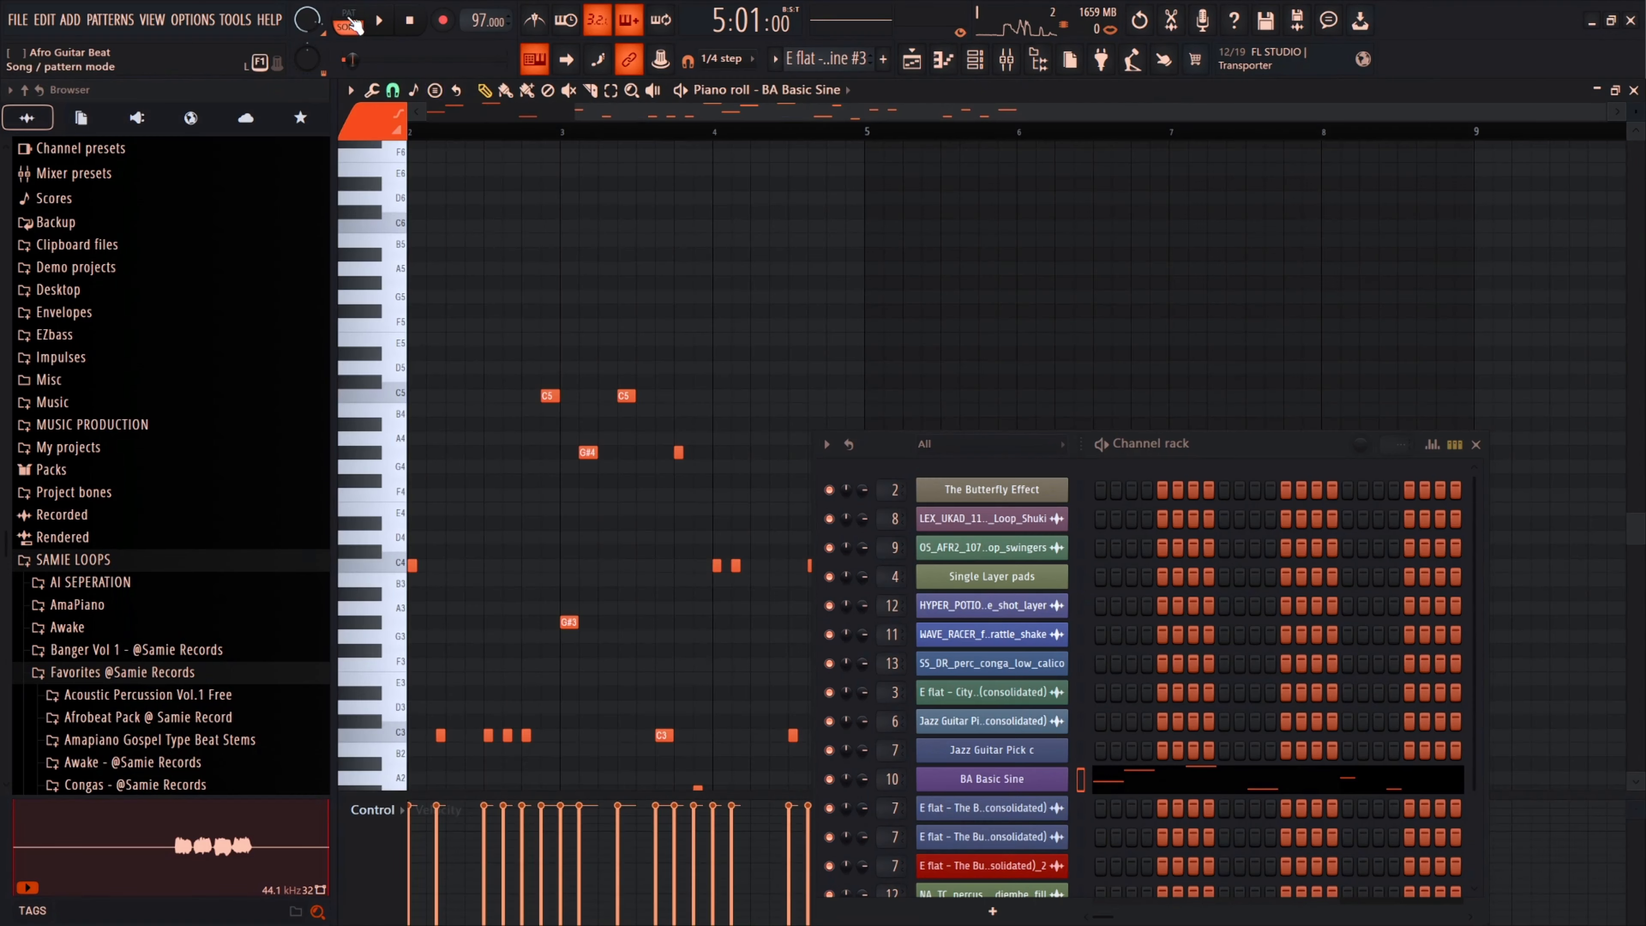
pyautogui.press('space')
pyautogui.scroll(-2, 691, 364)
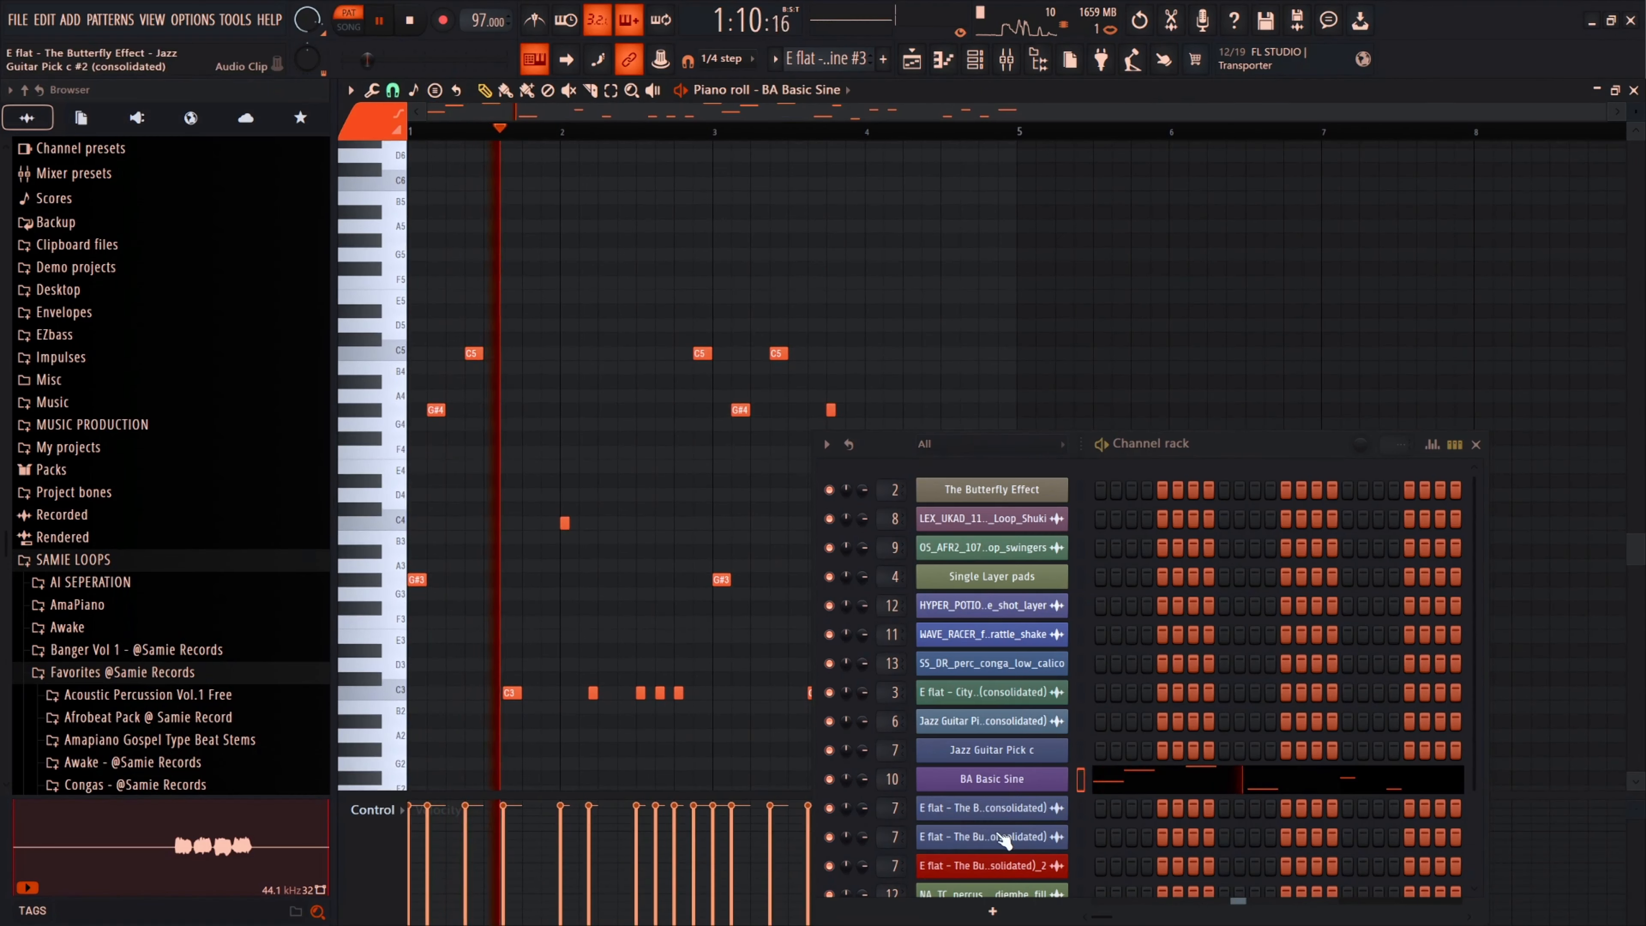
pyautogui.press('space')
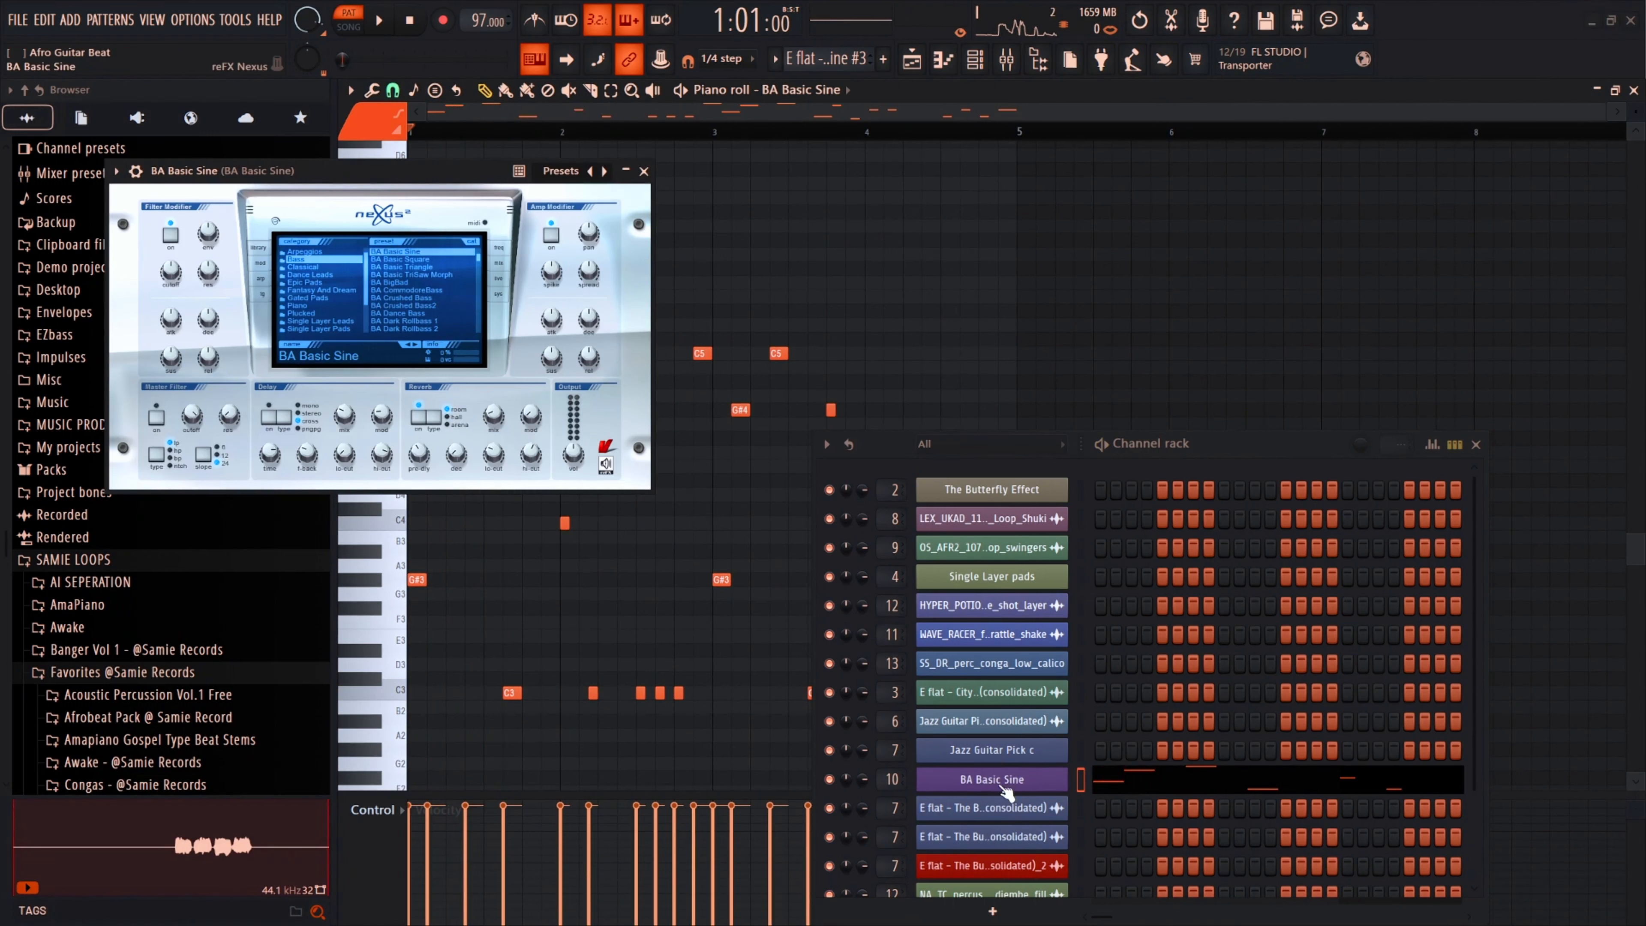
# - Inspect the BA Basic Sine Nexus preset, close the instrument, and return to the playlist
pyautogui.click(645, 172)
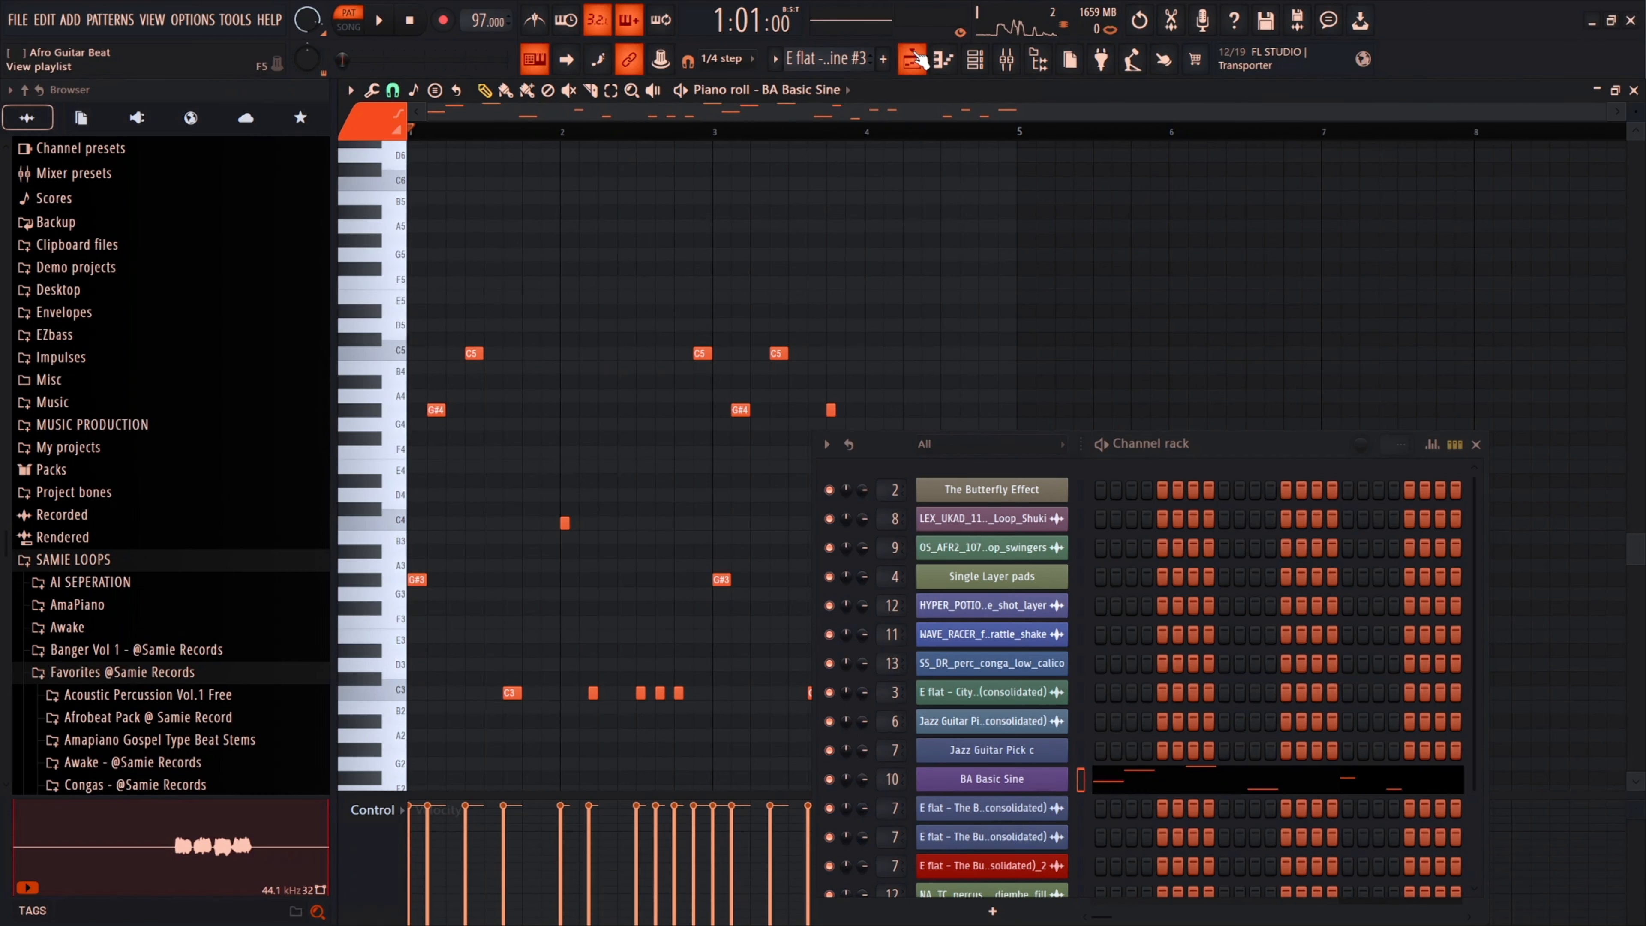
pyautogui.click(919, 60)
# - Play Track 4's Jazz Guitar Pick c audio clip at bar 9 in solo, and stop
pyautogui.press('space')
pyautogui.scroll(-1, 1025, 343)
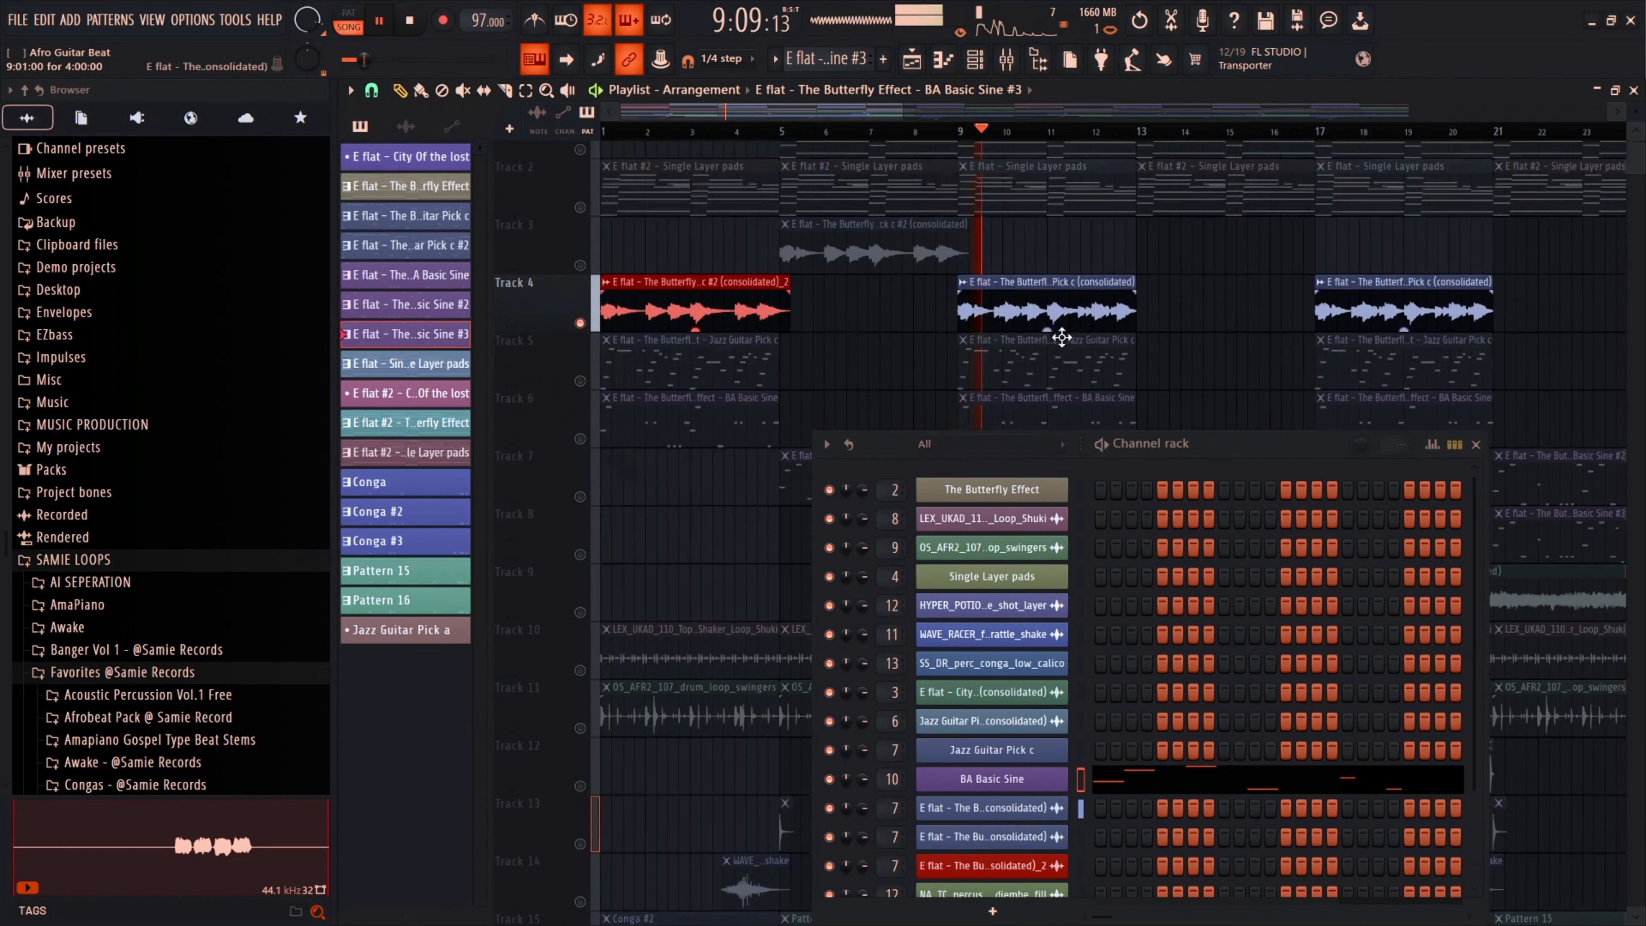
pyautogui.scroll(3, 1031, 272)
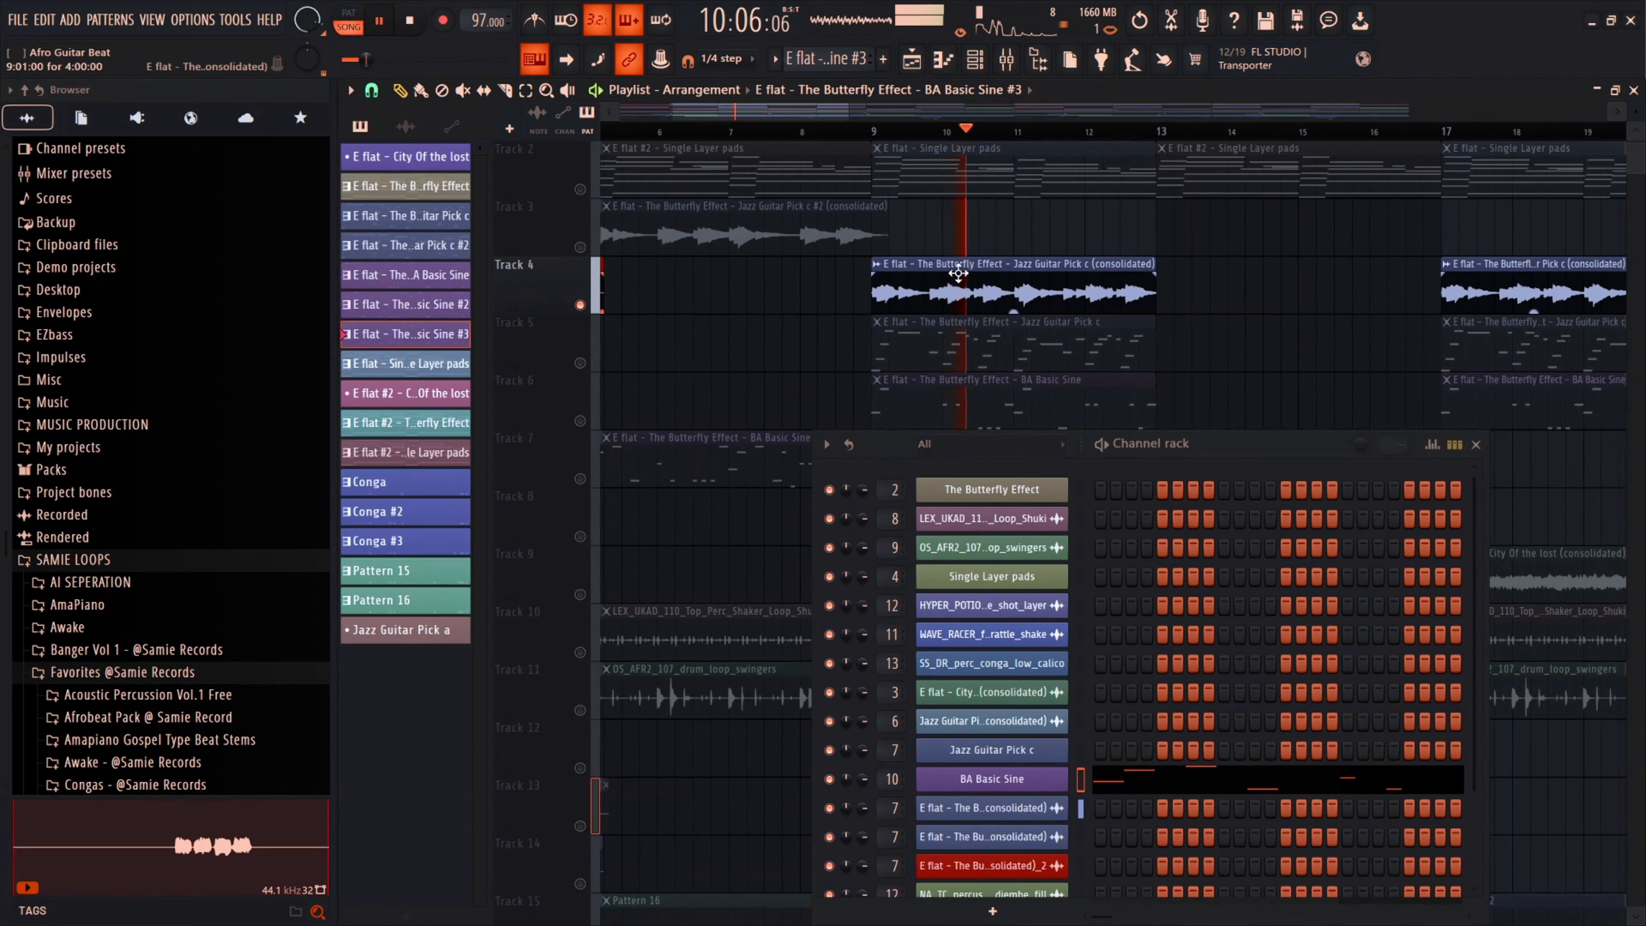
pyautogui.scroll(-2, 965, 274)
pyautogui.press('space')
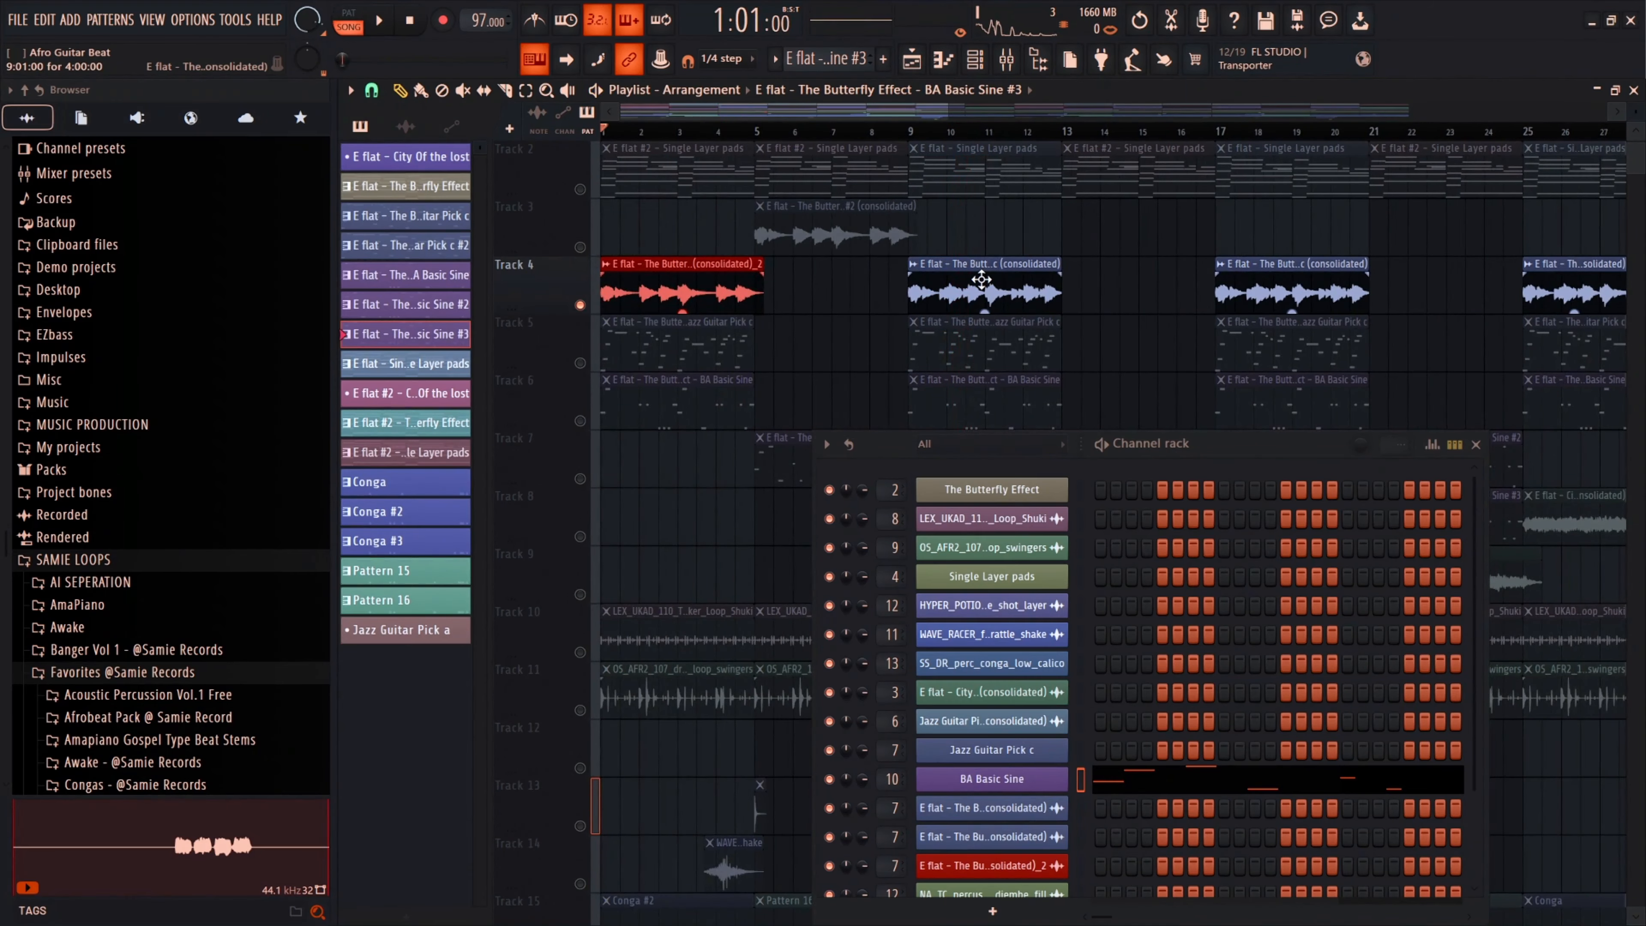
# - Move the channel rack off the guitar clips, inspect the Jazz Guitar Pick c channel's Omnisphere patch list, and close the instrument
pyautogui.moveTo(1165, 430); pyautogui.dragTo(1293, 237)
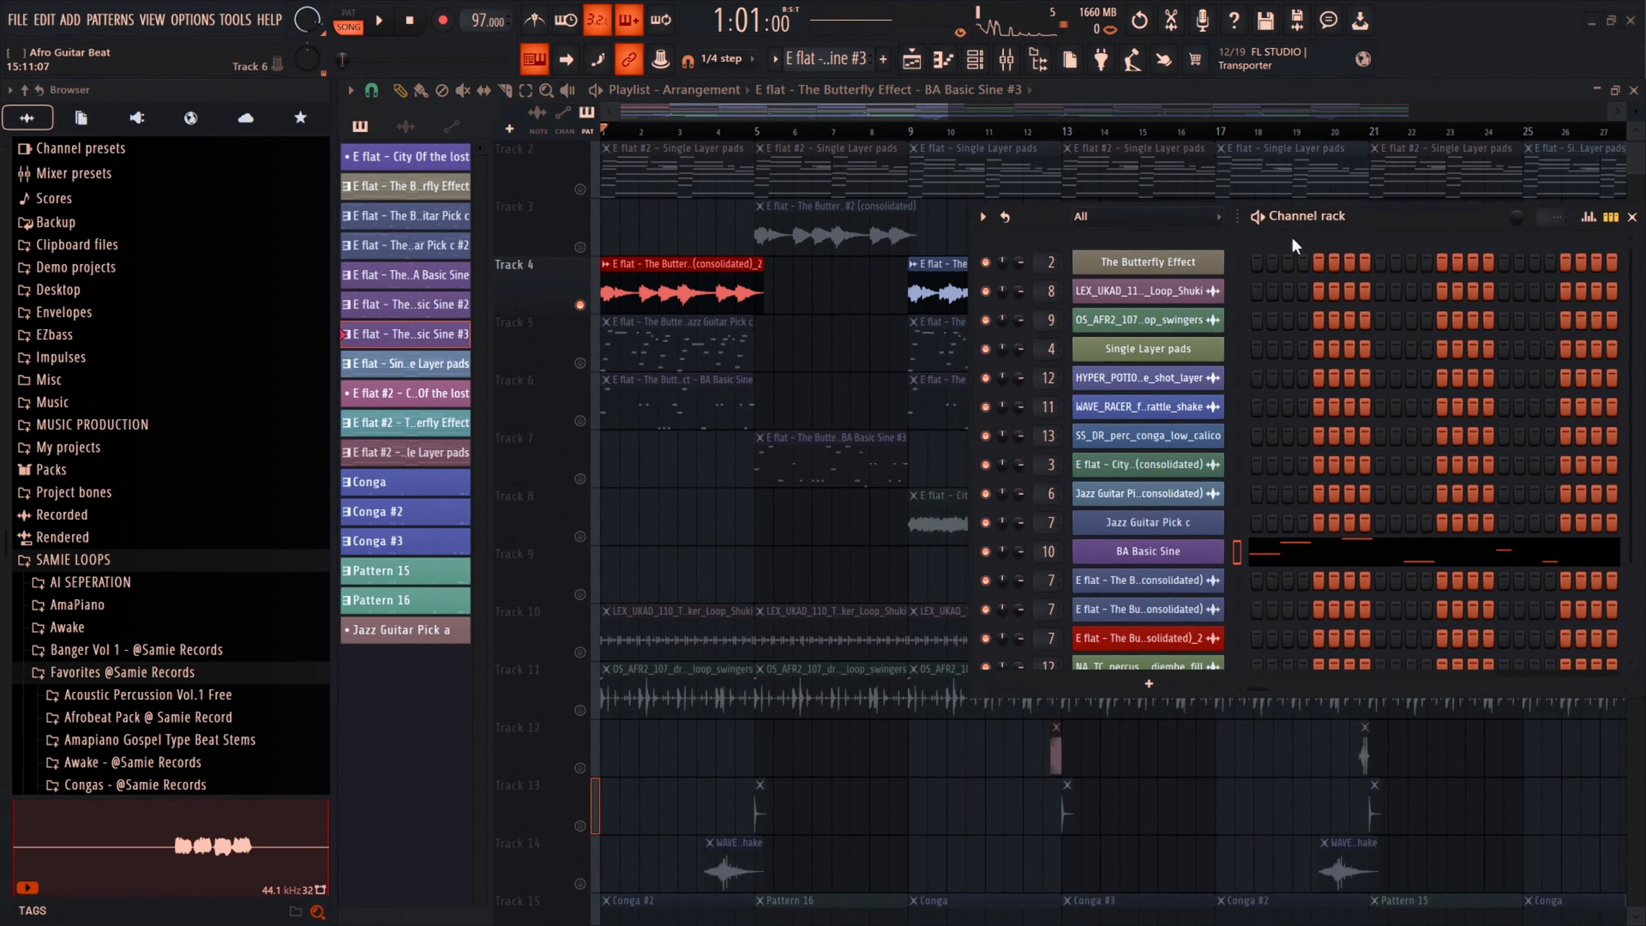
pyautogui.click(1147, 524)
pyautogui.scroll(-2, 184, 446)
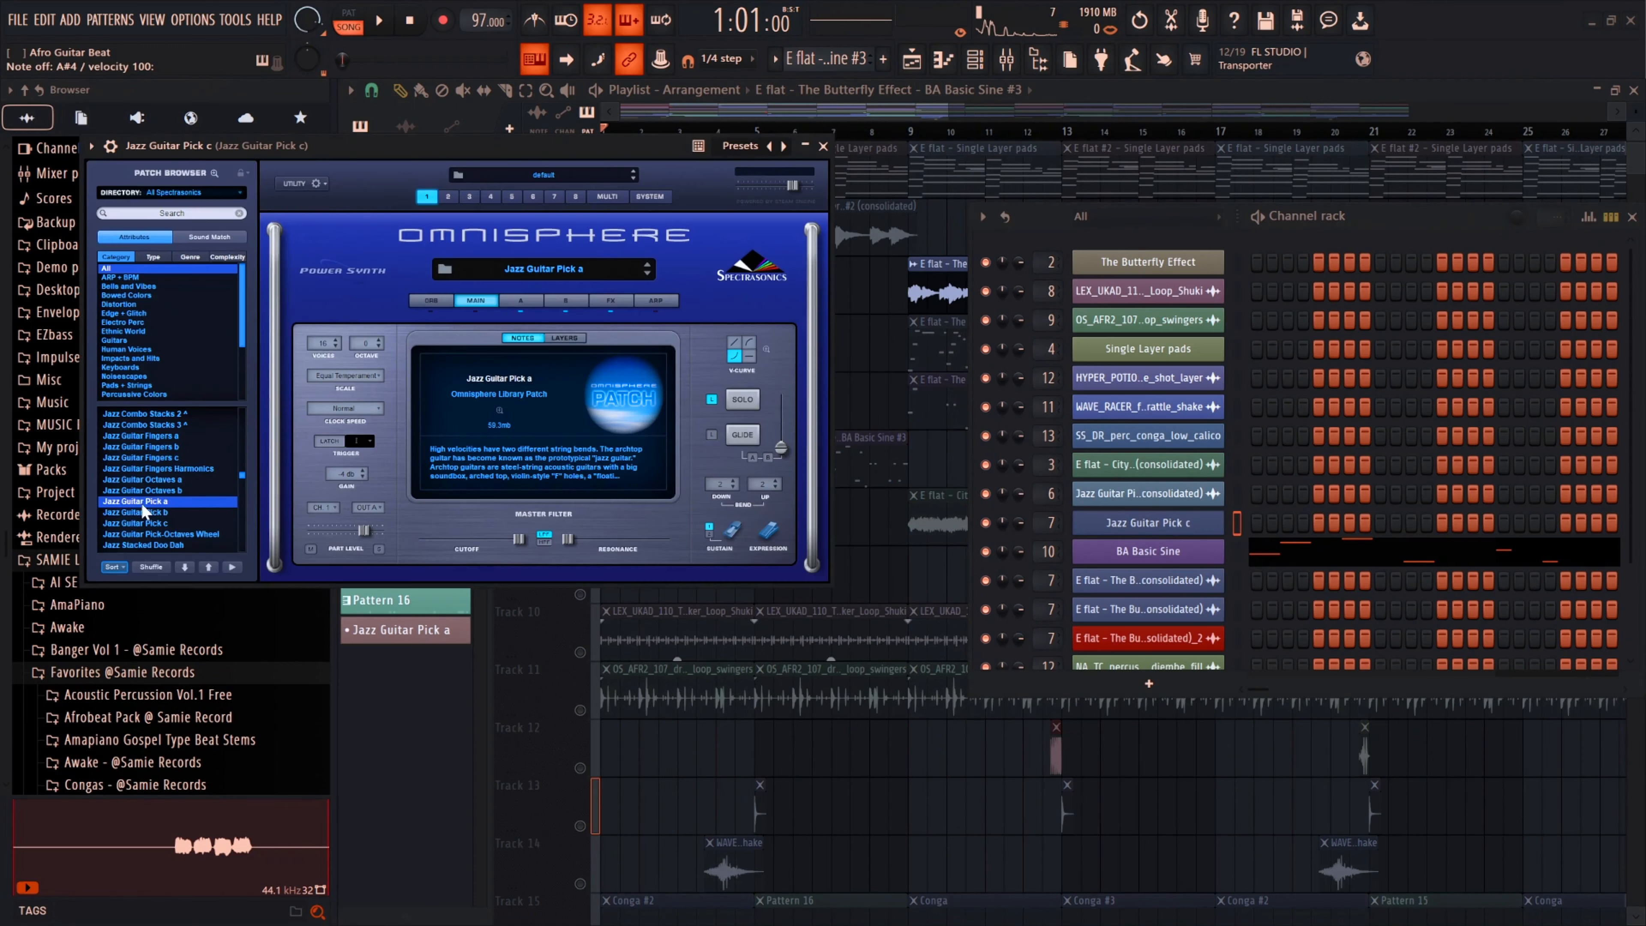
pyautogui.click(823, 145)
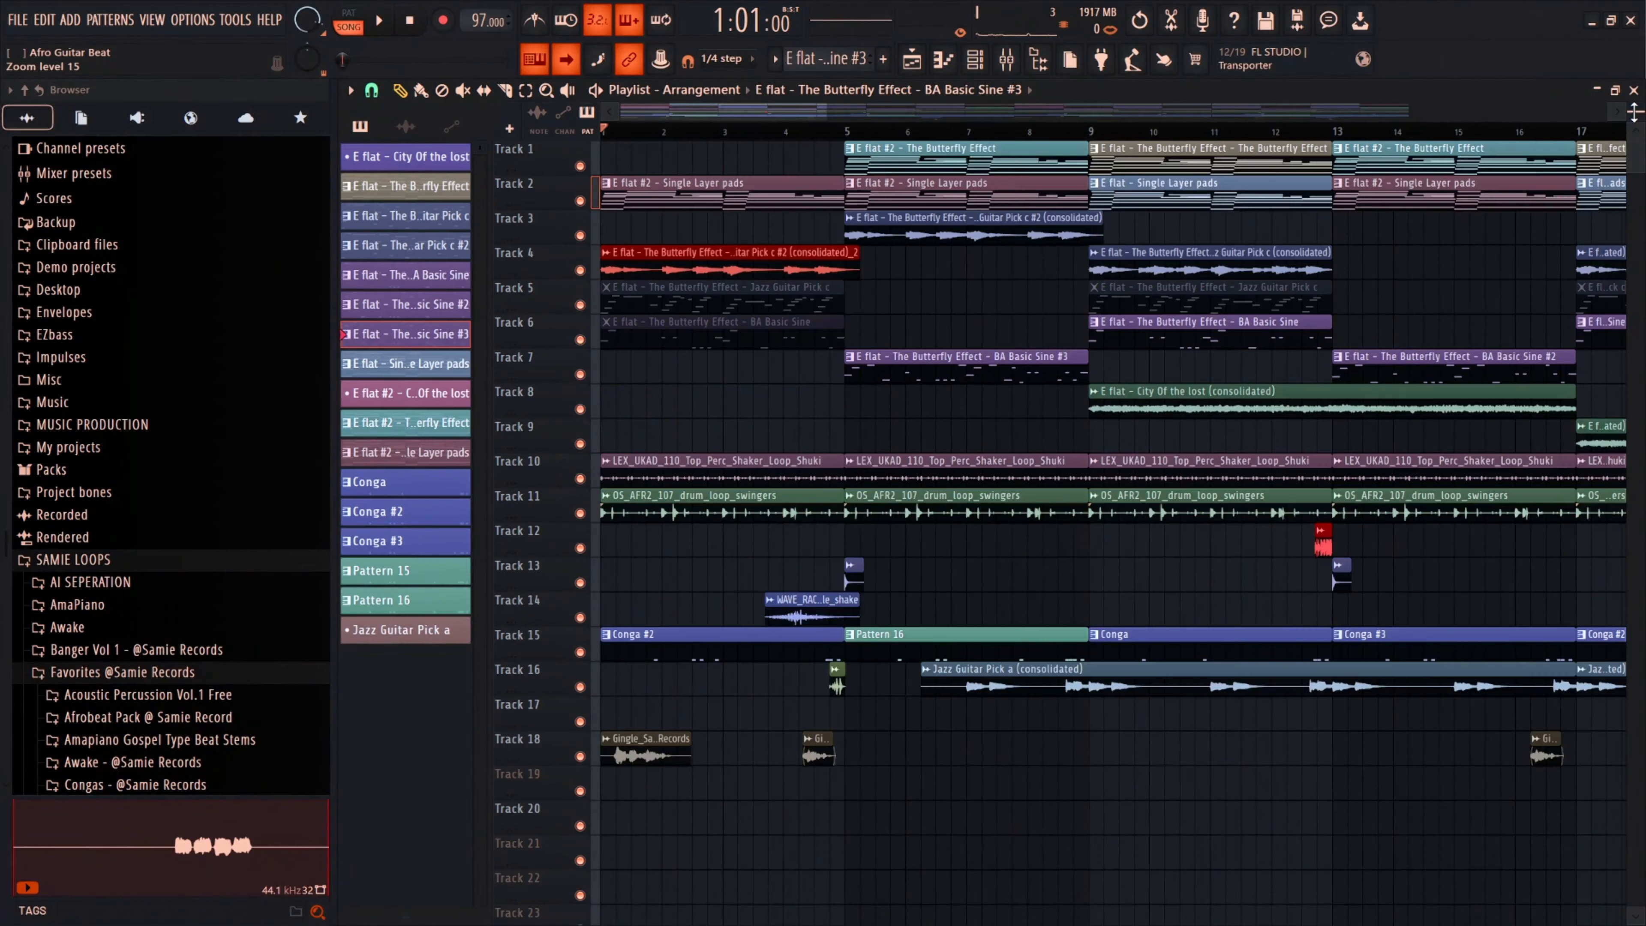
# - Play the full arrangement from bar 1 with all tracks unsoloed, following the playhead through to the closing bars
pyautogui.press('space')
pyautogui.scroll(8, 623, 248)
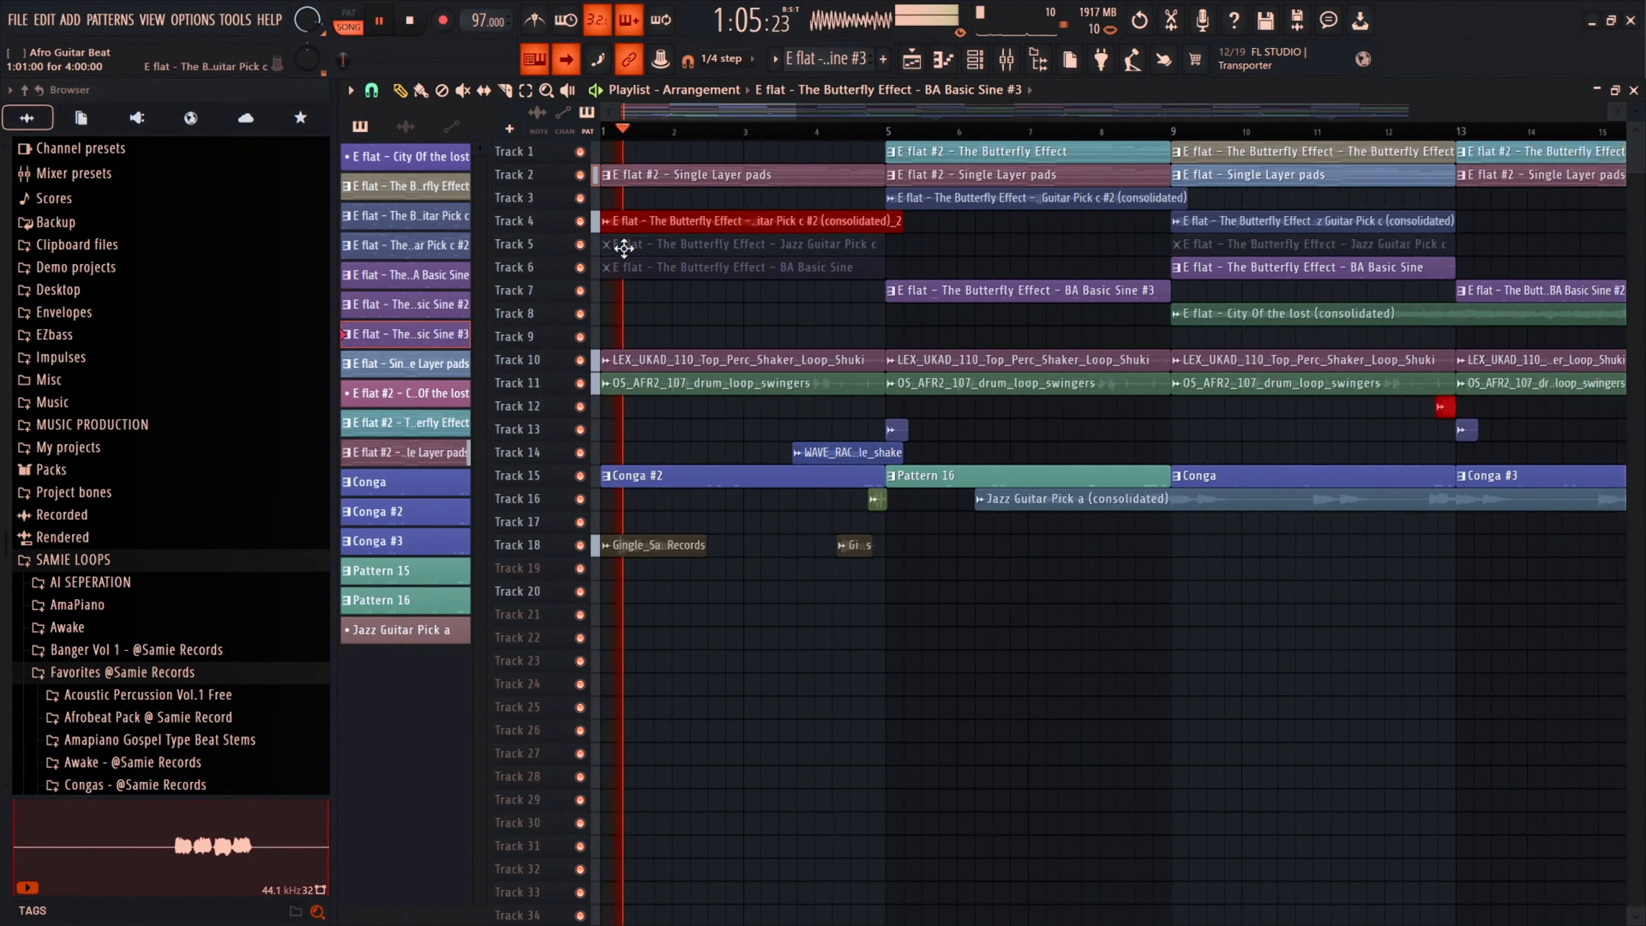
pyautogui.scroll(3, 648, 254)
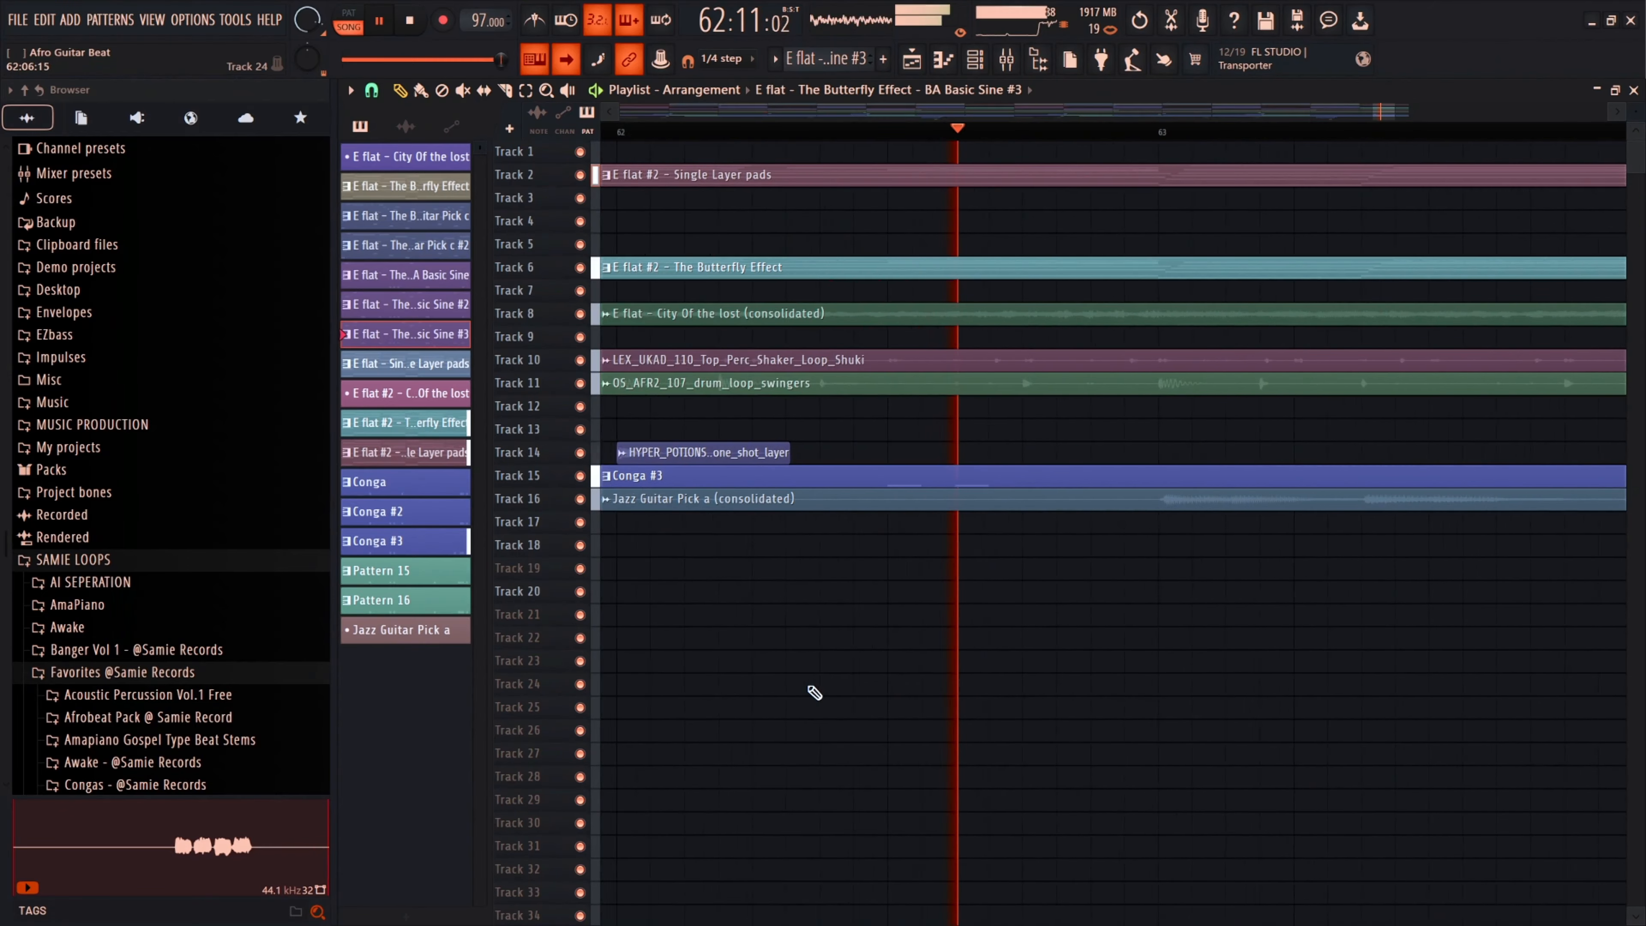
pyautogui.scroll(-3, 825, 698)
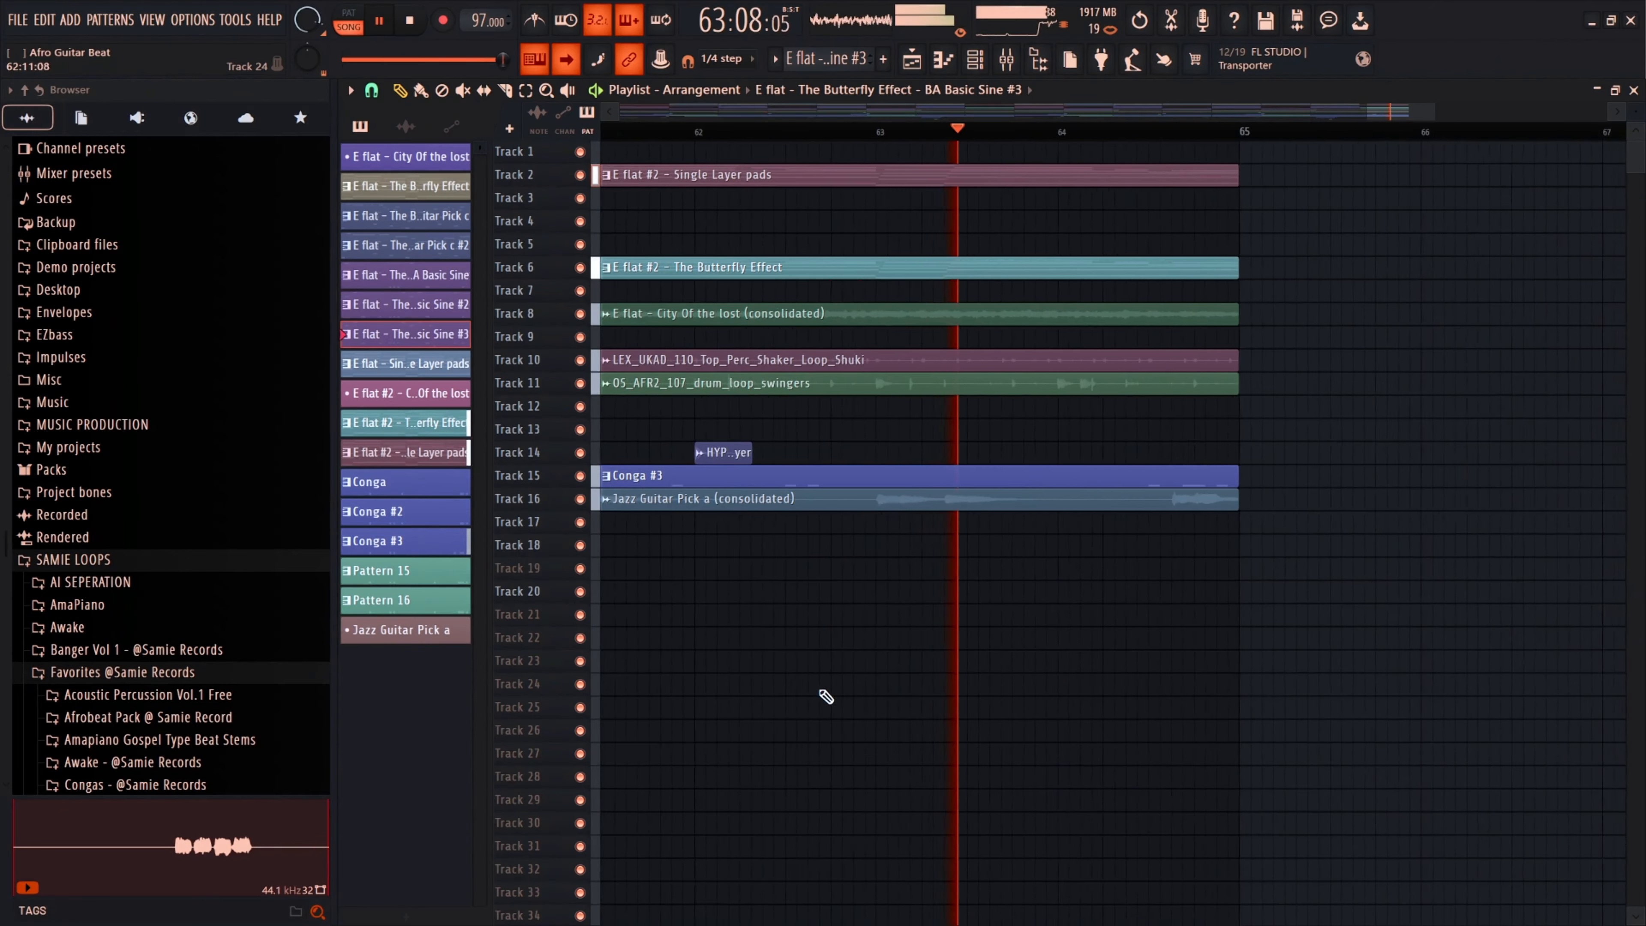